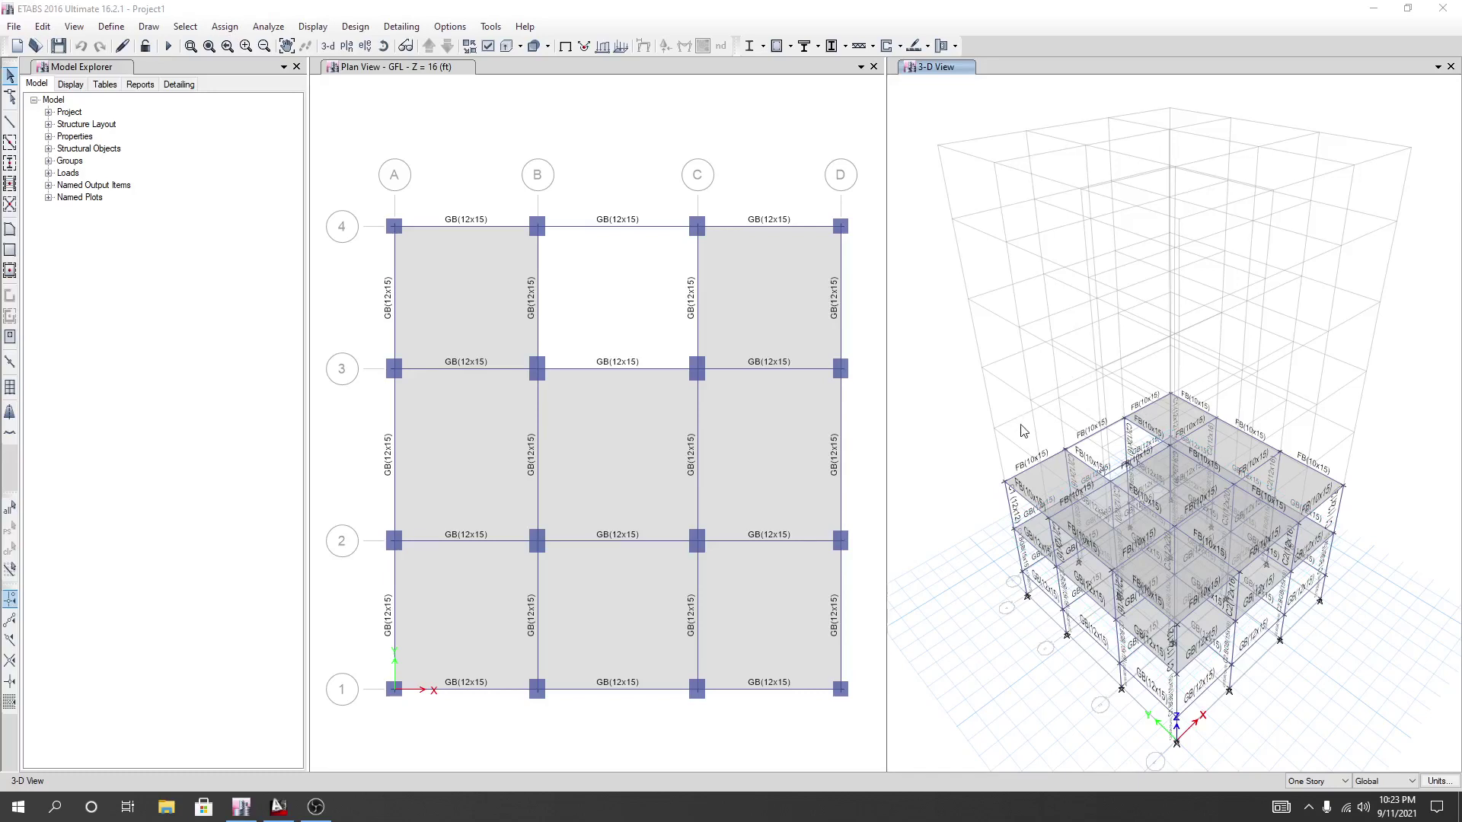
Switch to AutoCAD to examine the stair room dimensions in the working plan, and return to ETABS.
click(620, 299)
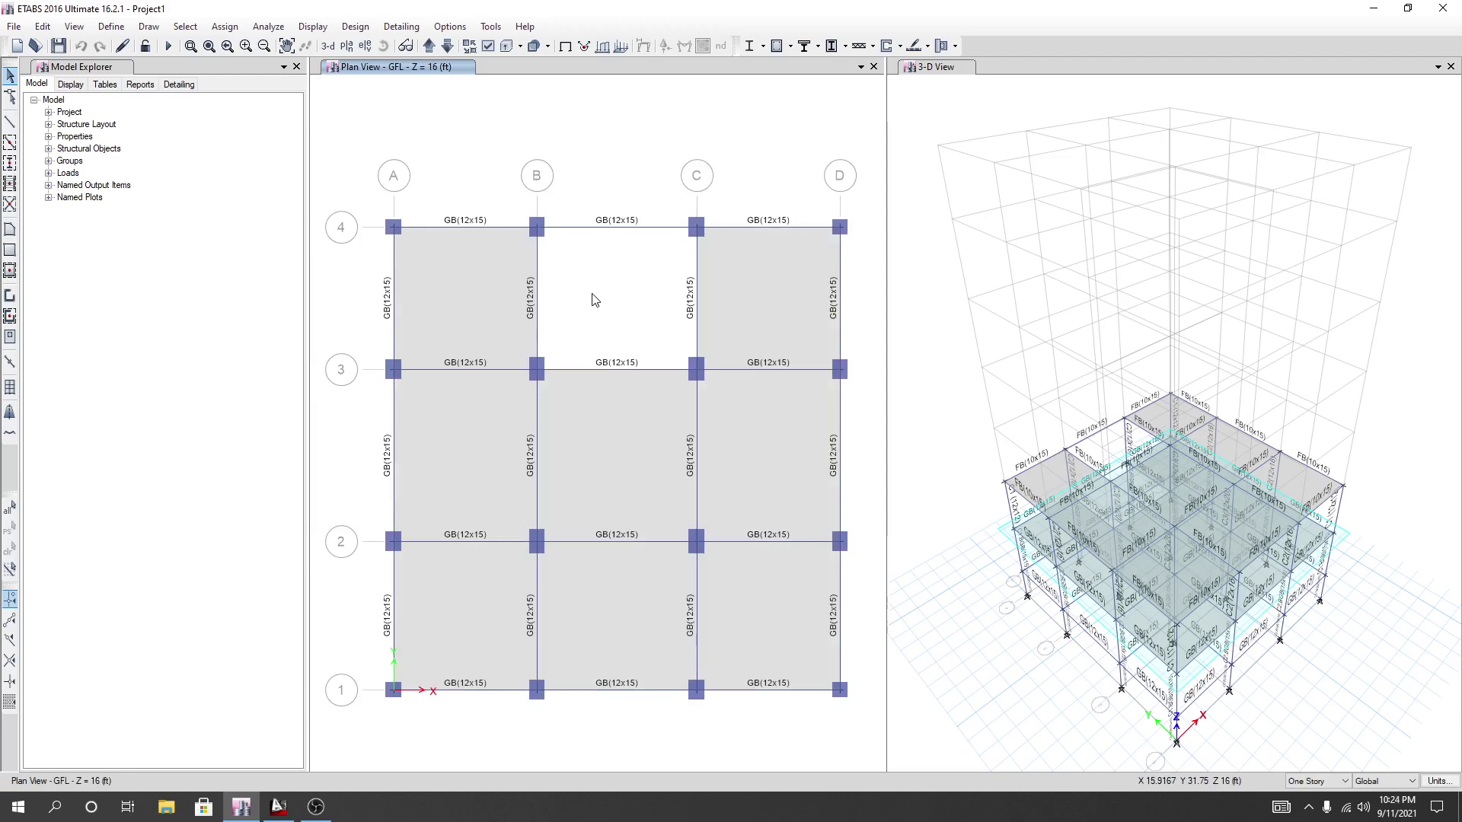
middle_drag(594, 299, 590, 305)
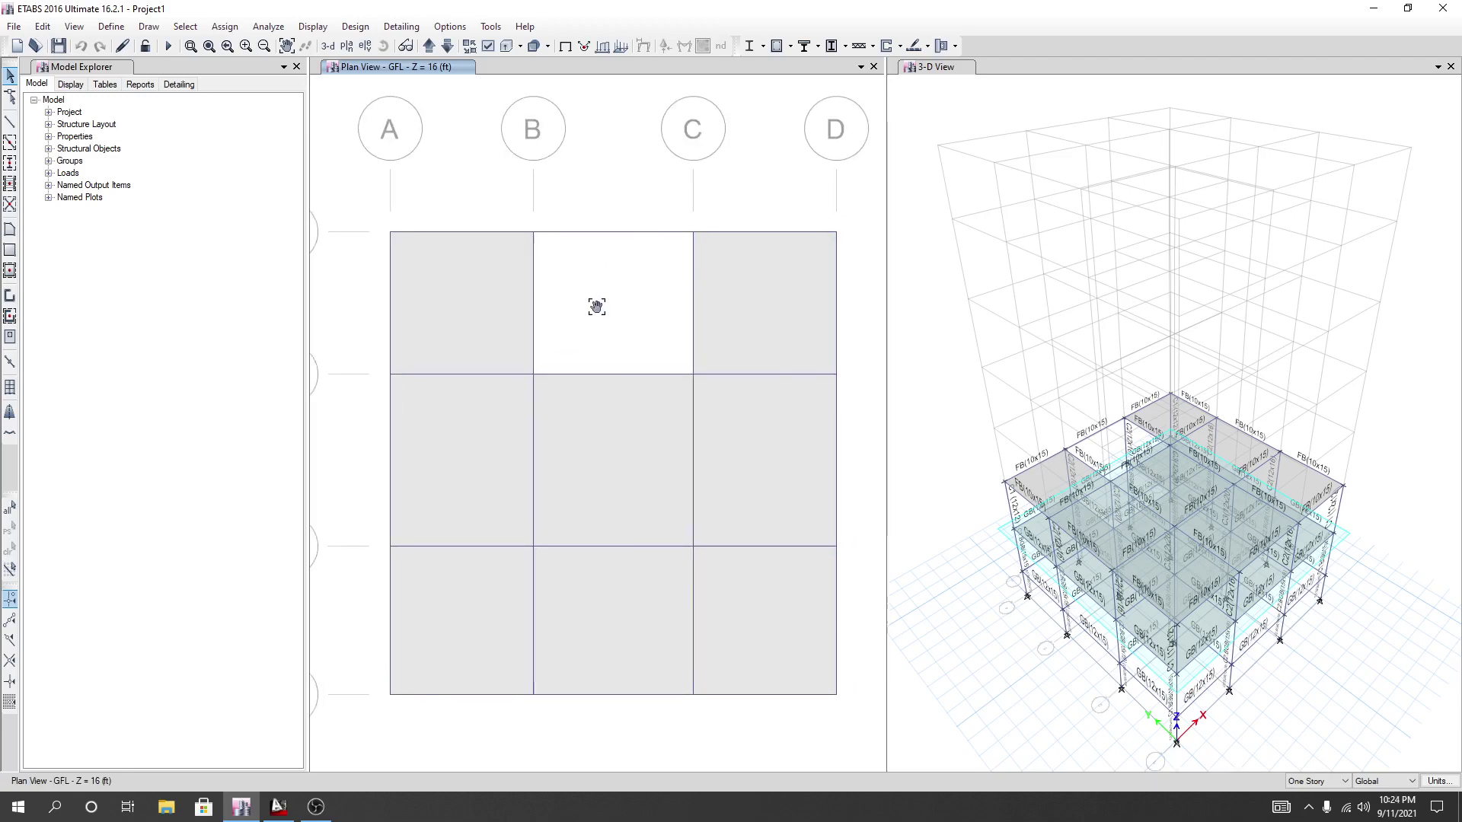
click(277, 804)
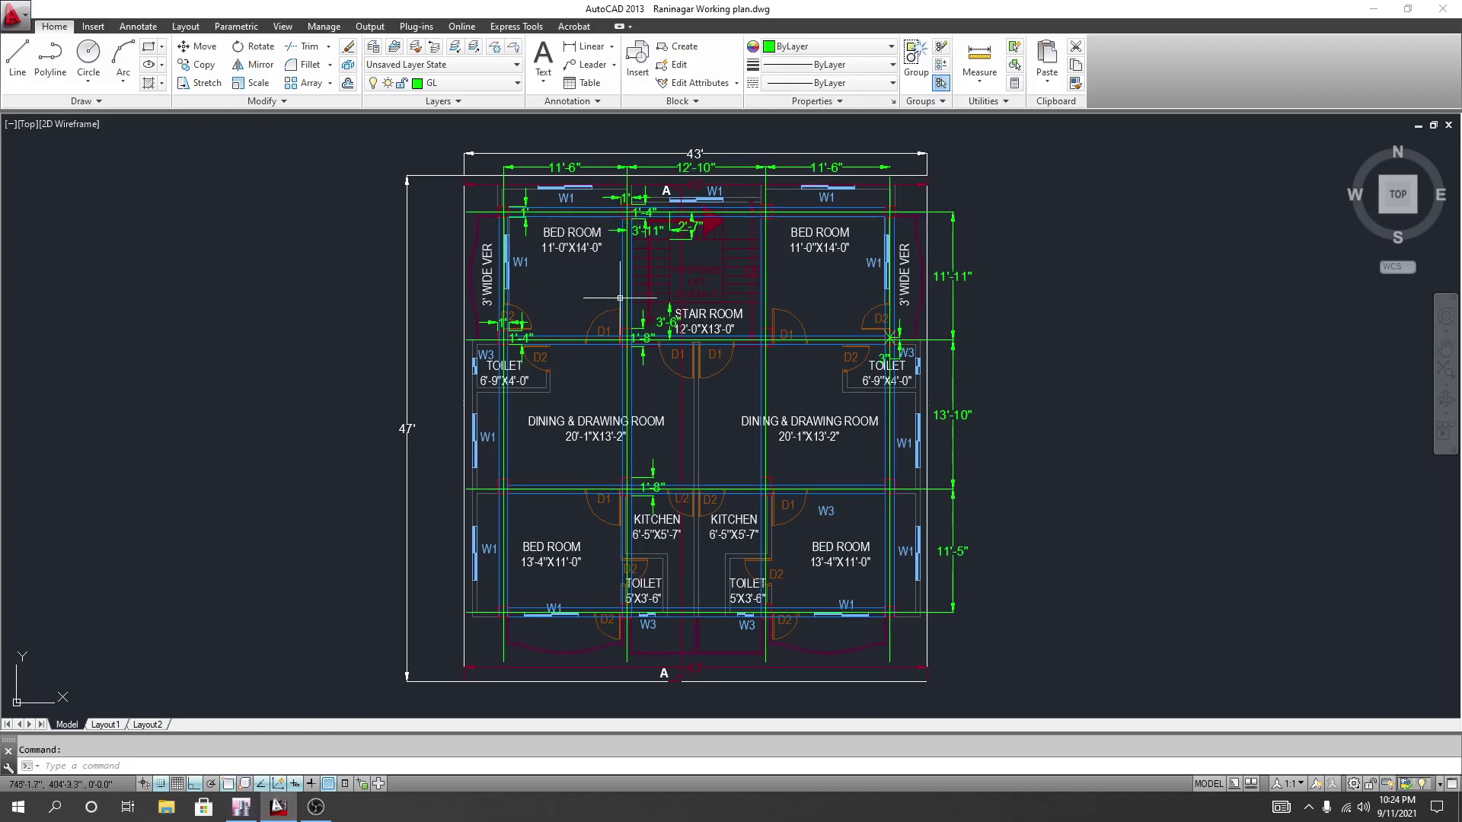
scroll(620, 298, up, 4)
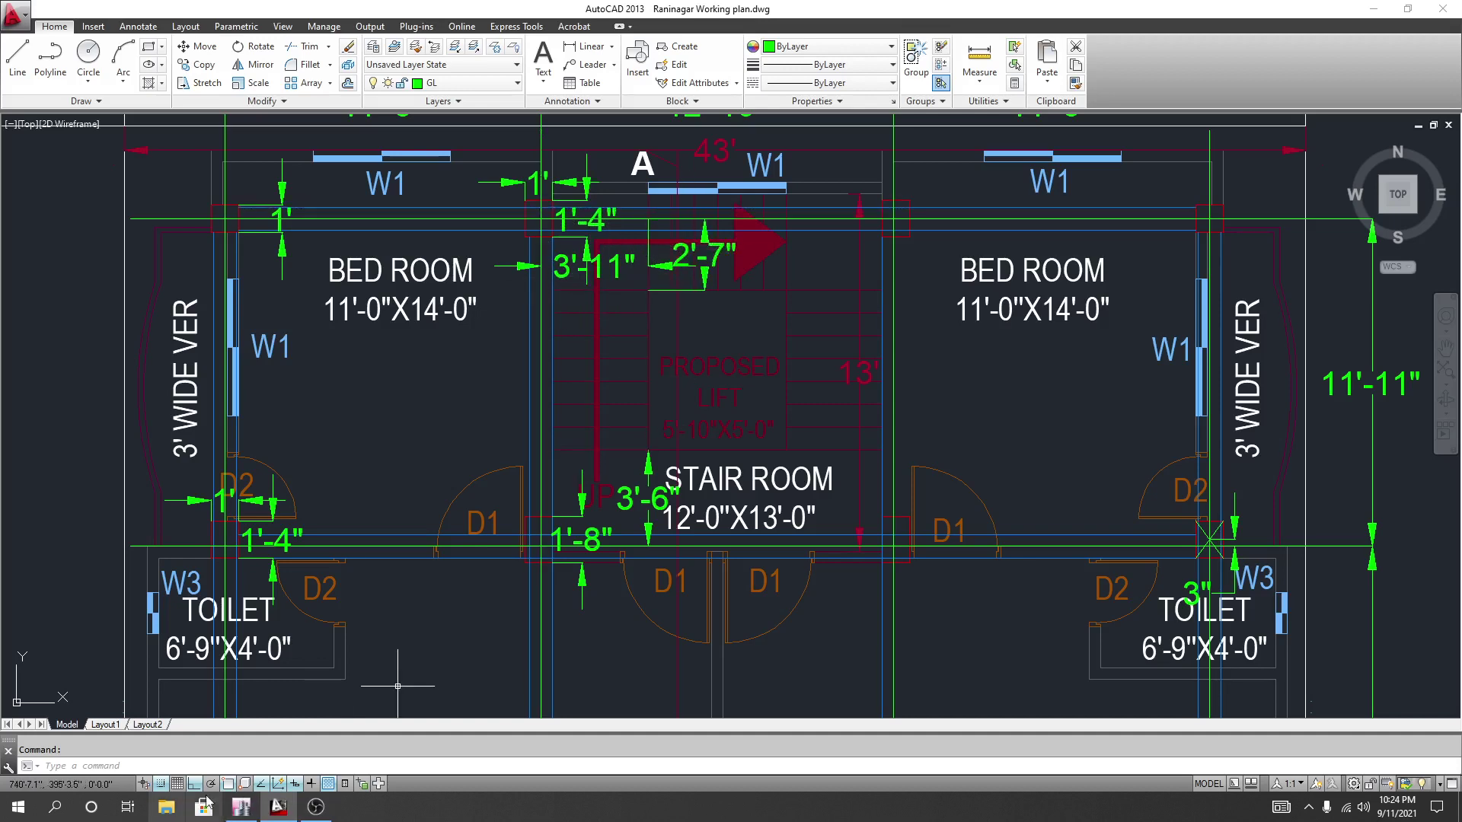
click(241, 807)
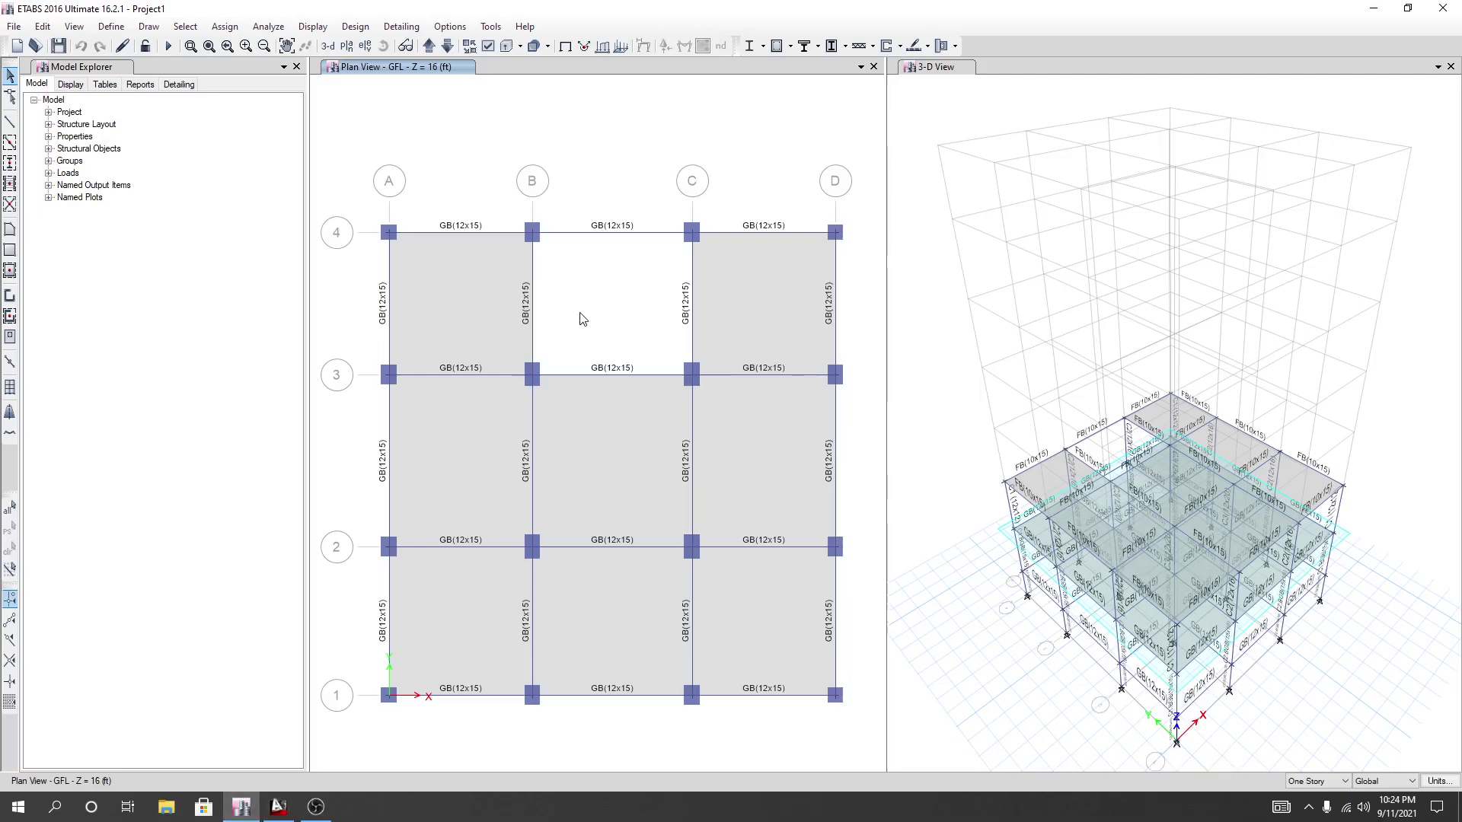
Move the plan view down to the BML story and start drawing joint objects, selecting the plan X offset for editing.
click(447, 45)
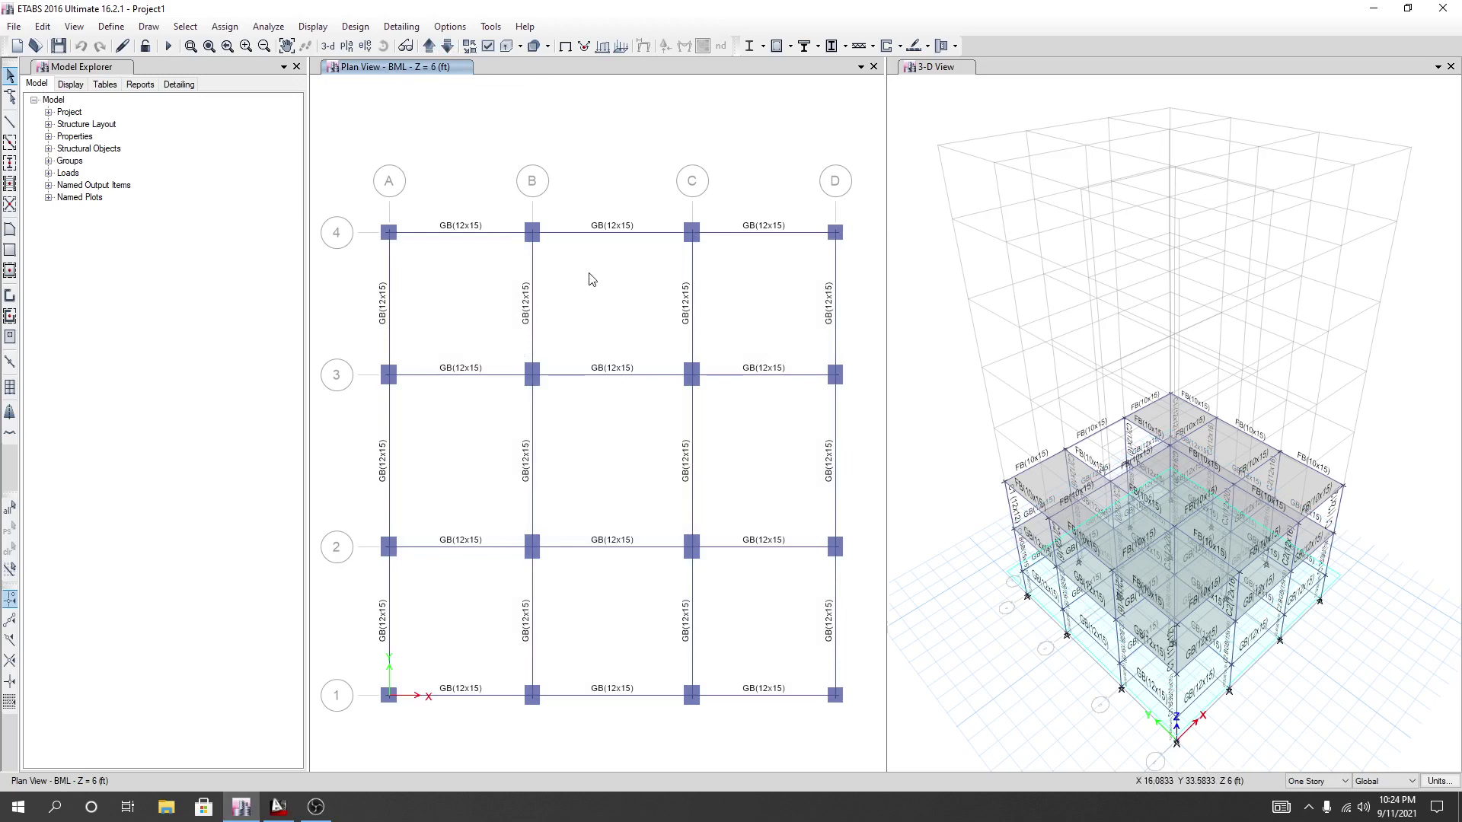
click(149, 27)
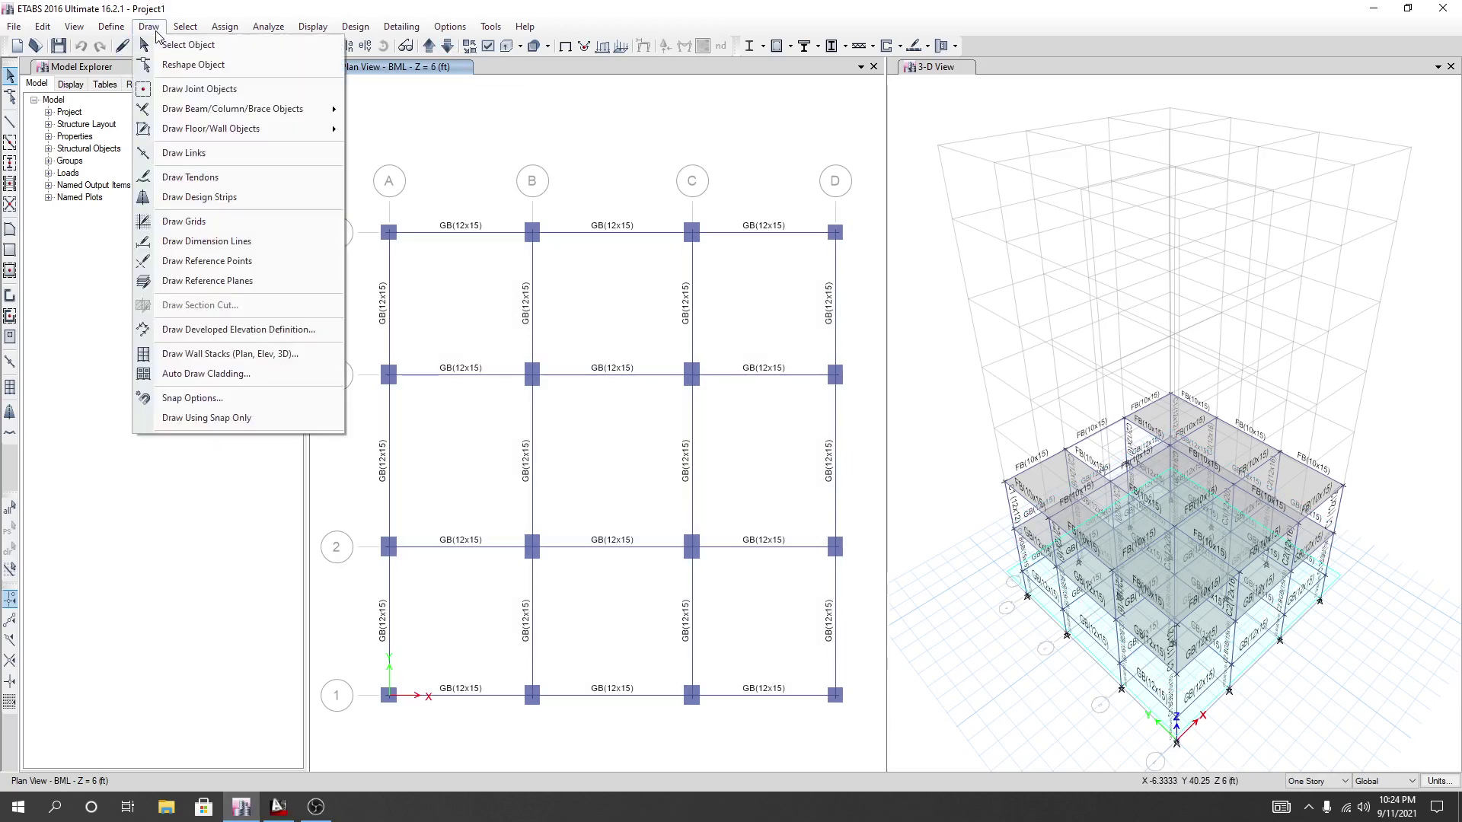
click(206, 89)
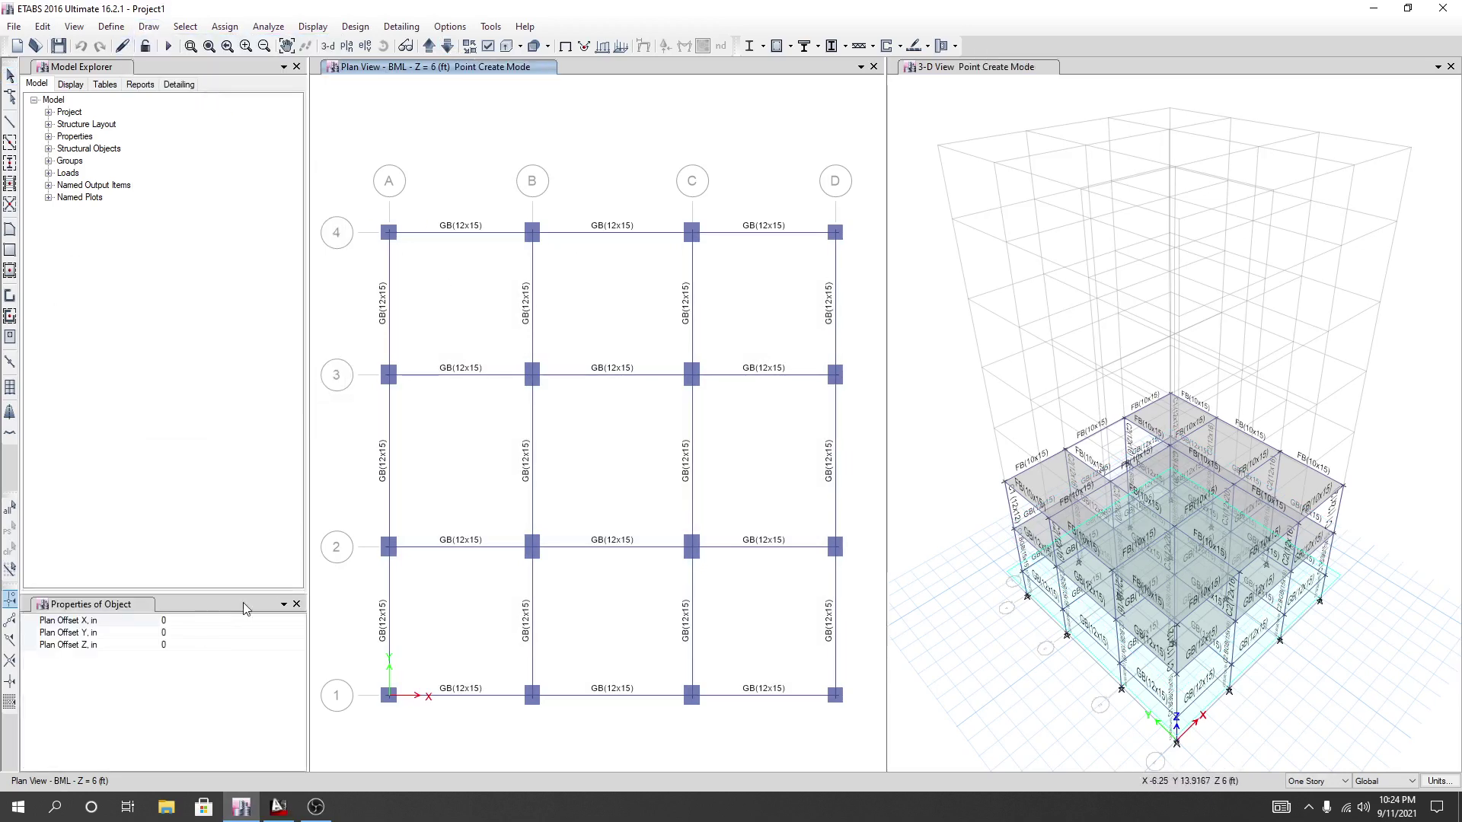
click(179, 631)
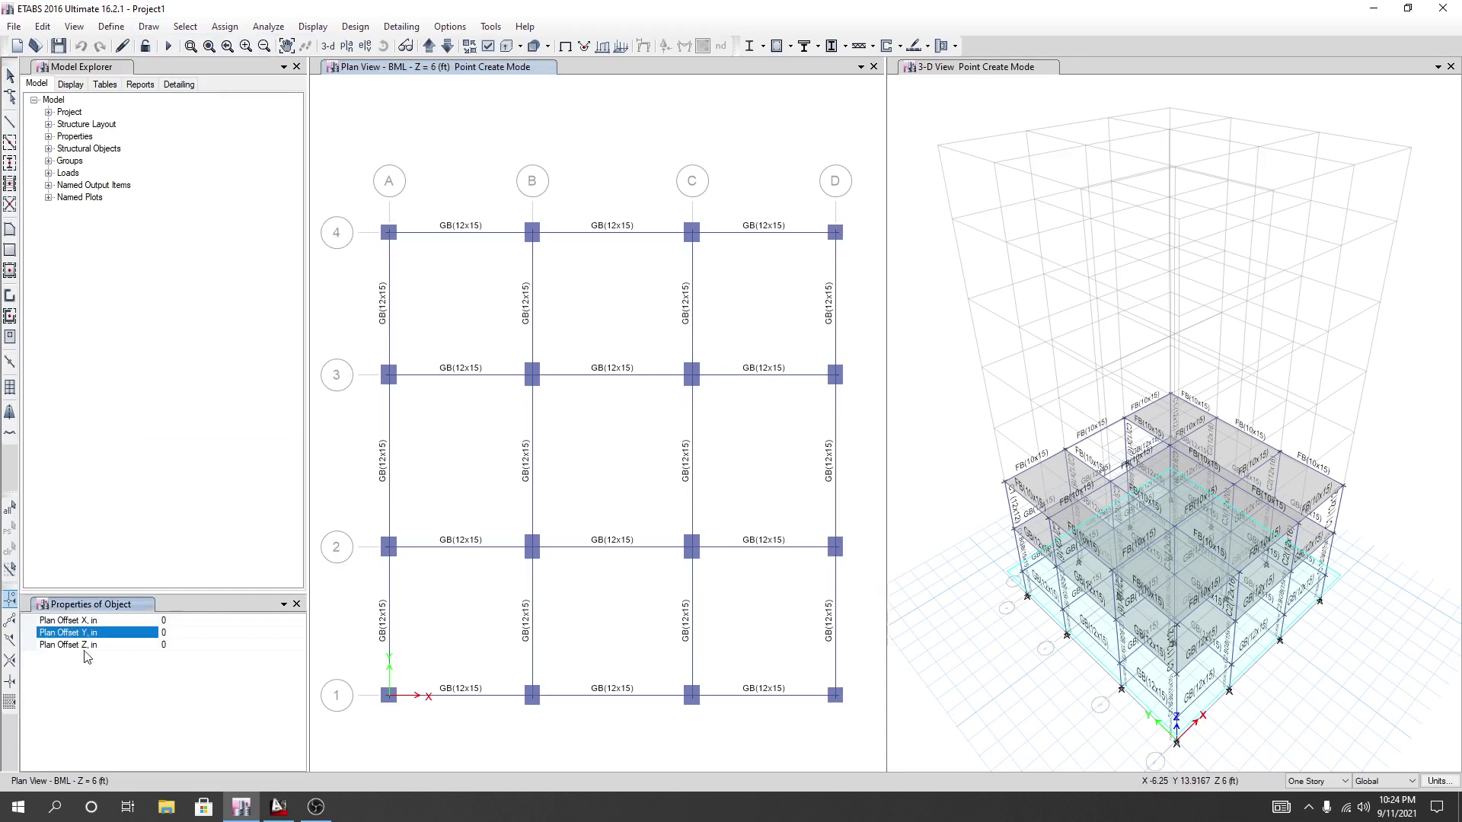
click(180, 645)
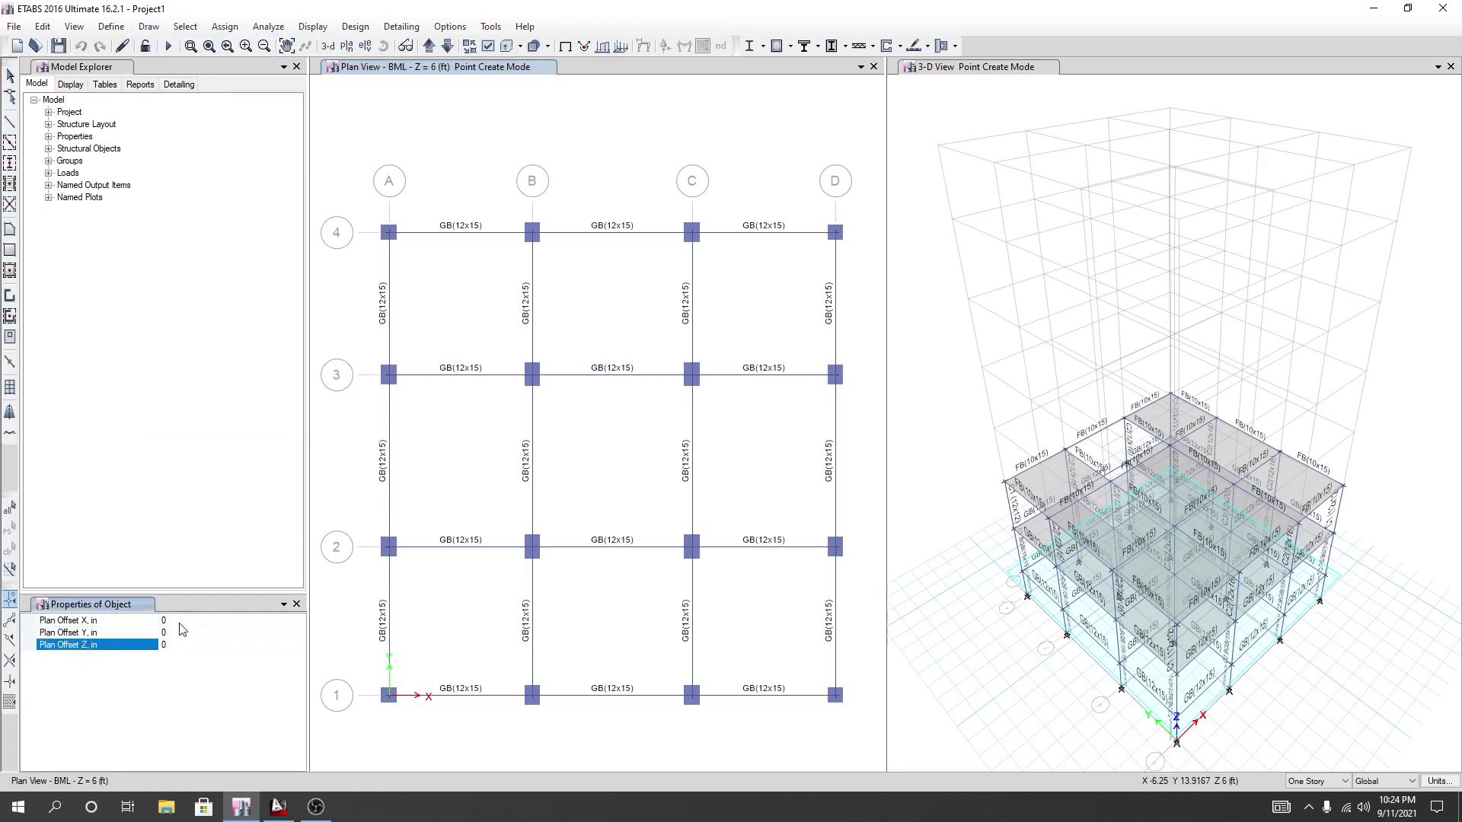
click(138, 622)
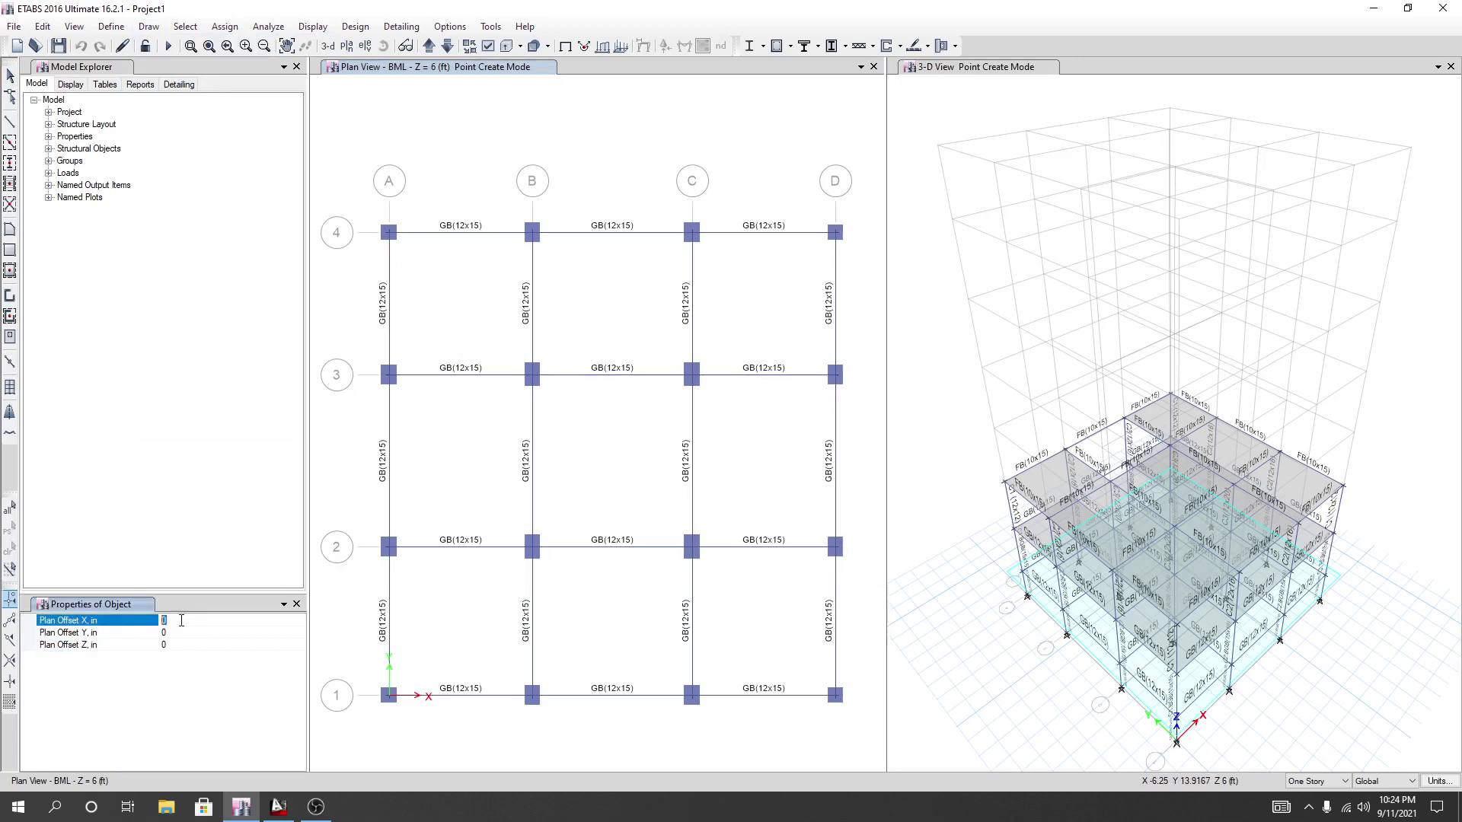
Compute 36 + 11 in Calculator, check the AutoCAD plan, and set the joint's plan X offset to 47 in in ETABS.
click(18, 806)
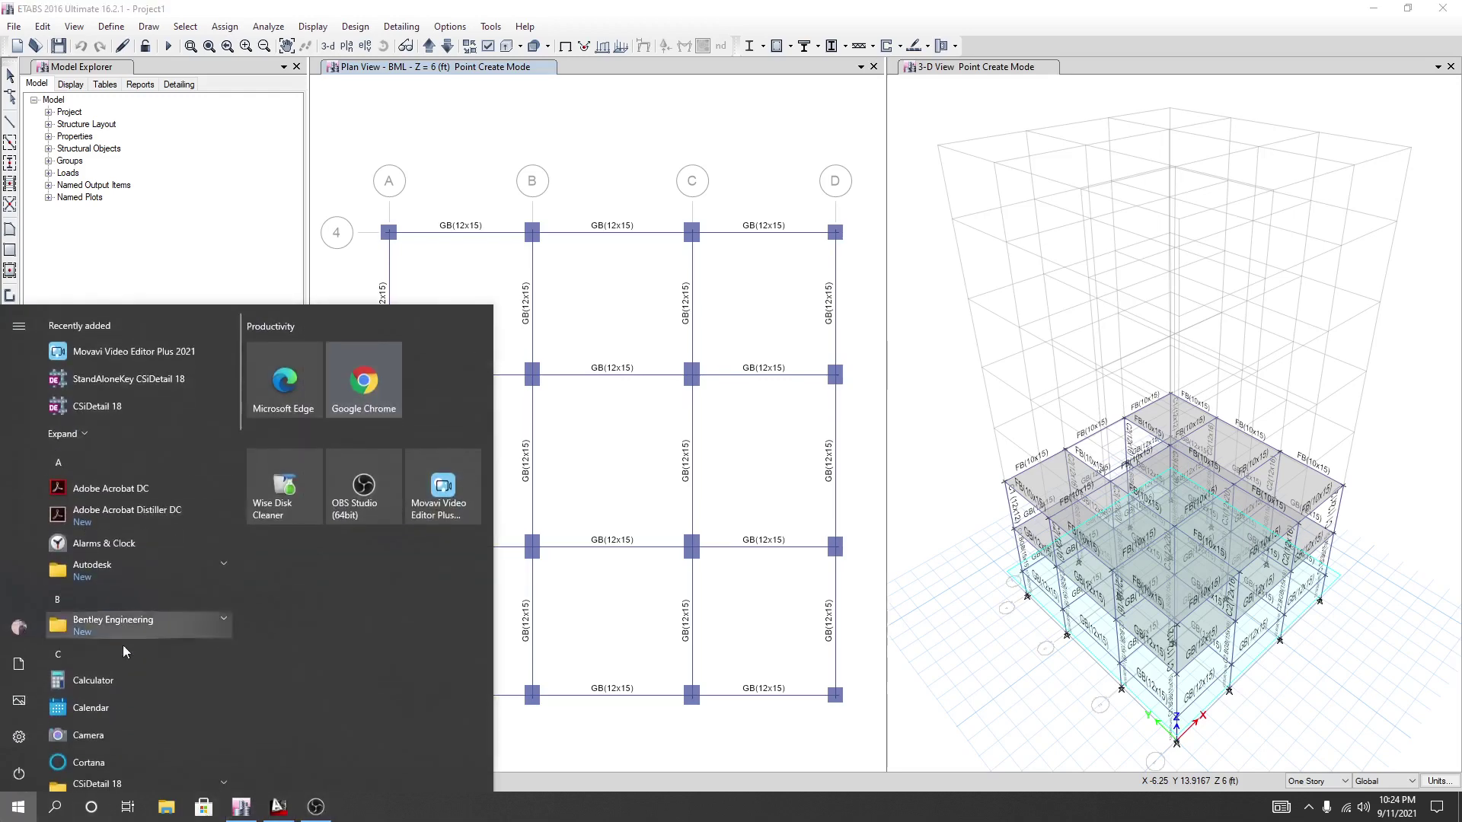
click(122, 689)
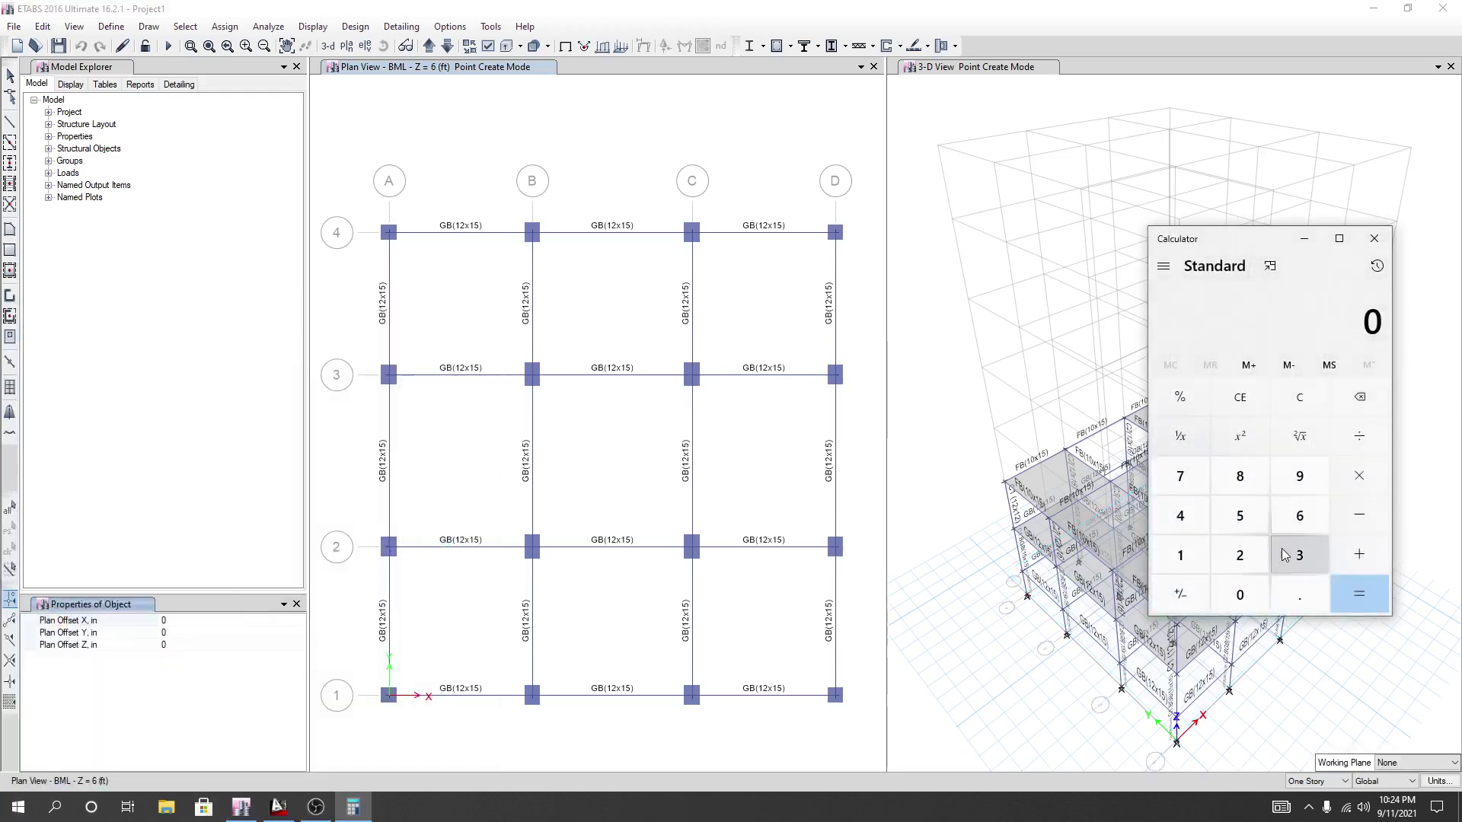
click(1284, 555)
click(1299, 514)
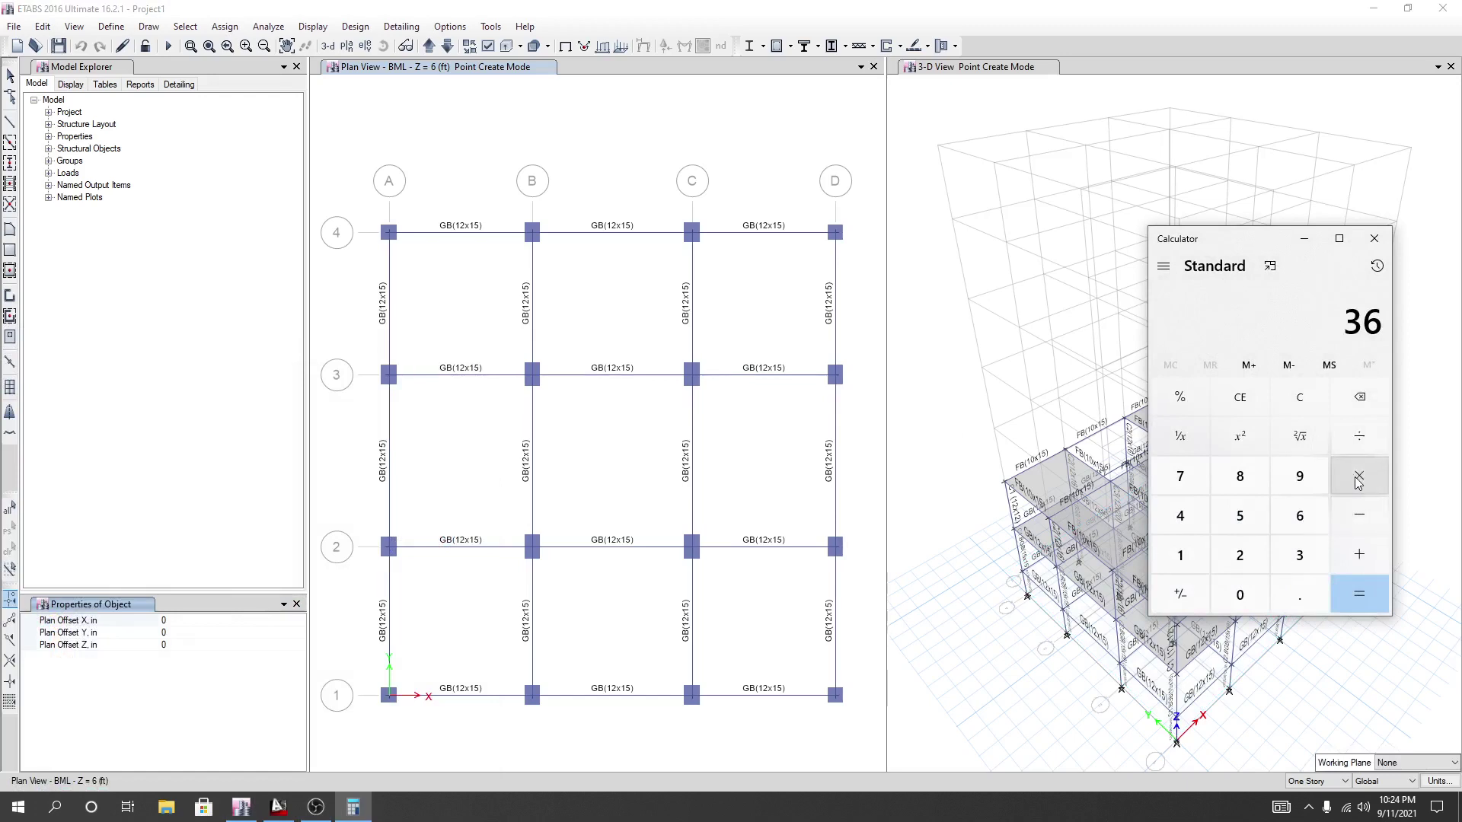
click(1360, 555)
click(1190, 567)
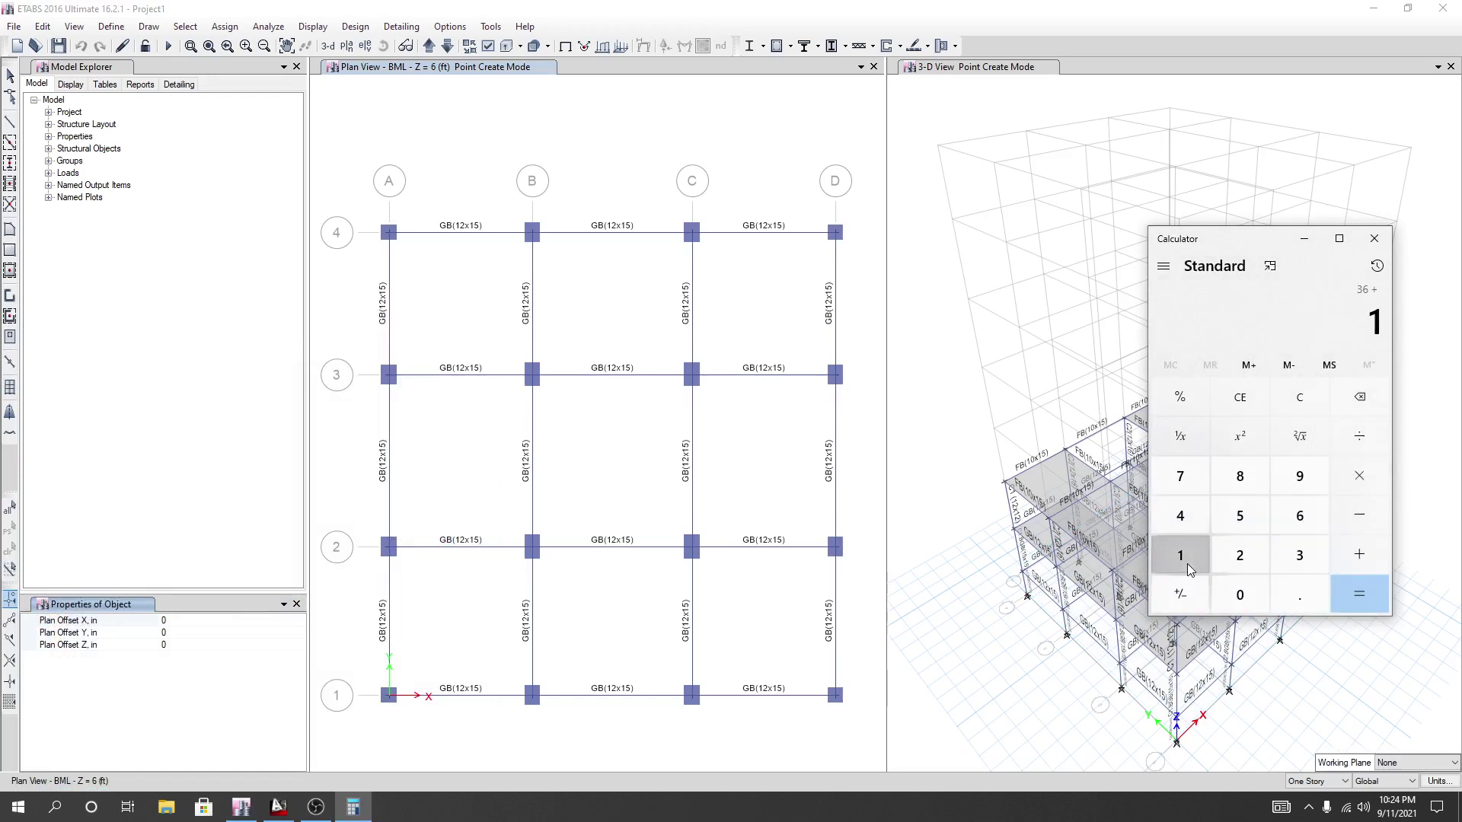
click(1190, 568)
click(1360, 595)
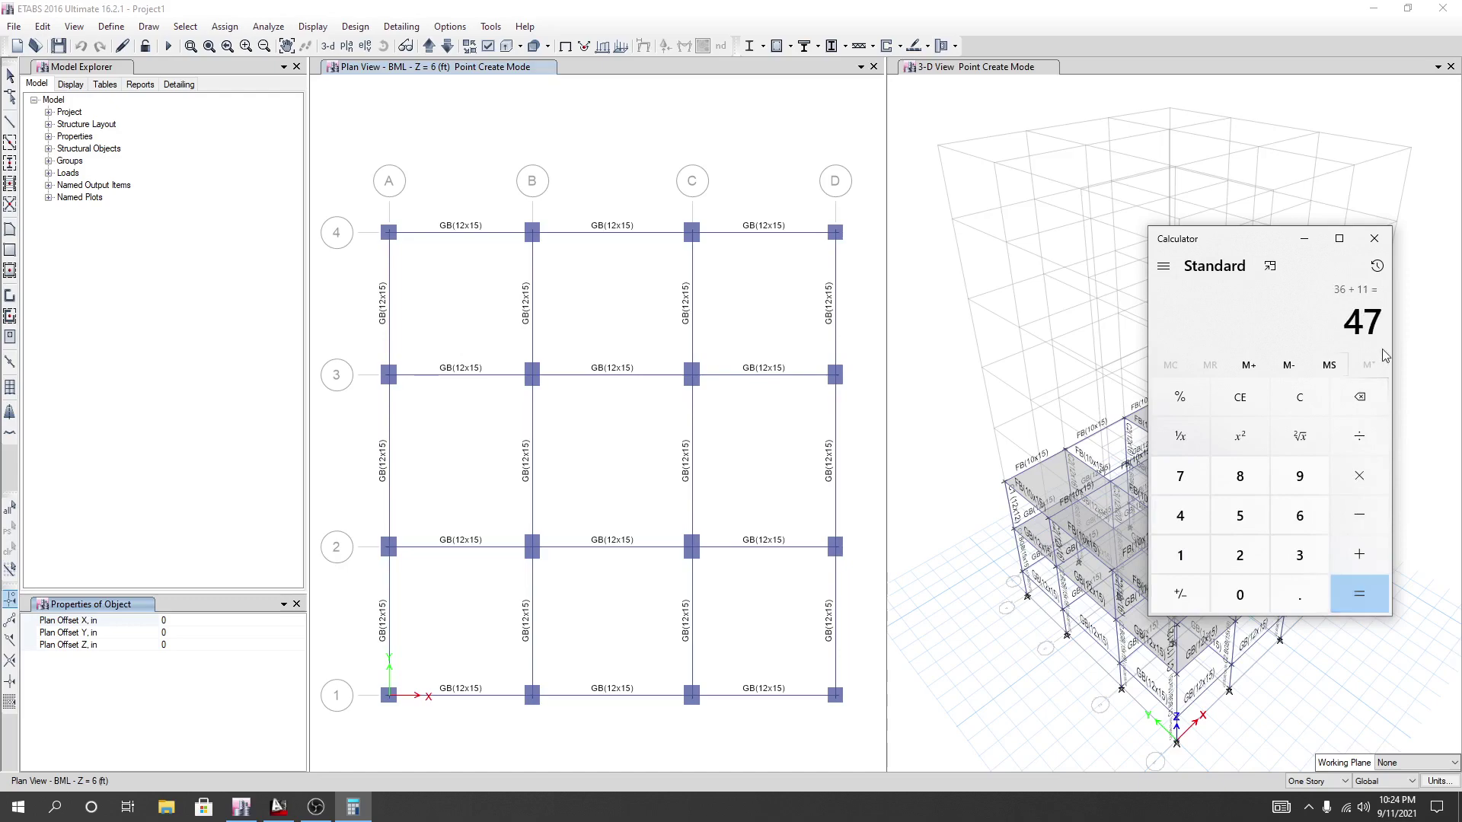
click(280, 808)
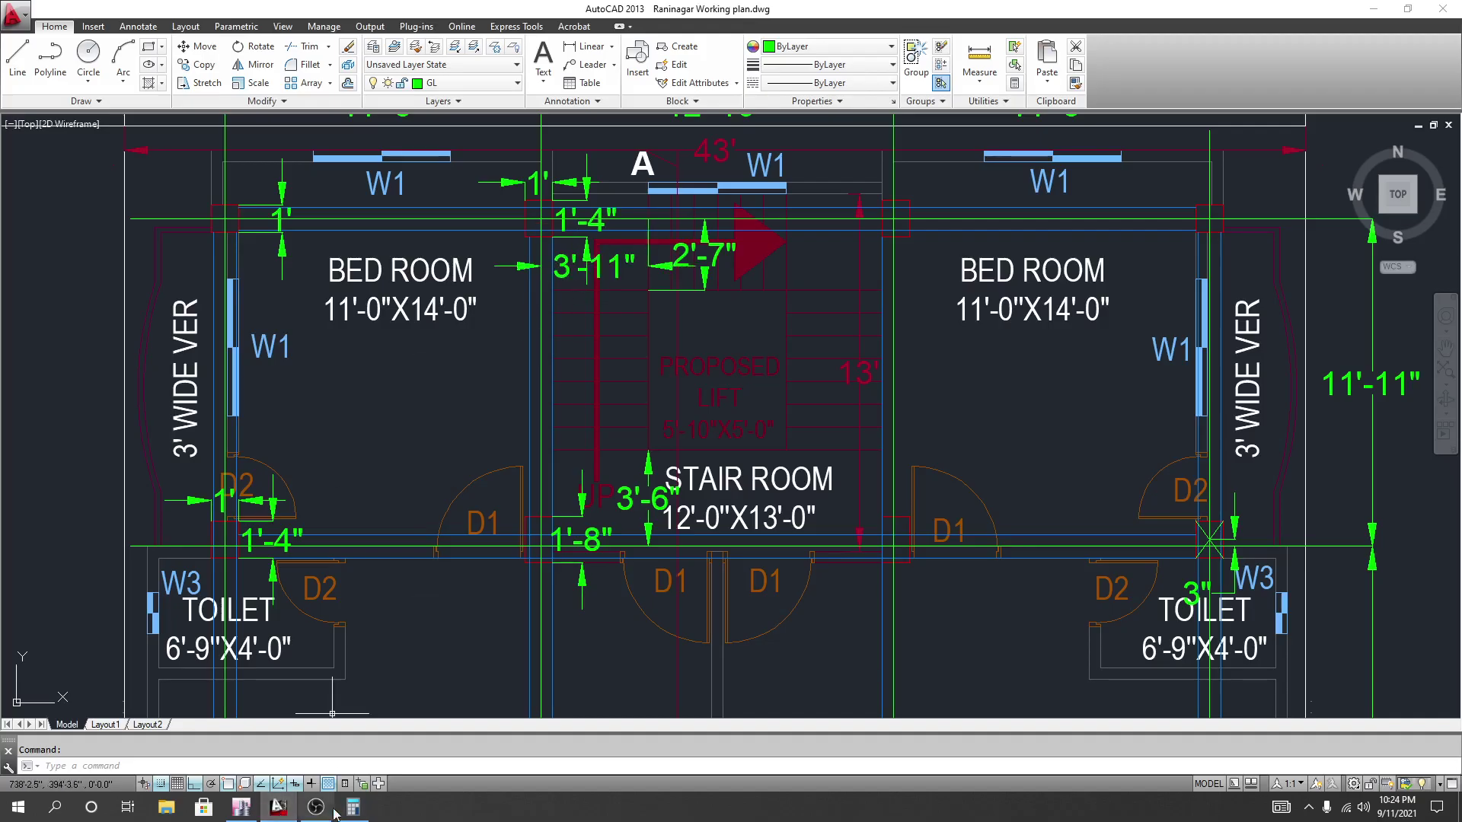
click(241, 809)
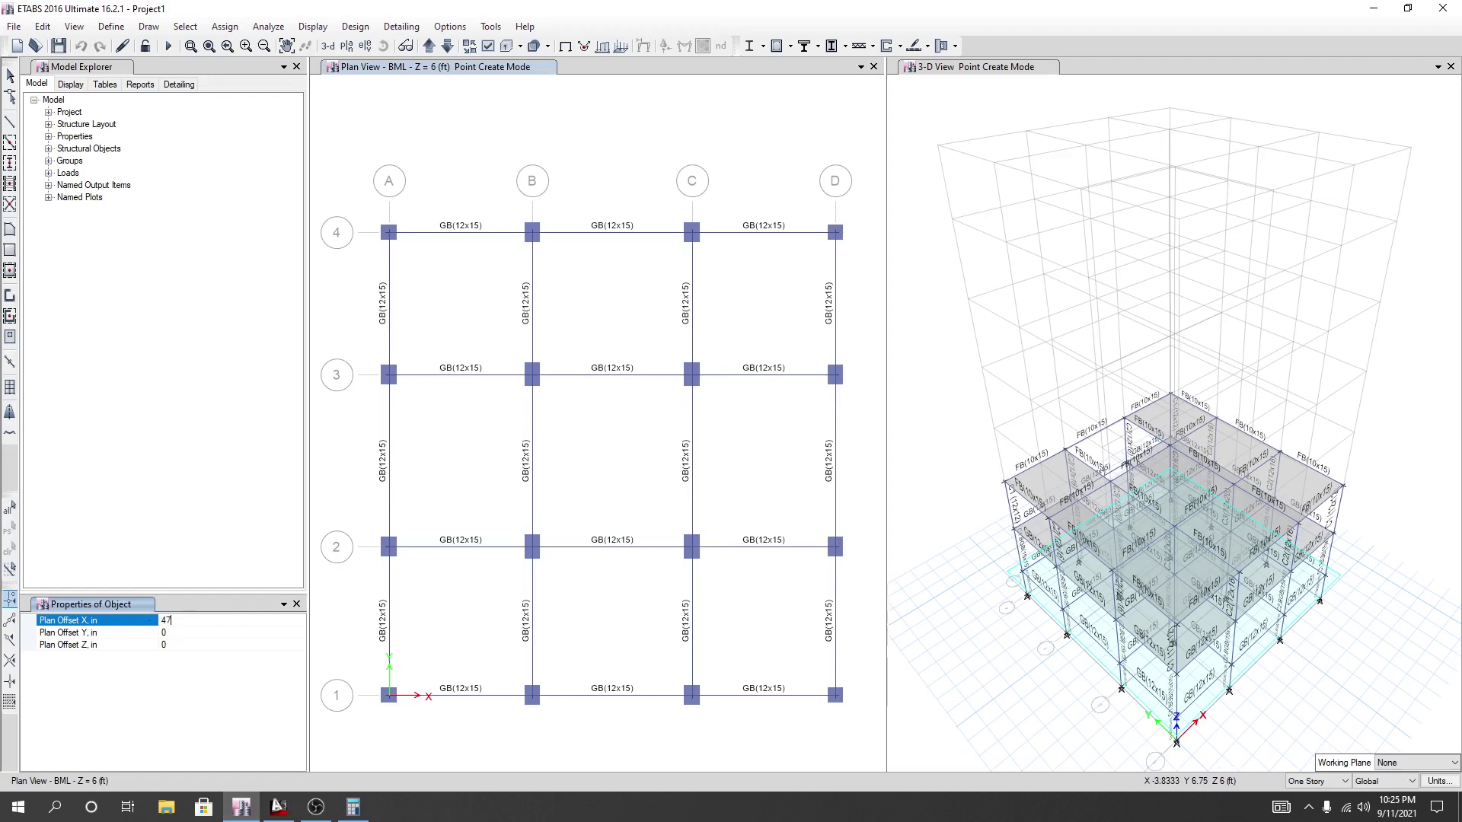
Compute 24 + 7 in Calculator beside the AutoCAD plan, and set the joint's plan Y offset to -31 in in ETABS.
click(174, 632)
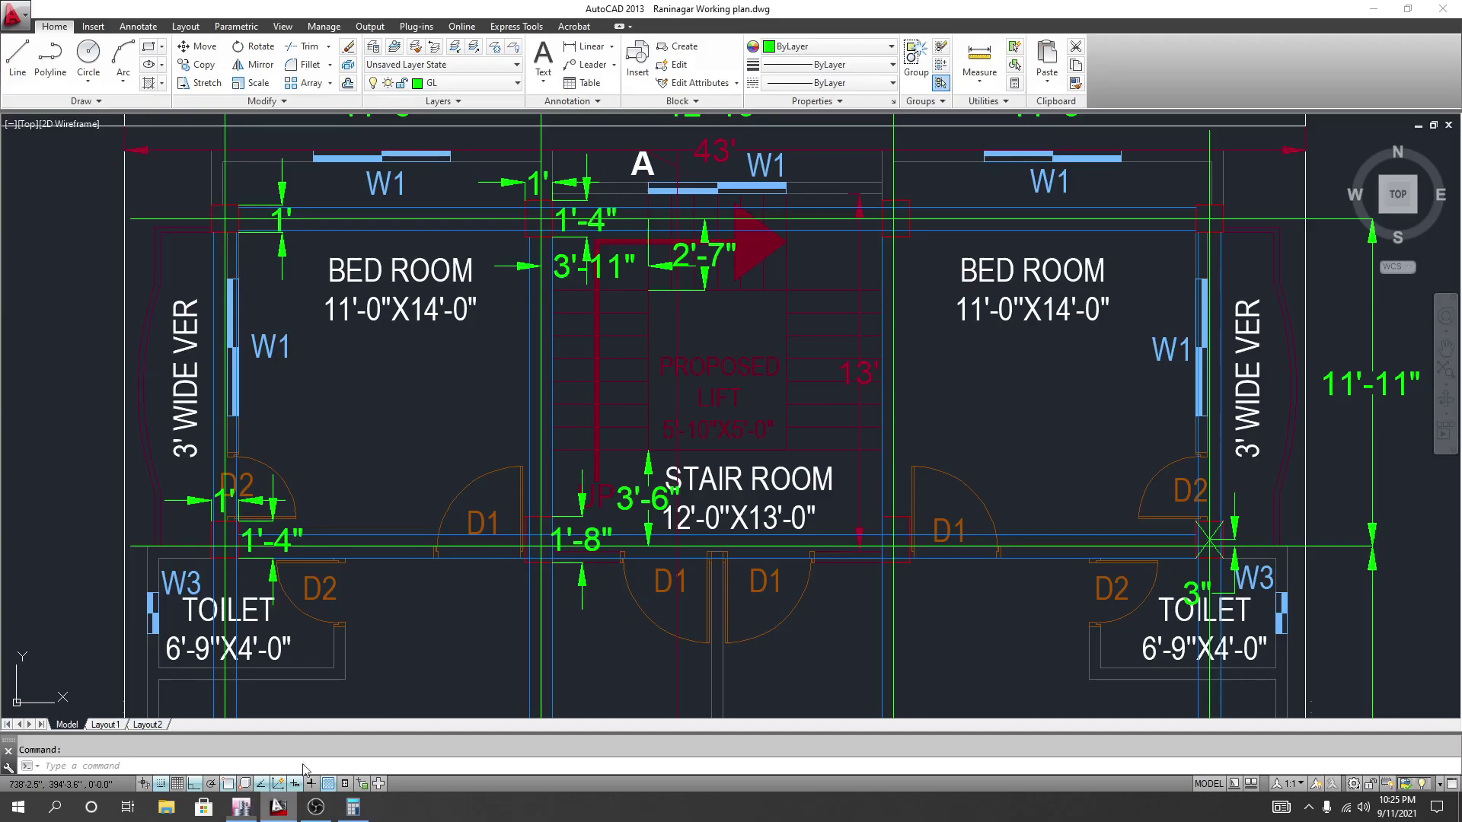
click(277, 806)
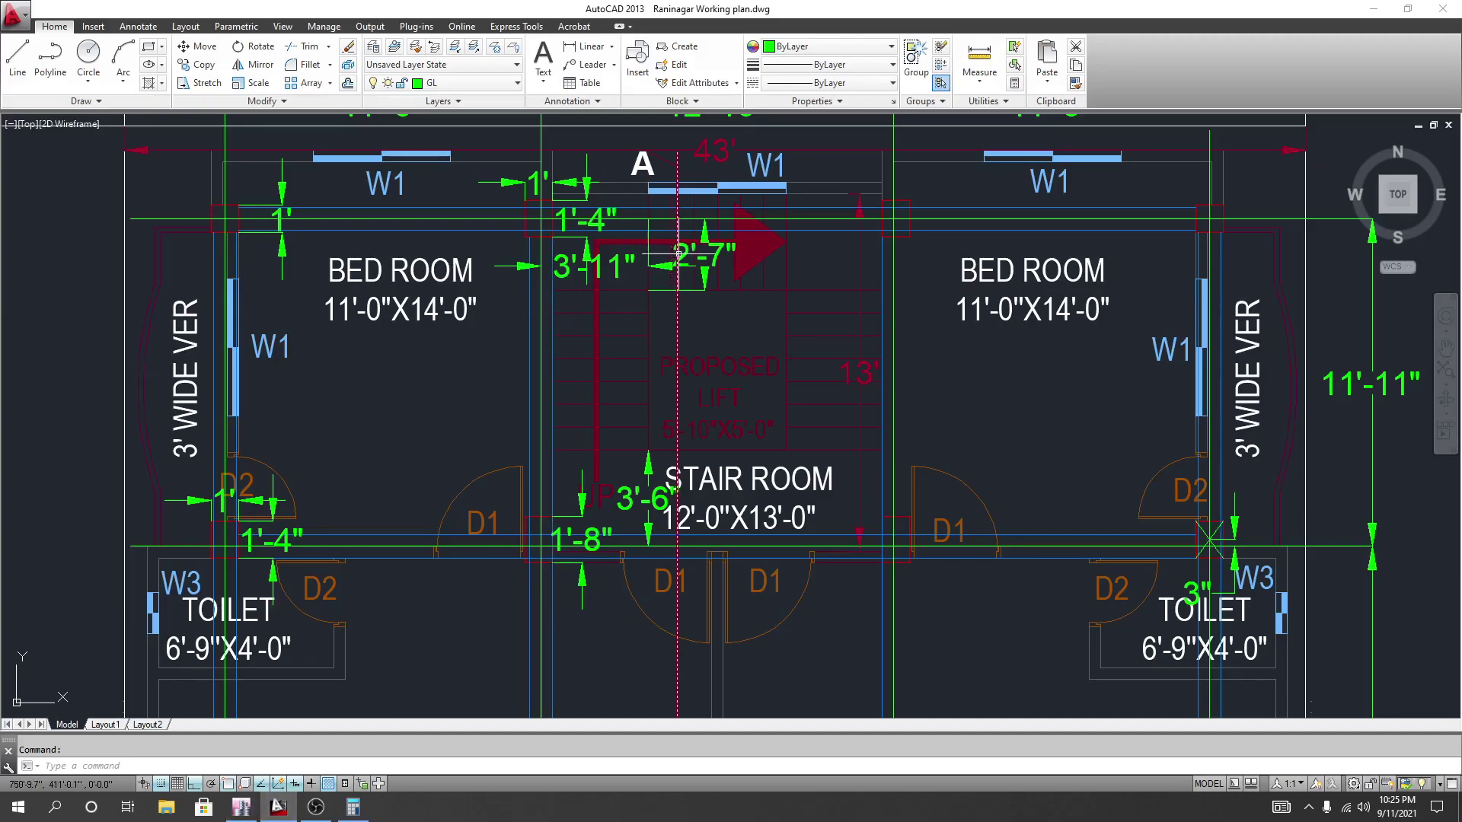
click(352, 809)
click(1231, 561)
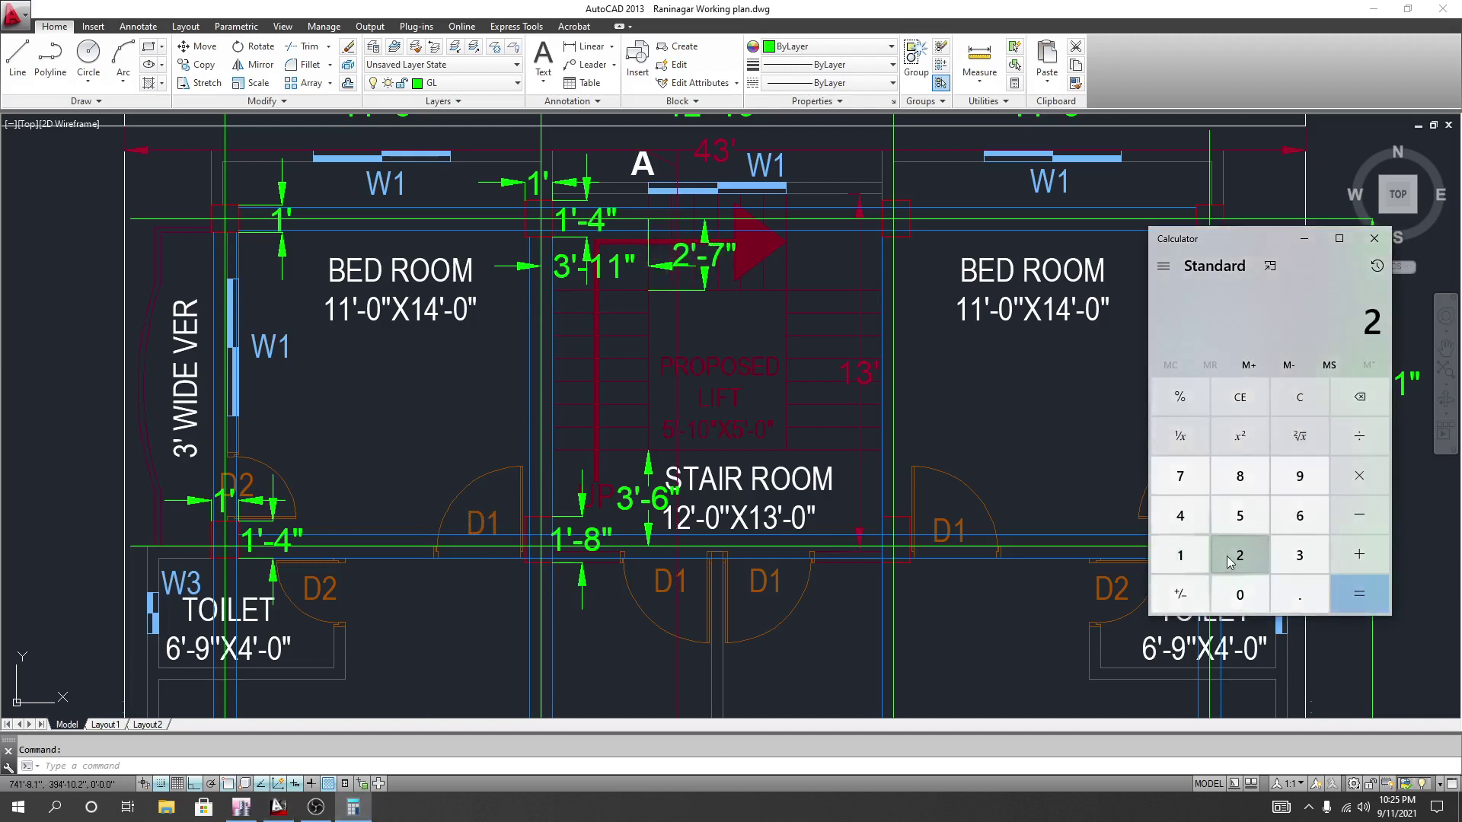
click(1180, 516)
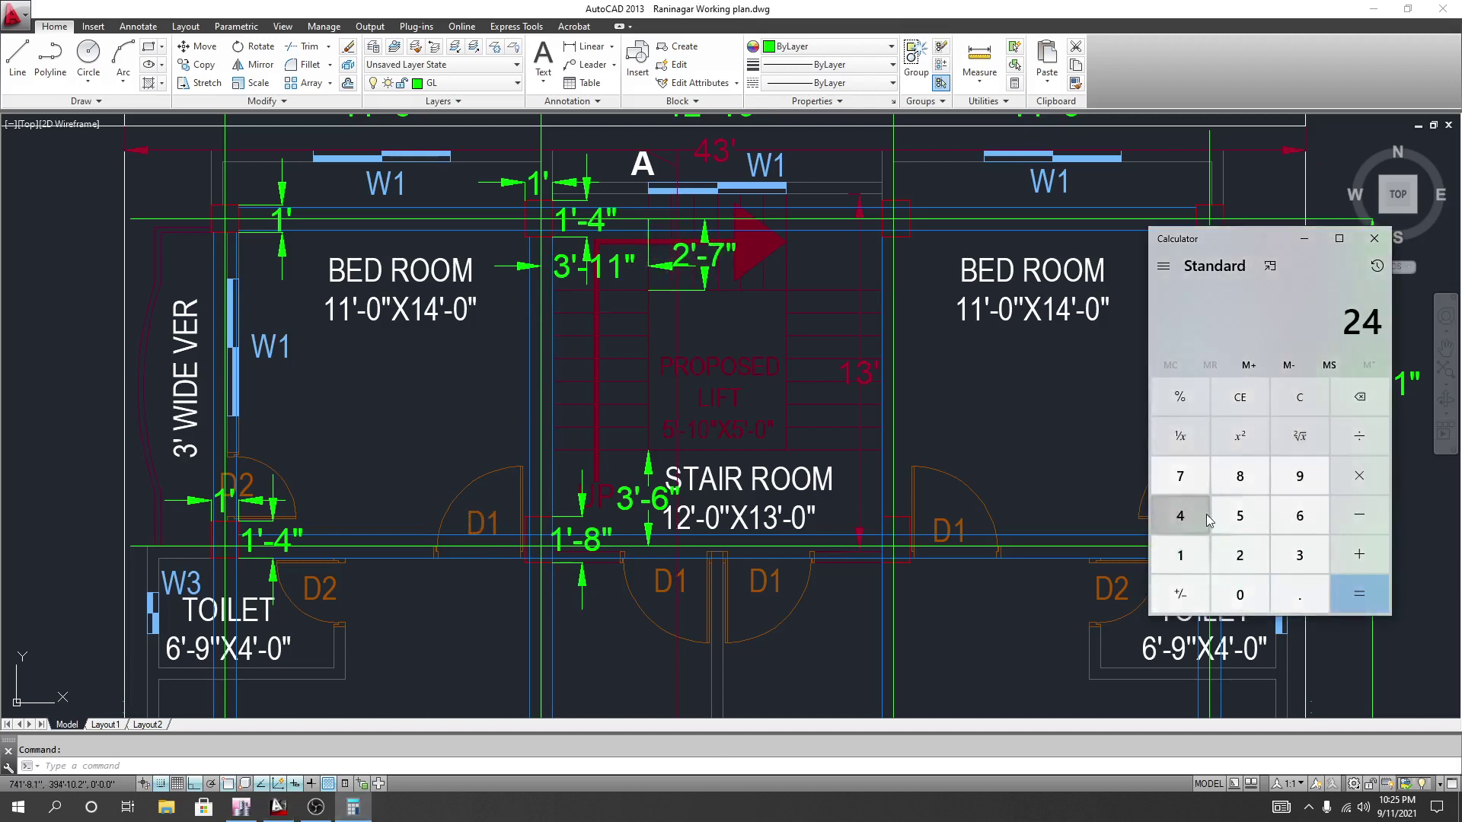
click(1358, 542)
click(1181, 480)
click(1360, 594)
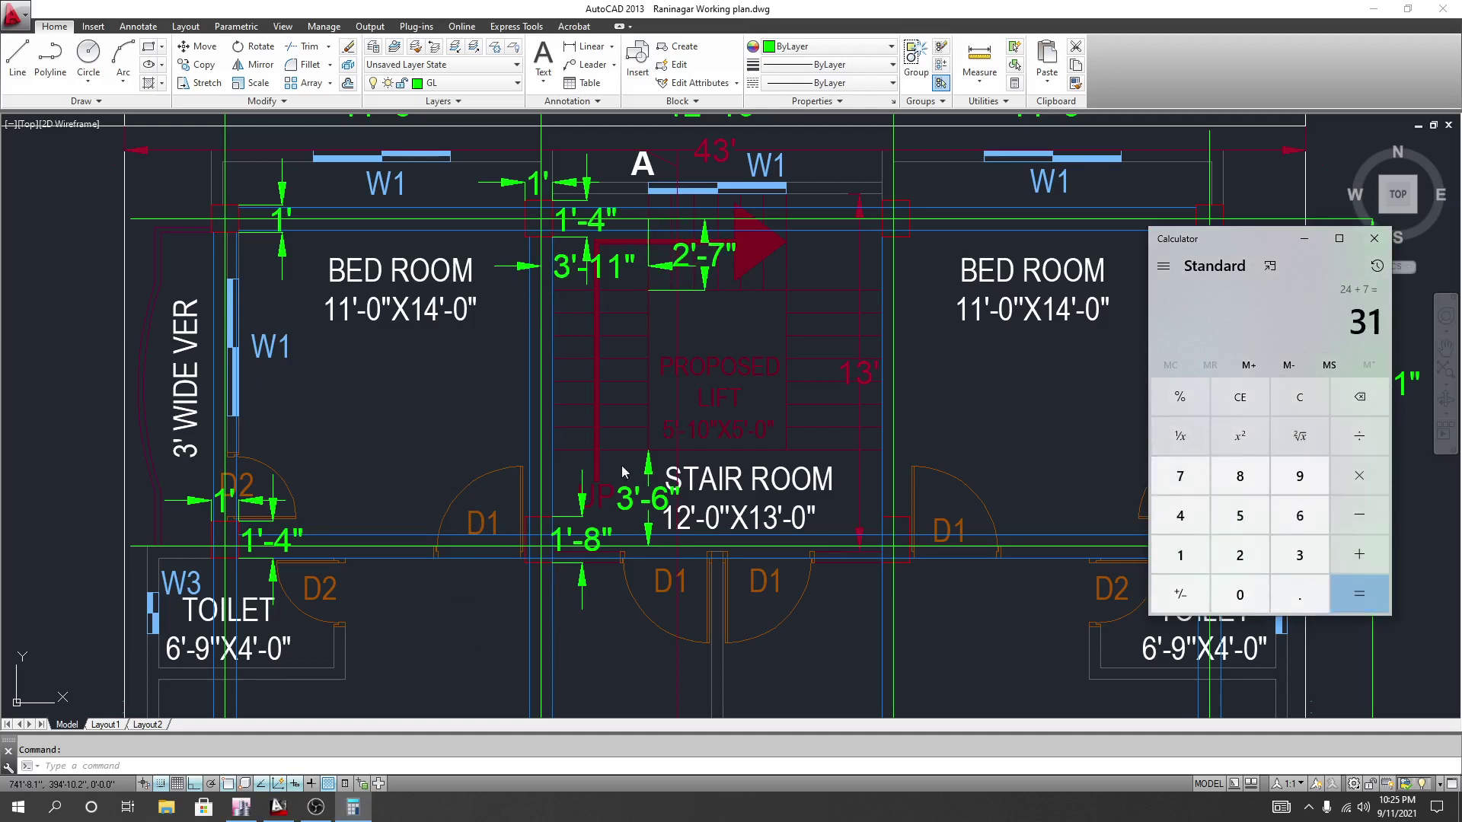
click(242, 807)
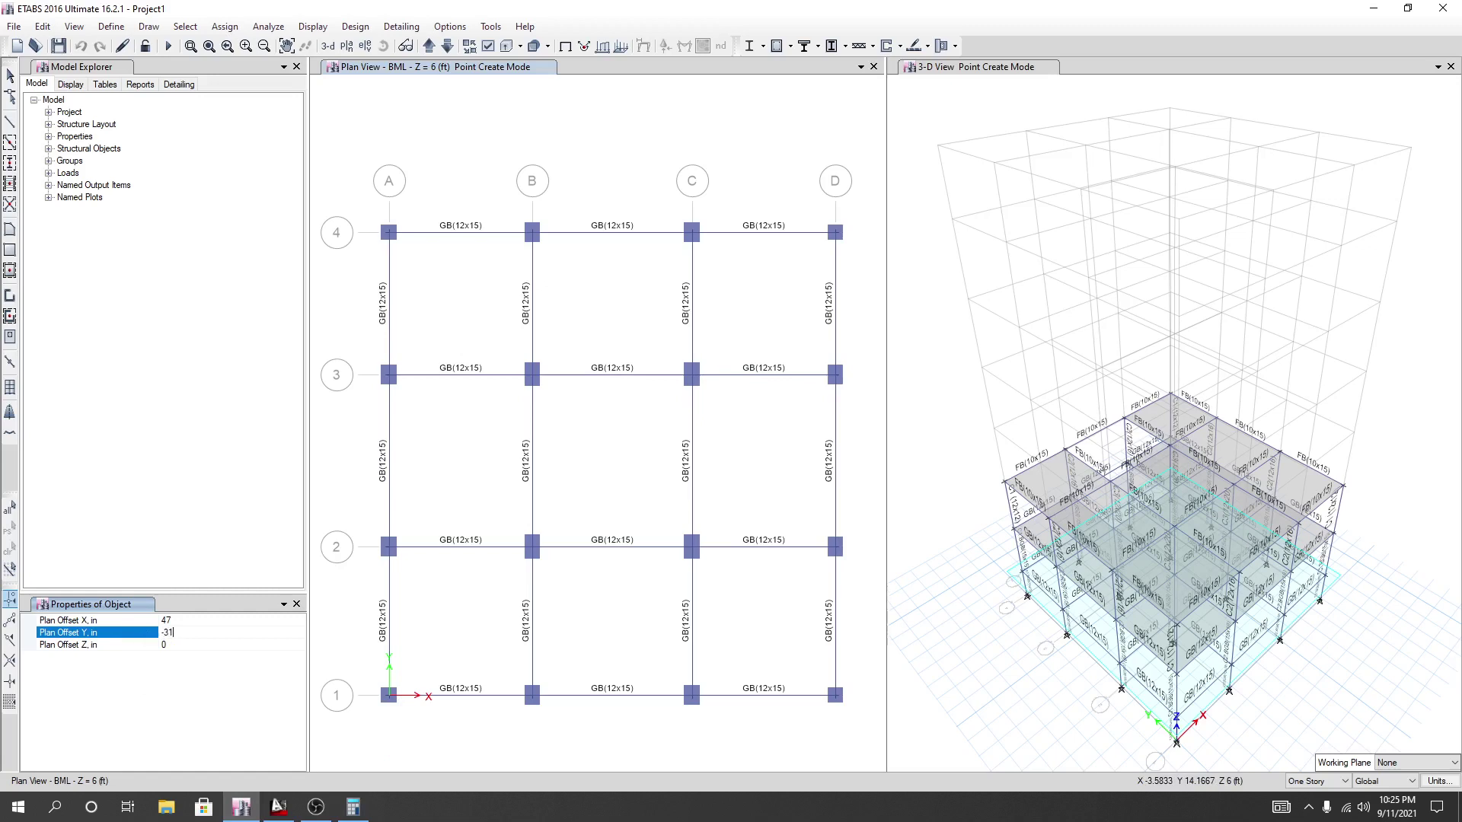
Place a joint offset from grid point B-4, and another from C-4 with the plan X offset set to -47 in.
scroll(532, 232, up, 5)
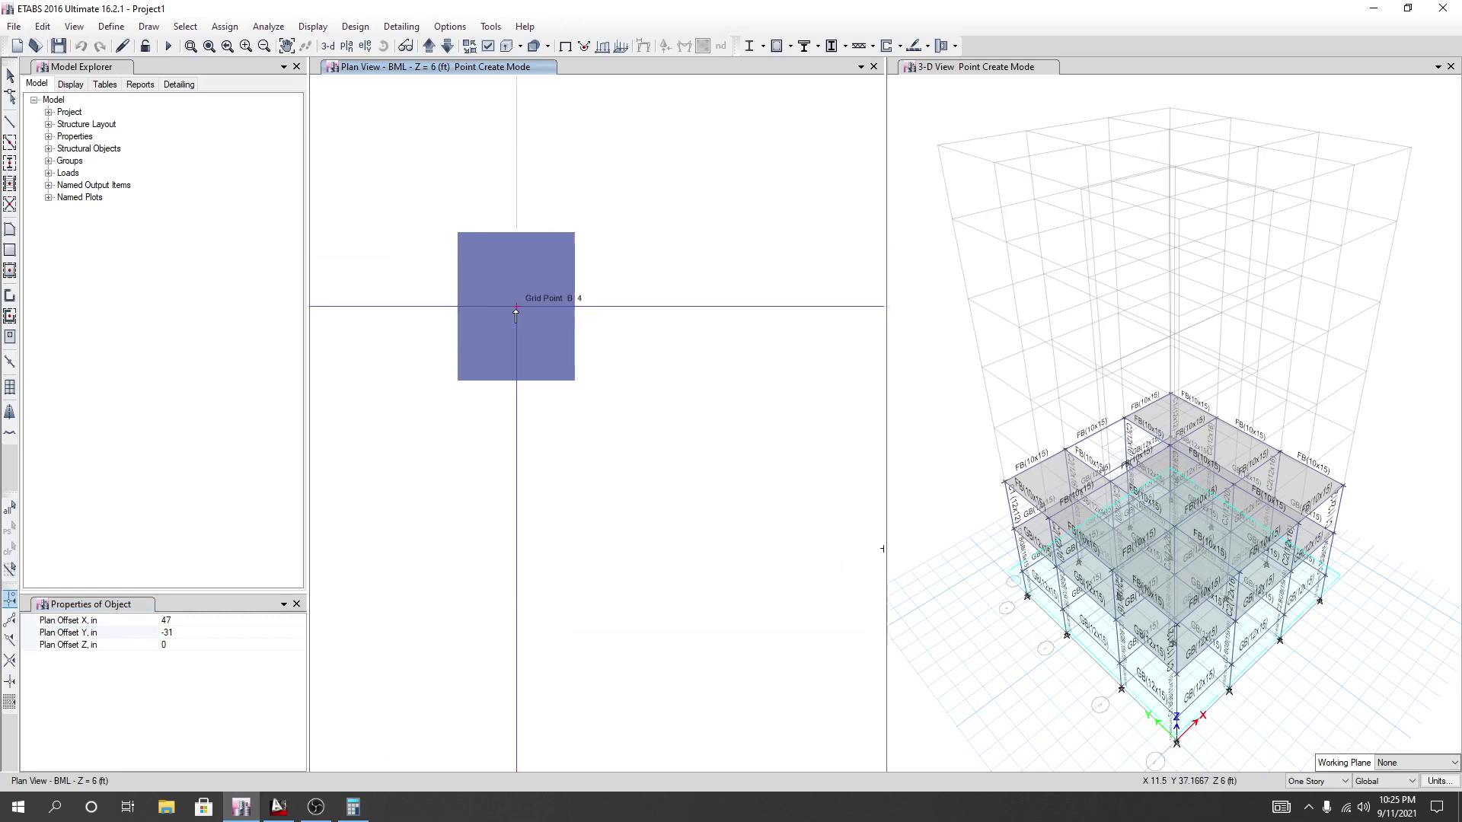
click(515, 309)
scroll(516, 313, down, 5)
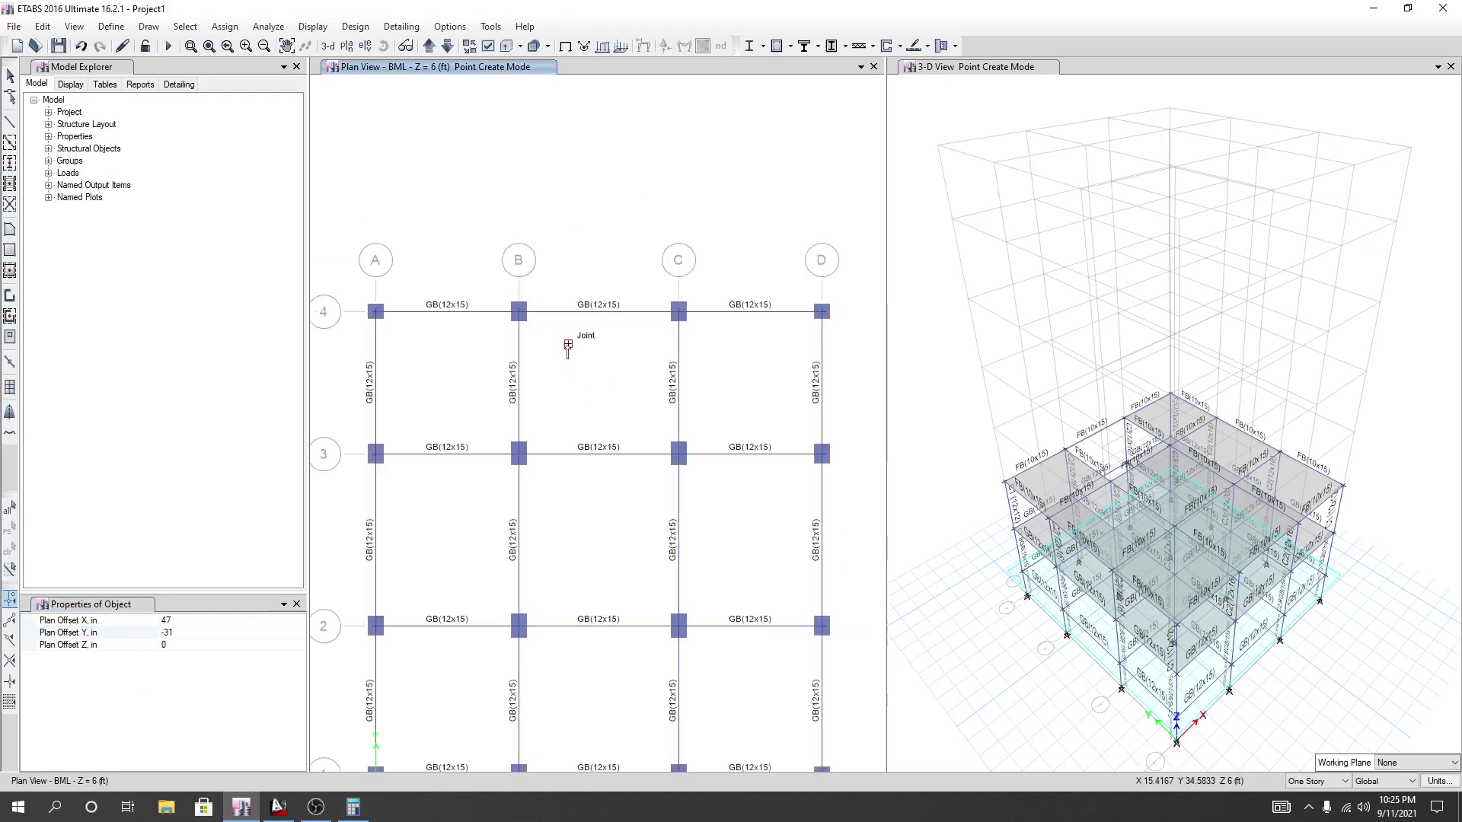
click(163, 621)
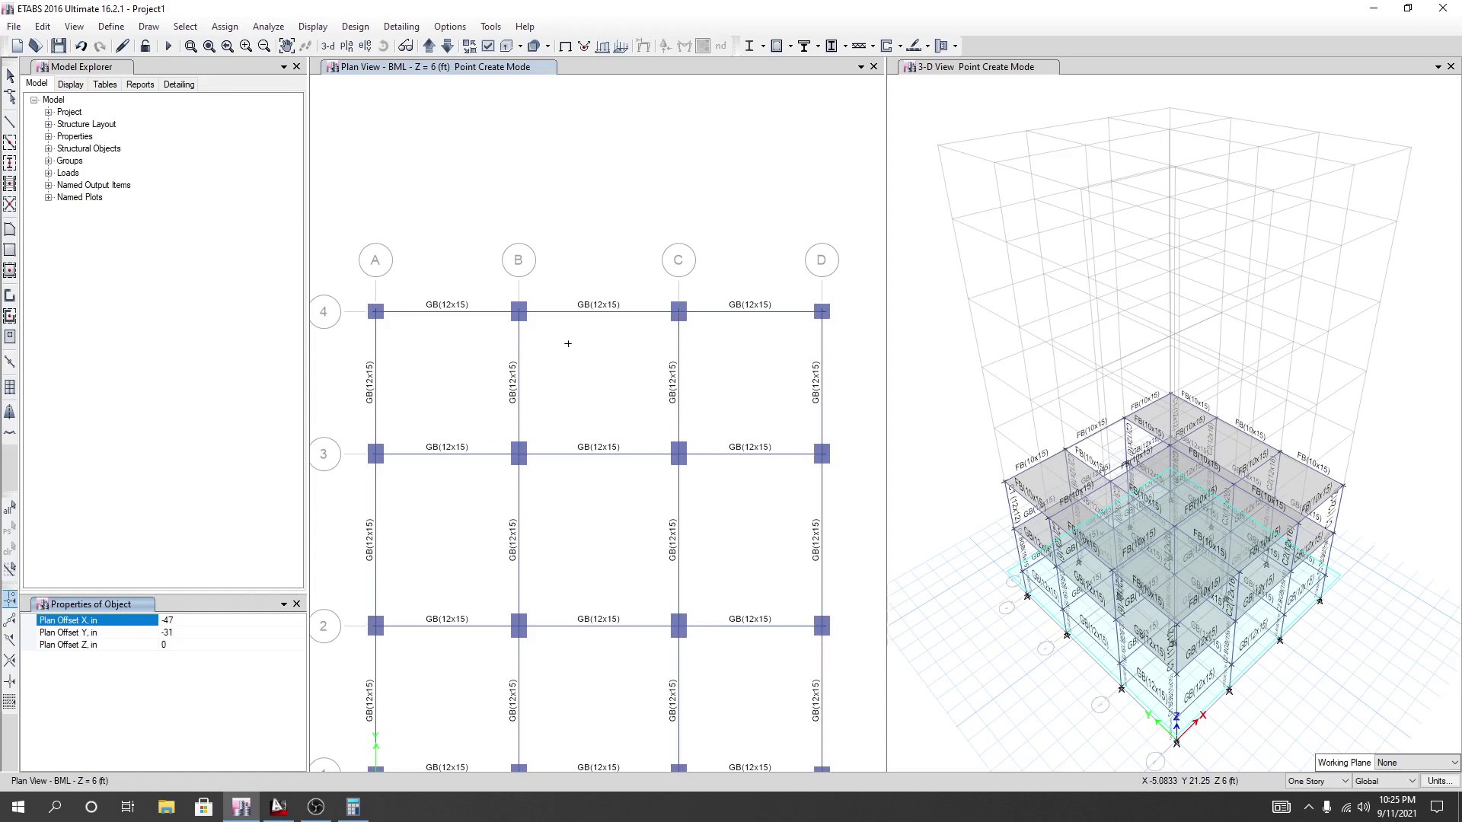
click(679, 312)
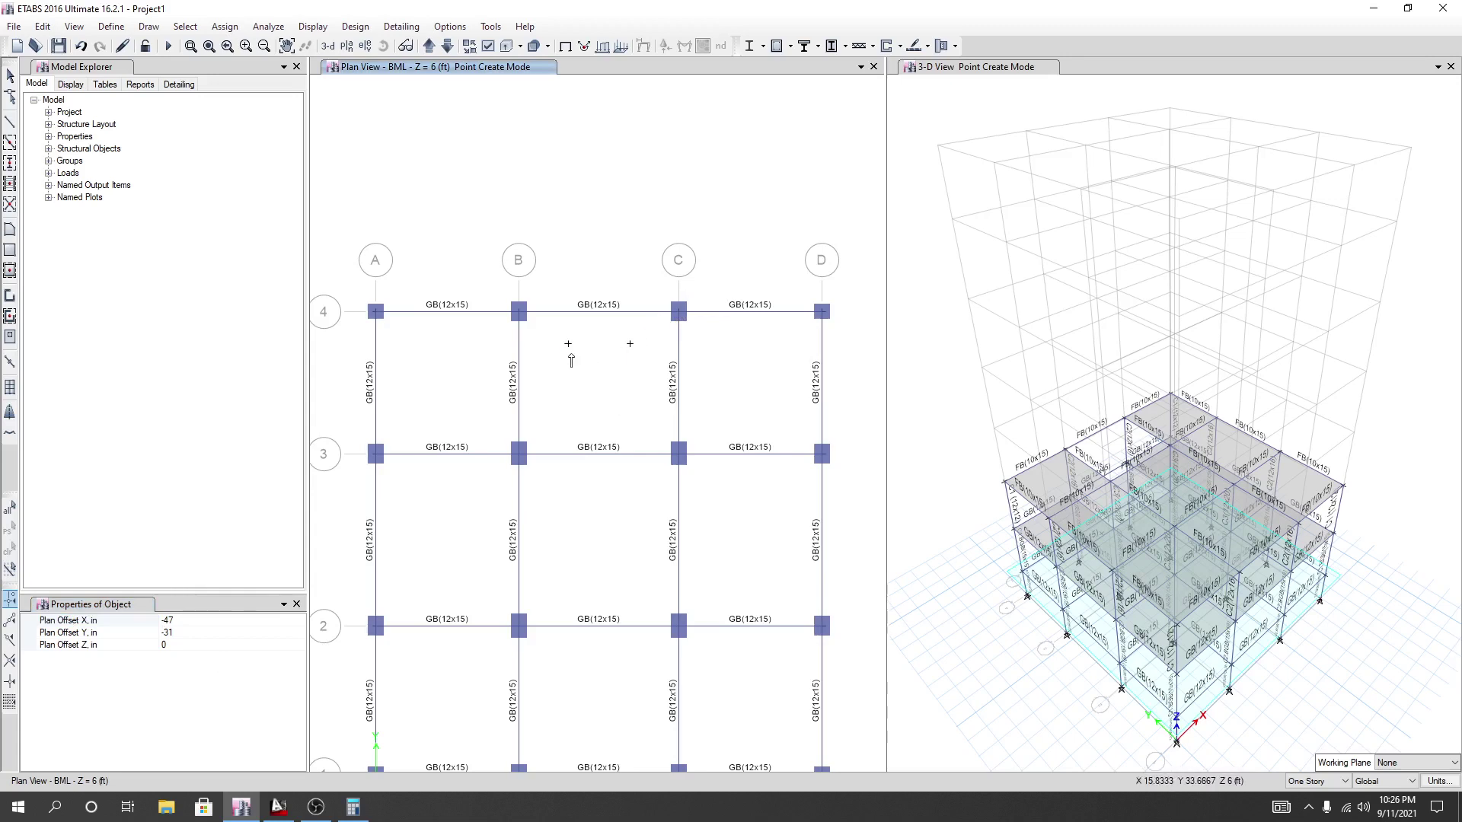
Switch to AutoCAD to examine the landing dimension near the stair room's lower edge.
click(344, 814)
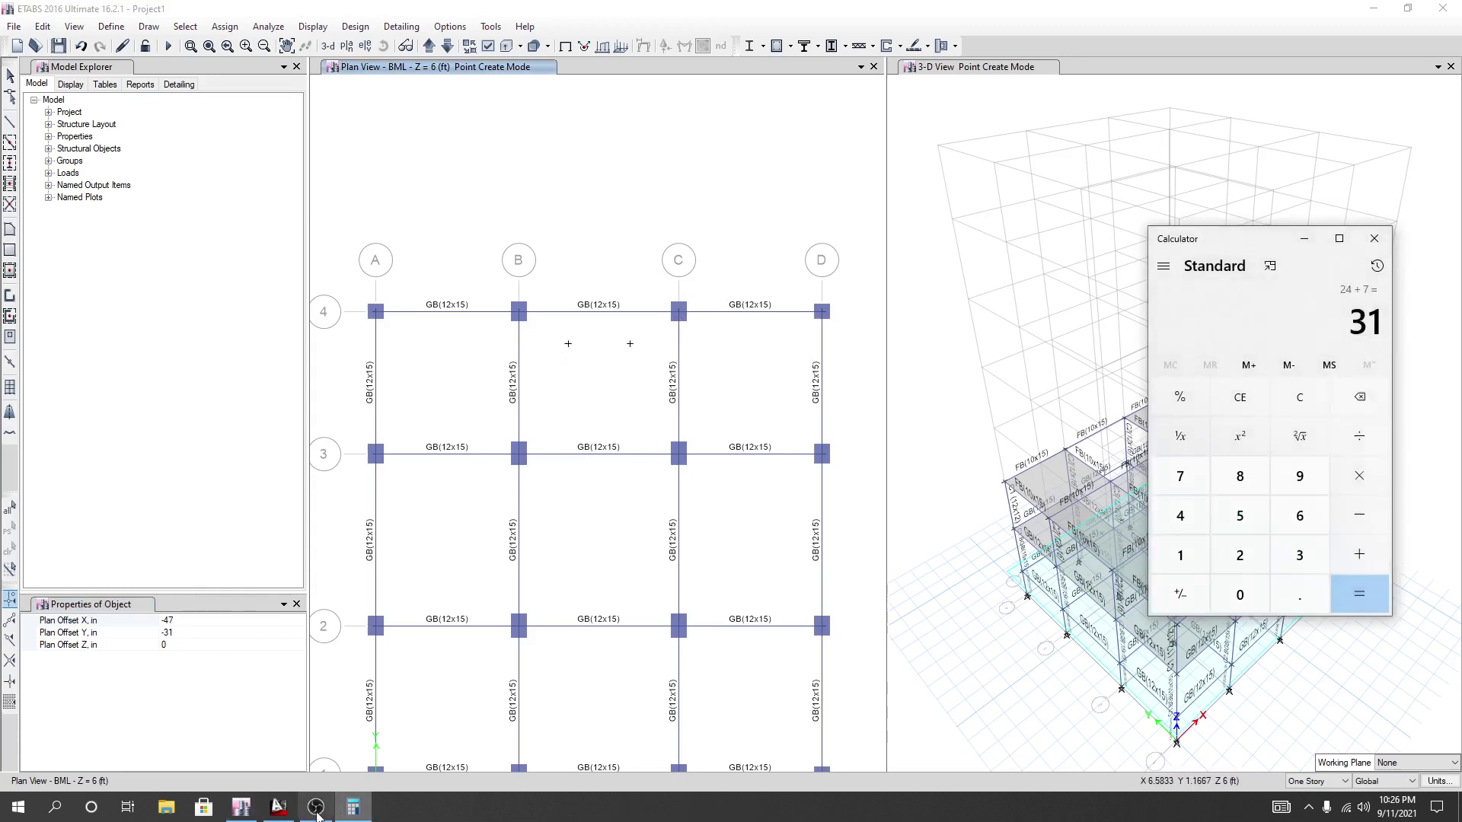
click(279, 809)
middle_drag(624, 609, 610, 582)
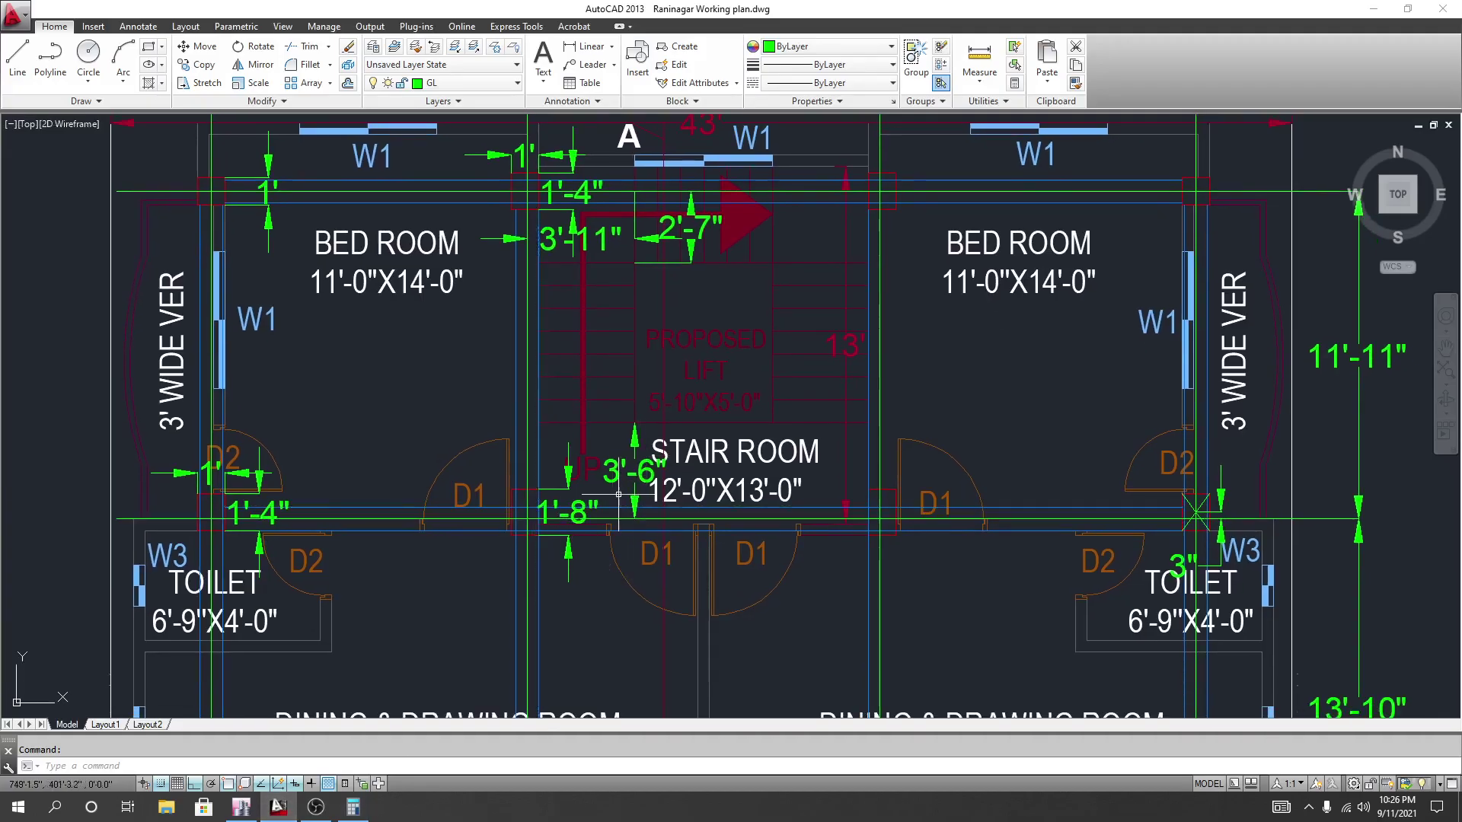
mouse_move(607, 528)
middle_down()
mouse_move(587, 542)
mouse_move(620, 558)
middle_up()
scroll(586, 543, up, 2)
scroll(586, 542, down, 2)
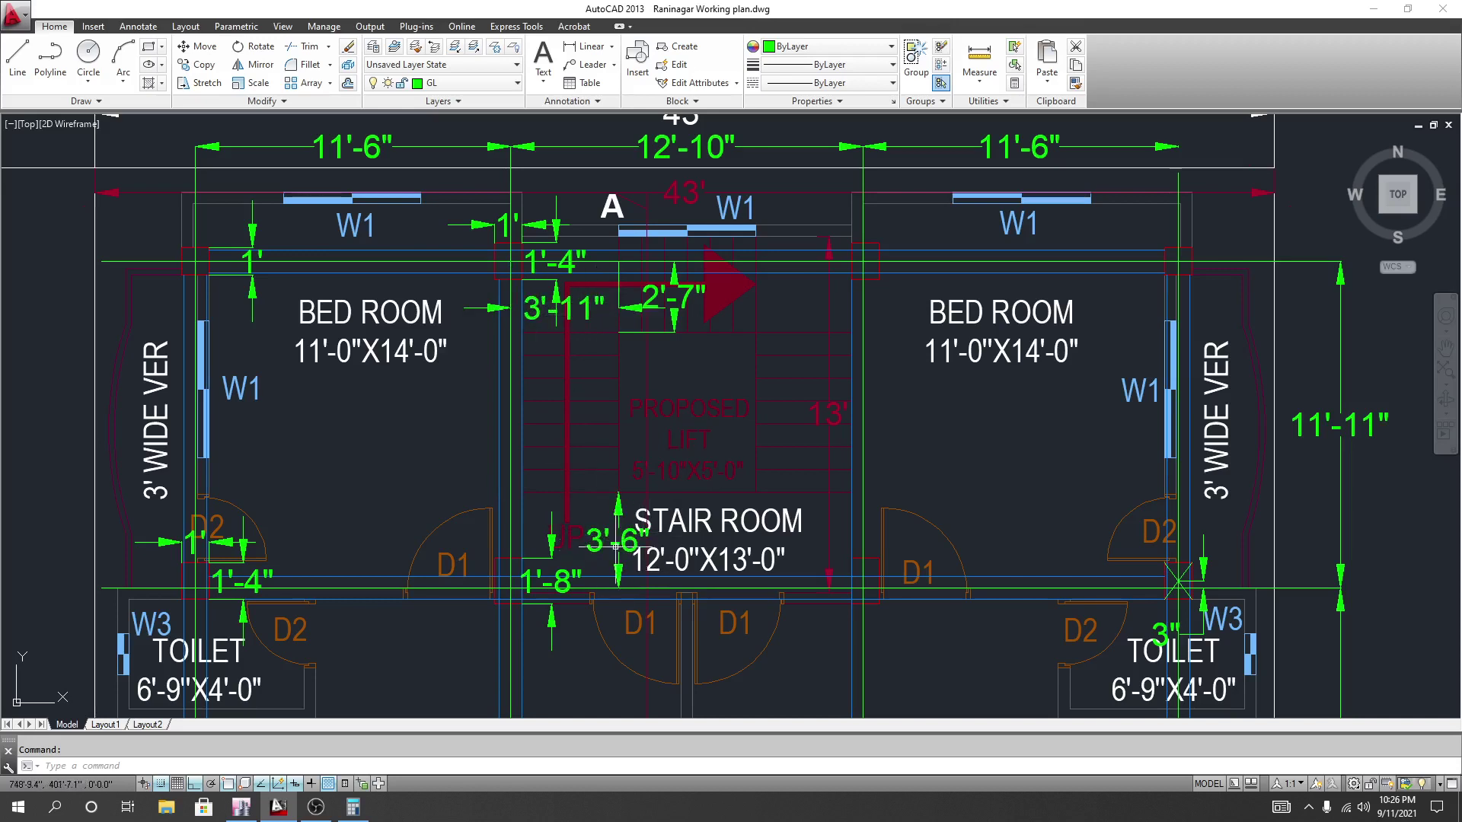
Compute 36 + 6 in Calculator, and set the joint's plan Y offset to -42 in in ETABS.
click(352, 807)
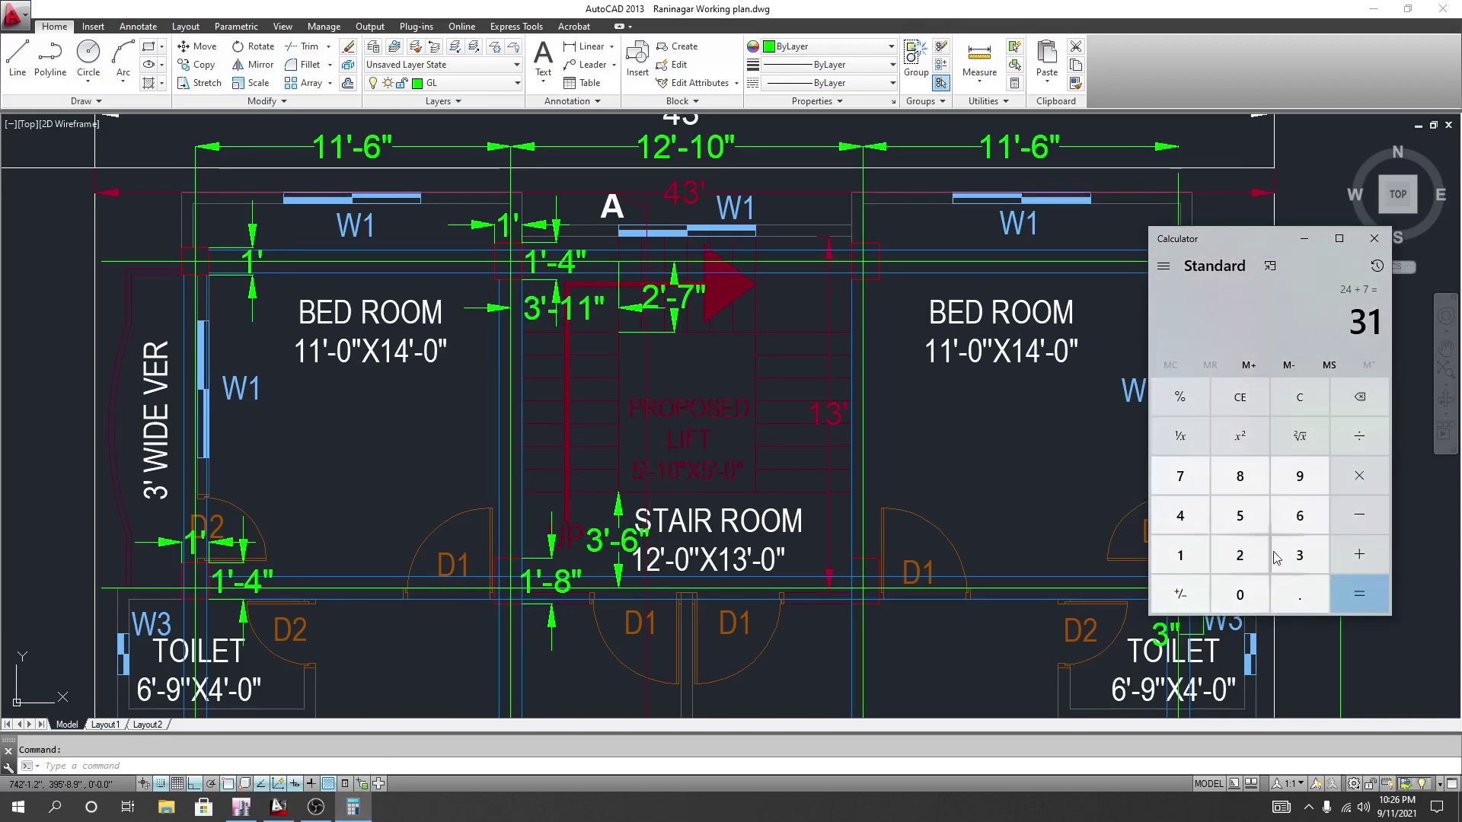
click(1363, 404)
click(1360, 398)
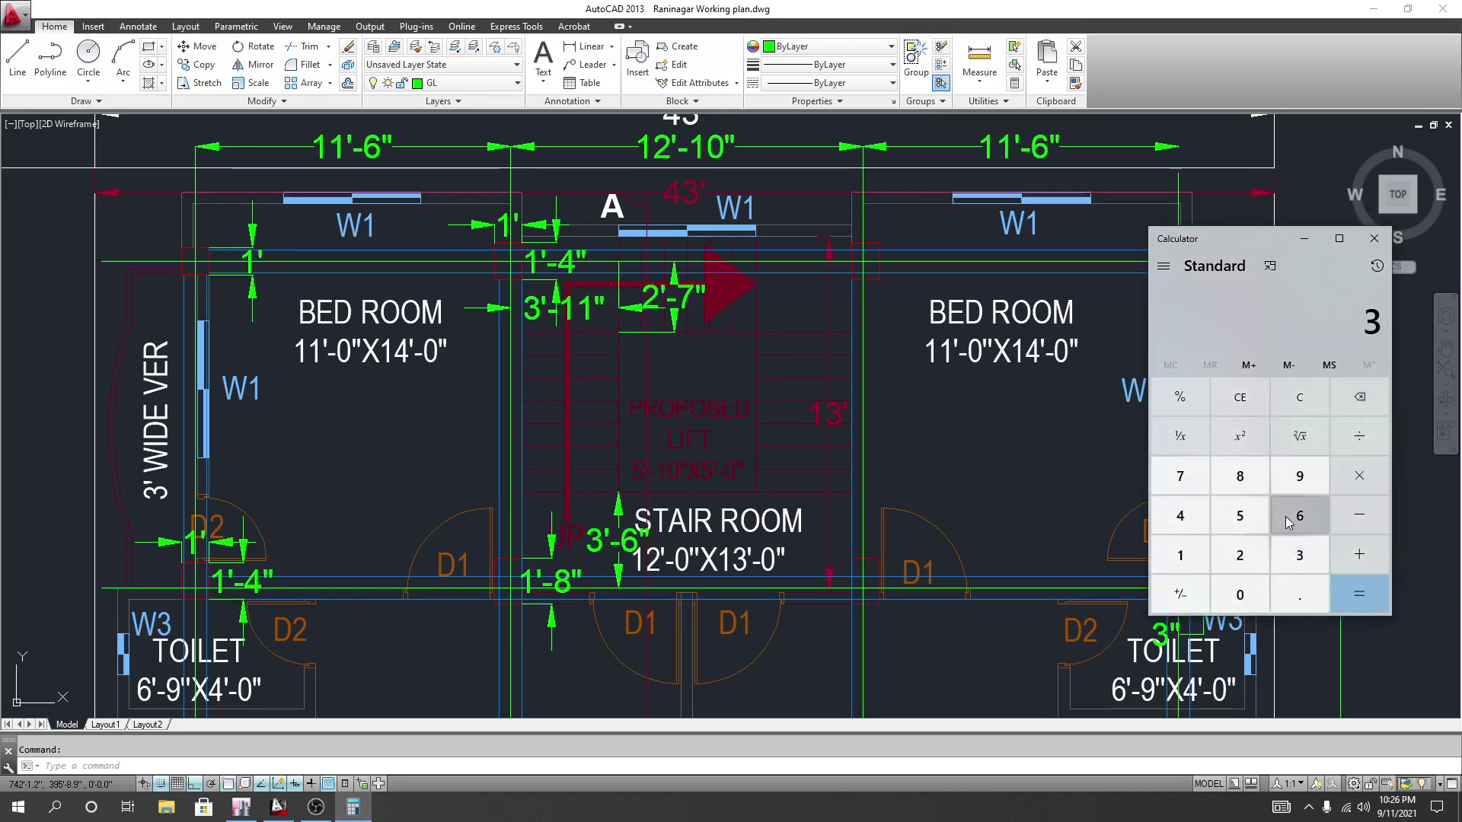
click(1300, 516)
click(1359, 549)
click(1300, 517)
click(1356, 591)
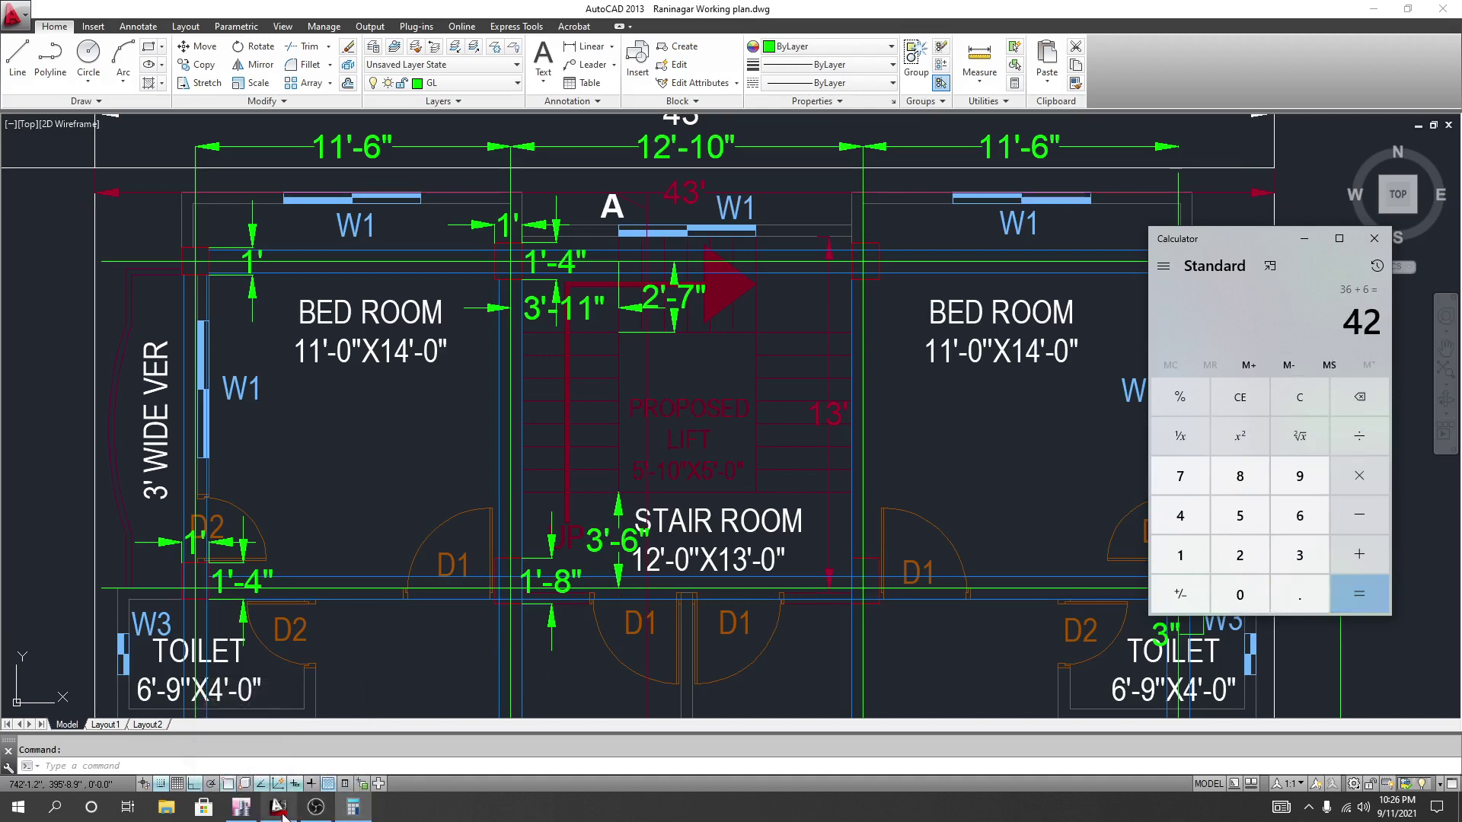
click(241, 807)
click(177, 633)
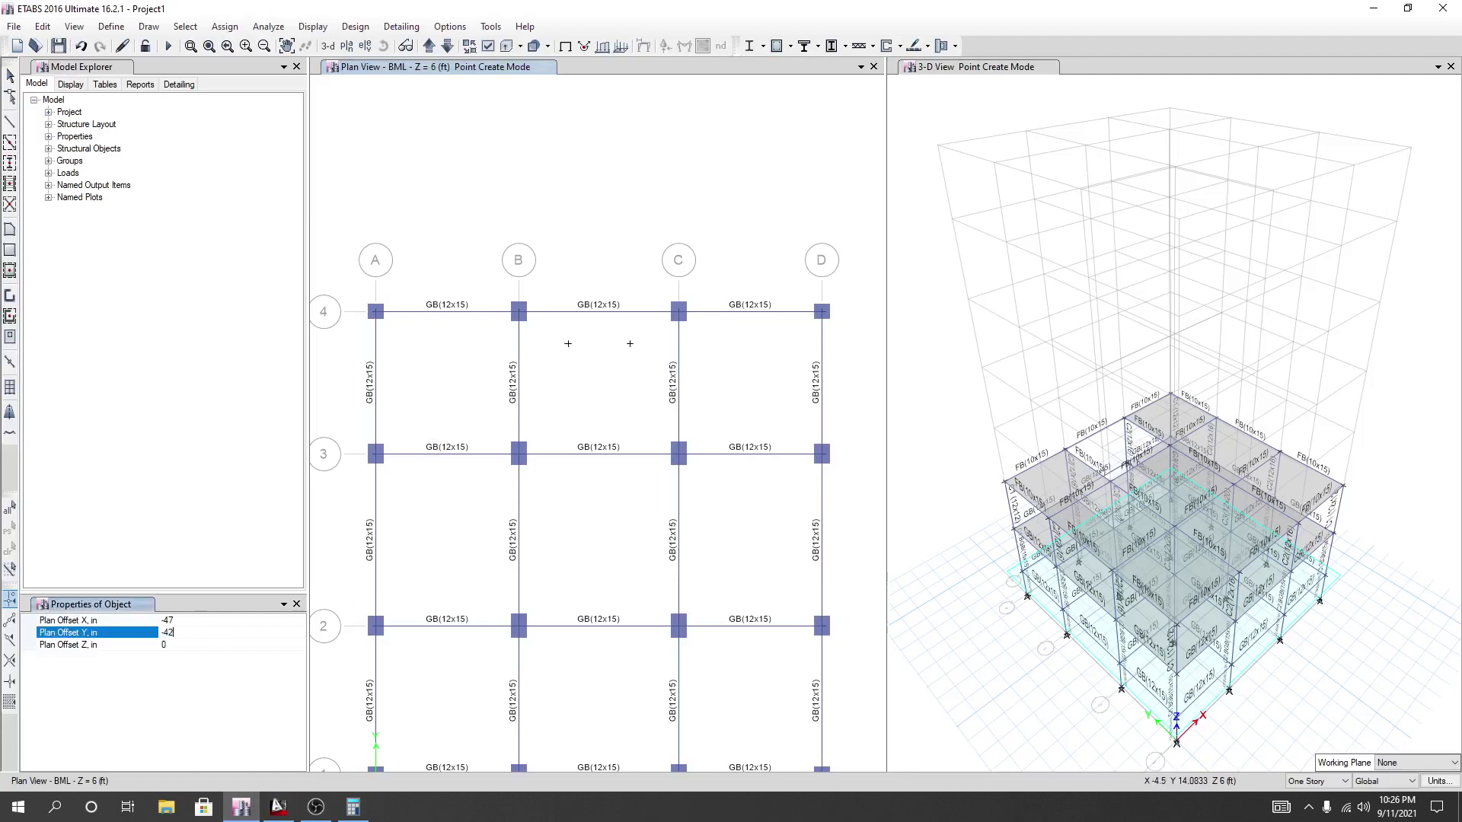
Place a joint offset from grid point C-3 with the plan Y offset set to 42 in and plan X offset of -47 in.
key(Up)
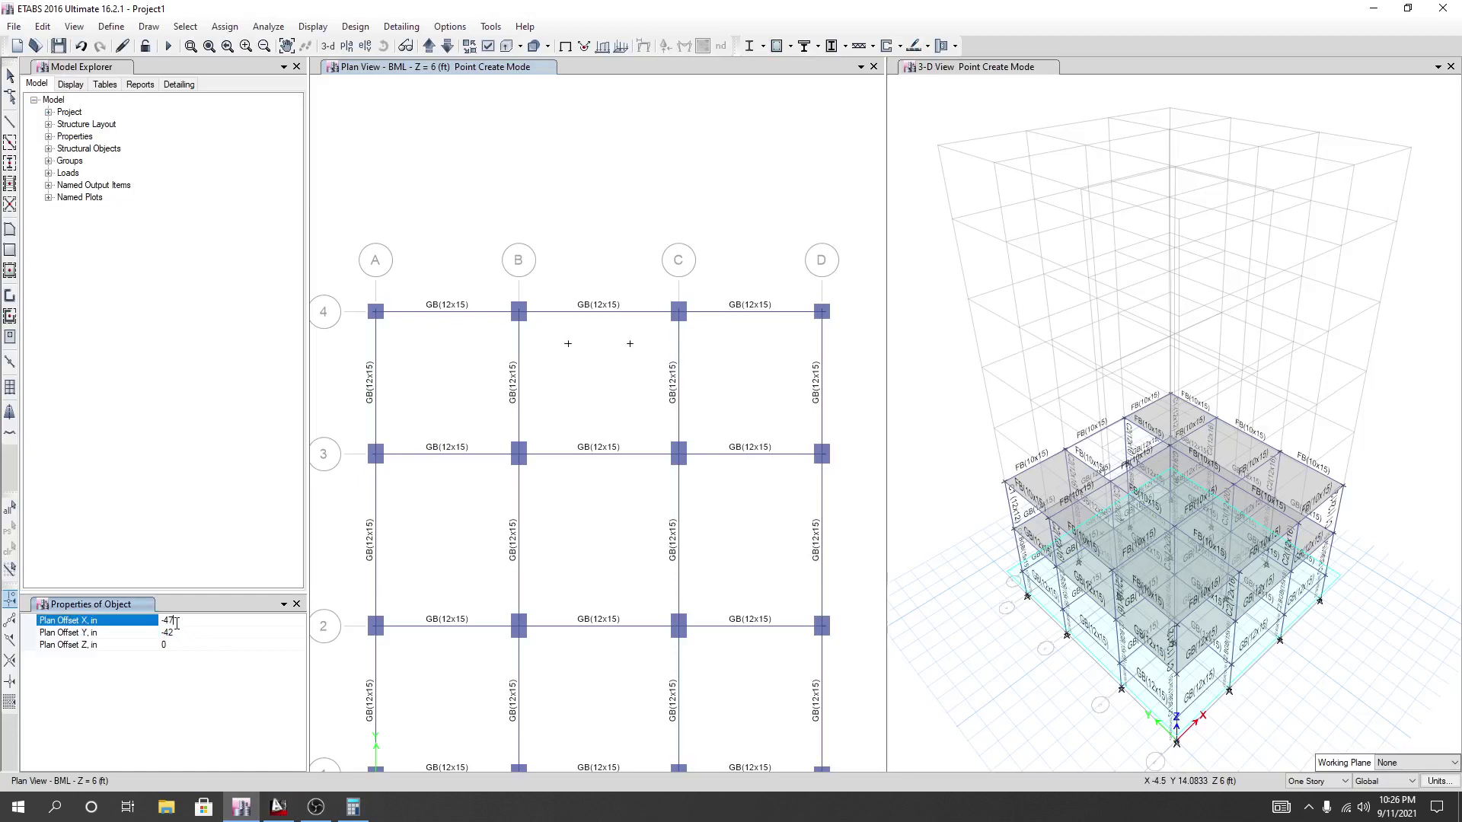
click(179, 633)
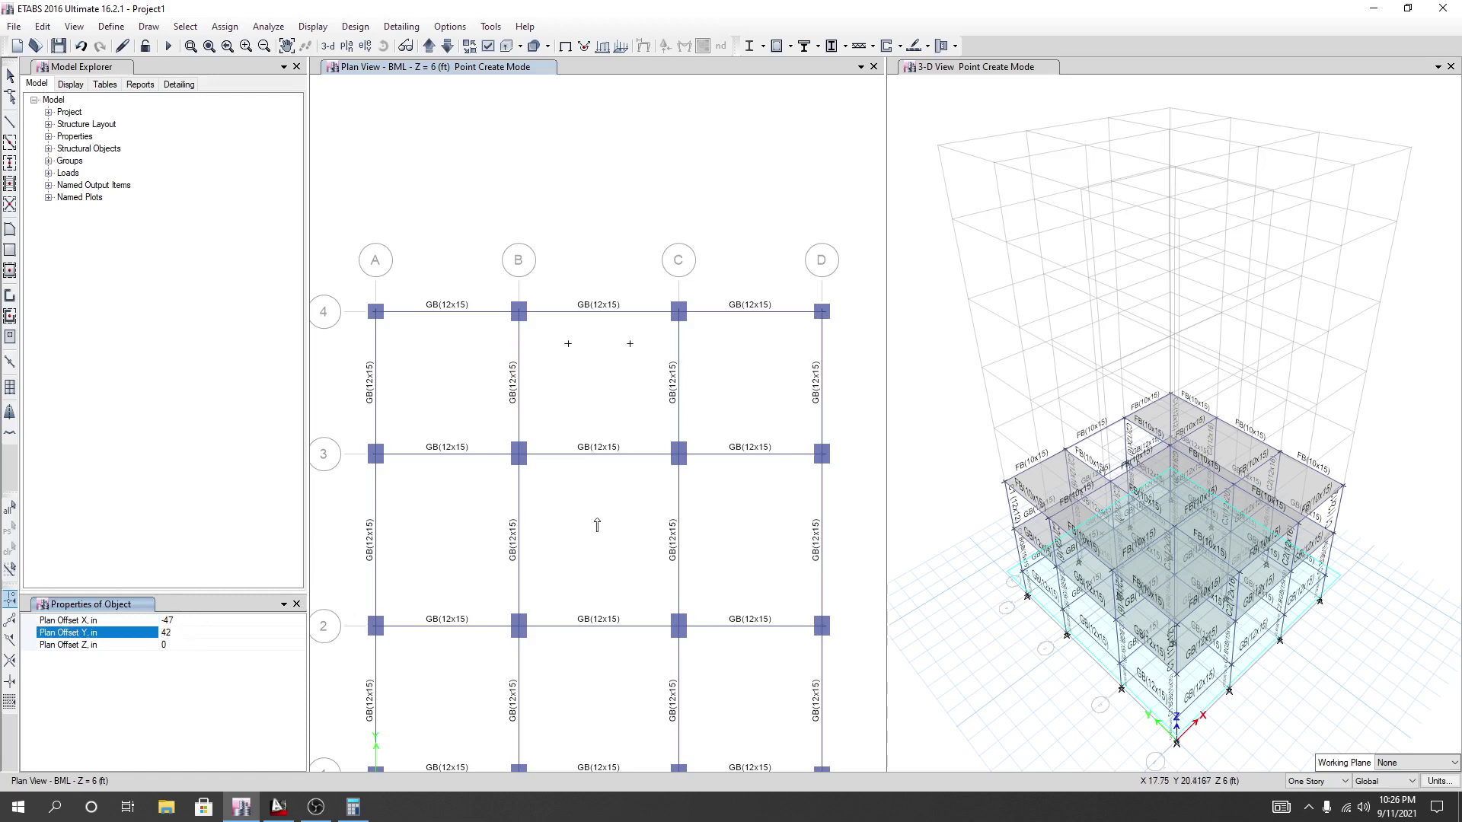
click(680, 458)
click(680, 458)
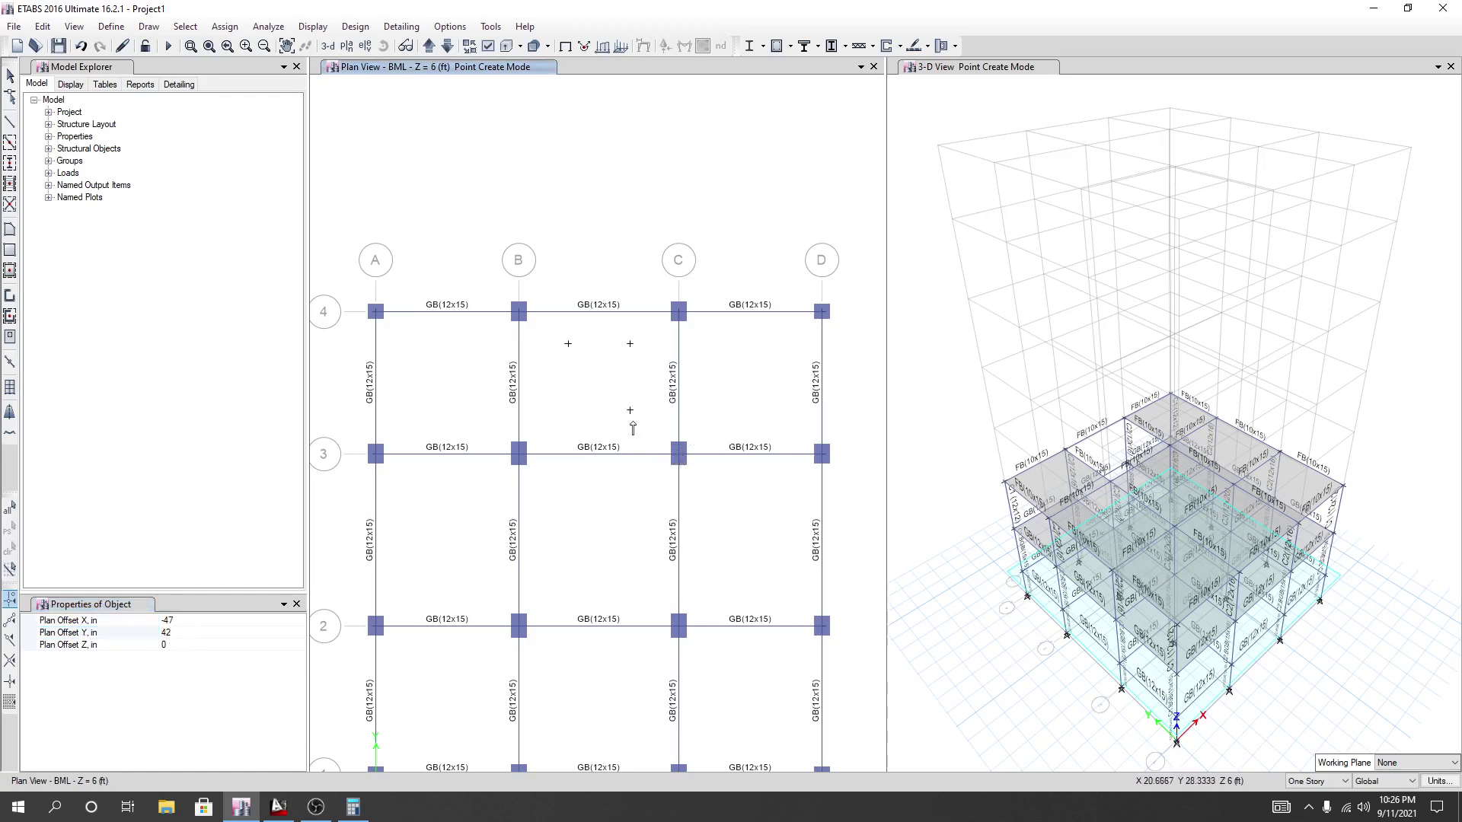
Set the plan X offset to 47 in and place a joint offset from grid point B-3, completing the four corners.
click(172, 631)
click(166, 621)
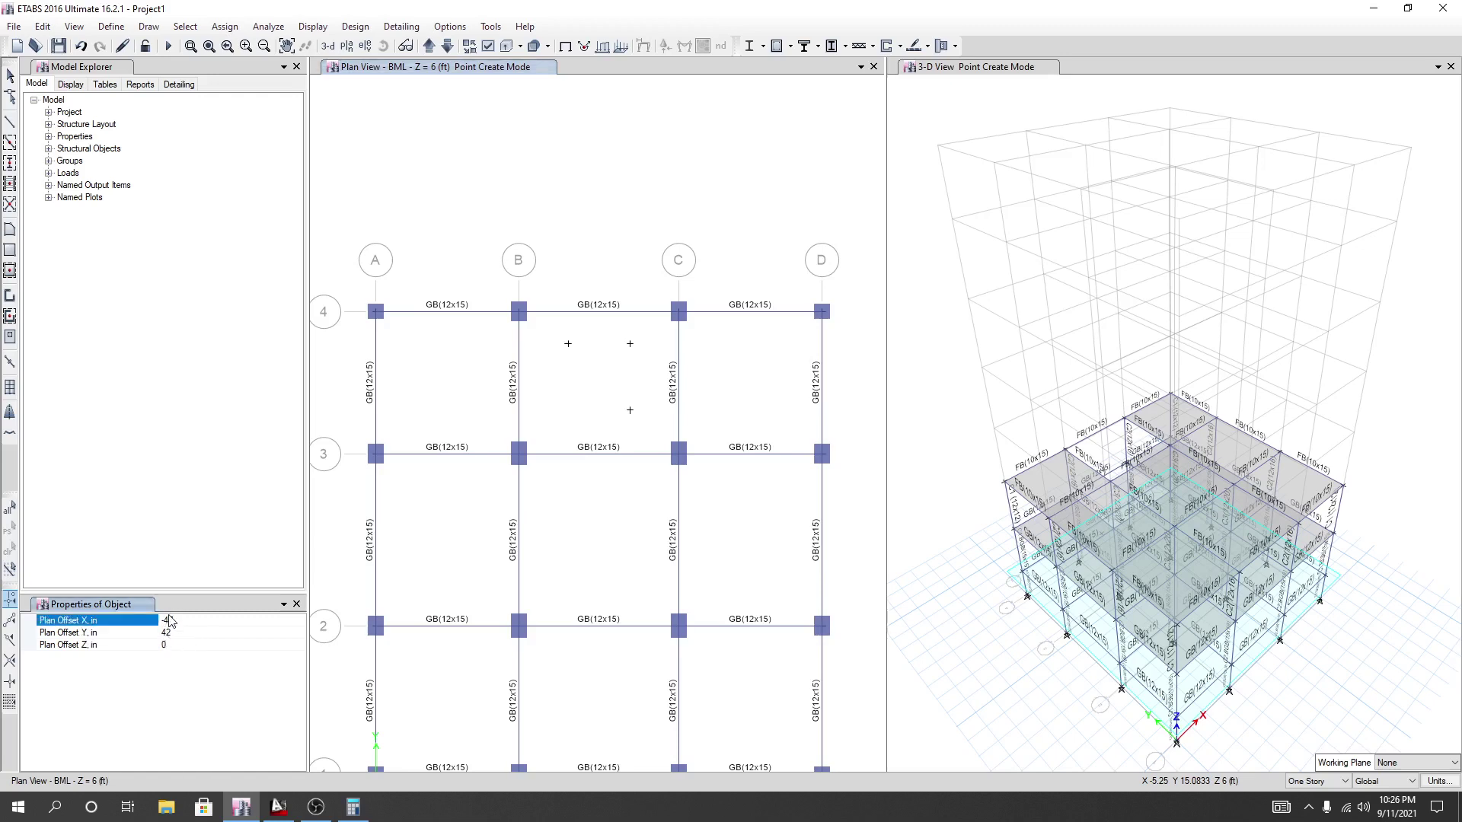
click(519, 457)
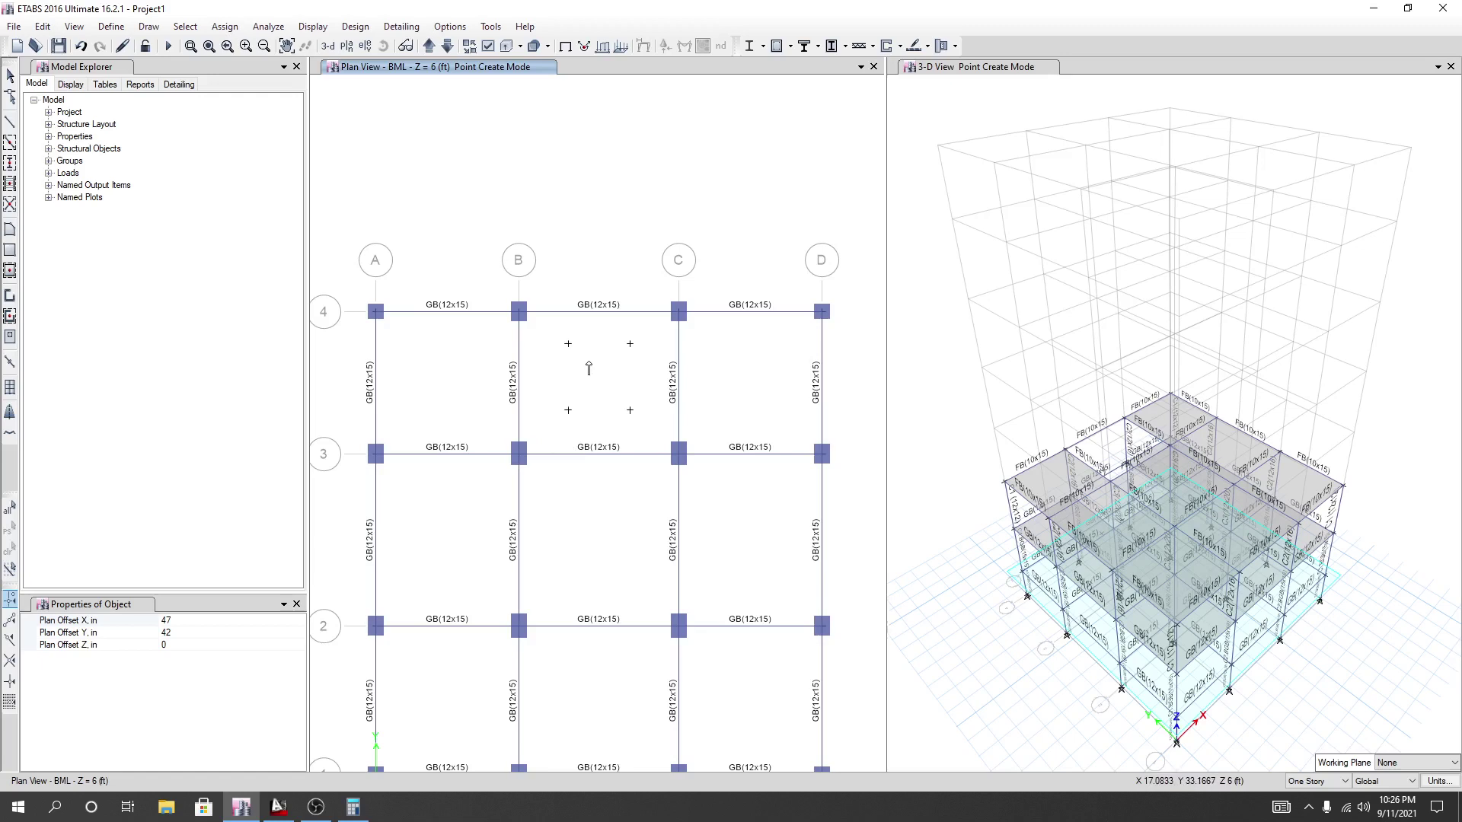
key(Escape)
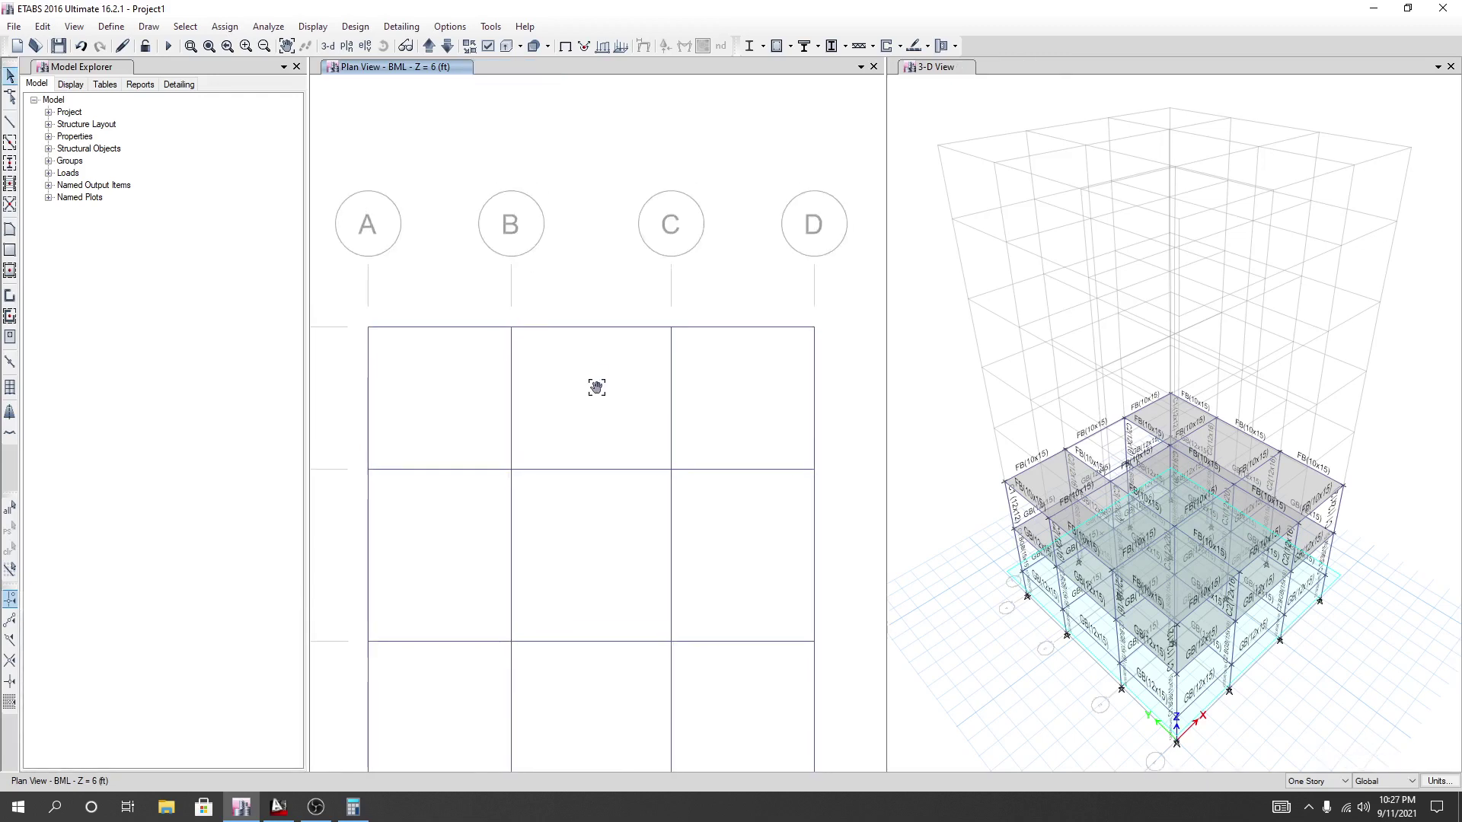
middle_drag(591, 365, 574, 431)
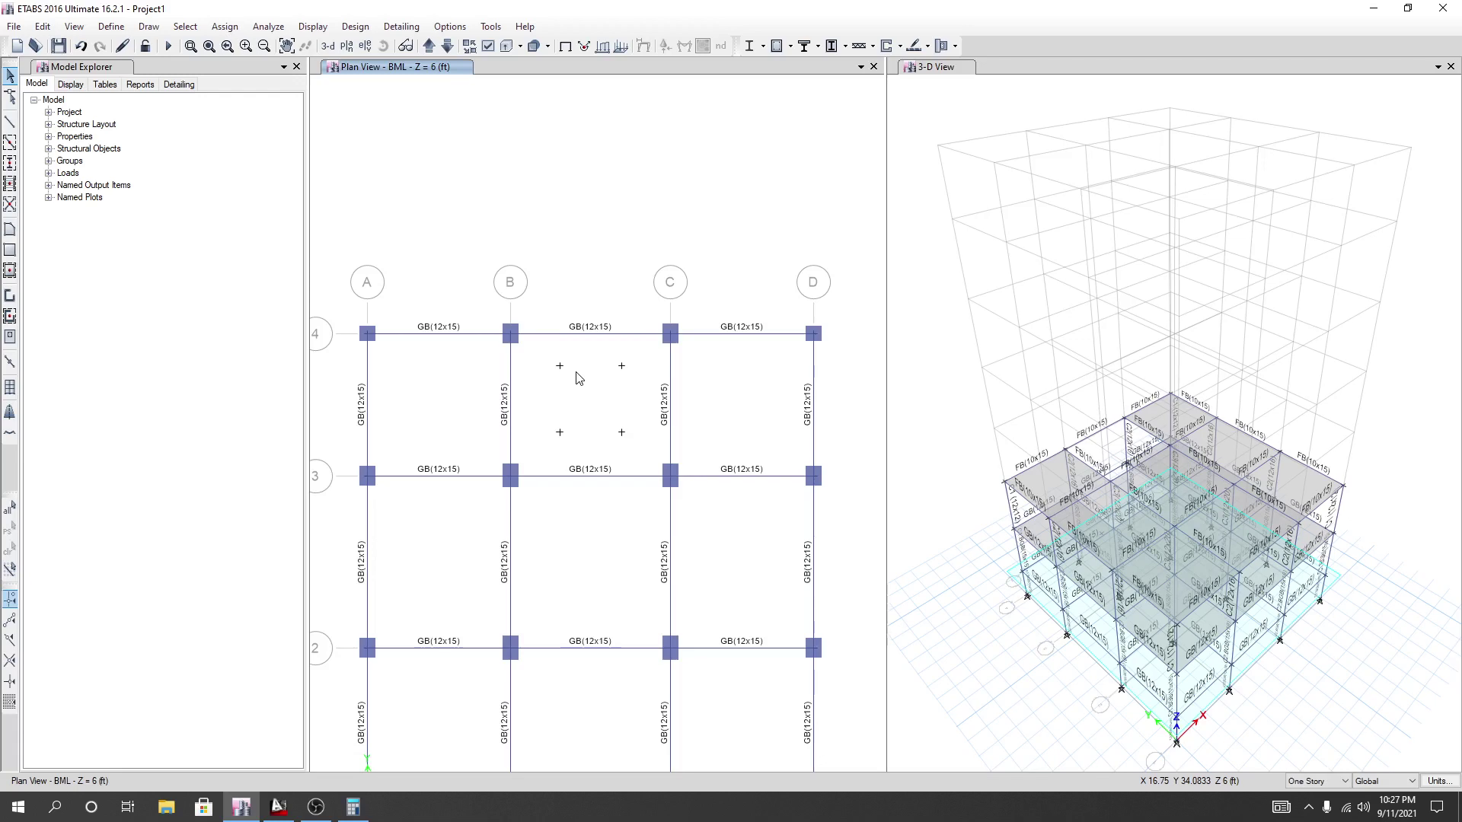
middle_drag(579, 377, 569, 378)
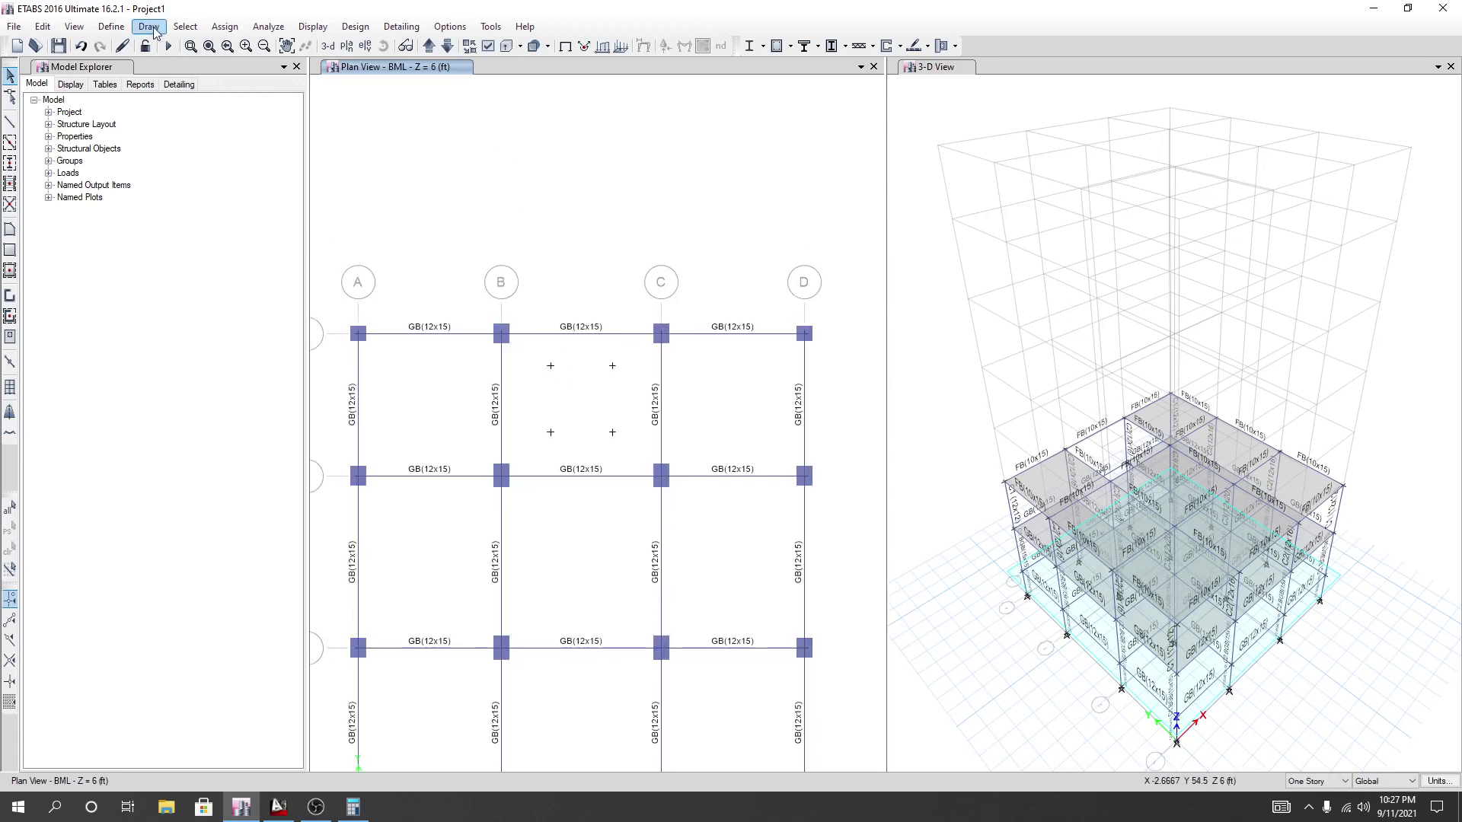
Review the material, modeling type and thickness of the Wall10 wall section property.
click(150, 27)
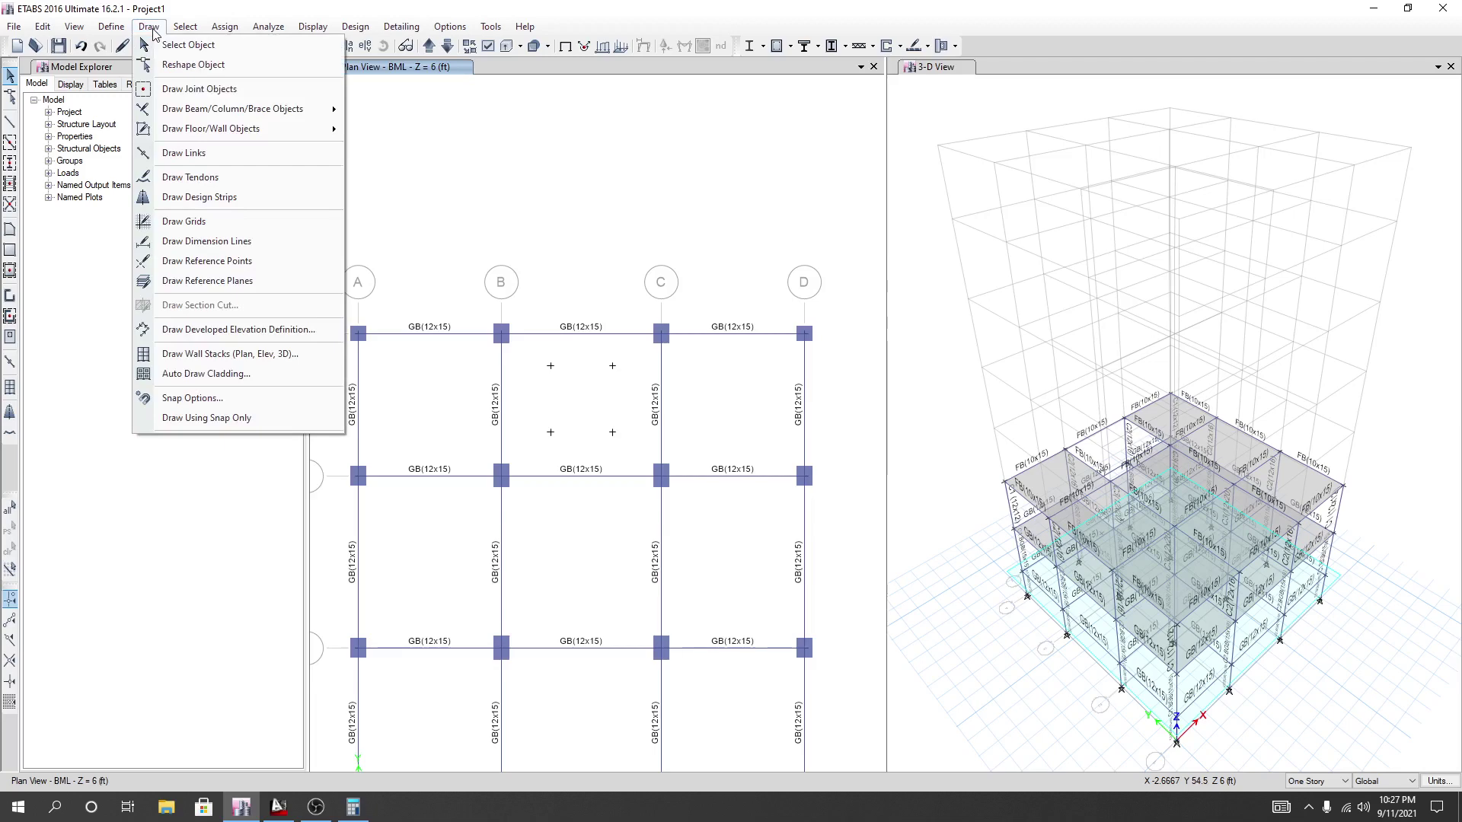
click(149, 27)
click(111, 28)
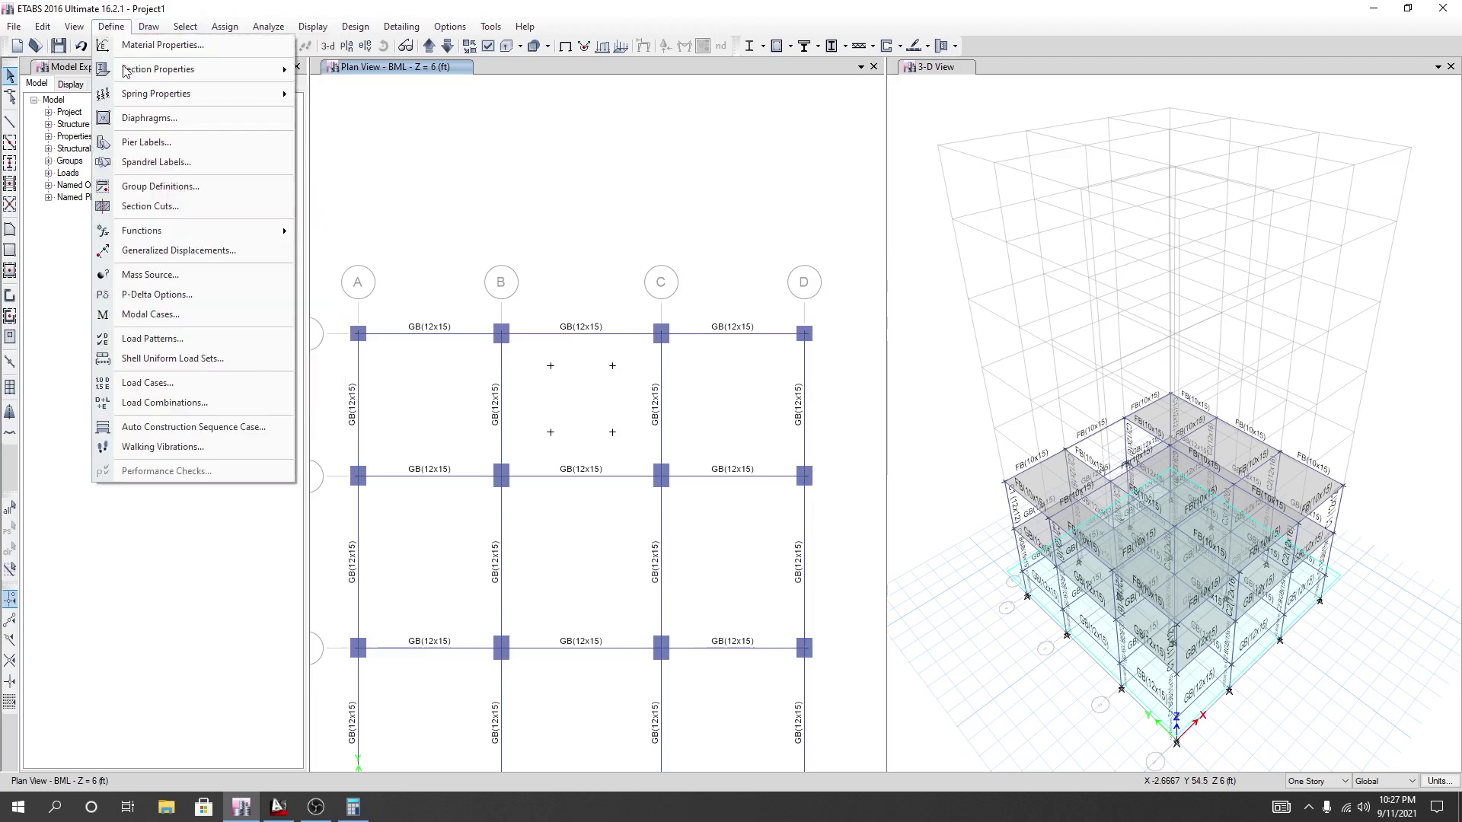
mouse_move(184, 73)
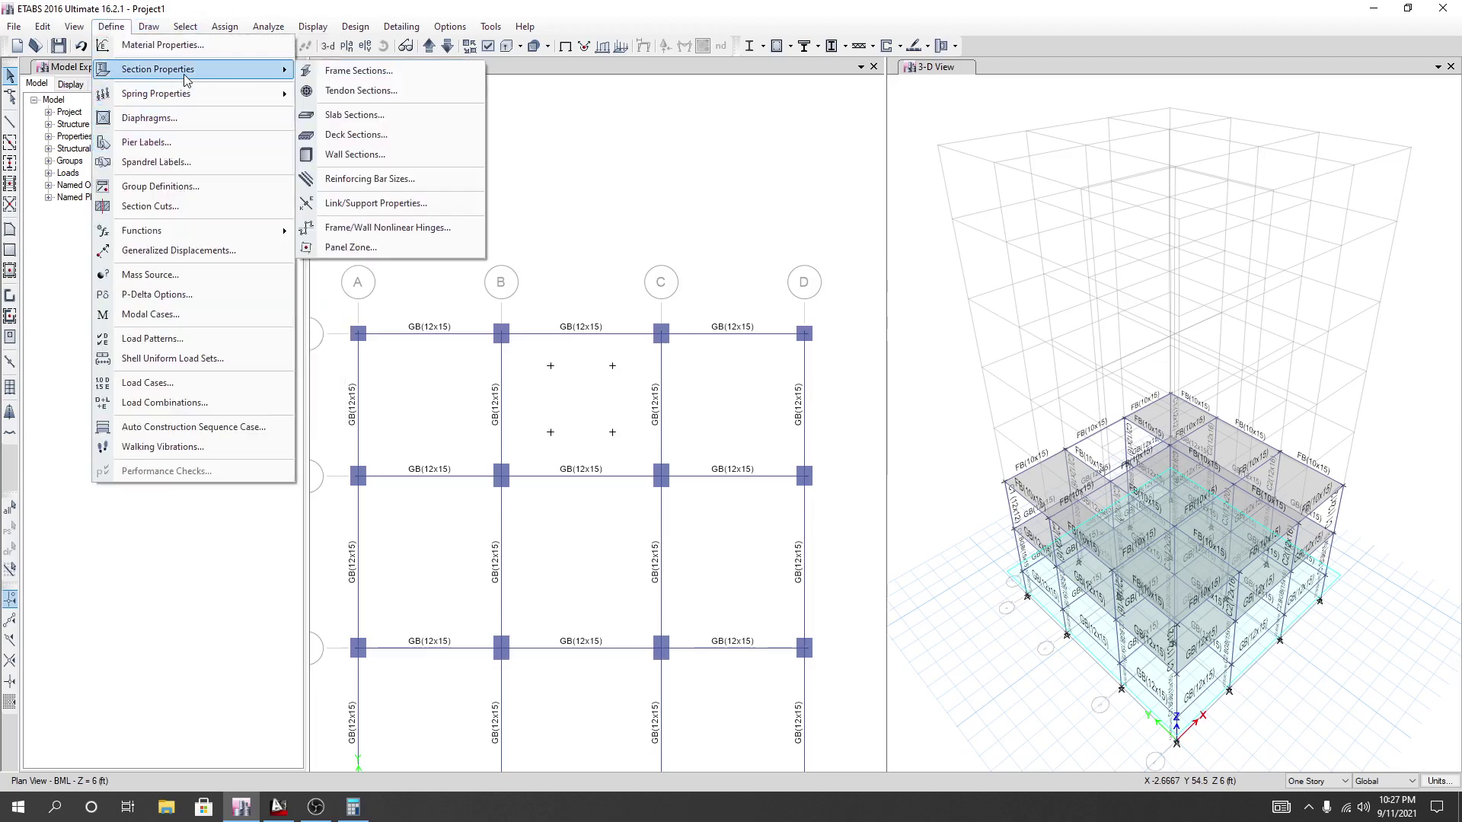
click(339, 115)
drag(607, 303, 322, 313)
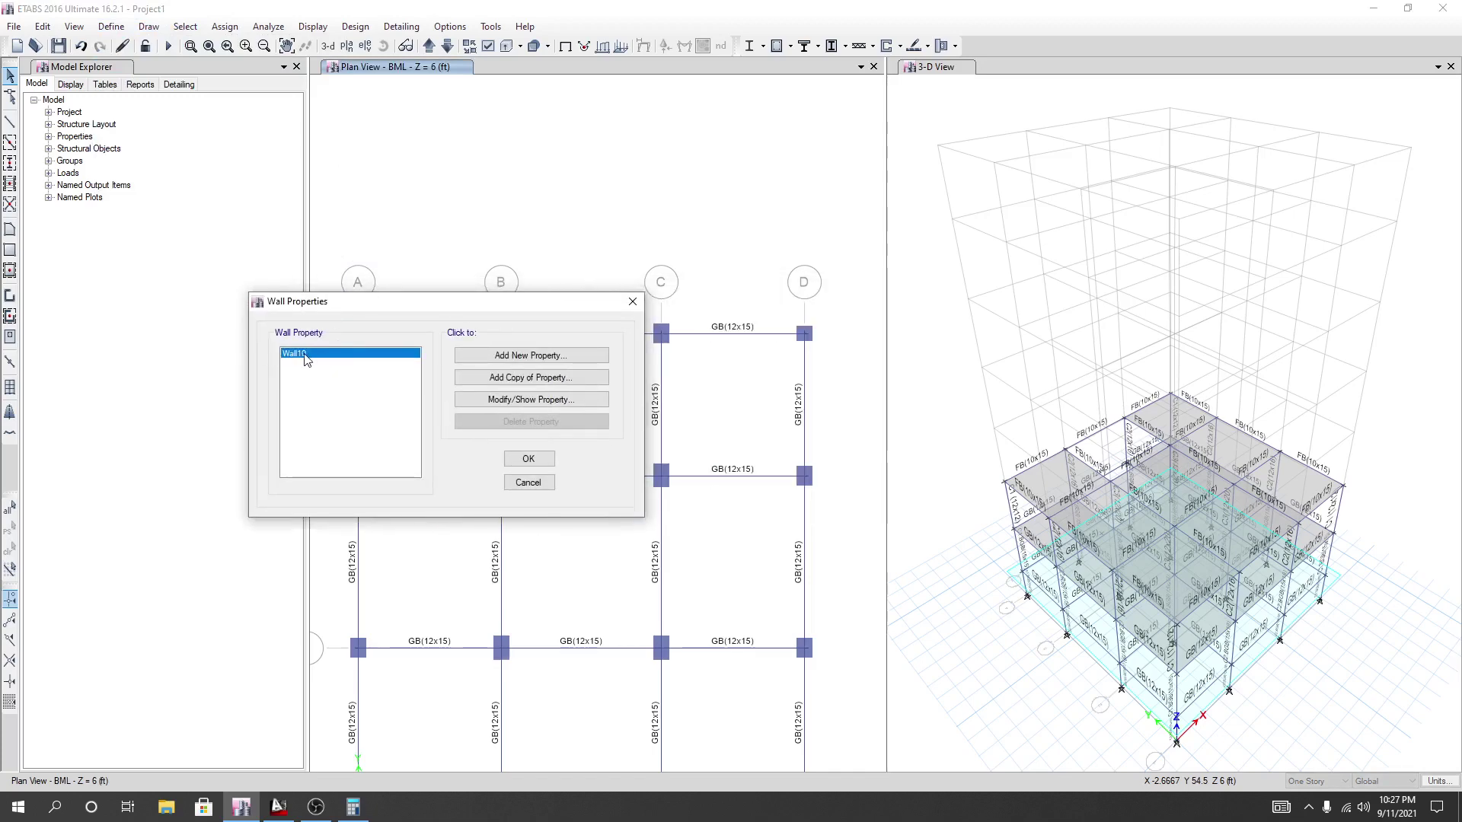
click(531, 399)
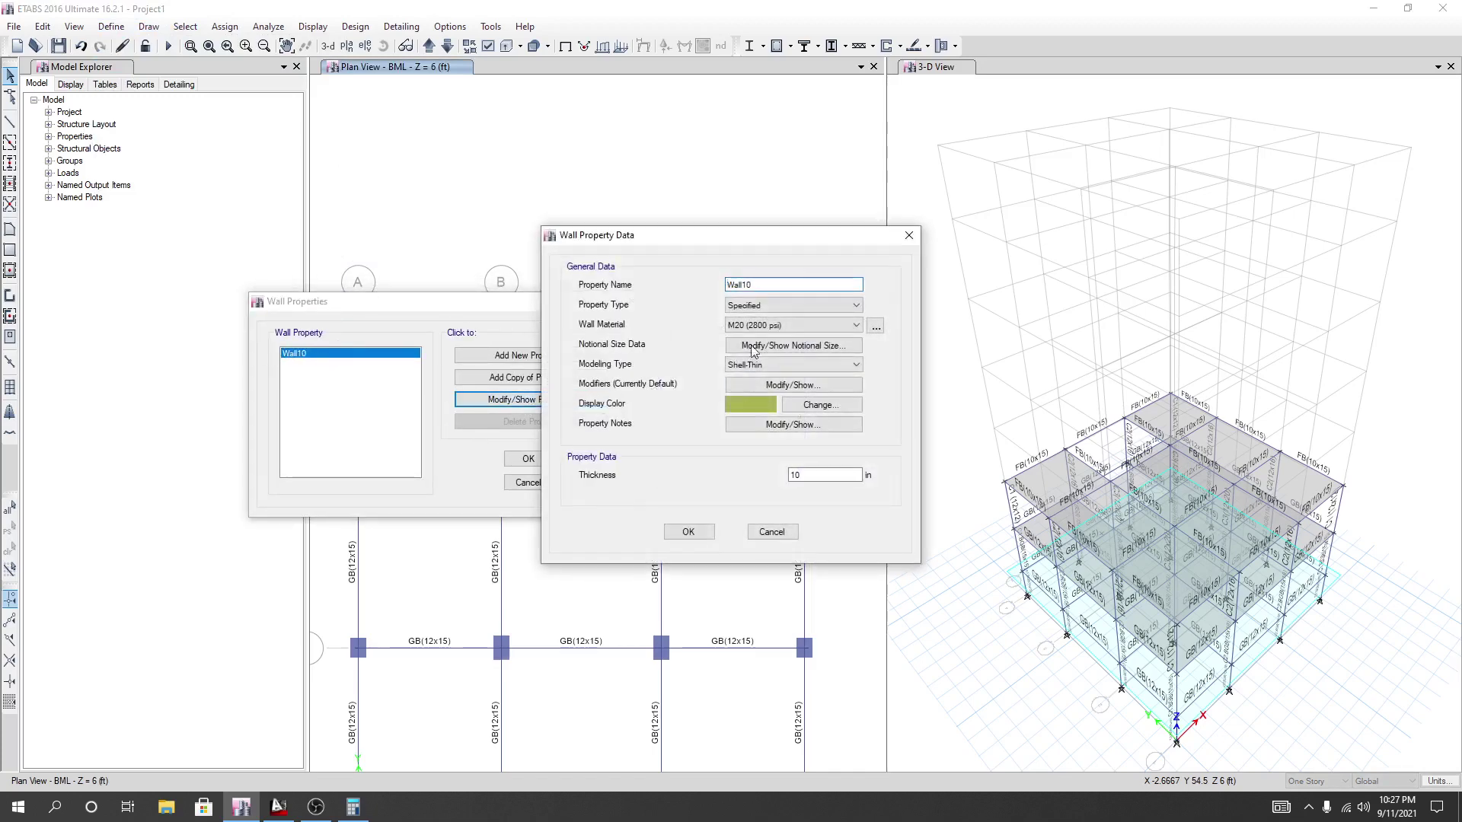
drag(764, 245, 734, 251)
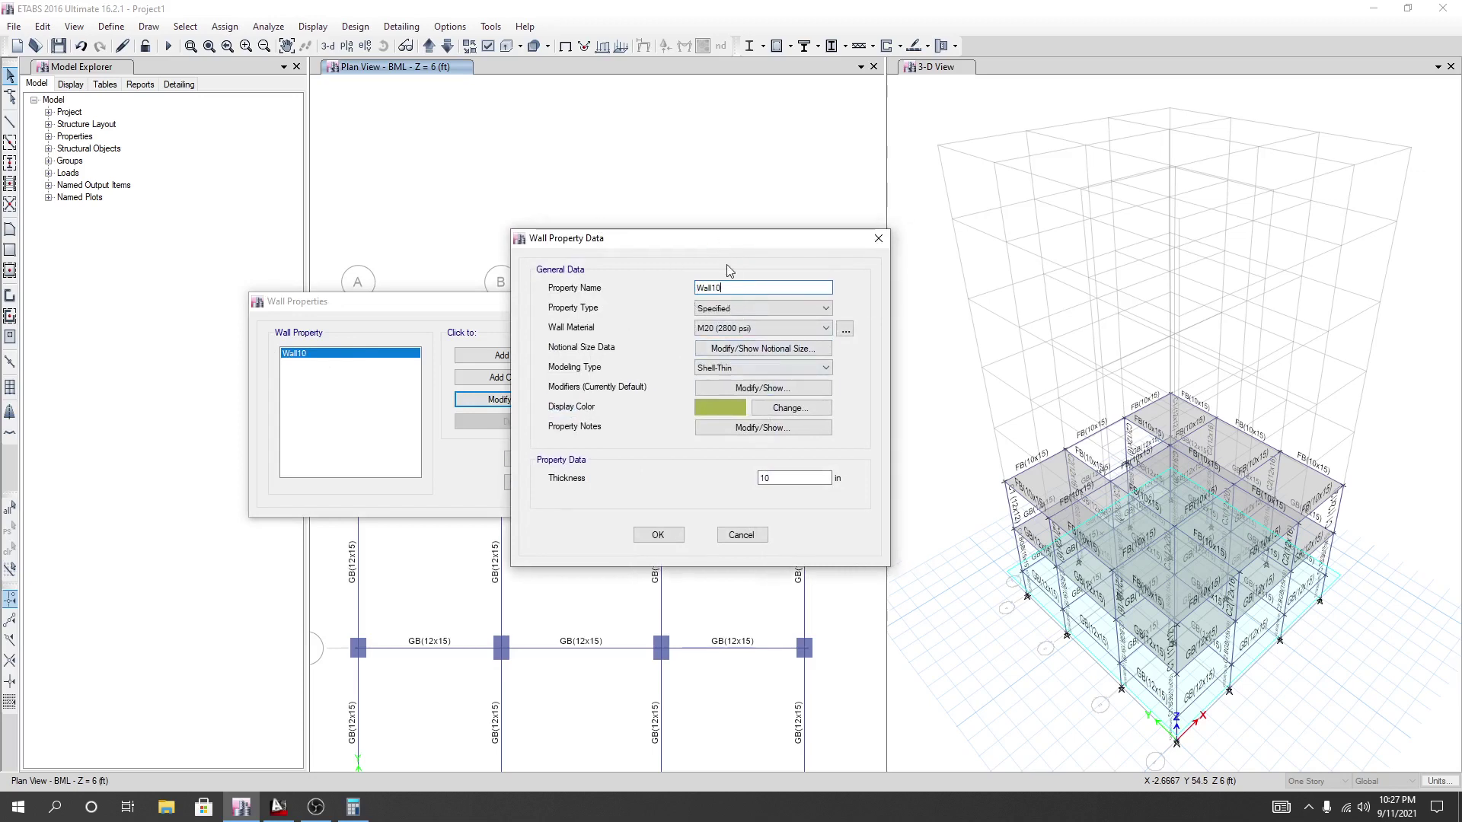
drag(737, 248, 665, 250)
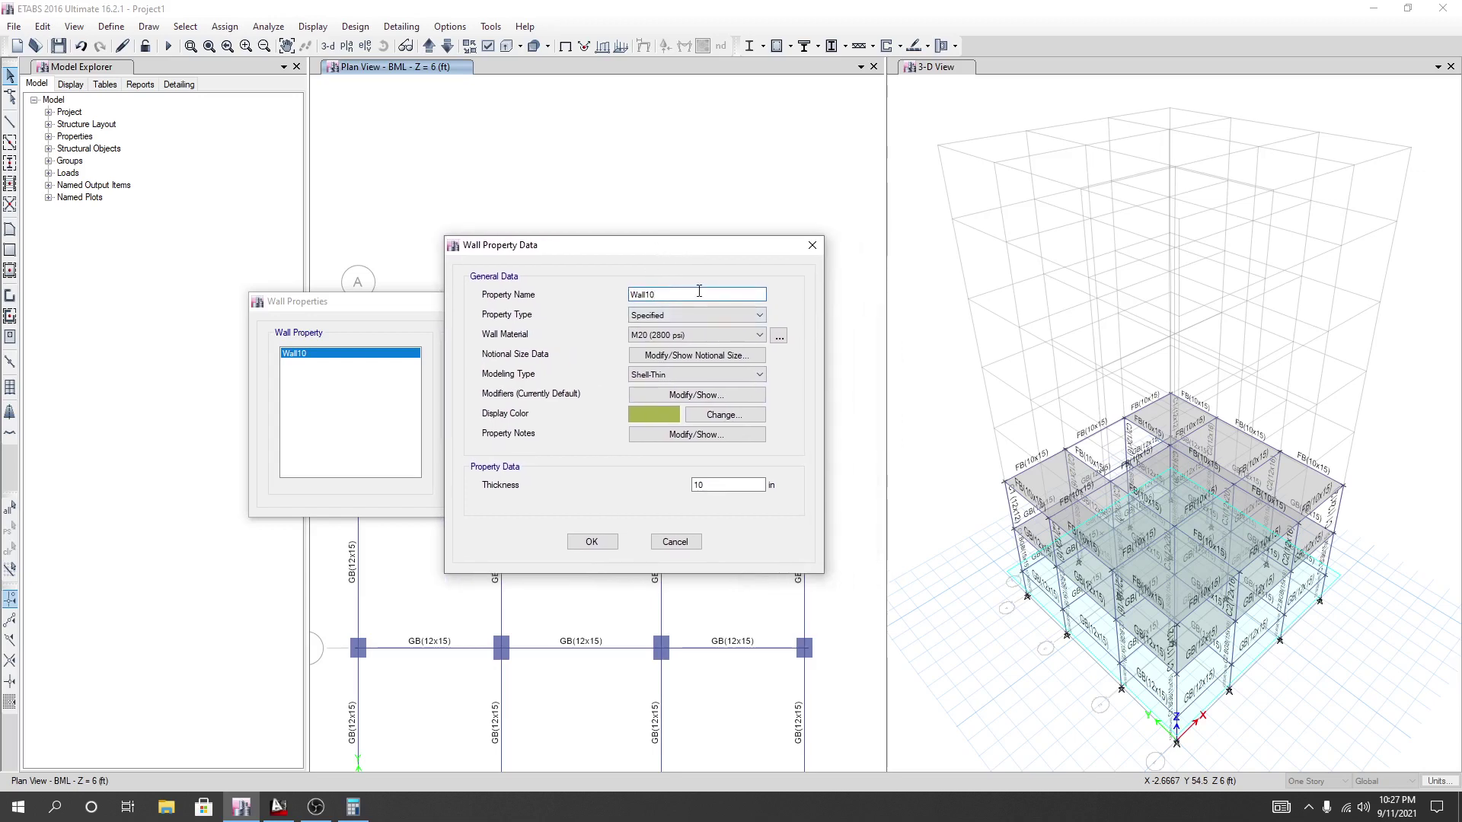
click(594, 544)
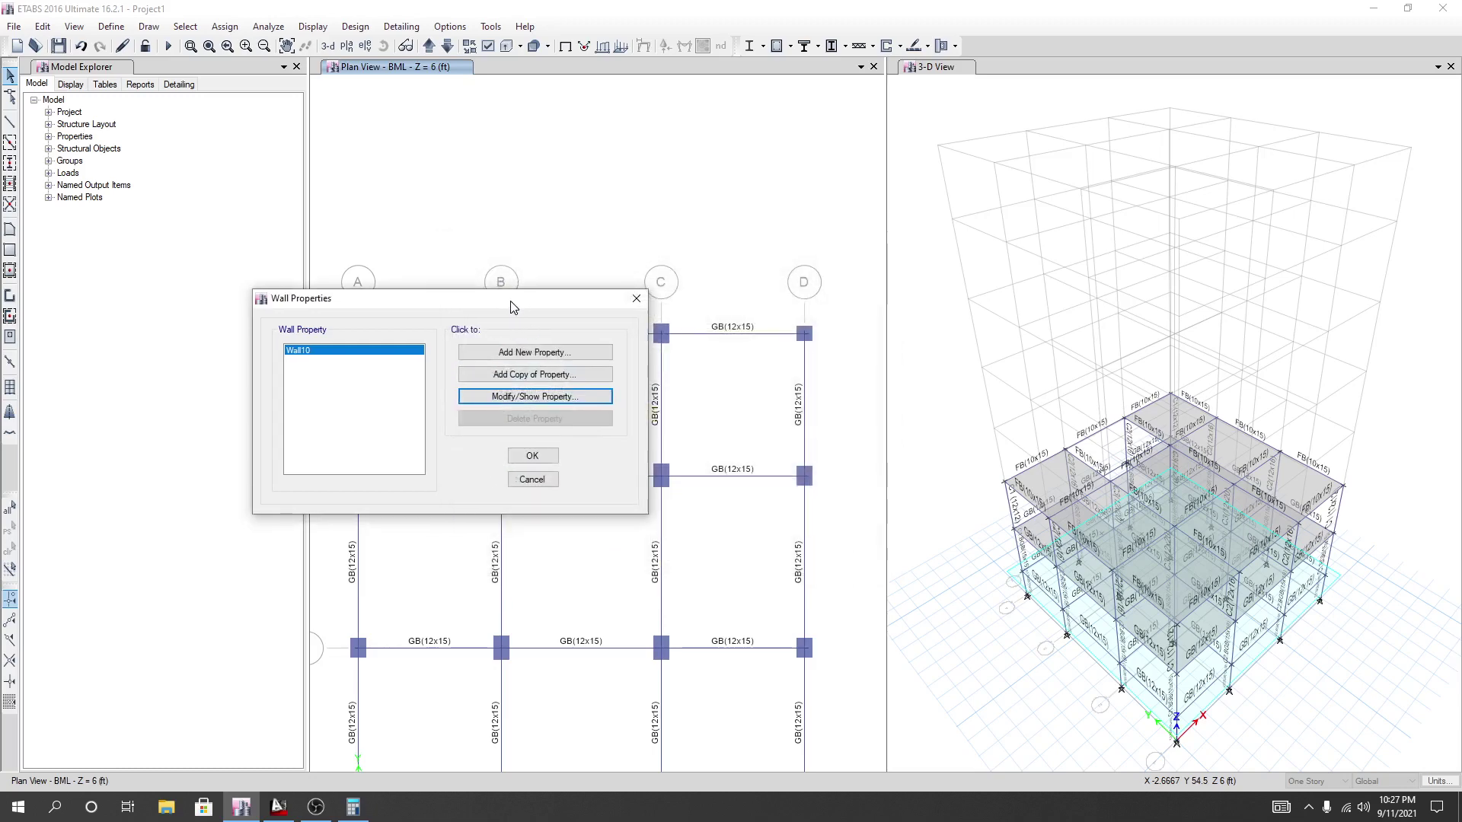
click(532, 456)
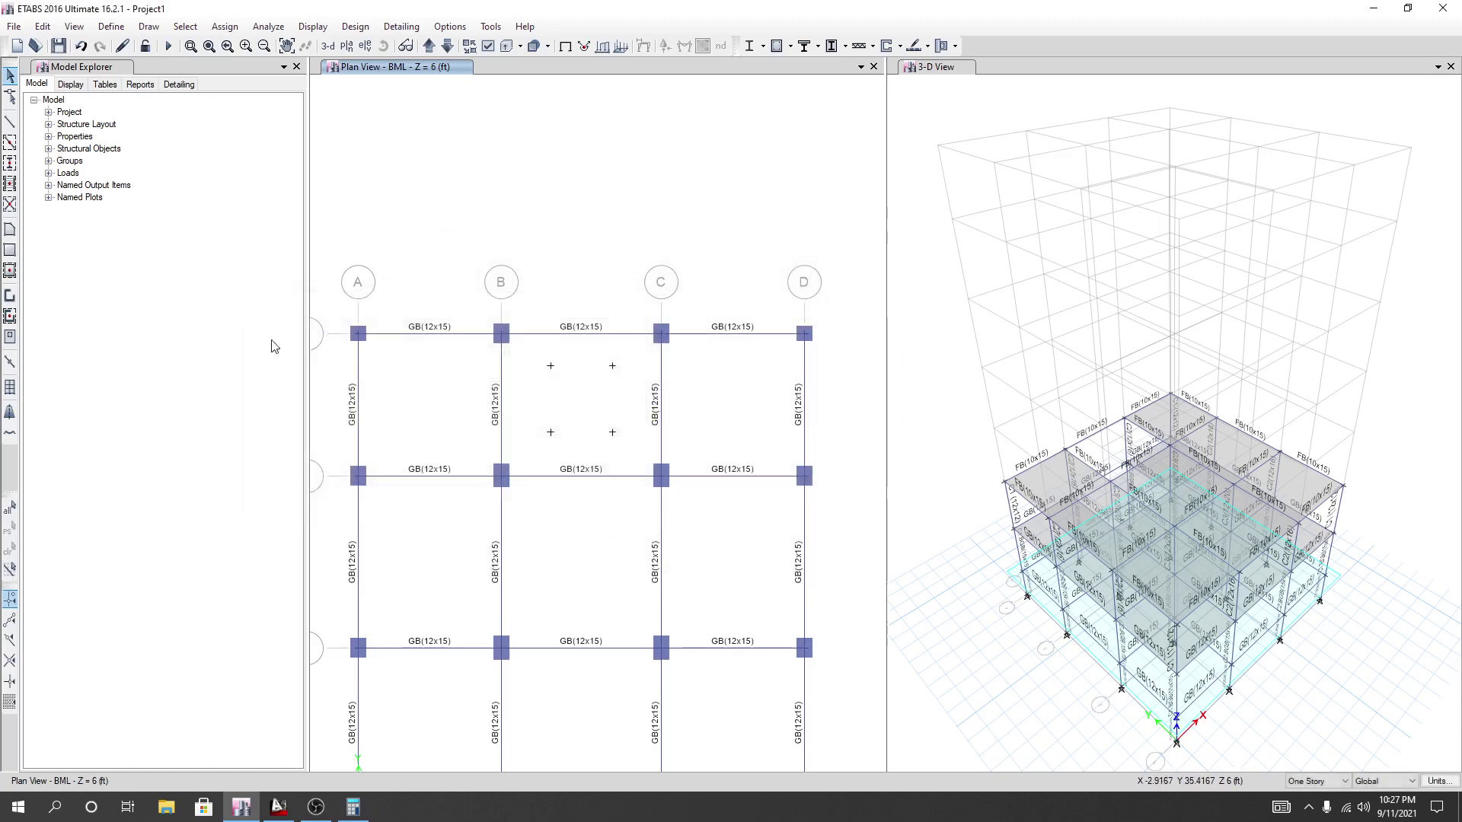
Draw Wall10 pier walls through the four offset joints in bay B-C/3-4, leaving the side facing grid 3 open.
click(10, 317)
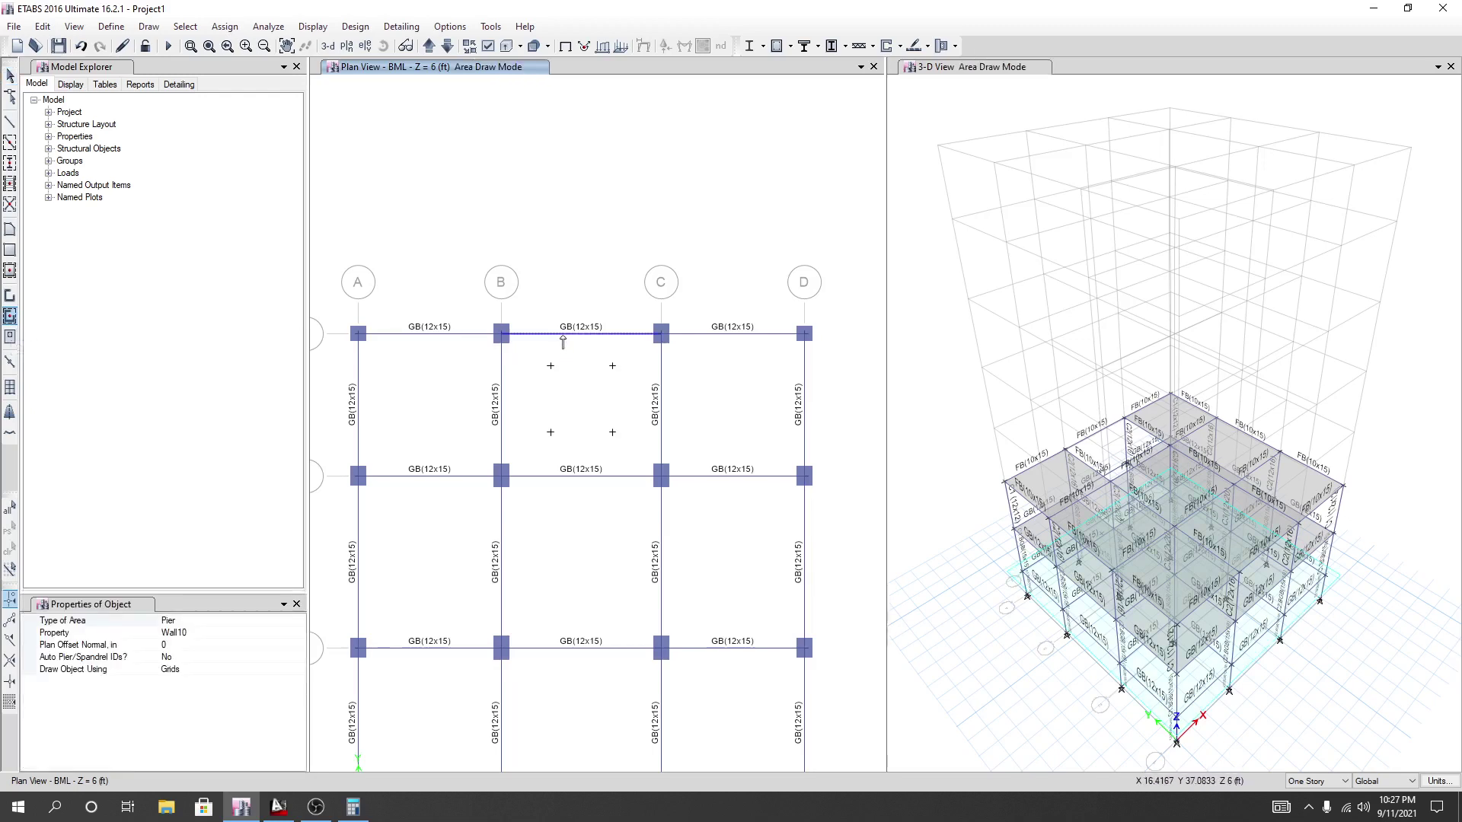
click(11, 297)
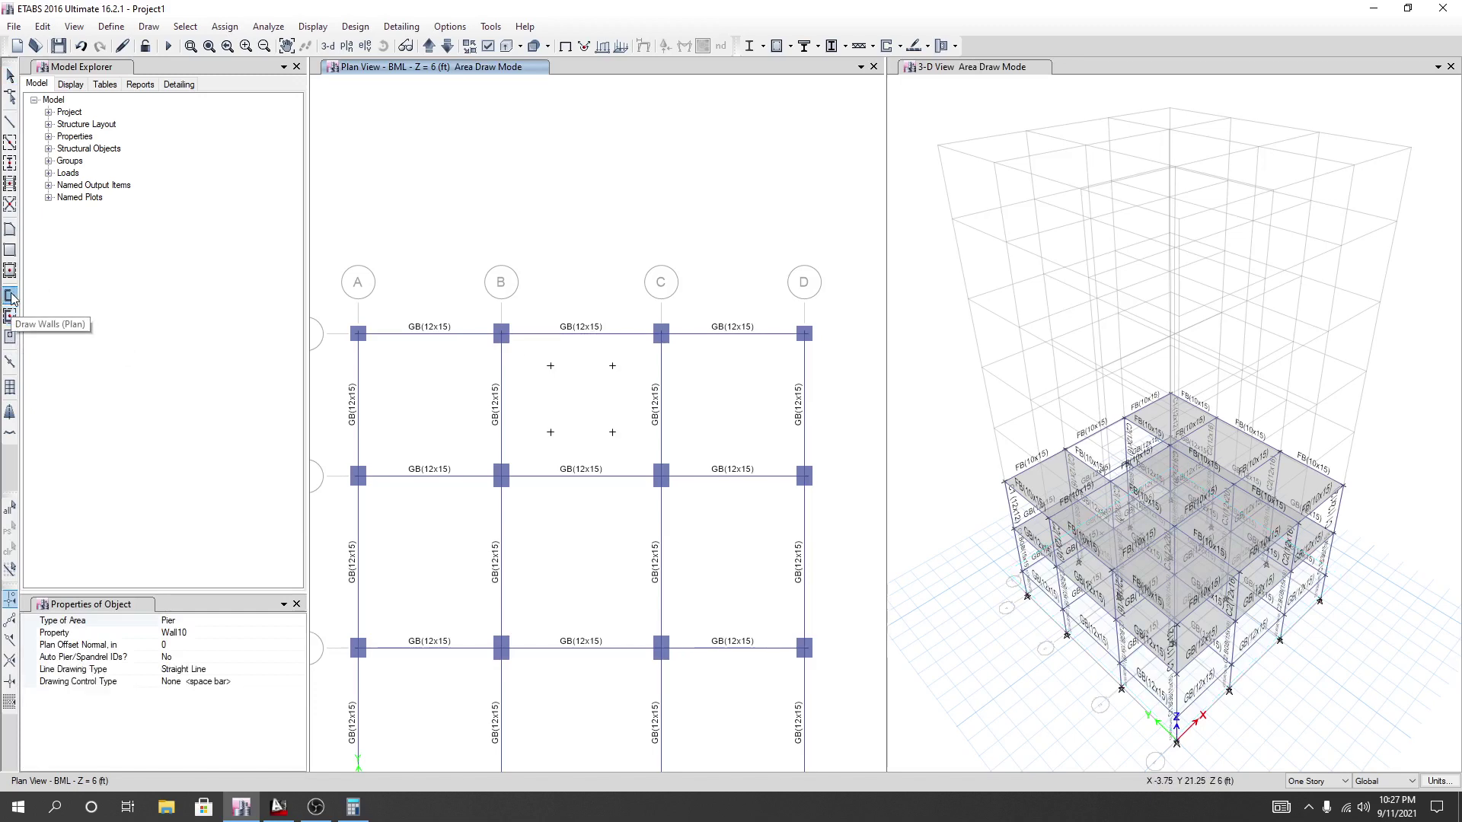
click(206, 632)
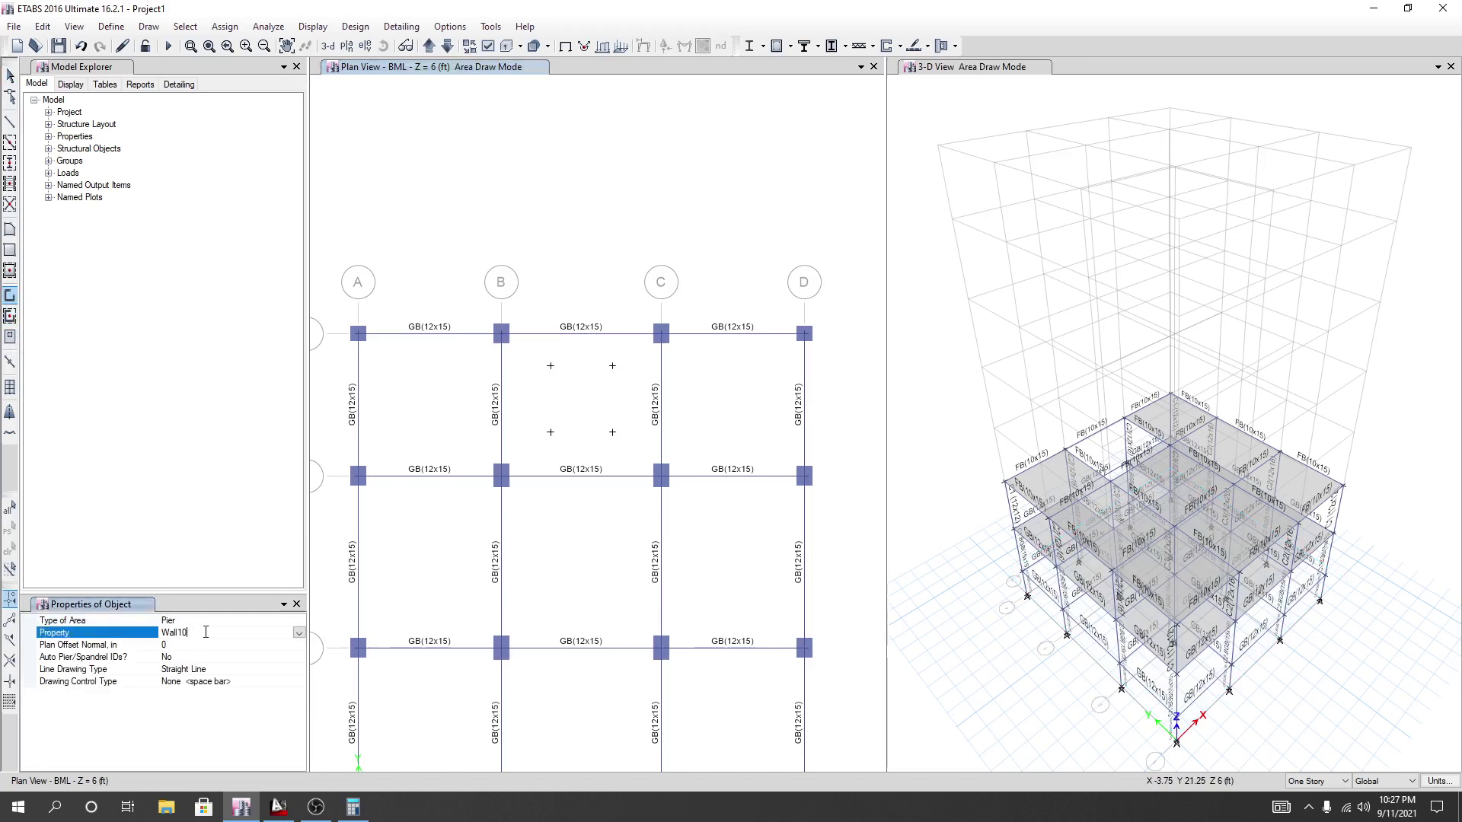
click(300, 635)
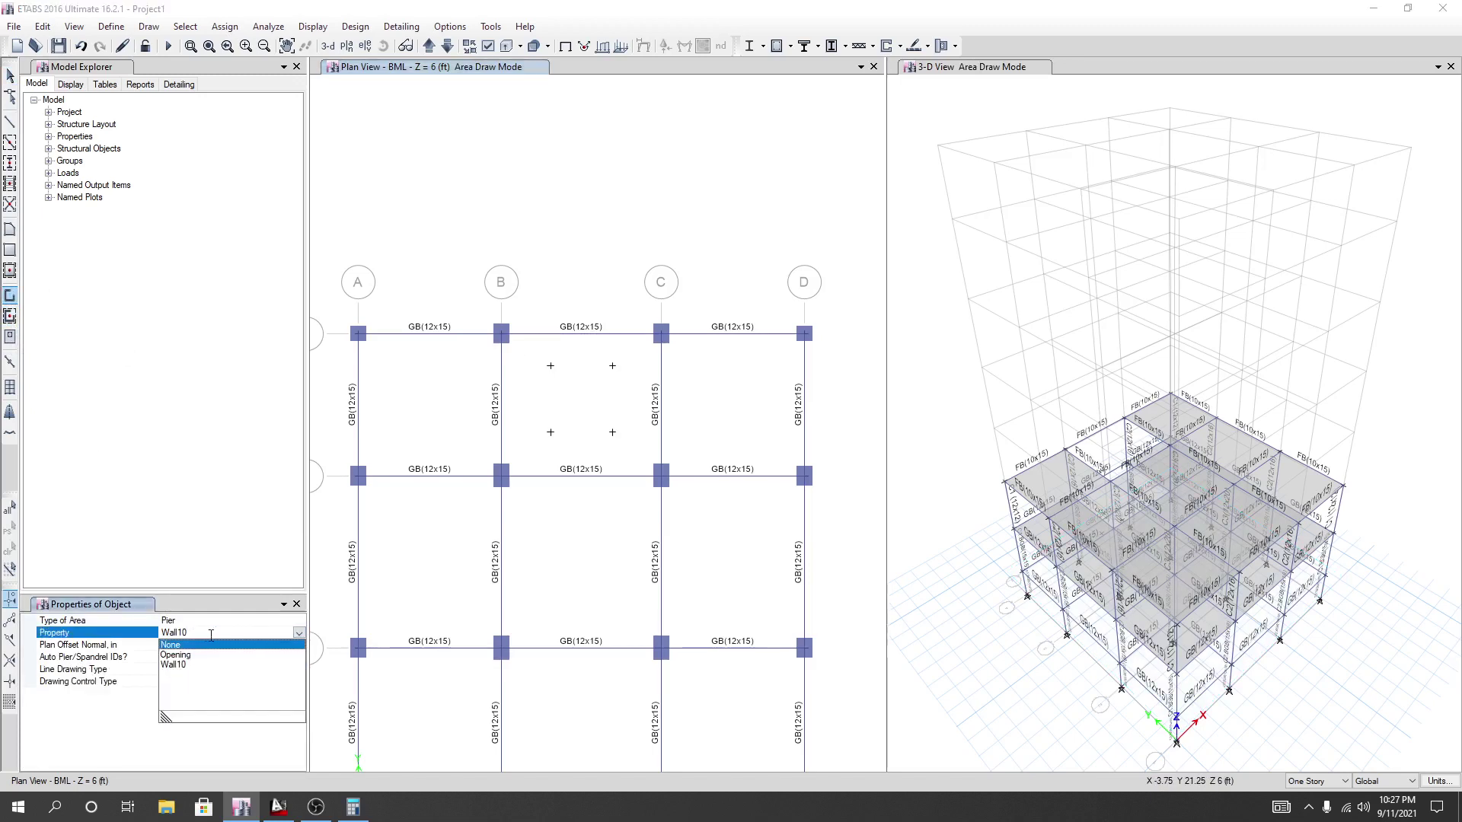
click(179, 666)
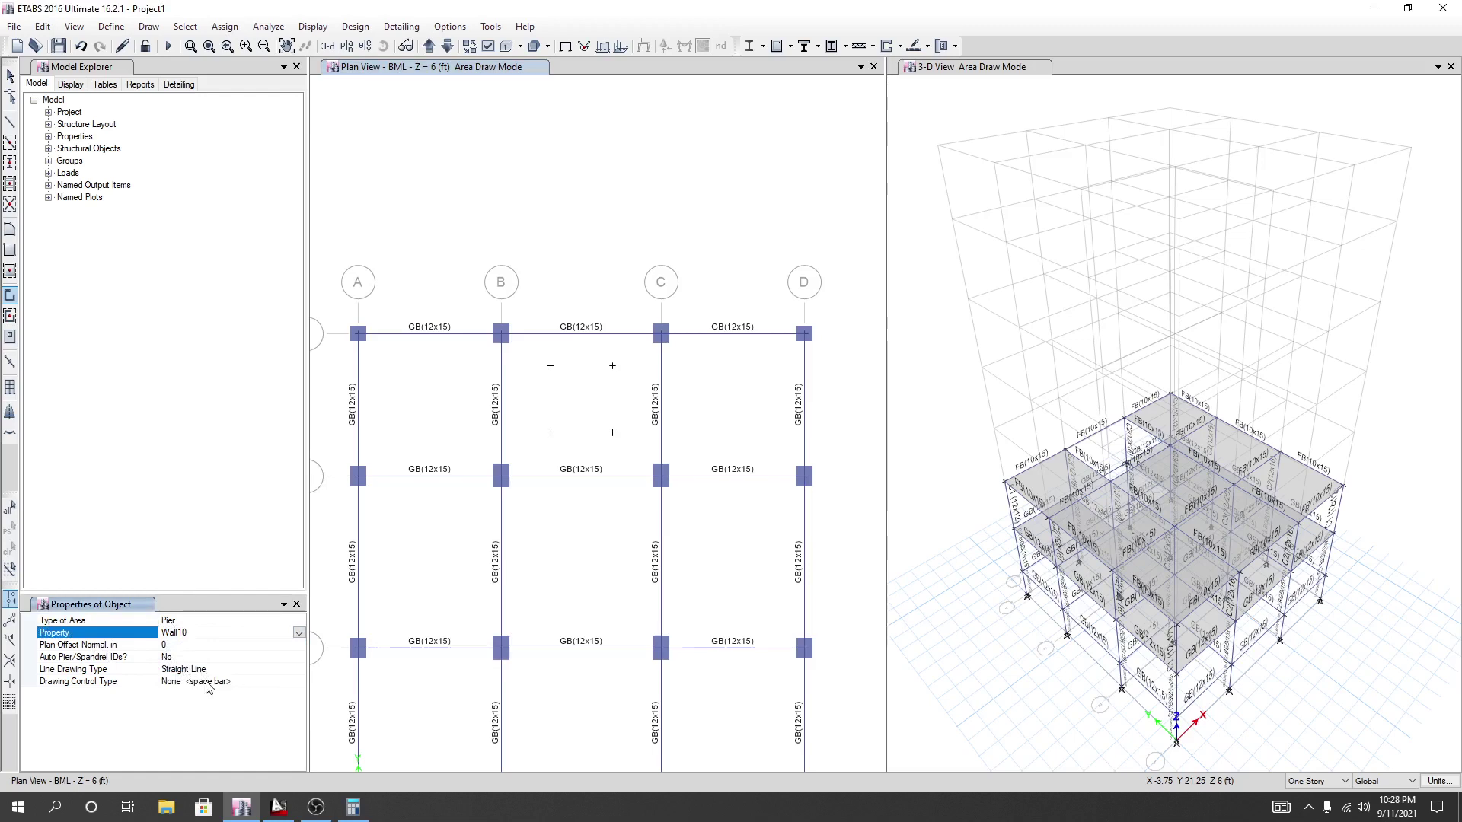
click(551, 432)
click(551, 366)
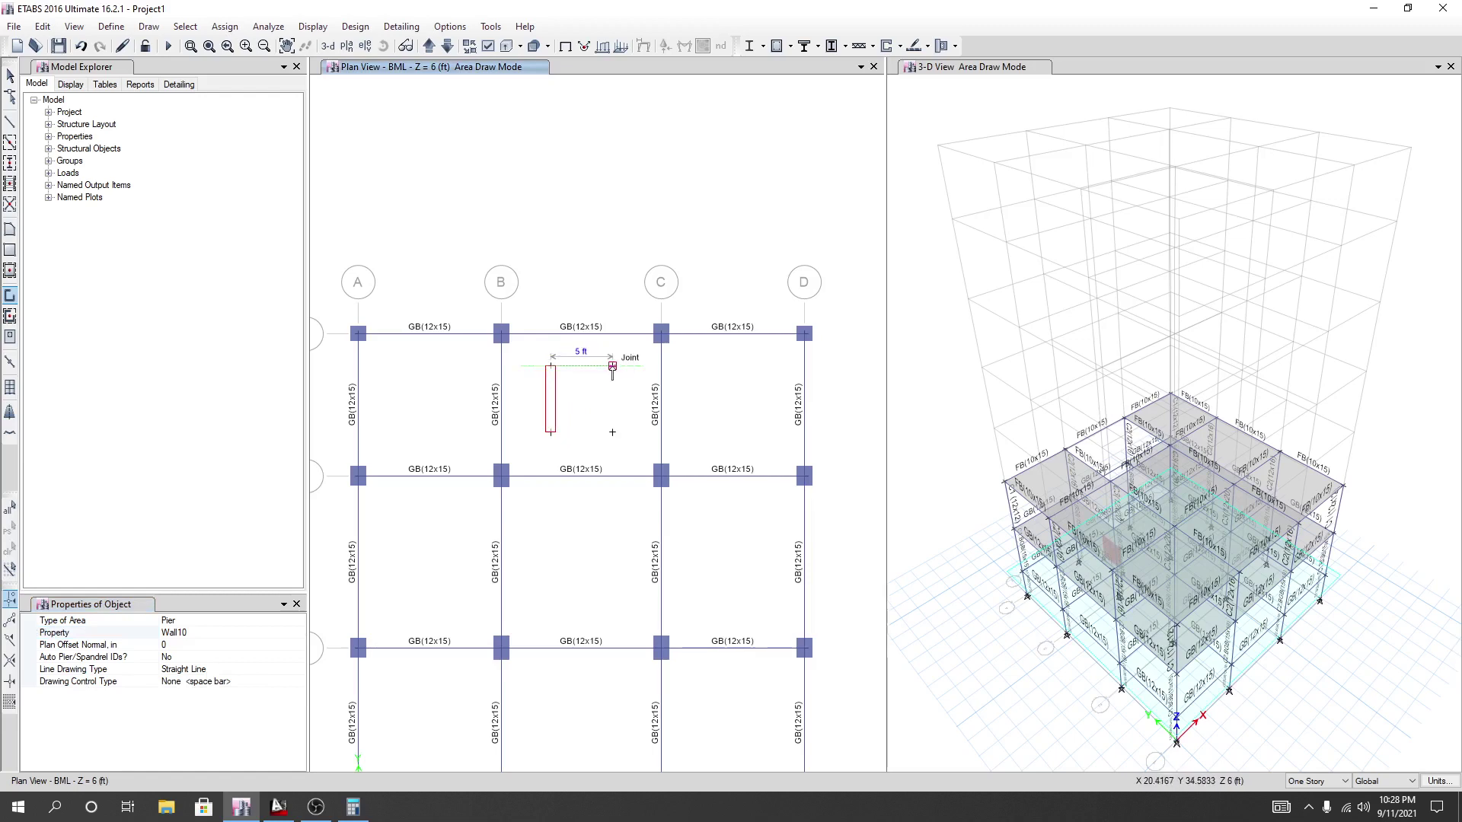
click(612, 366)
click(612, 431)
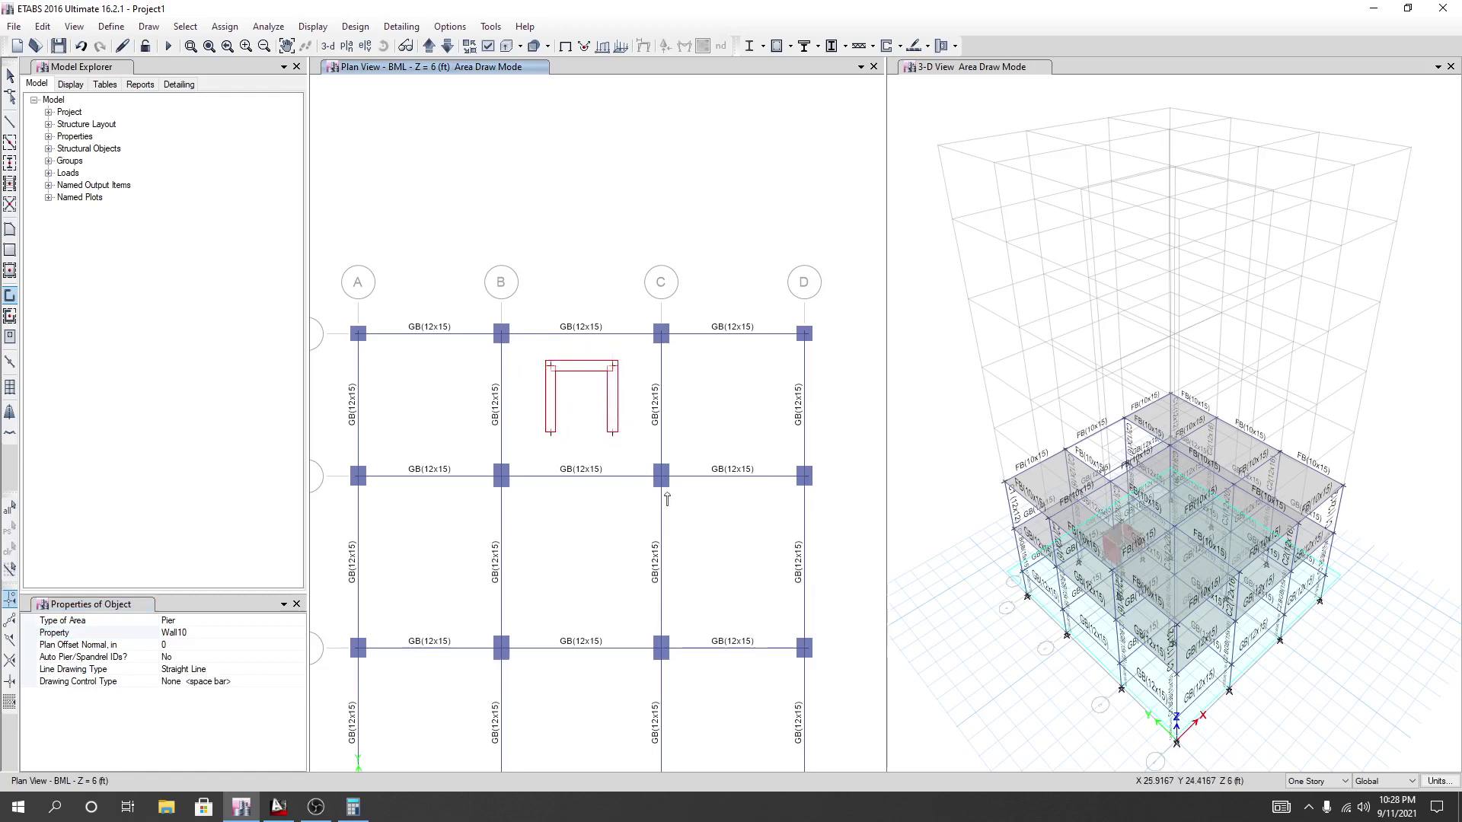
key(Return)
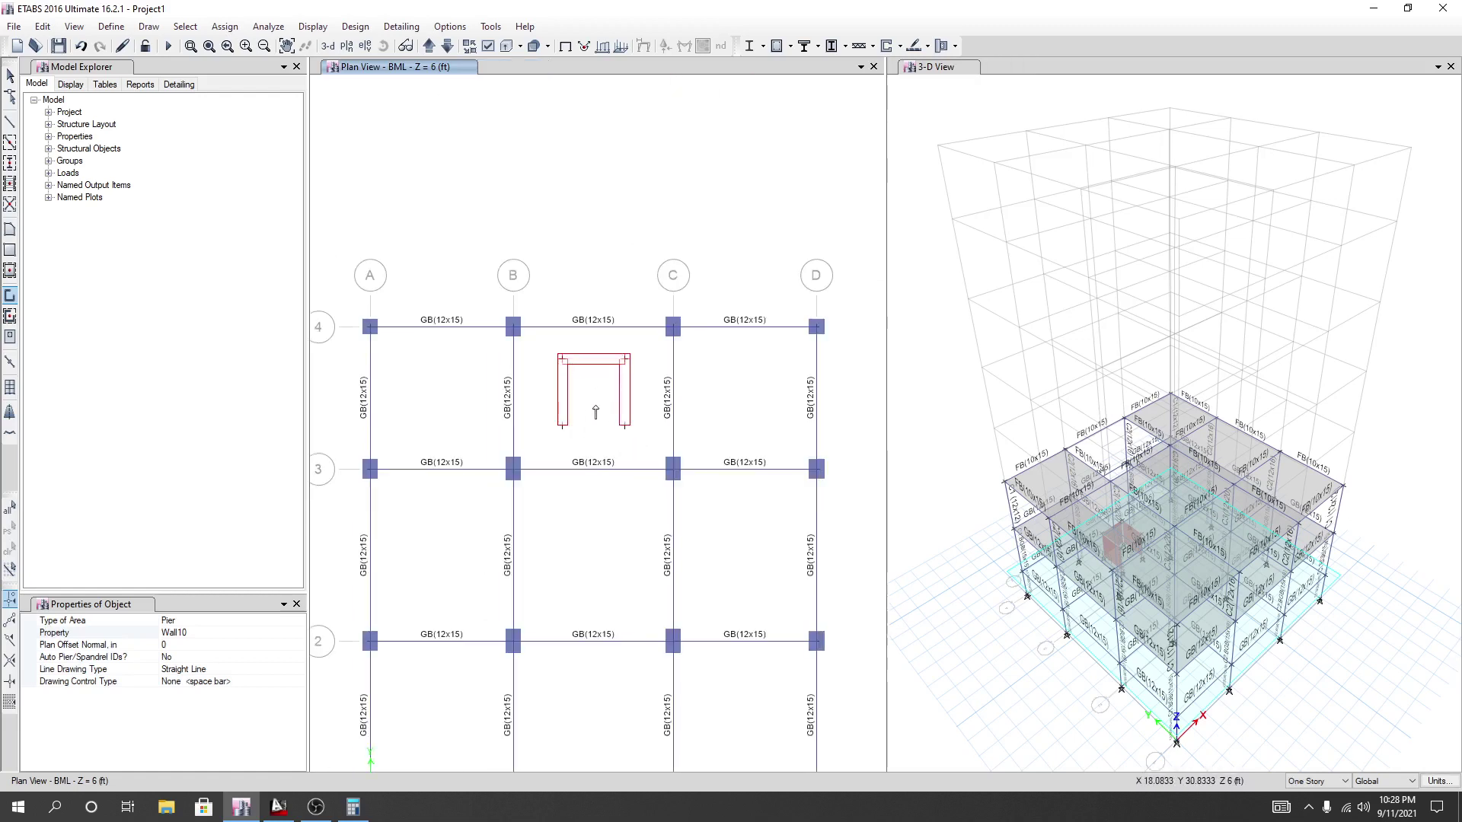
key(Escape)
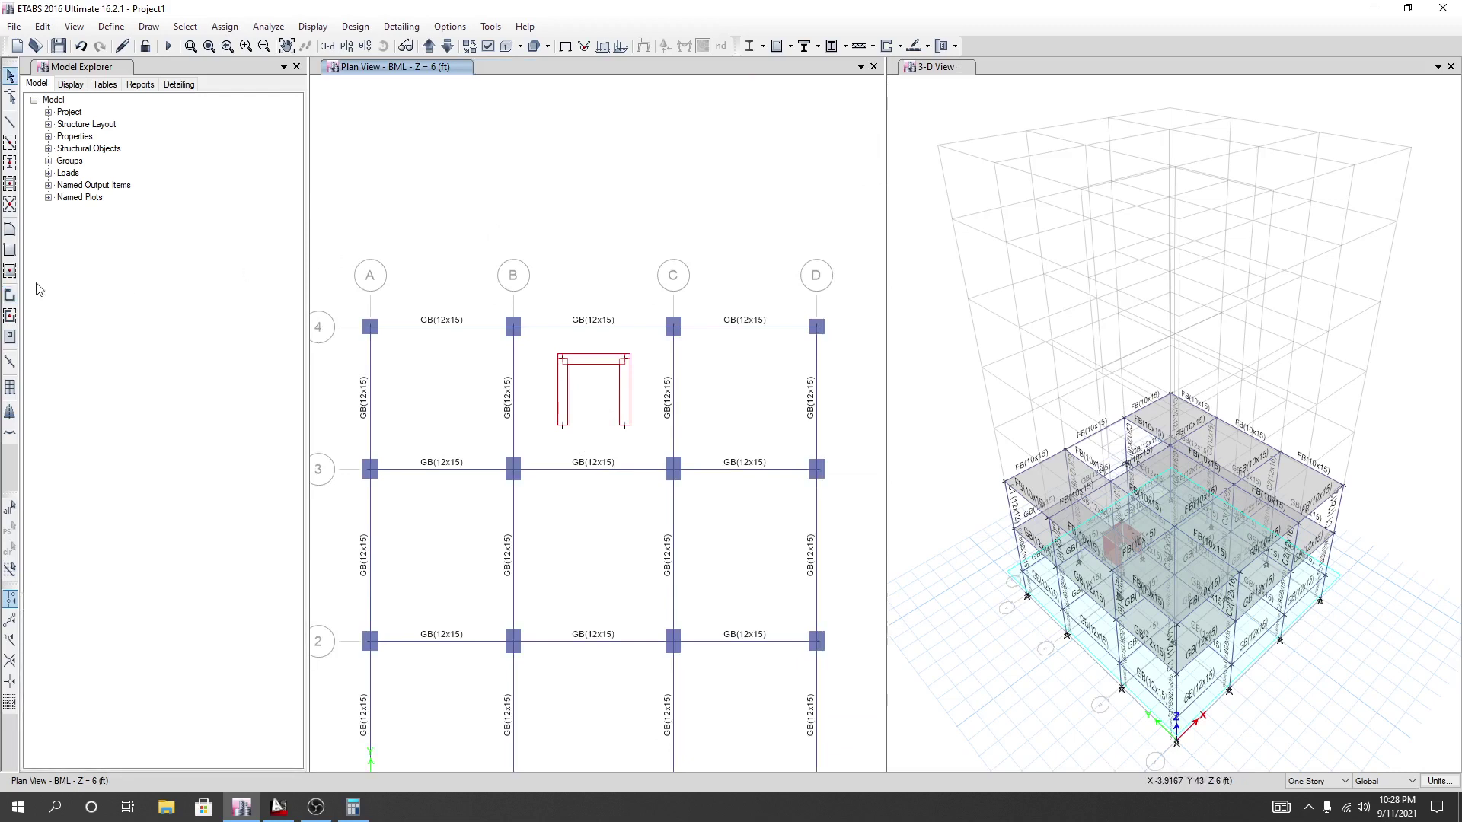
Select the FB(10x15) section for beam drawing and try to draw a beam from the wall's open end near grid B to the grid B beam.
click(10, 122)
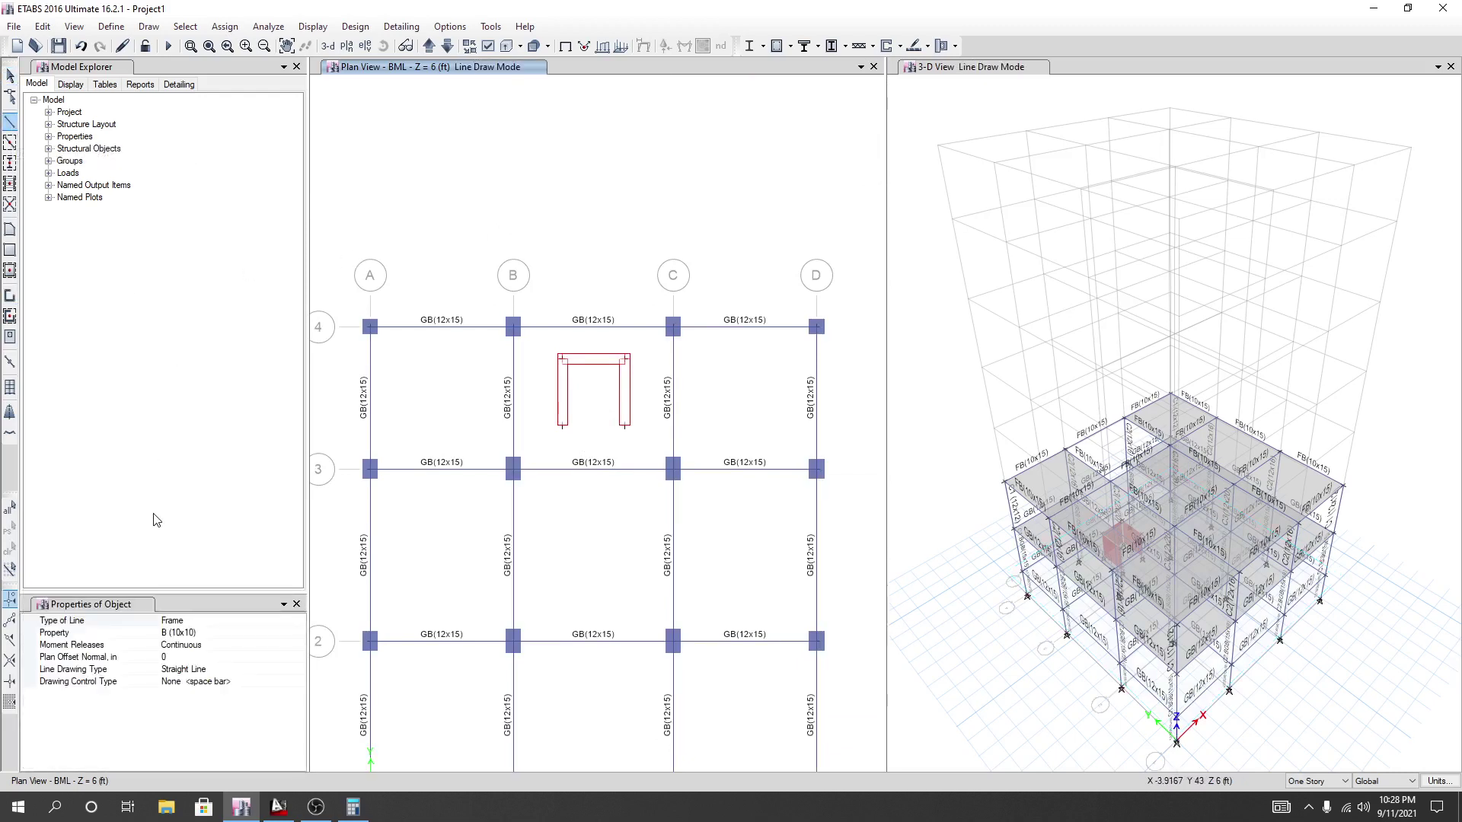
click(231, 635)
click(299, 633)
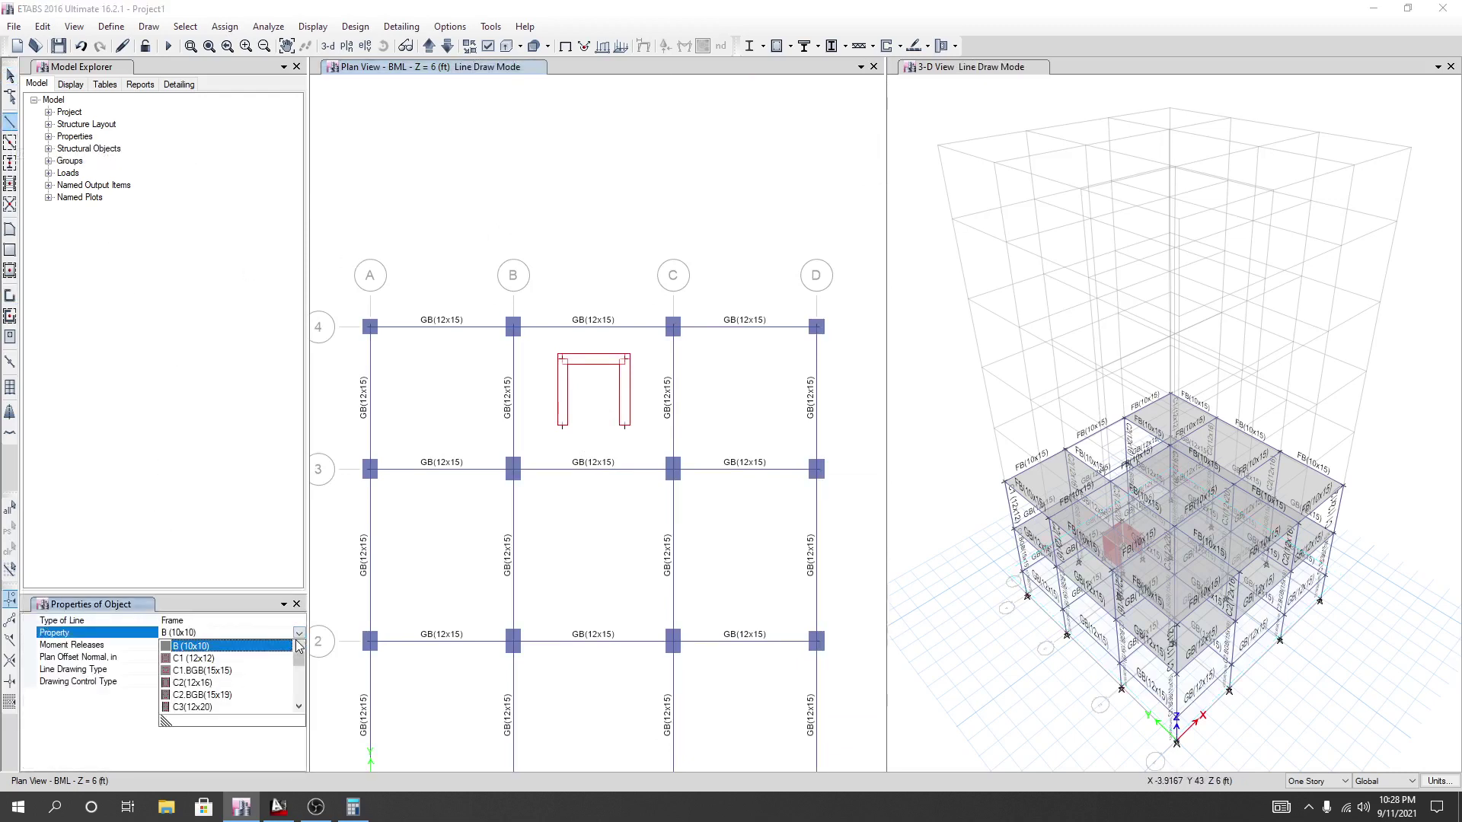
scroll(209, 699, down, 5)
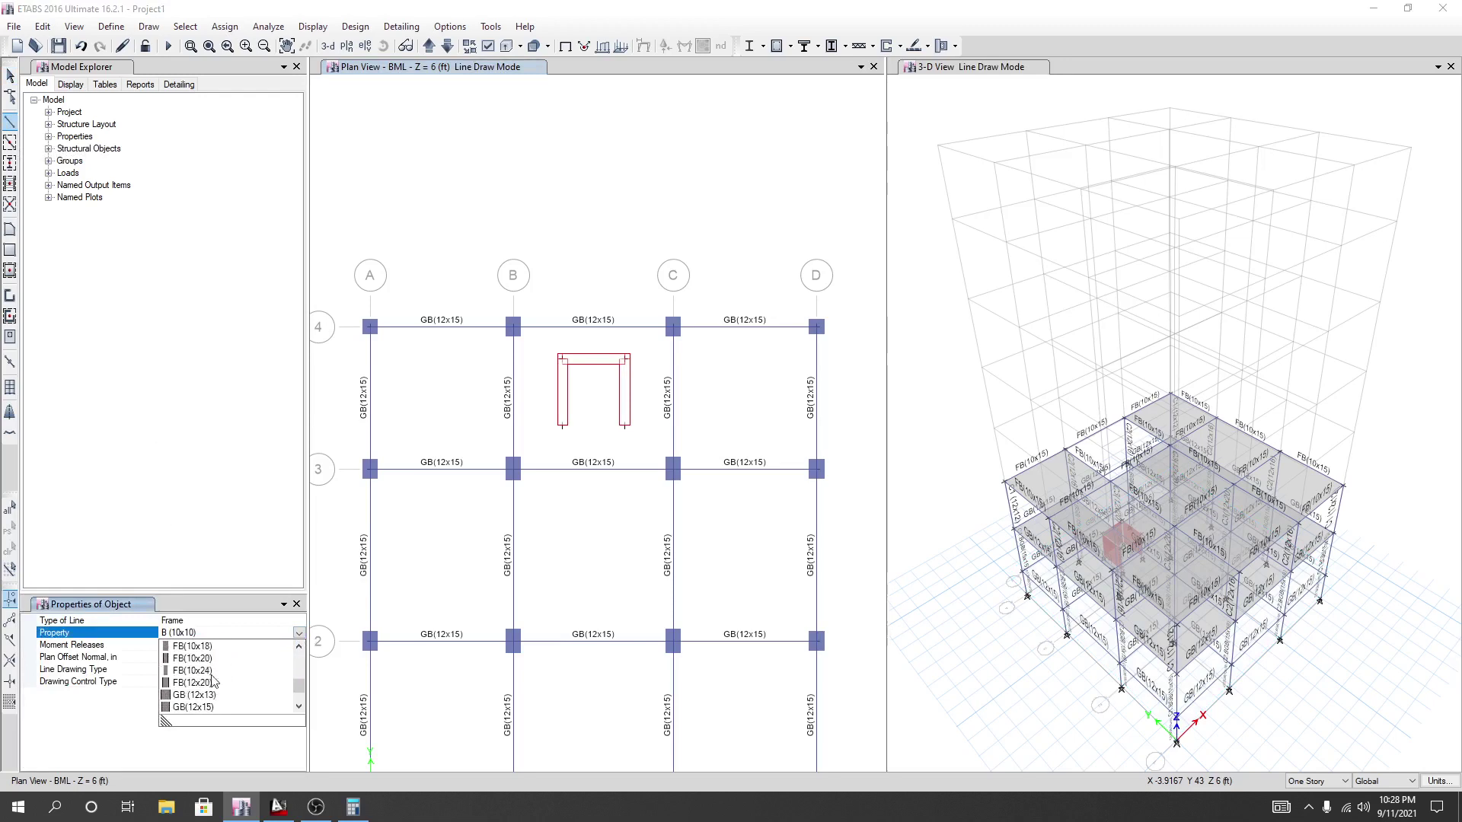
scroll(205, 672, up, 1)
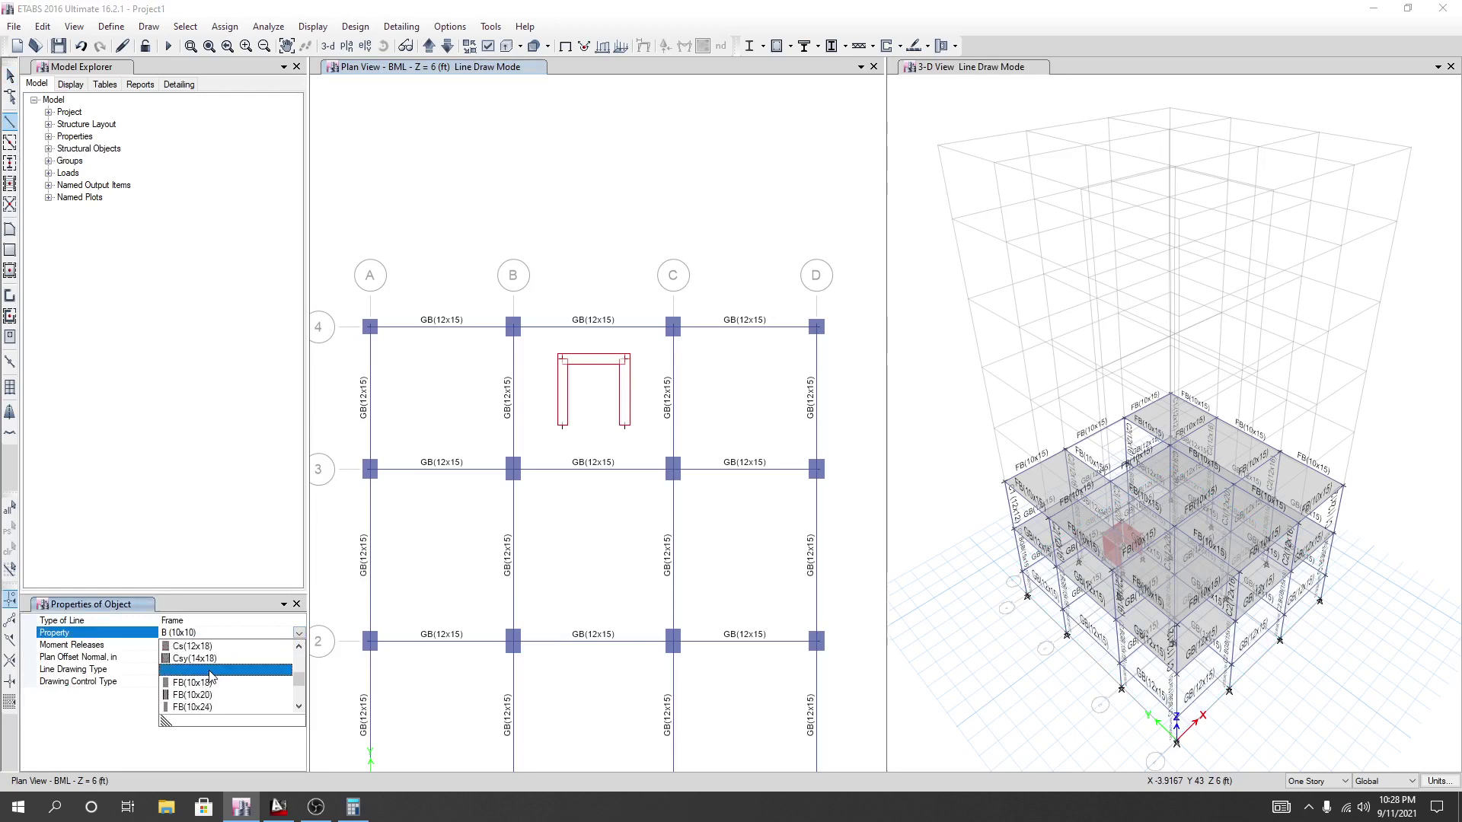
click(210, 674)
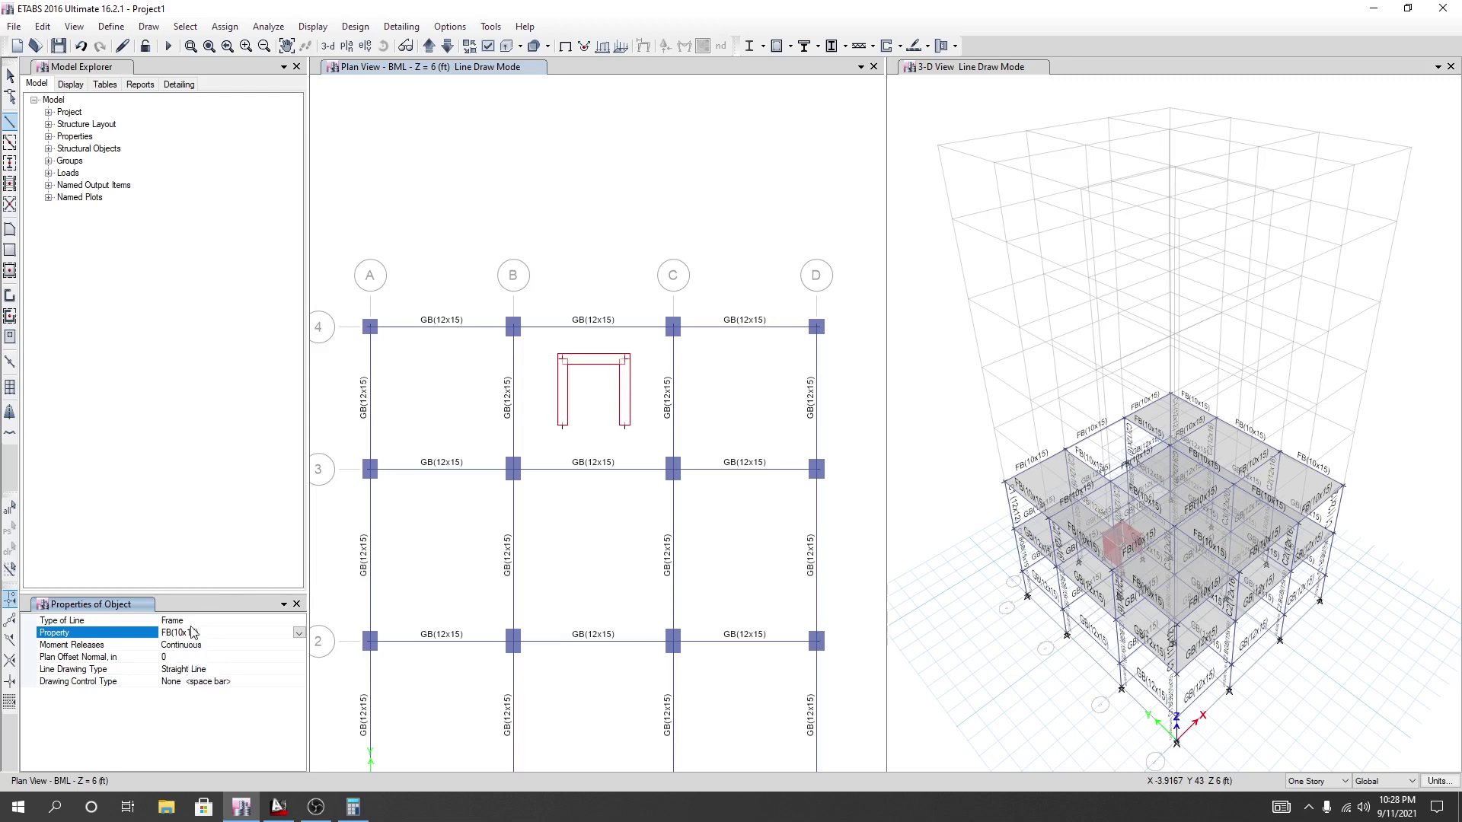
click(10, 123)
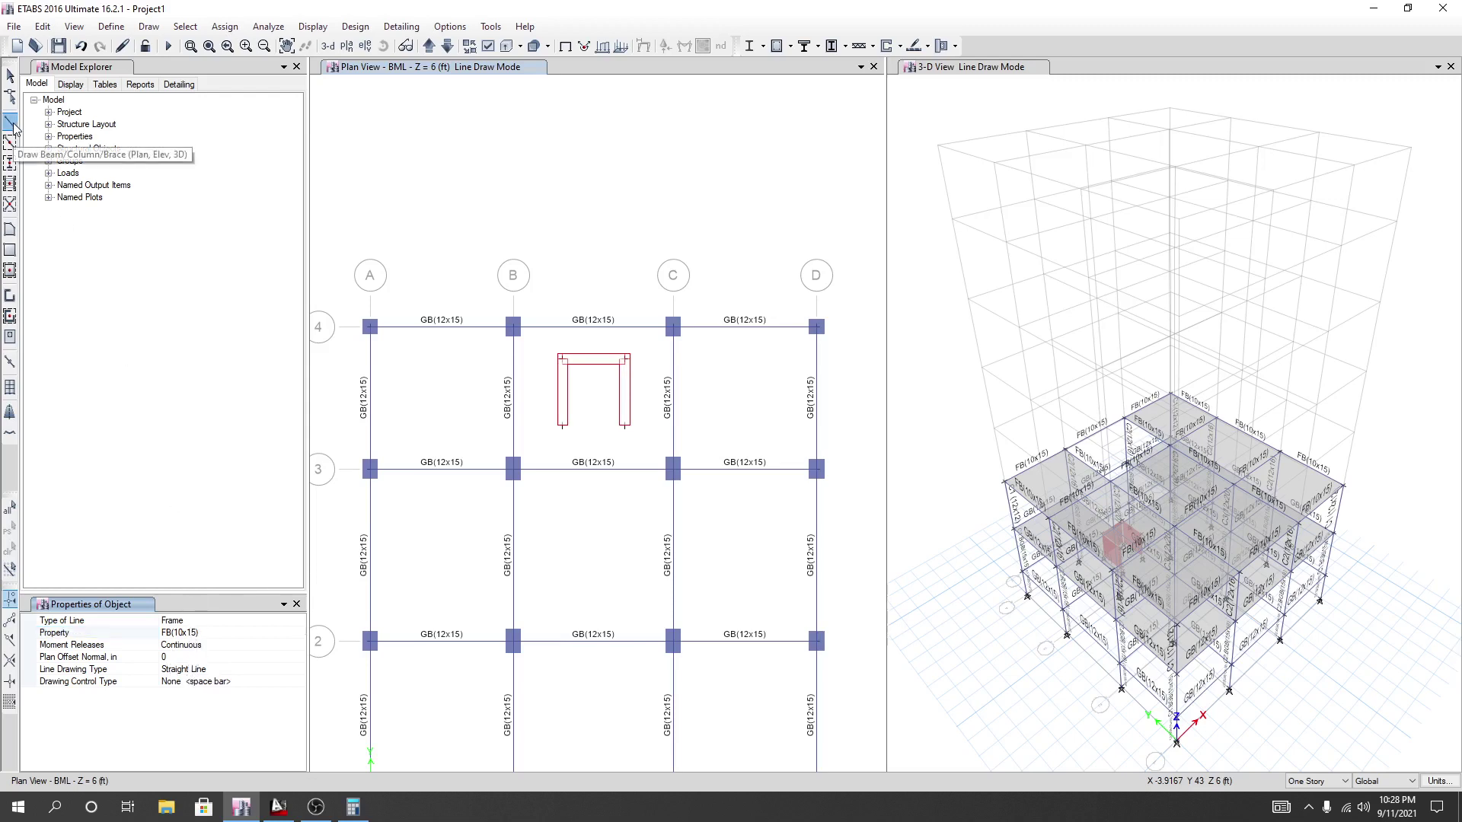
click(563, 427)
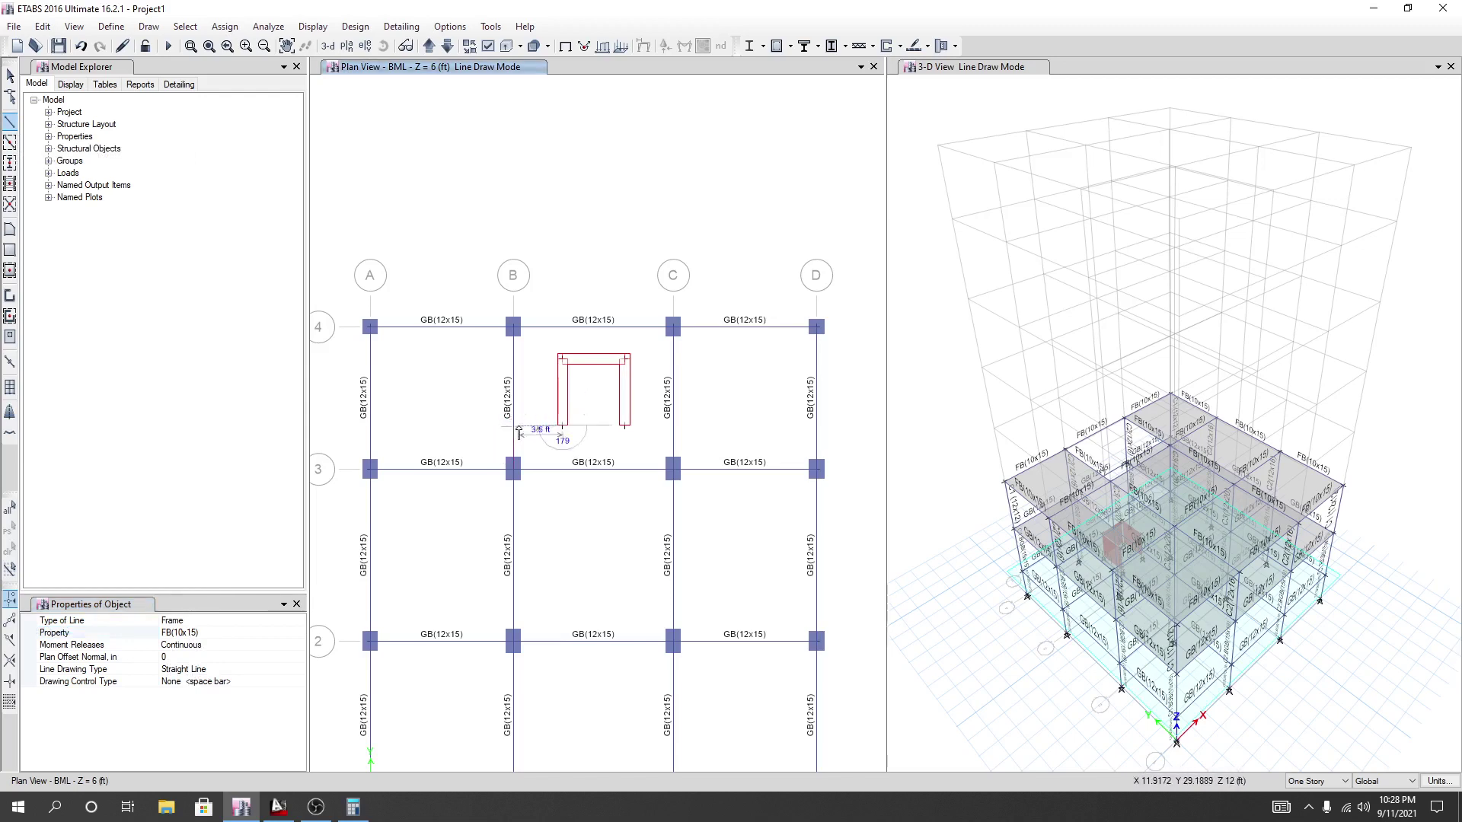
key(Escape)
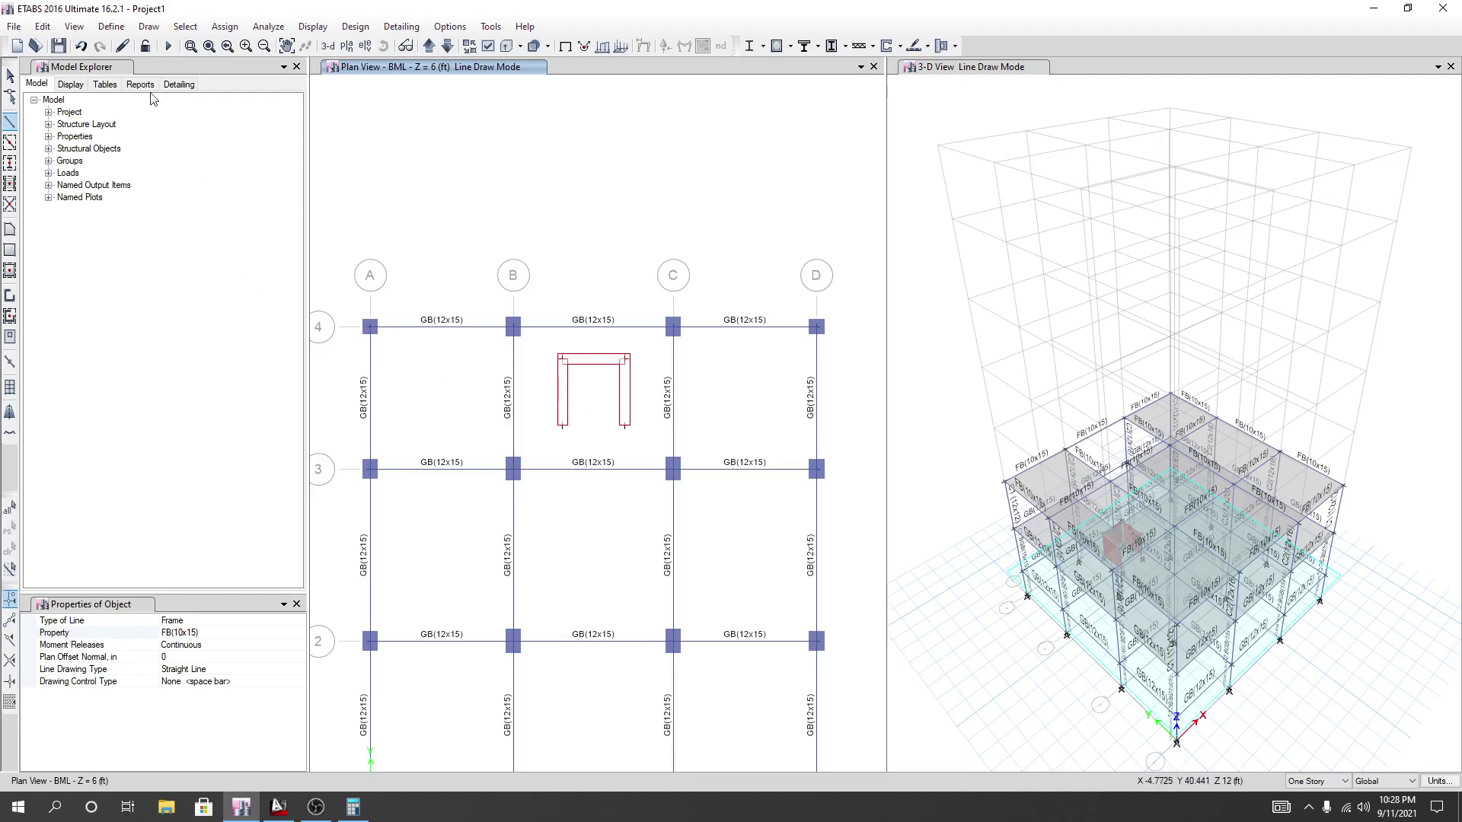
Turn on snapping to perpendicular projections in the snap options and apply it.
click(147, 28)
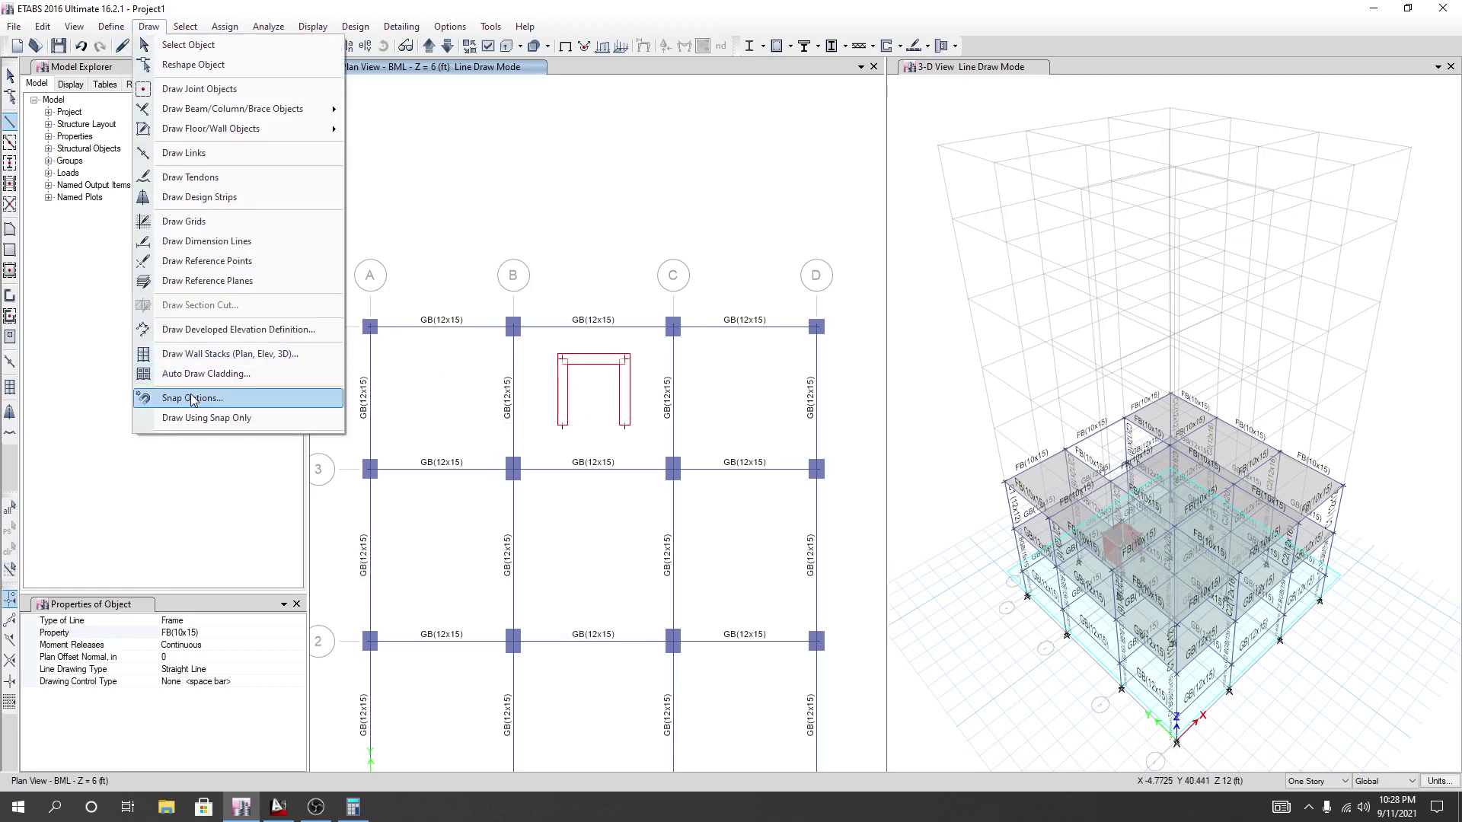
click(246, 399)
click(515, 358)
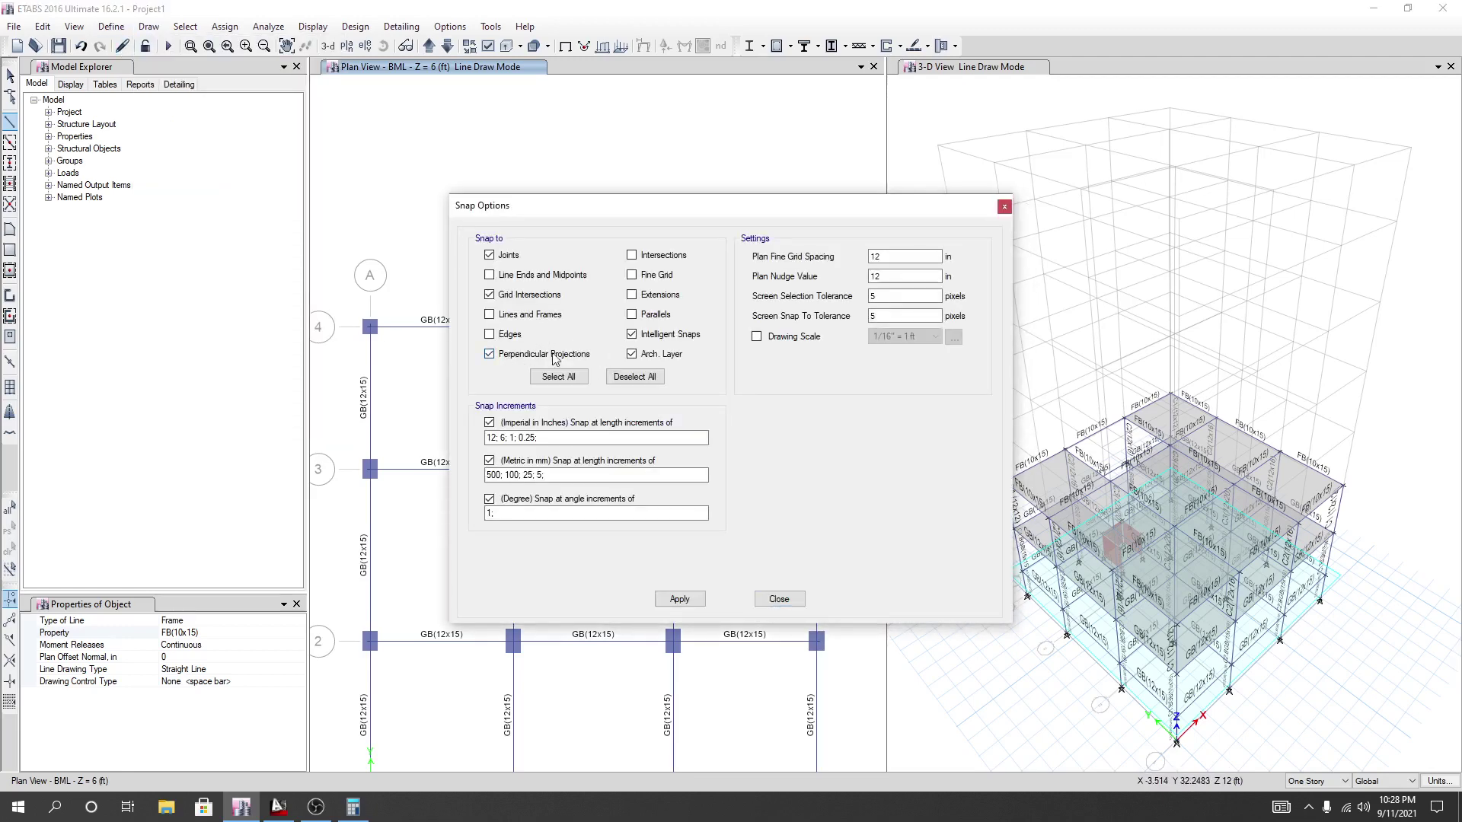
click(680, 598)
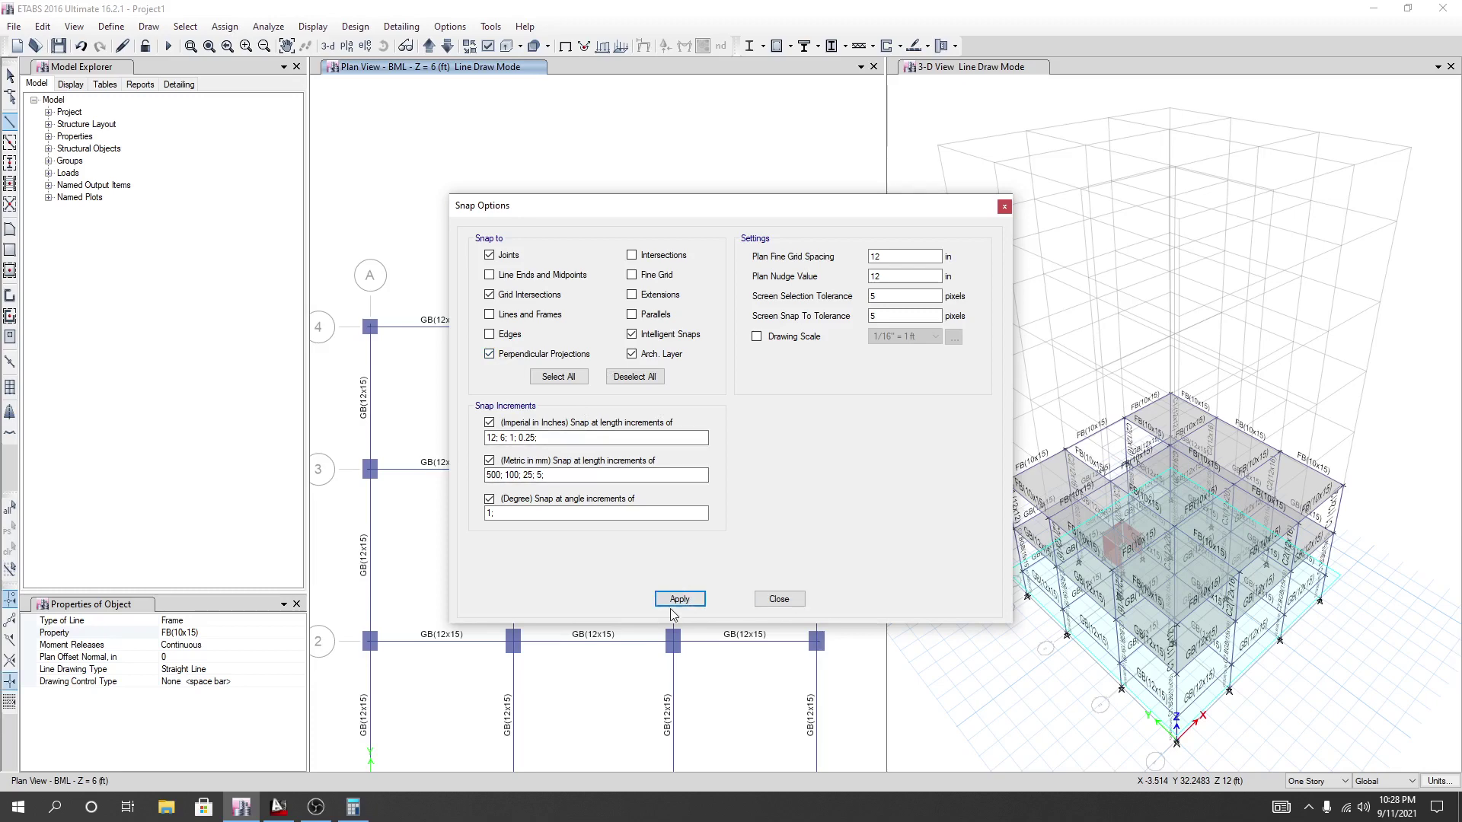
click(778, 599)
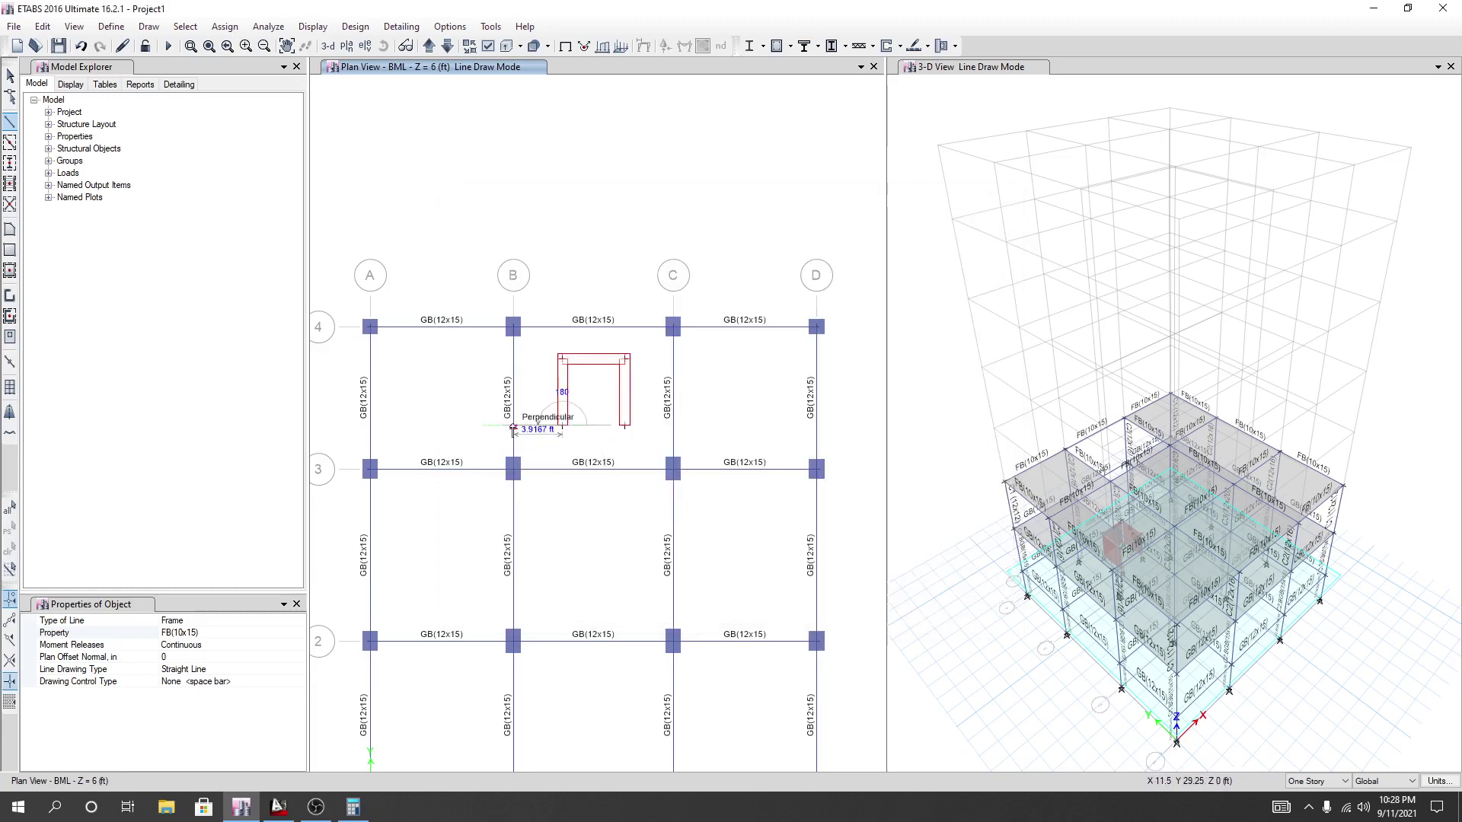
Finish the FB(10x15) beam from the lift wall's open end near grid B perpendicular to the grid B beam.
scroll(512, 431, up, 3)
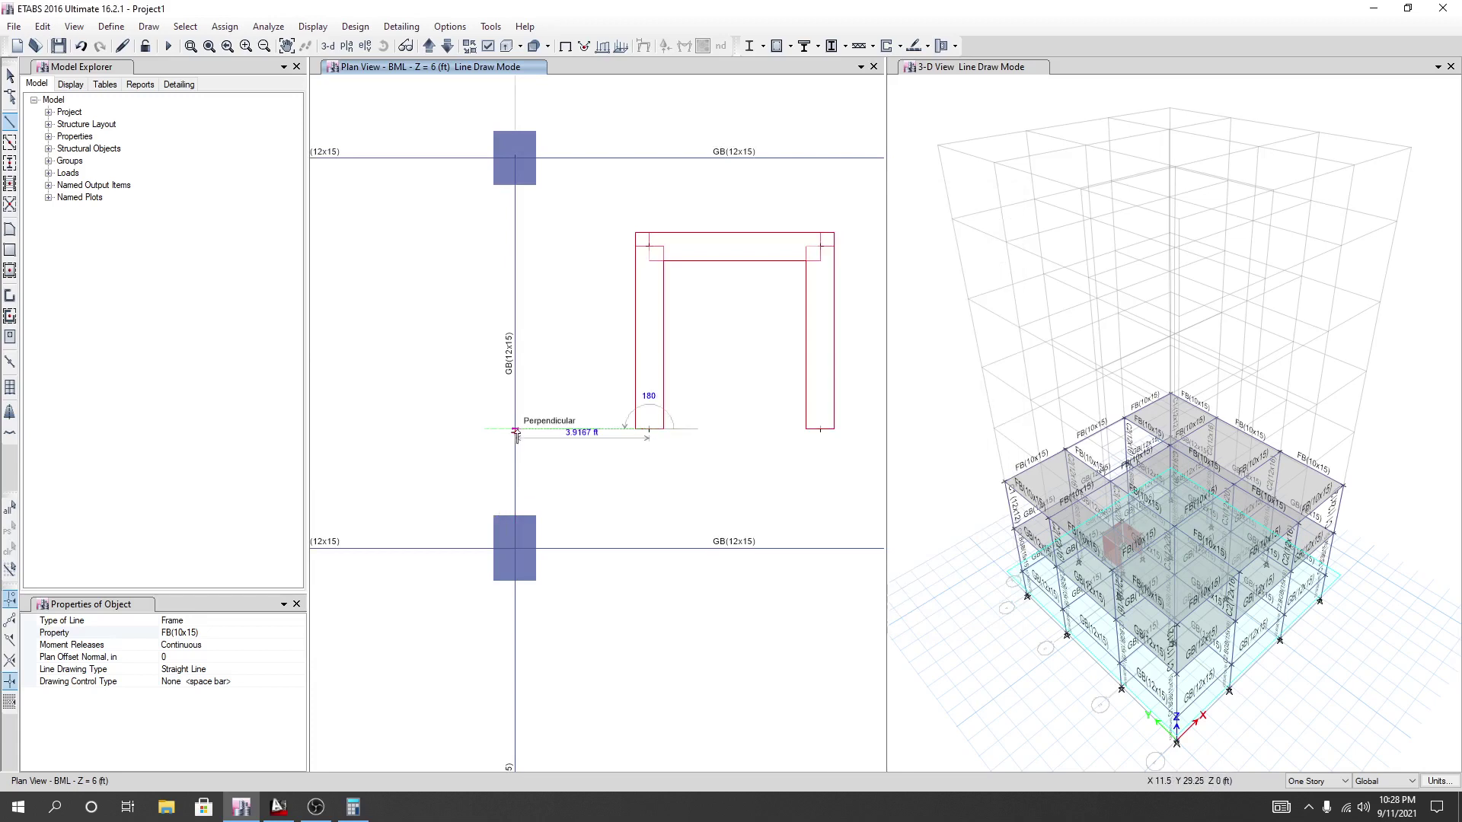
click(516, 430)
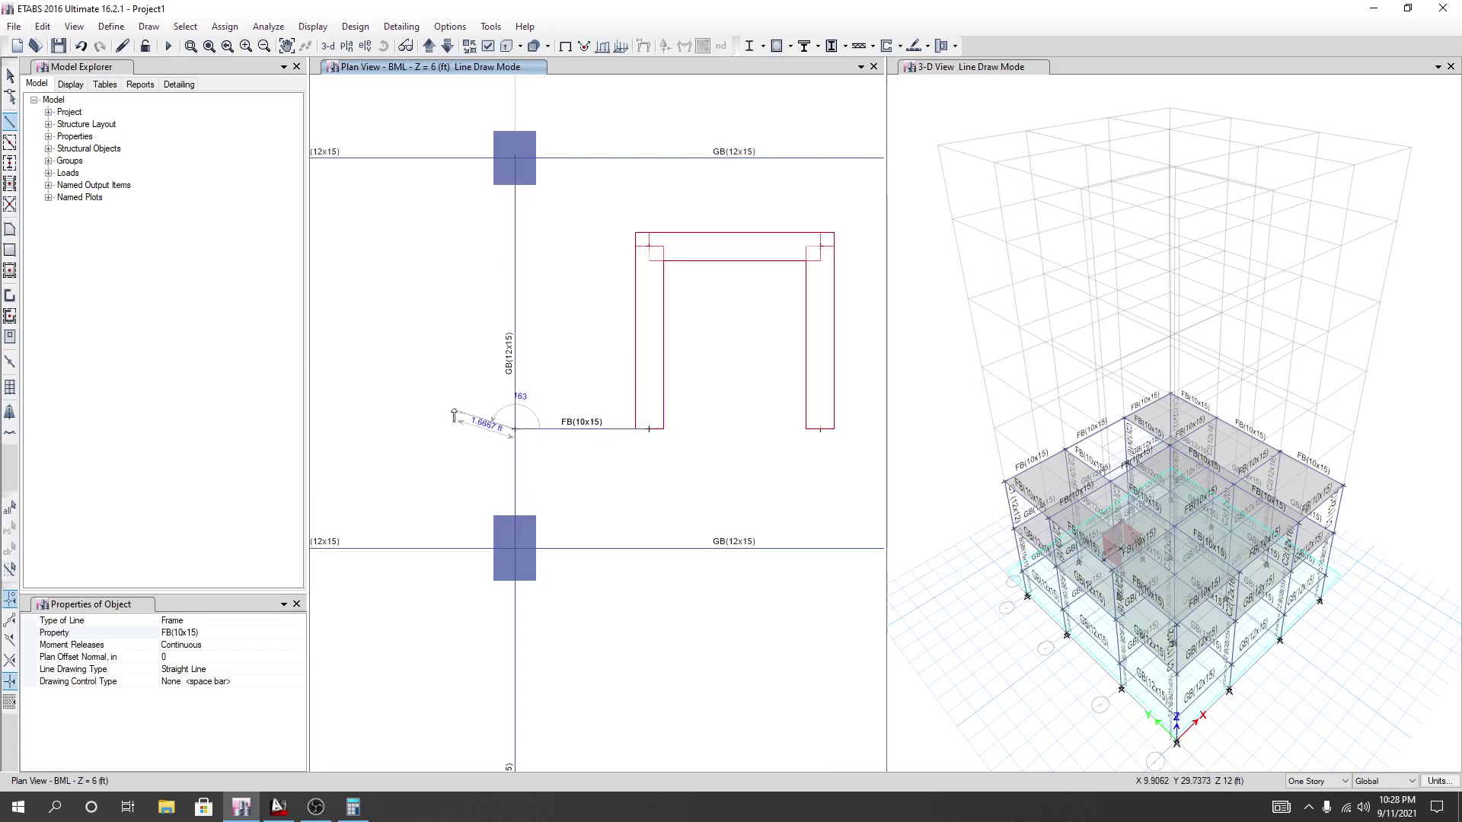
key(Escape)
Draw an FB(10x15) beam from the lift wall's open end near grid C perpendicular to the grid C beam.
middle_drag(620, 479, 539, 441)
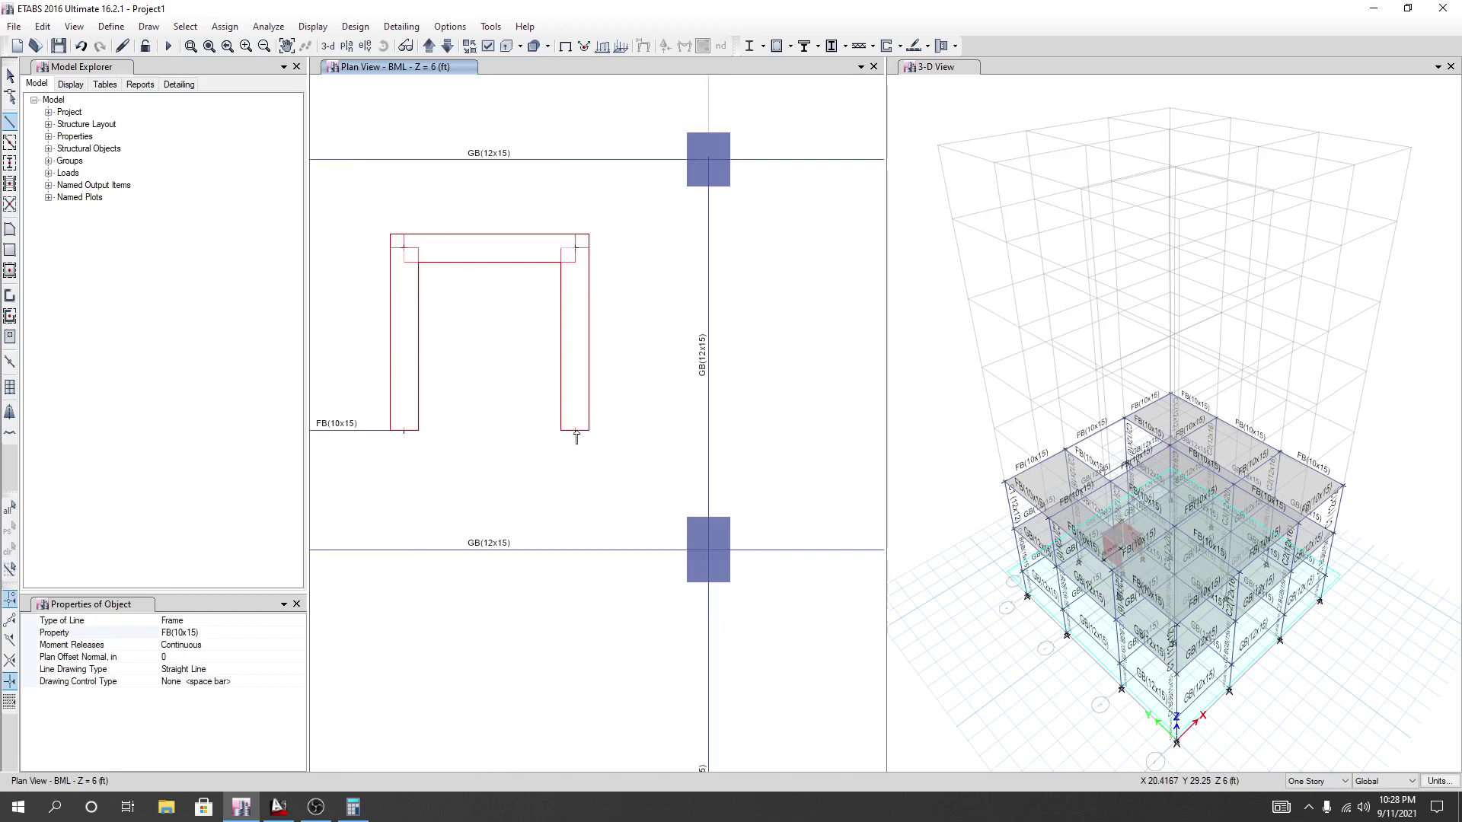
click(577, 431)
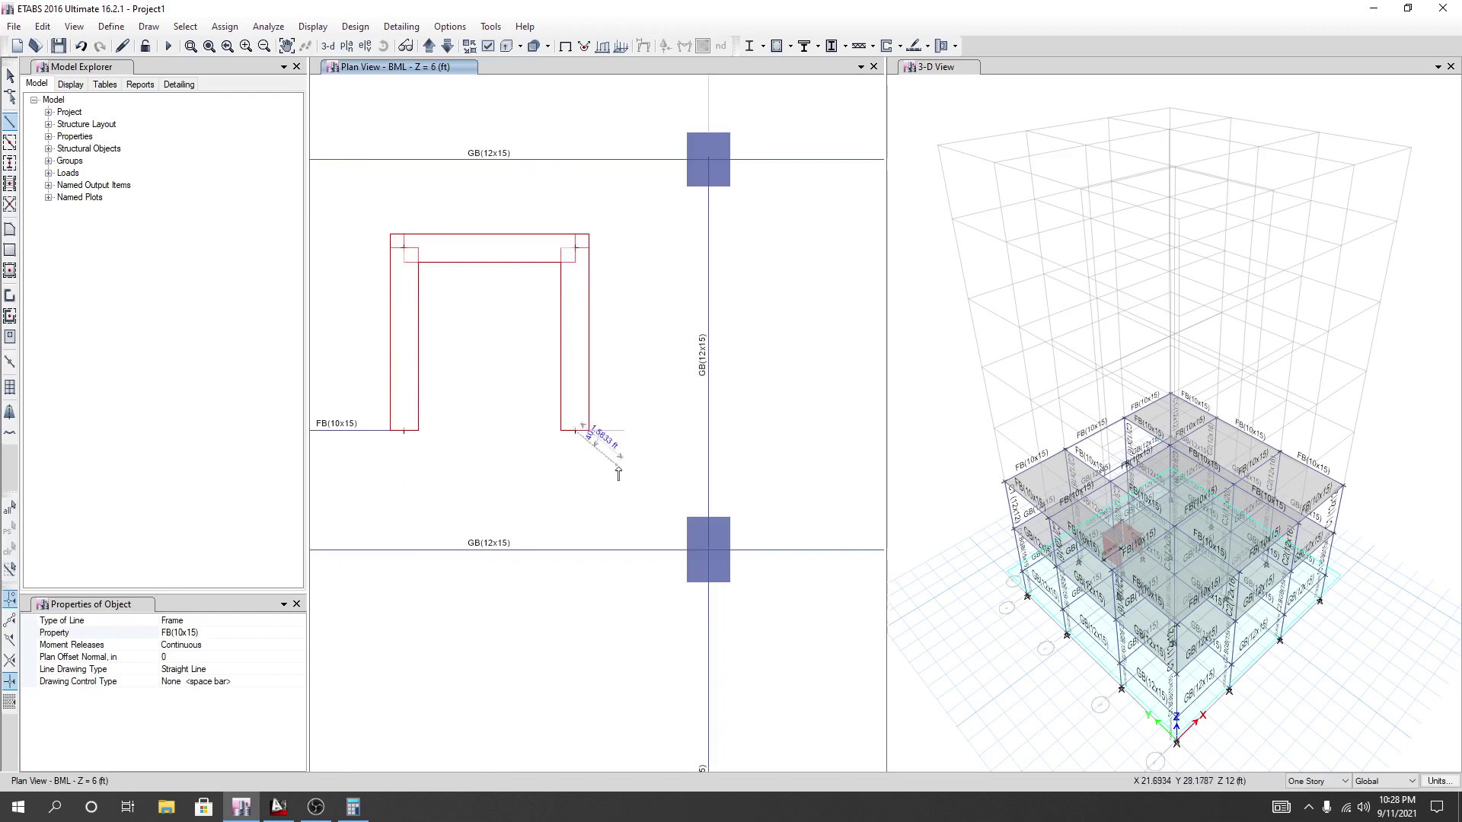
click(709, 431)
scroll(671, 387, down, 2)
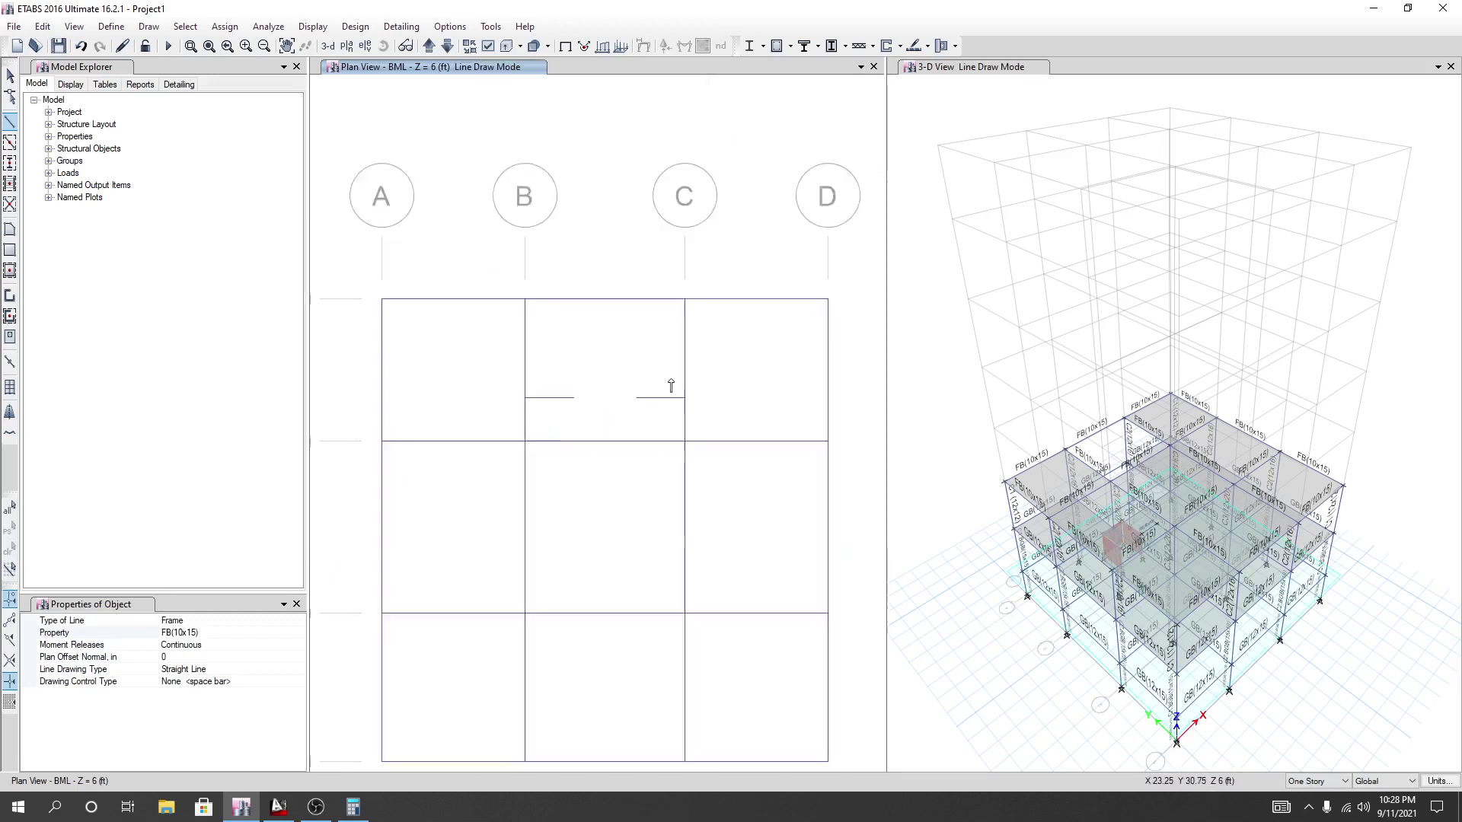
key(Escape)
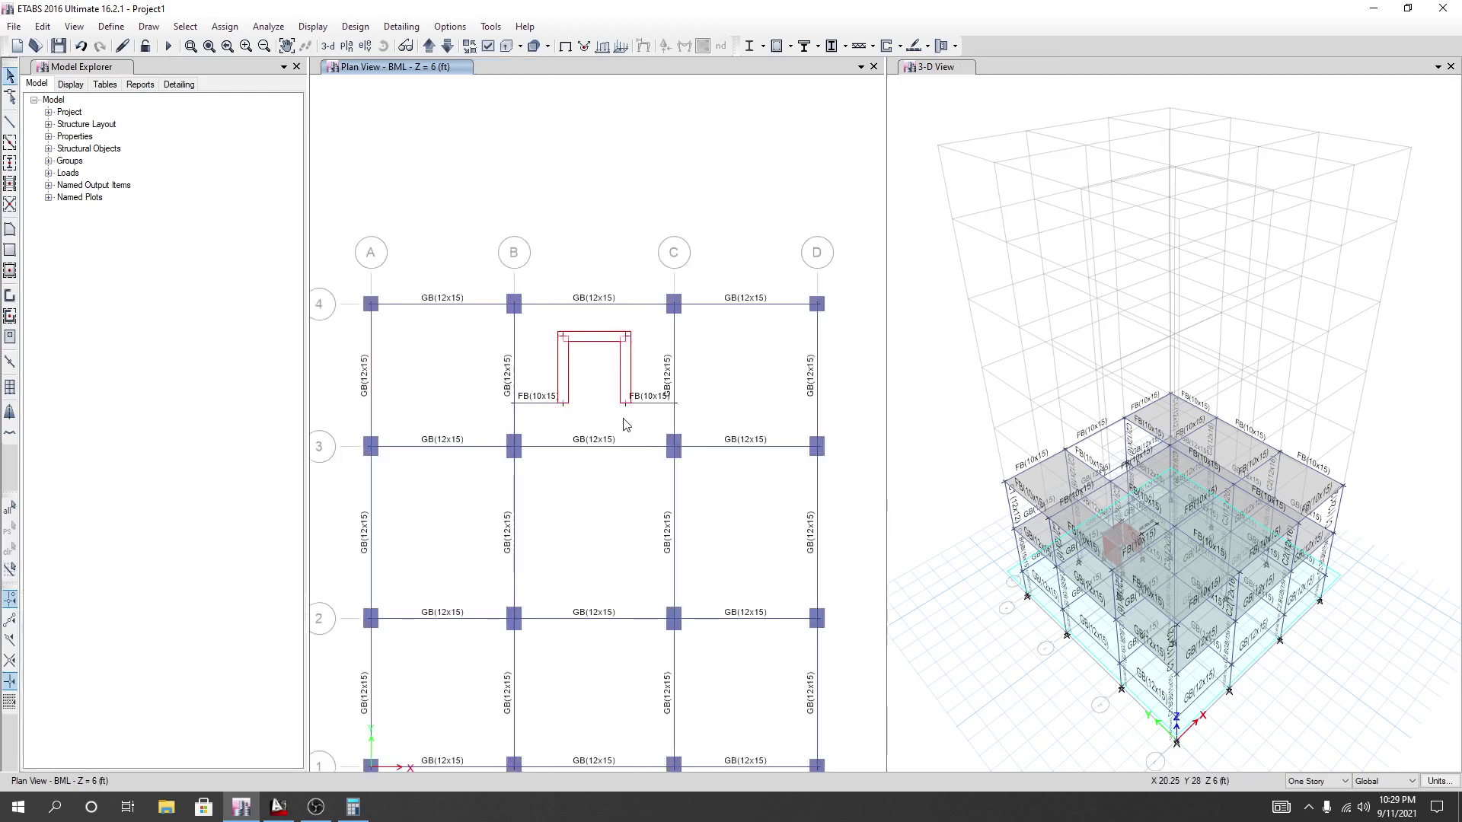
Replicate the three lift walls with their joints and the two FB(10x15) connecting beams on stories GFL and Story1.
drag(545, 329, 652, 428)
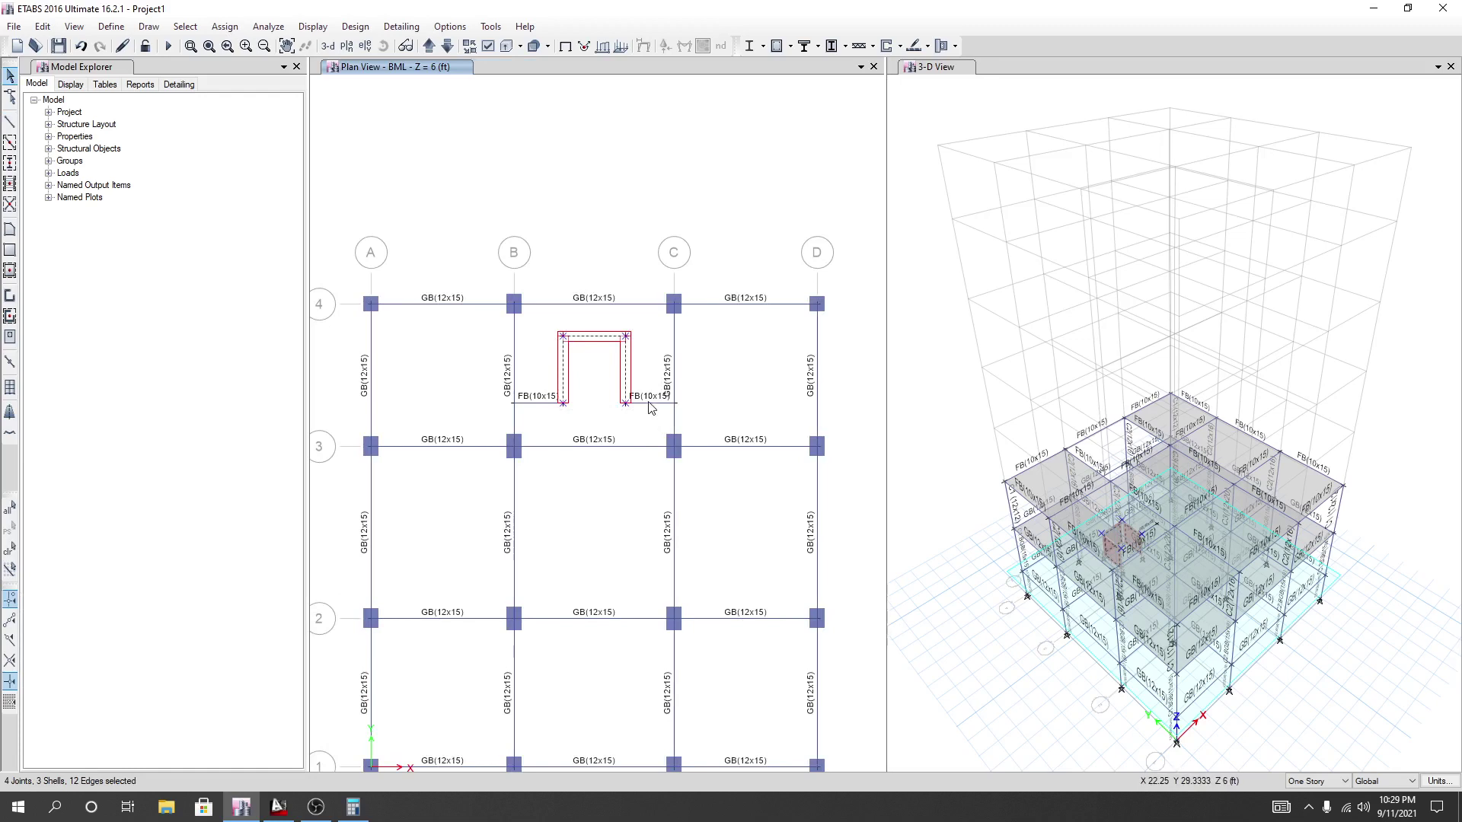
click(650, 404)
click(539, 405)
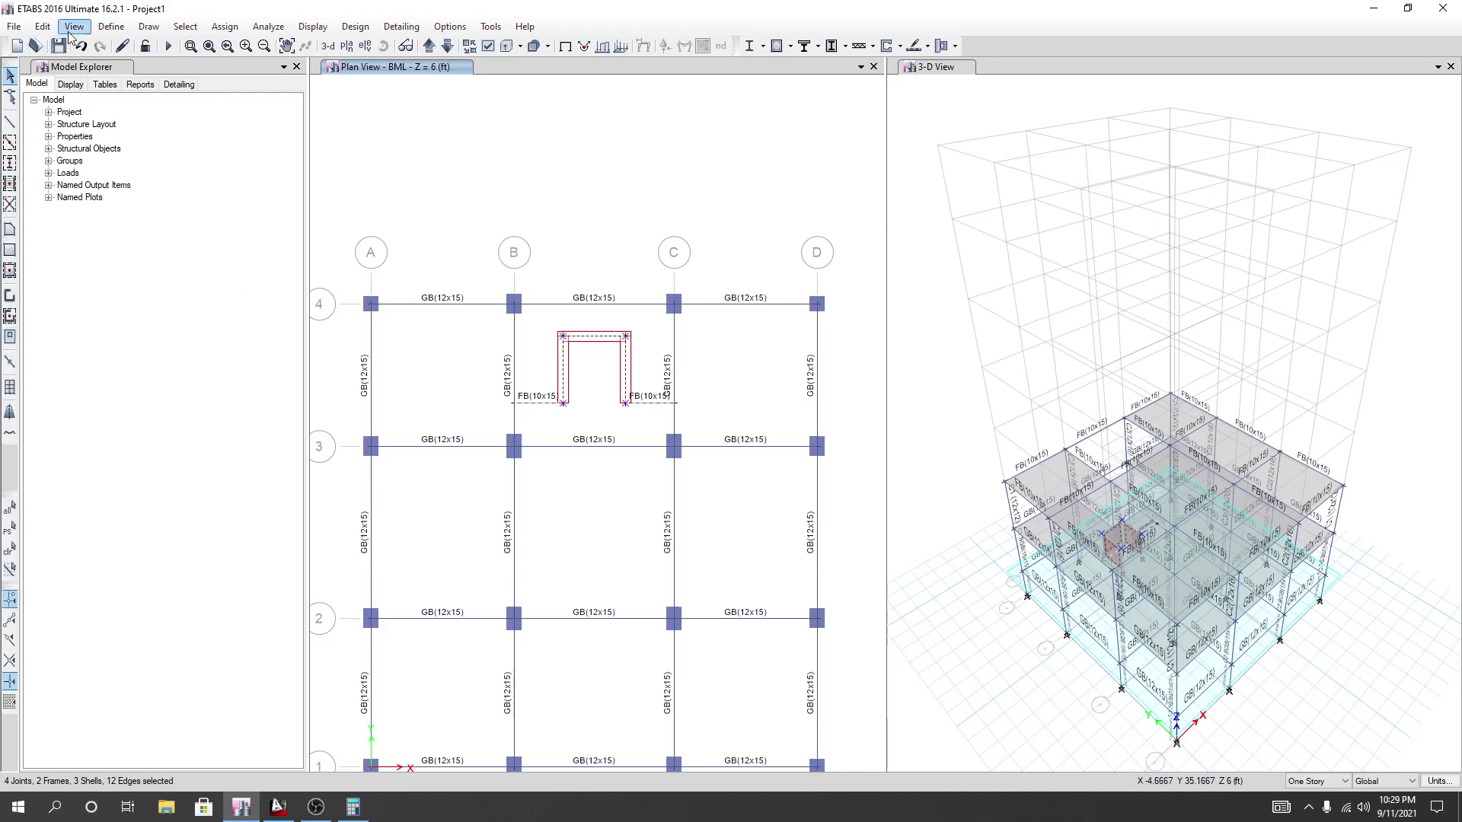
click(42, 25)
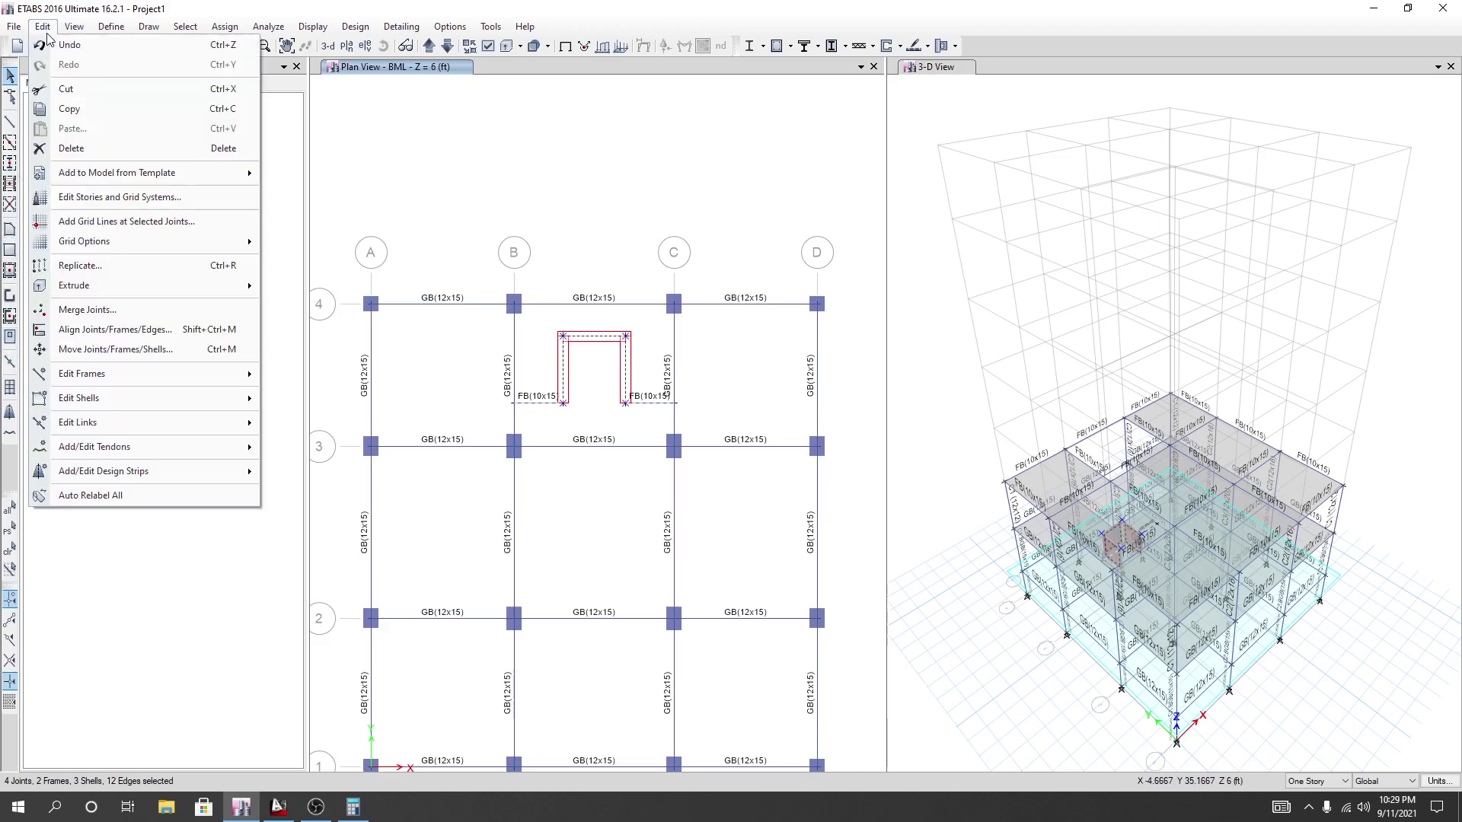
click(81, 266)
drag(720, 239, 219, 237)
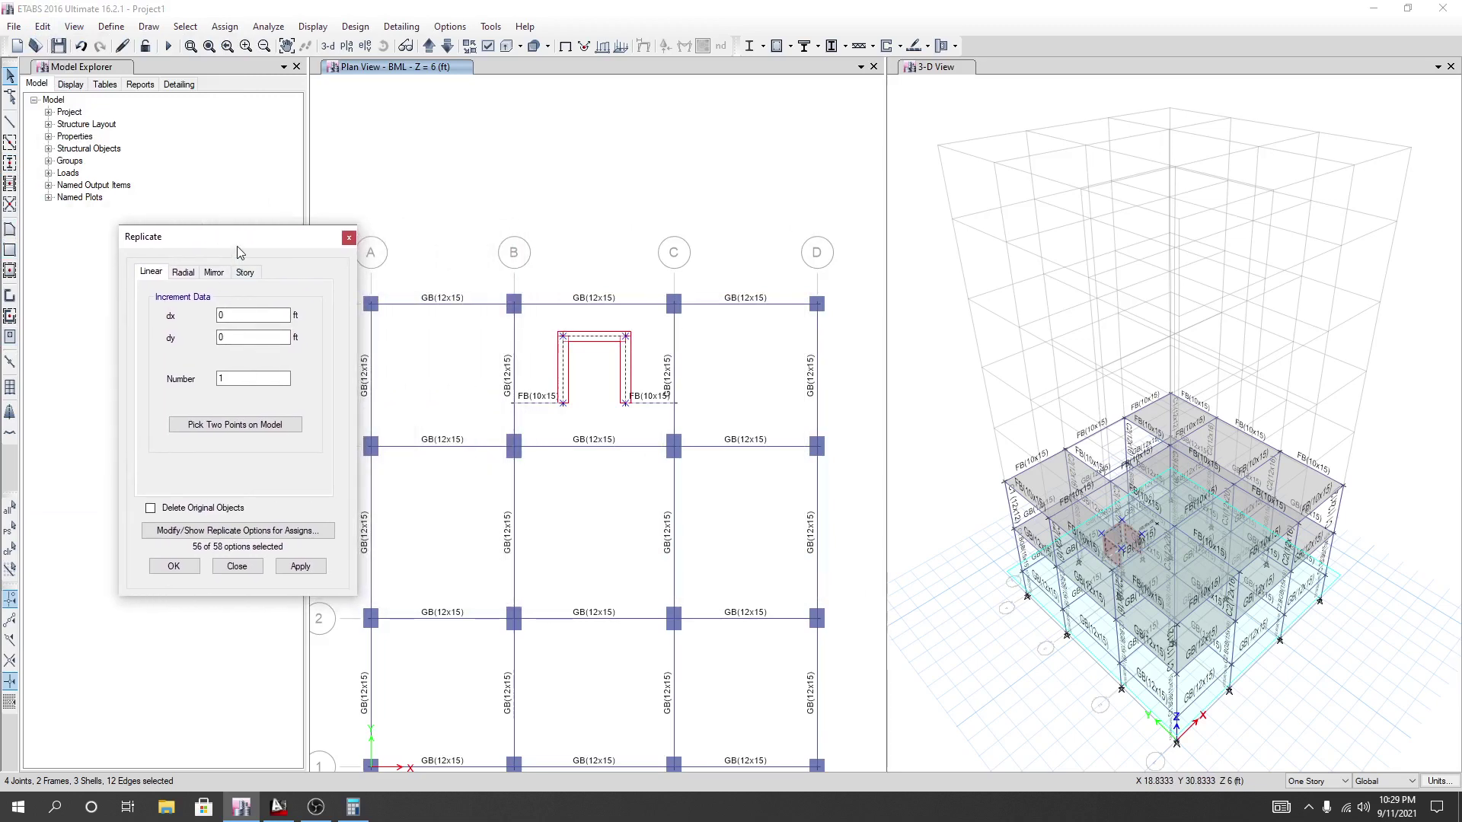
drag(254, 245, 252, 233)
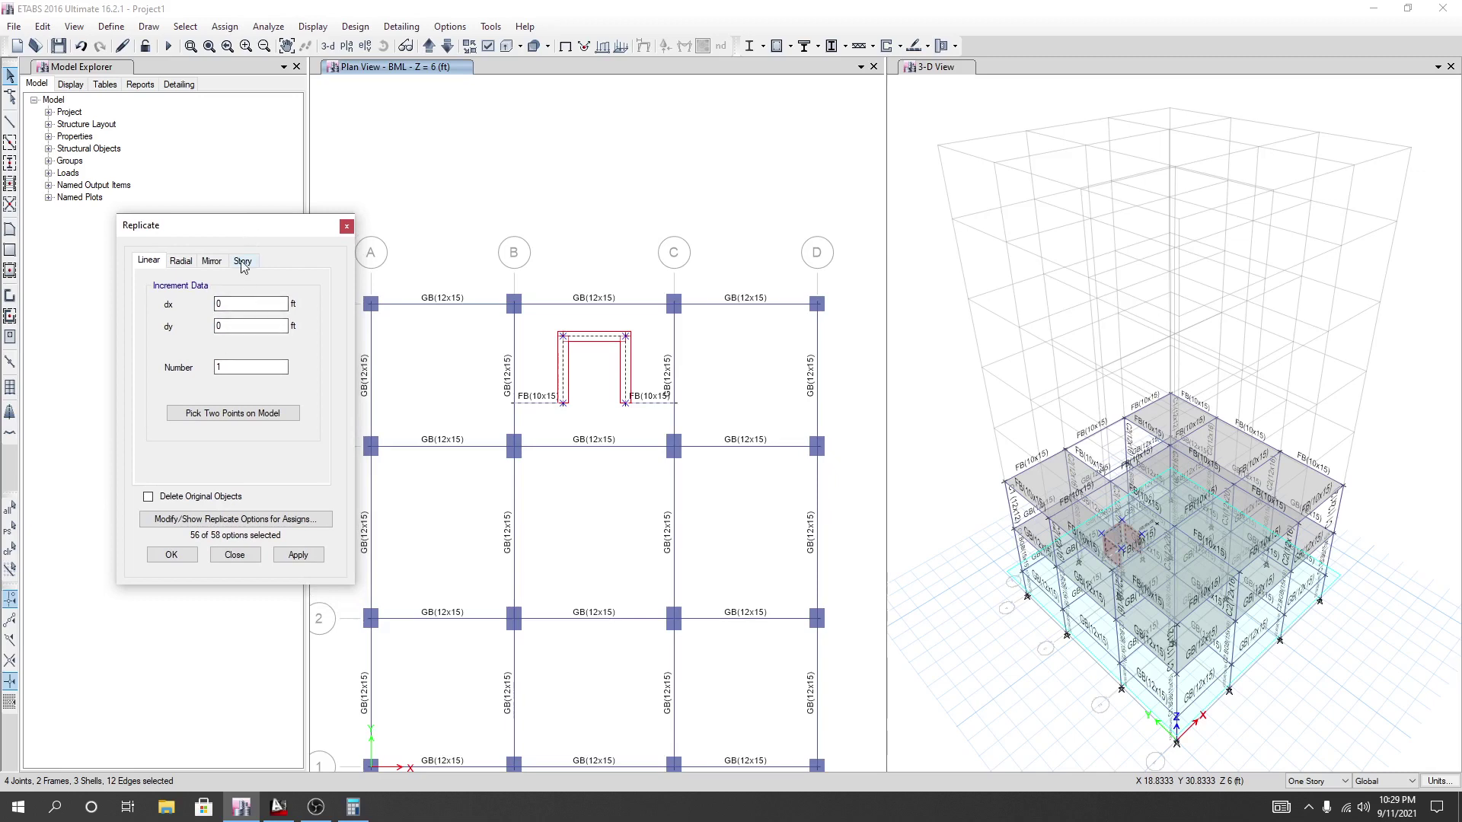
click(241, 261)
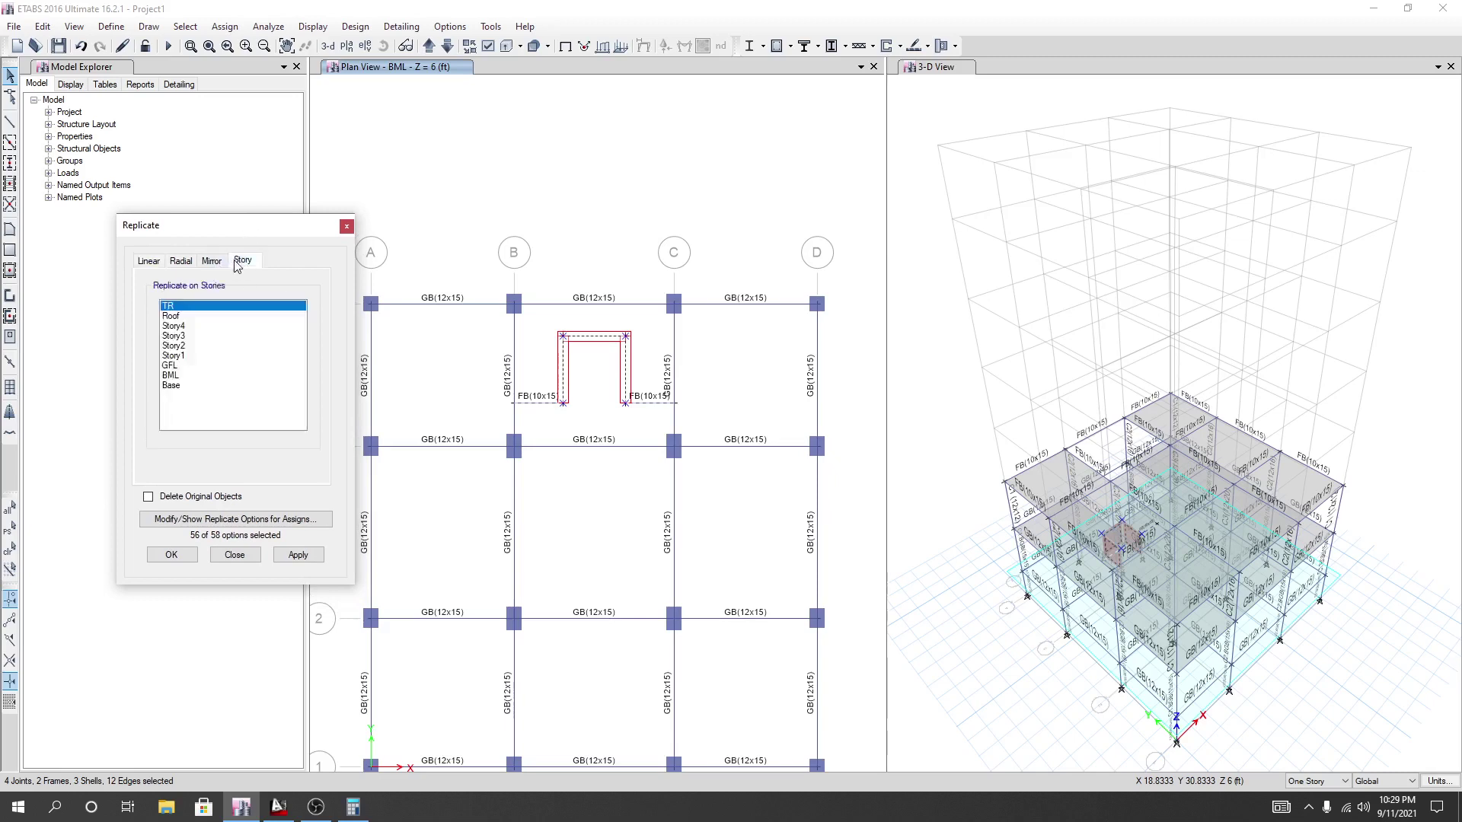
click(174, 376)
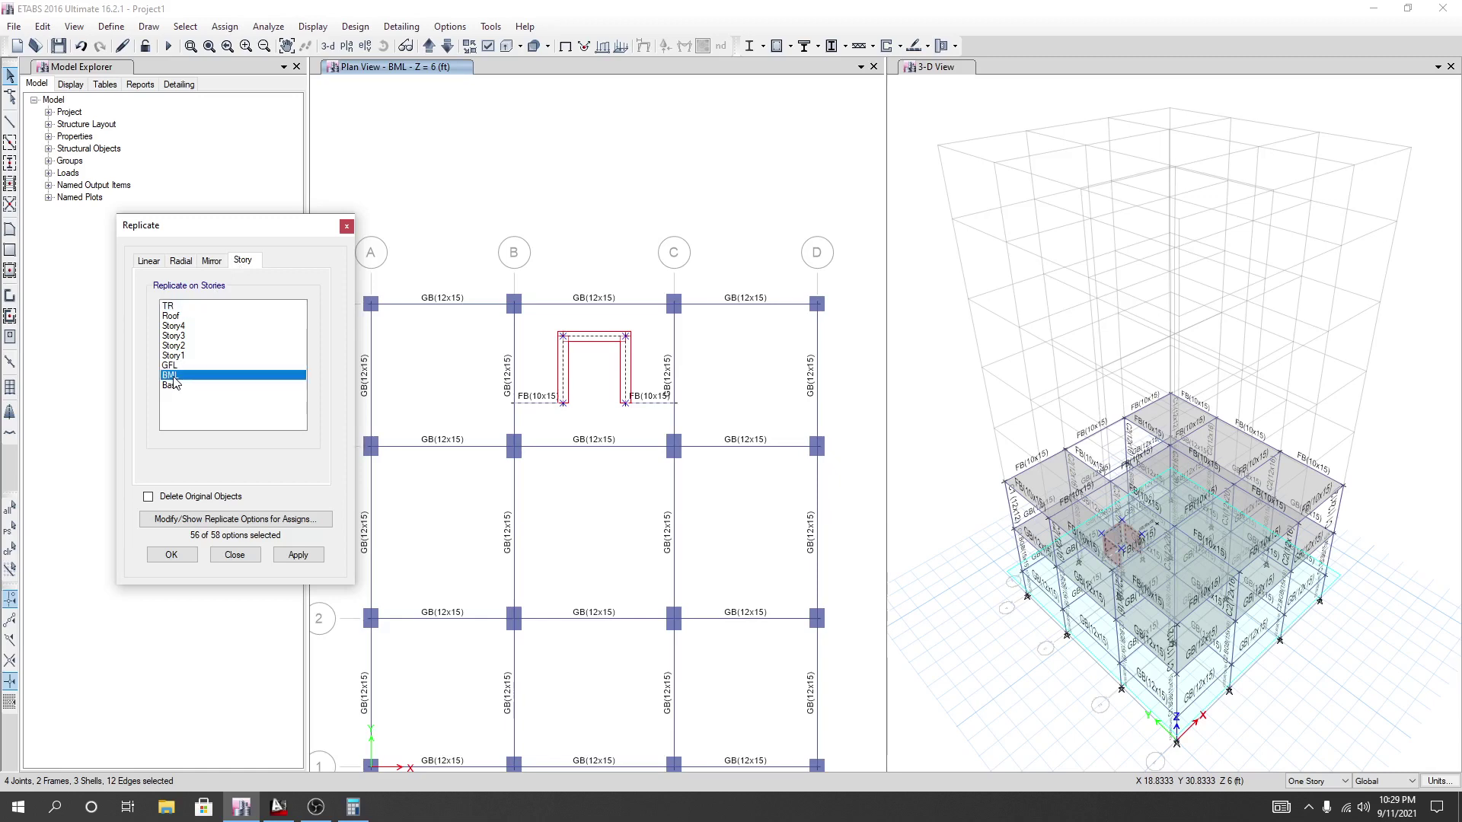
drag(173, 356, 173, 370)
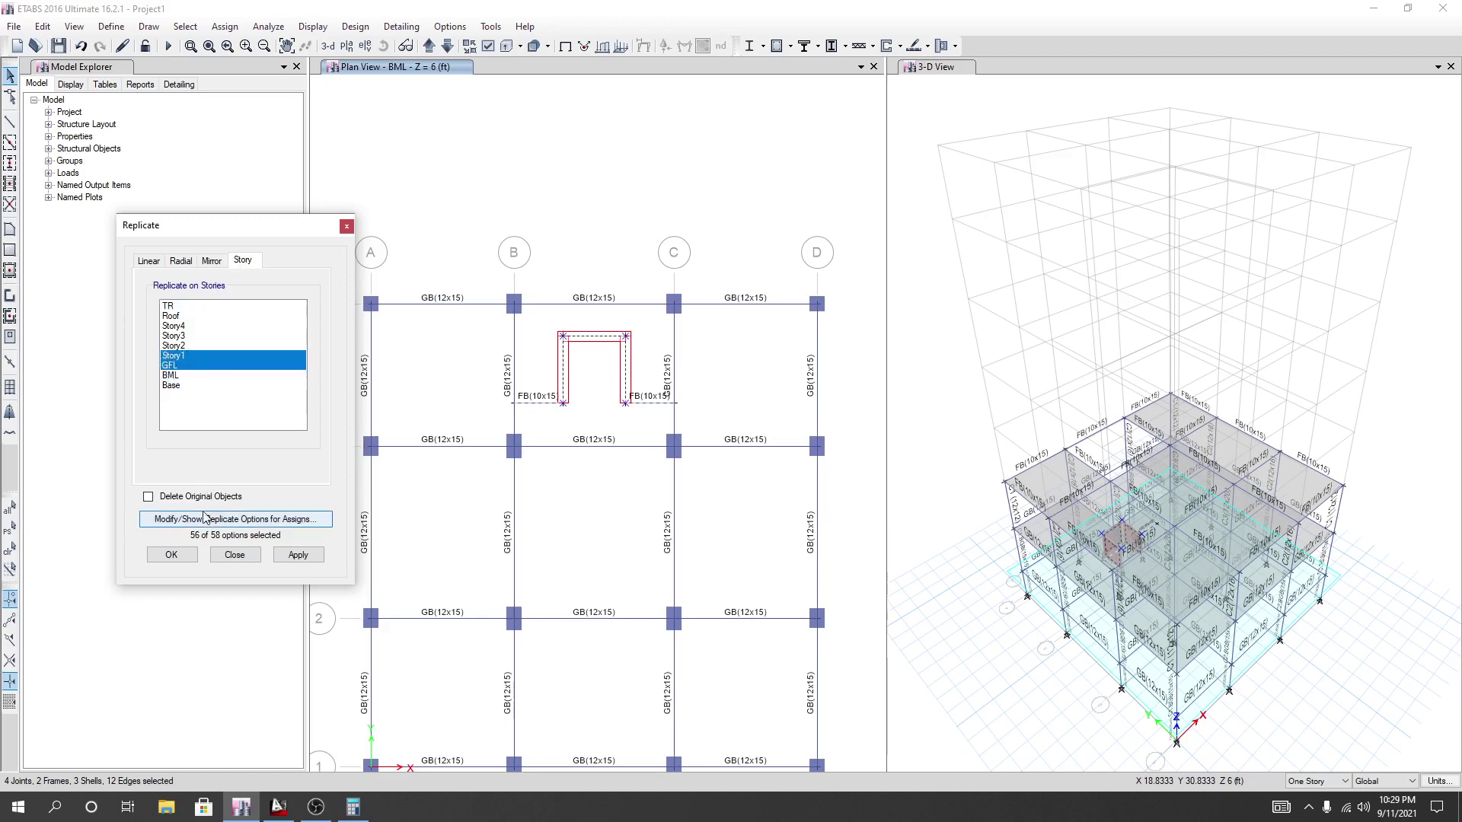
click(296, 556)
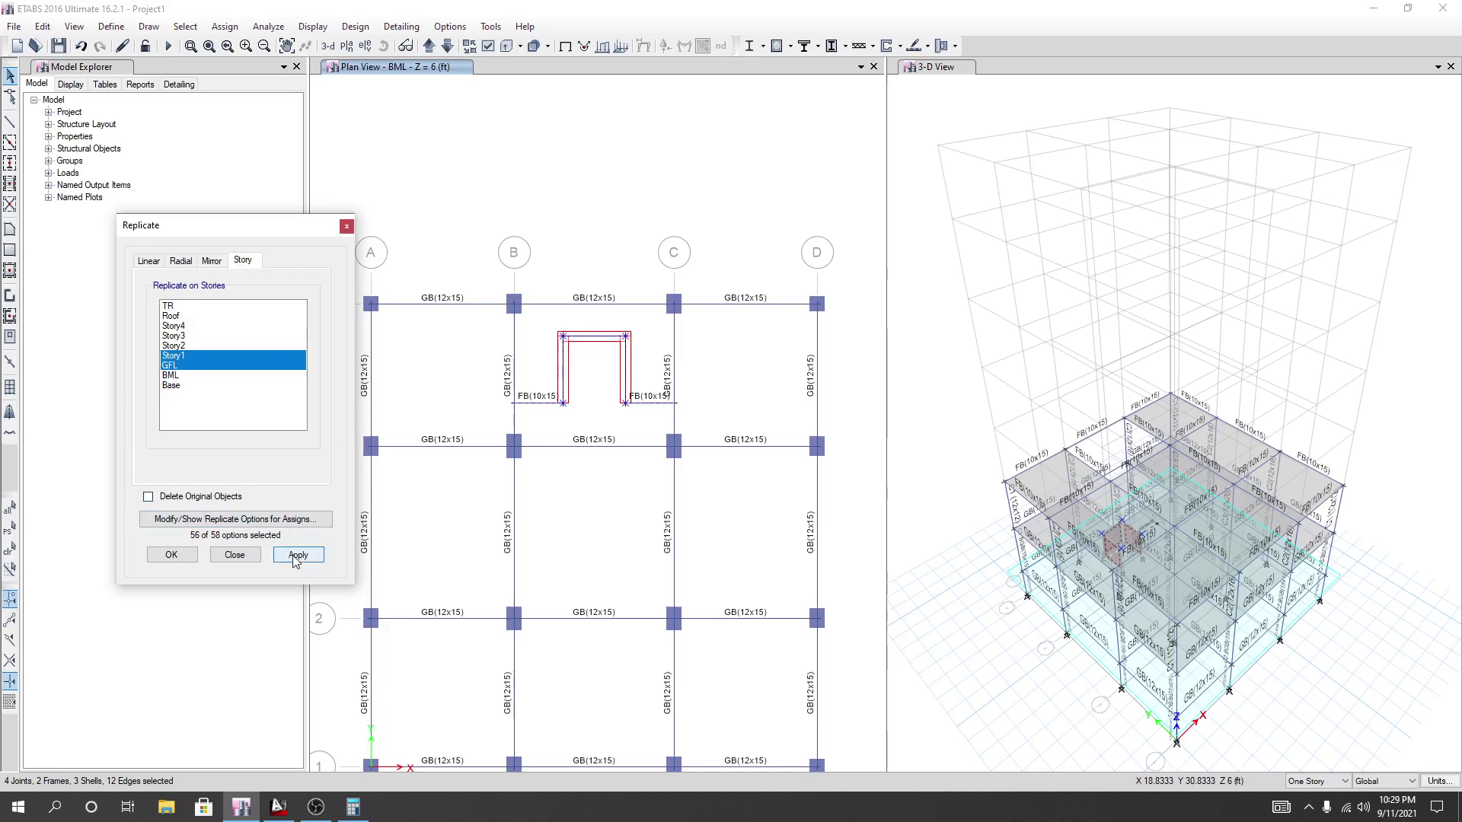
click(296, 555)
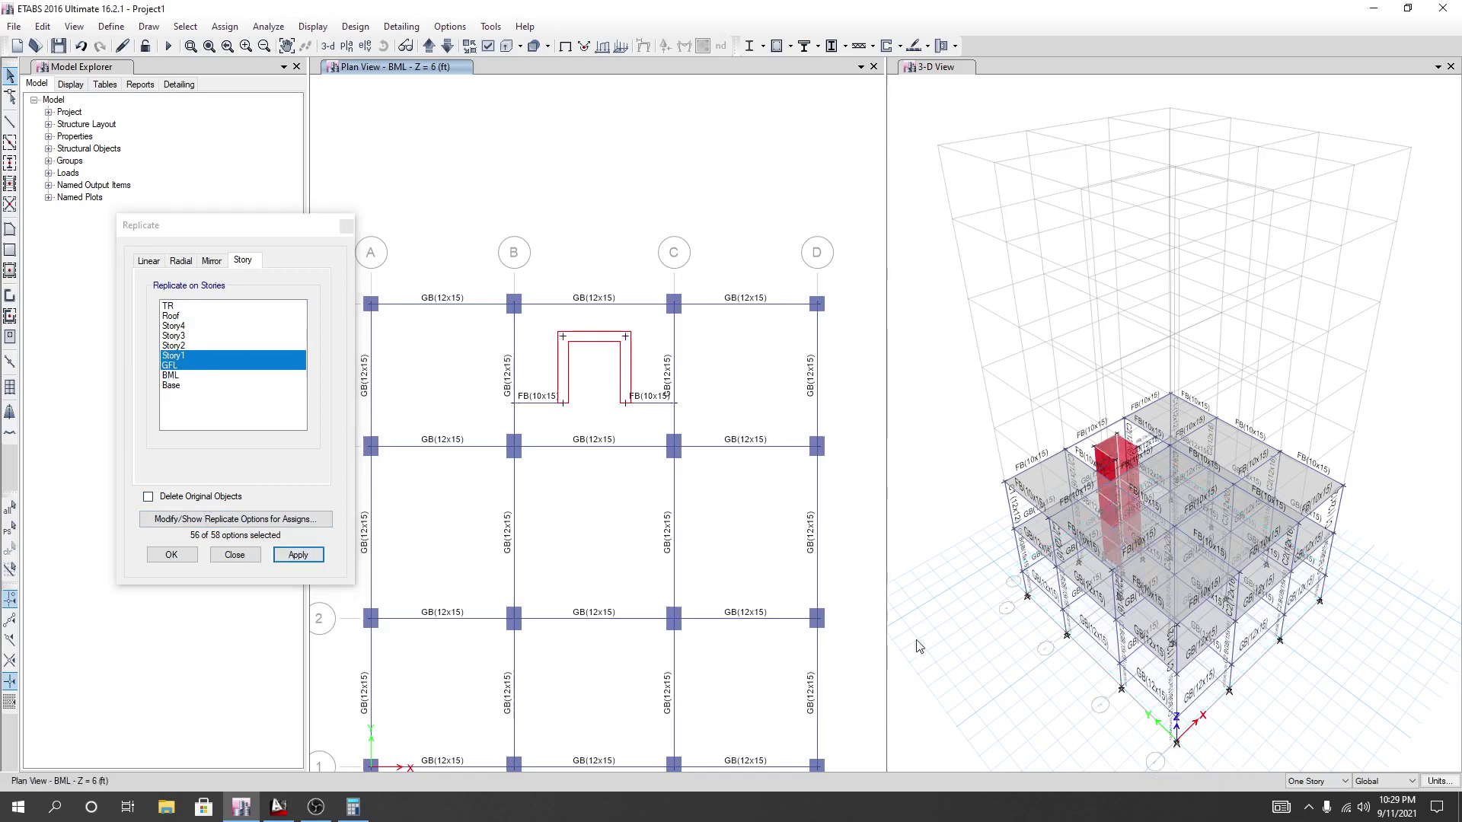
Inspect the replicated lift walls and connecting beams from several angles in the rendered 3D view, including close up.
click(954, 621)
shift+middle_drag(964, 577, 974, 518)
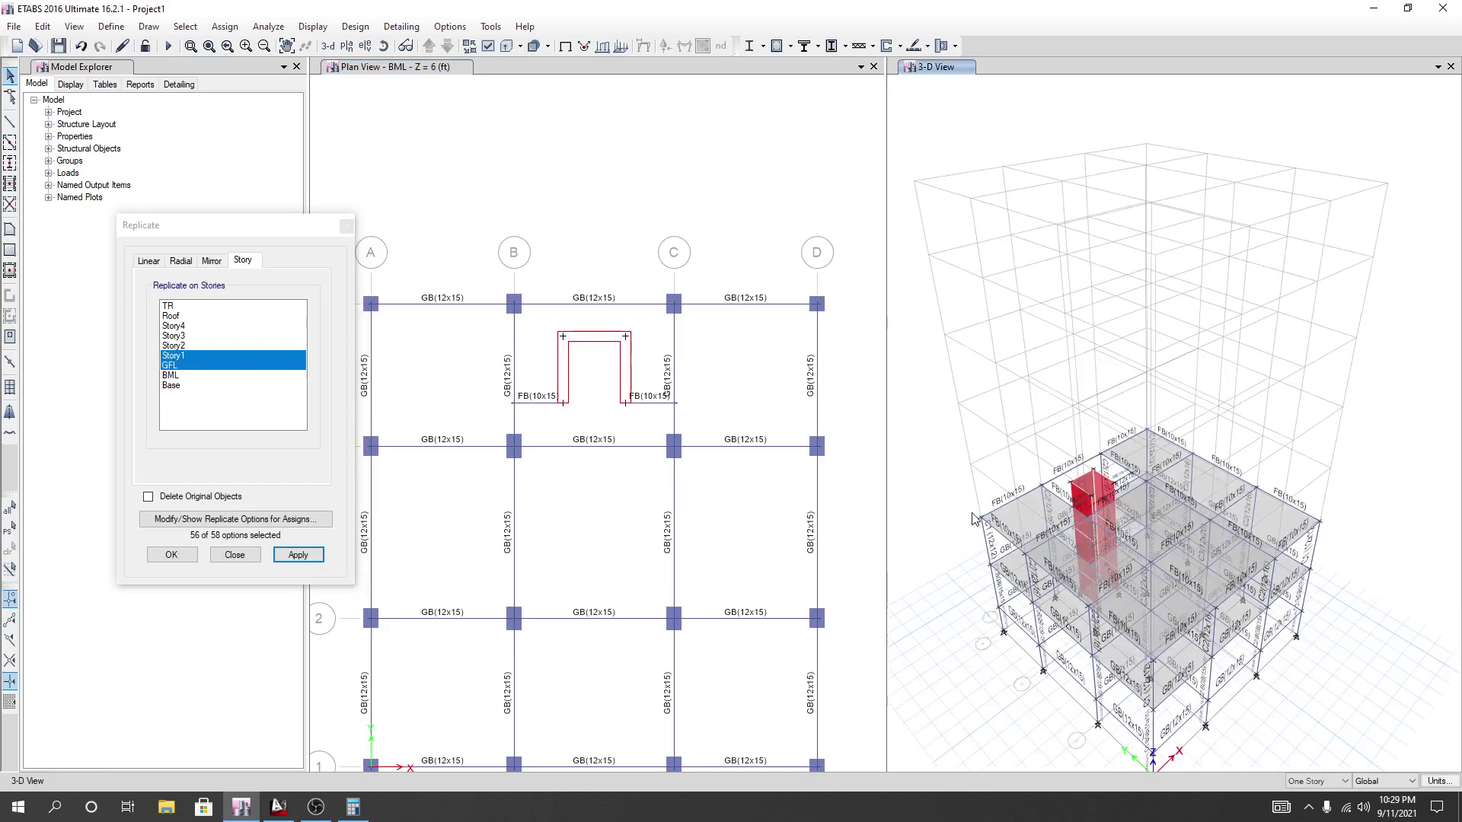
click(74, 27)
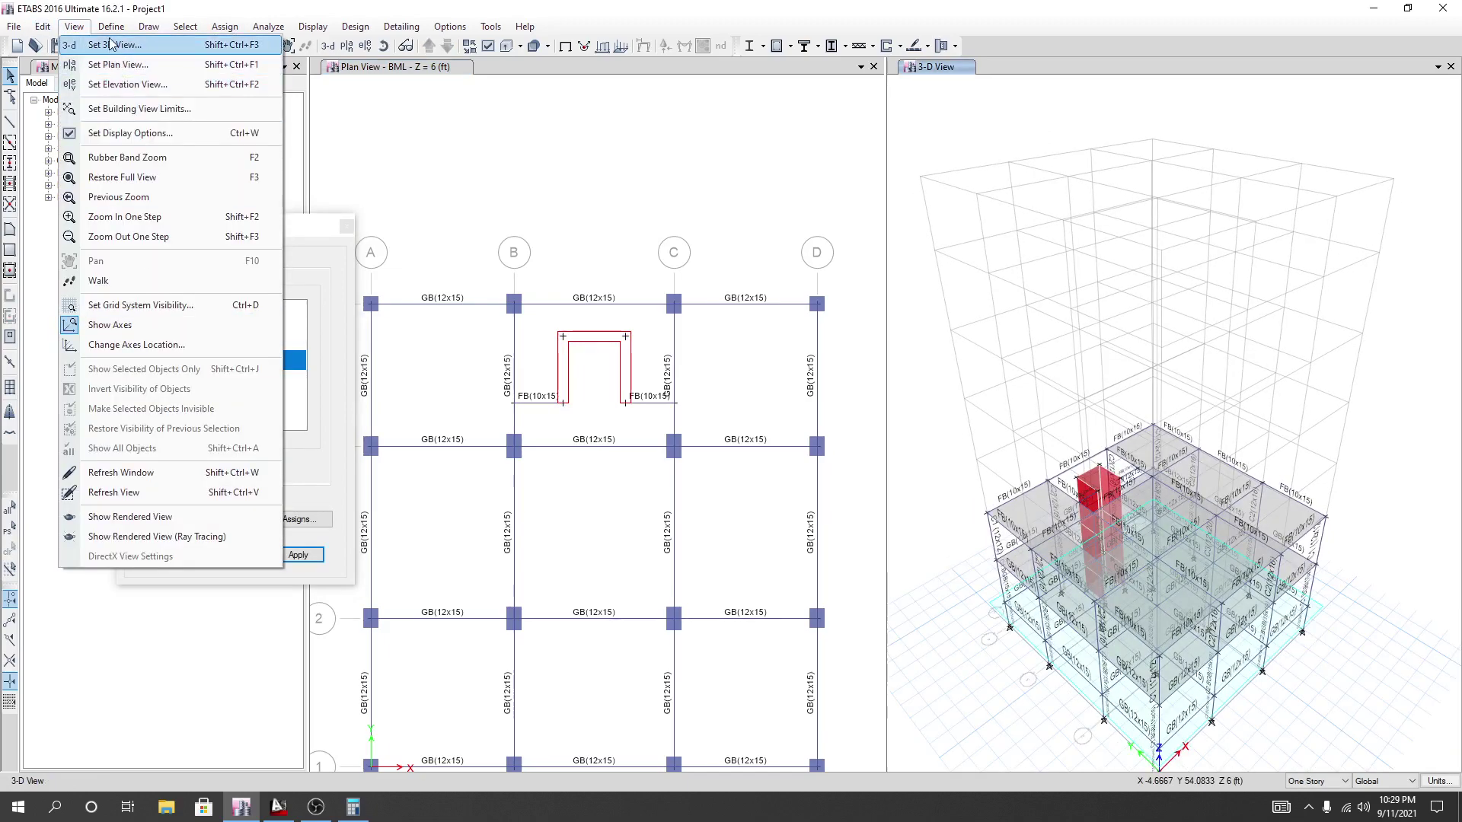
click(121, 518)
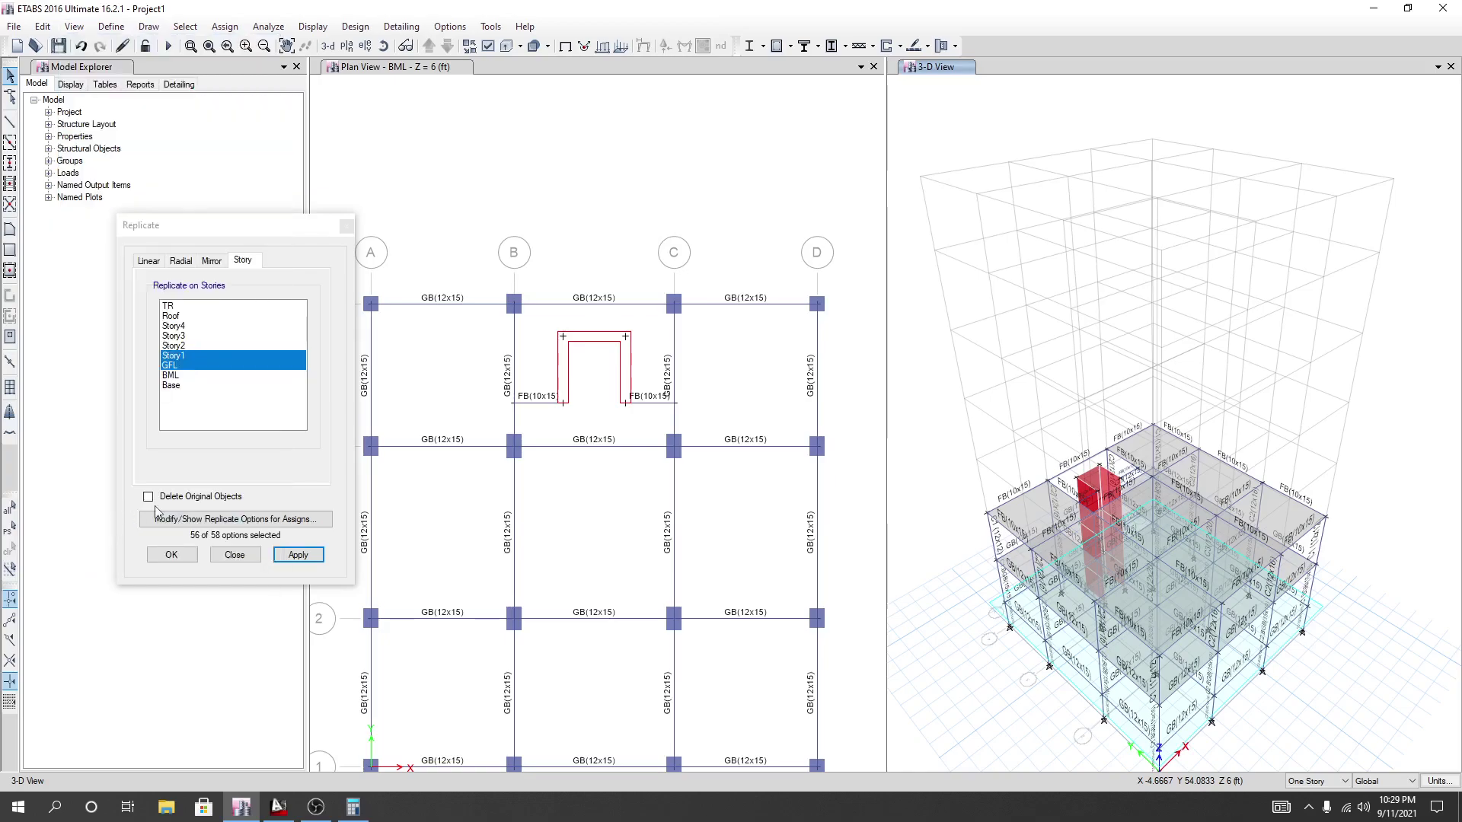
drag(867, 586, 792, 711)
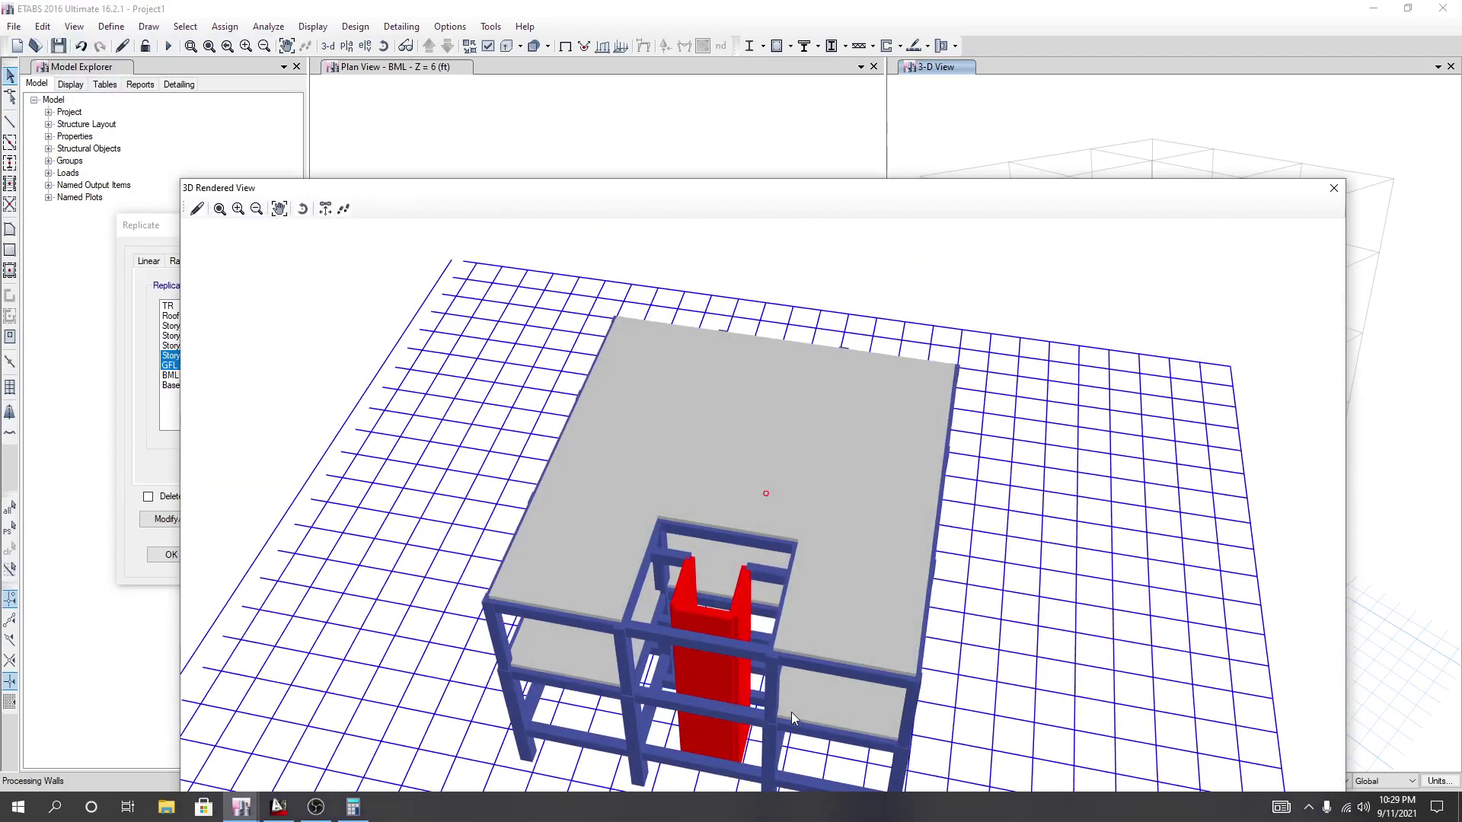
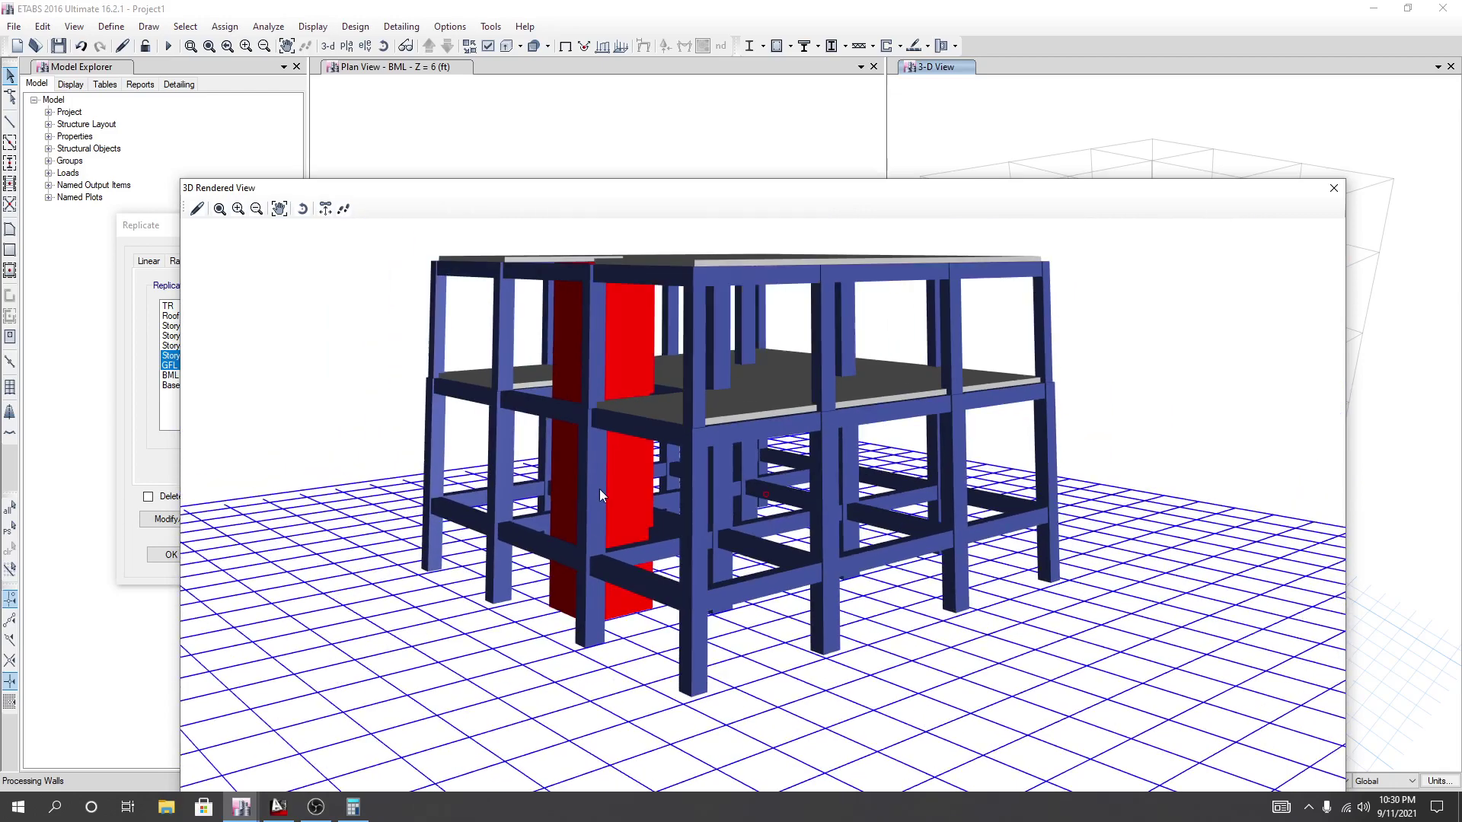
scroll(612, 662, up, 5)
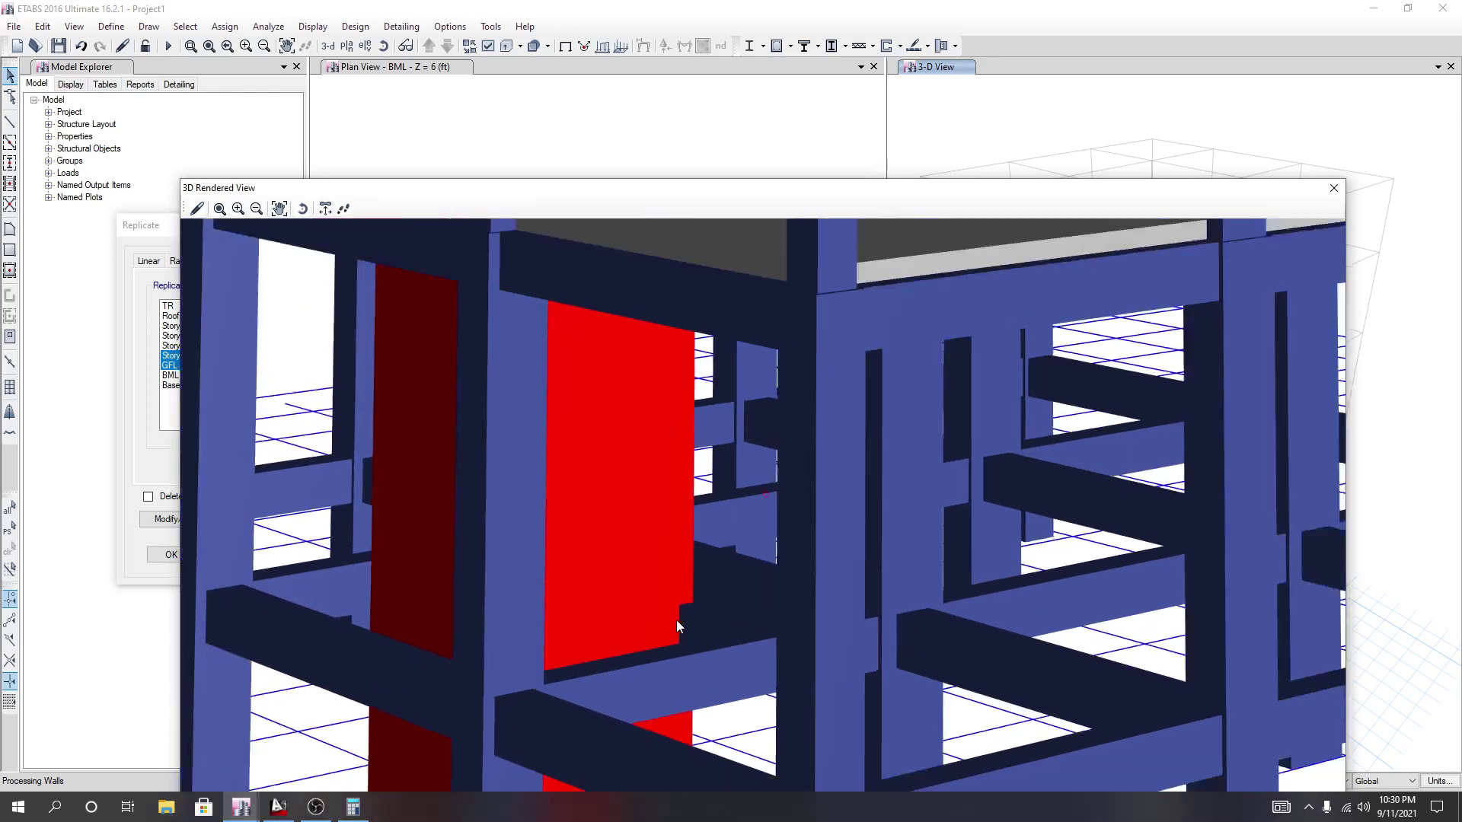
scroll(676, 619, down, 3)
drag(684, 597, 657, 686)
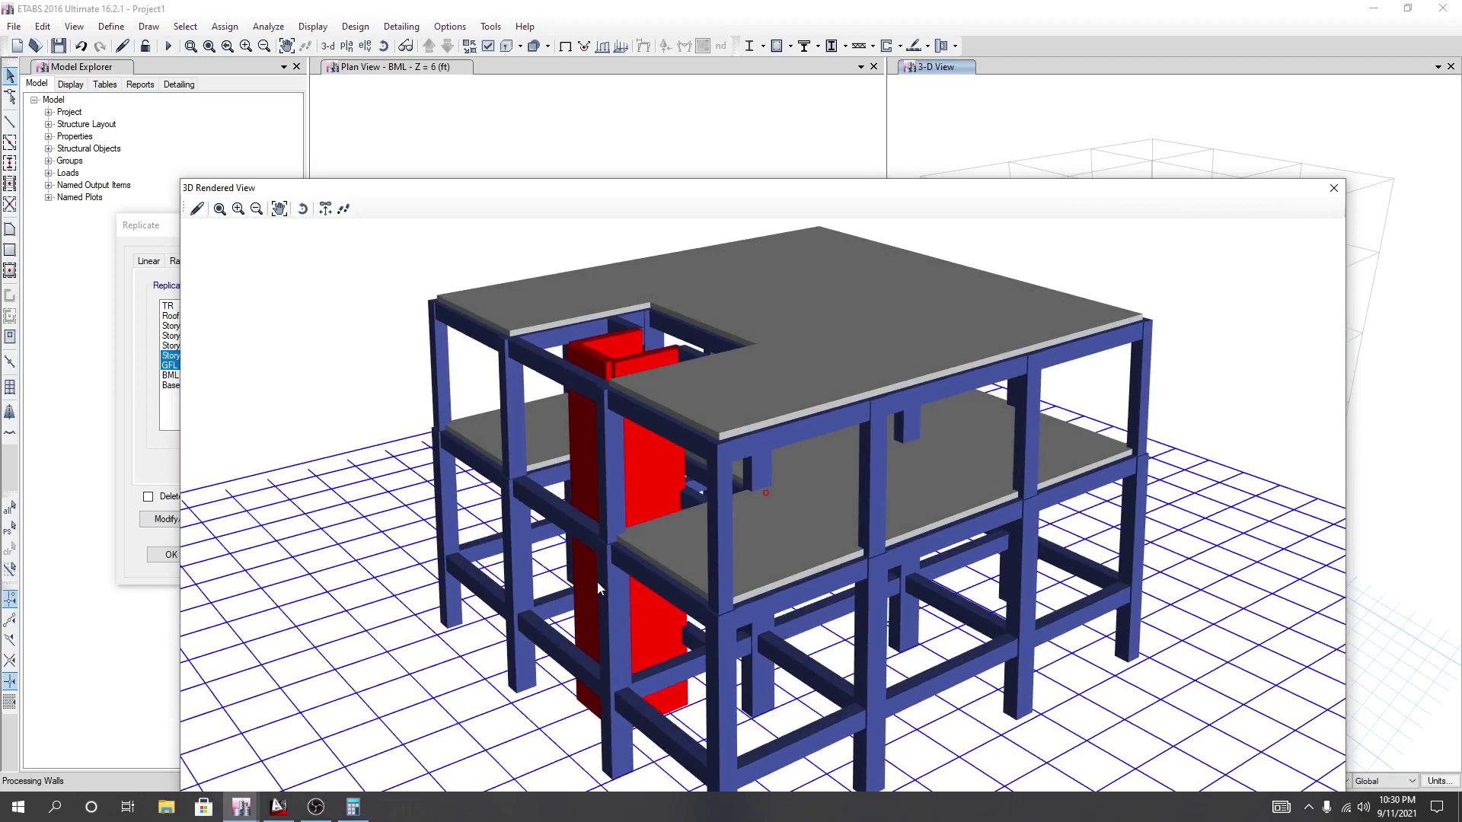
click(1333, 188)
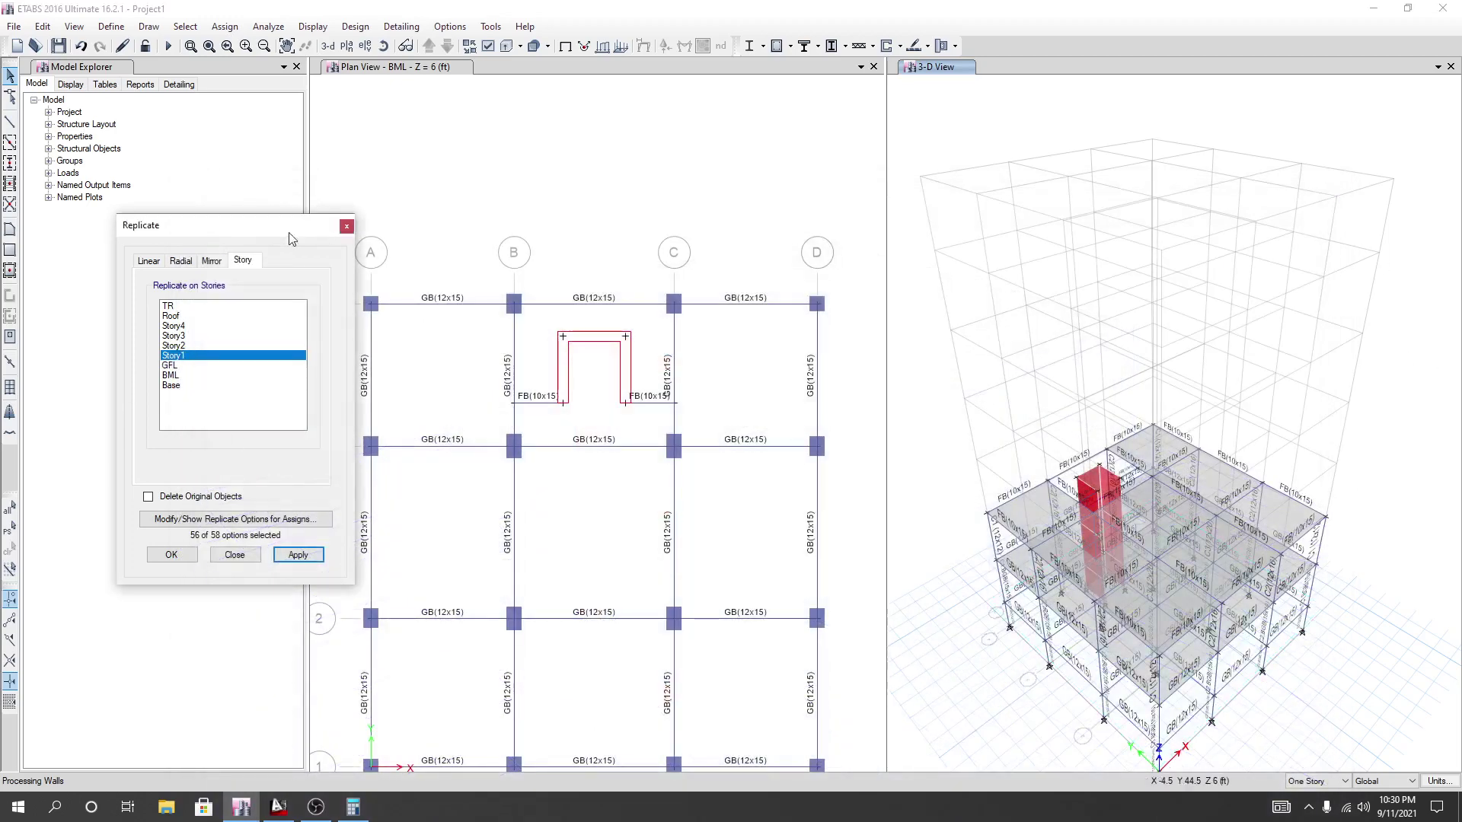
click(347, 226)
Open the story data through the grid system editor and review the story heights and elevations from Base to TR.
click(585, 564)
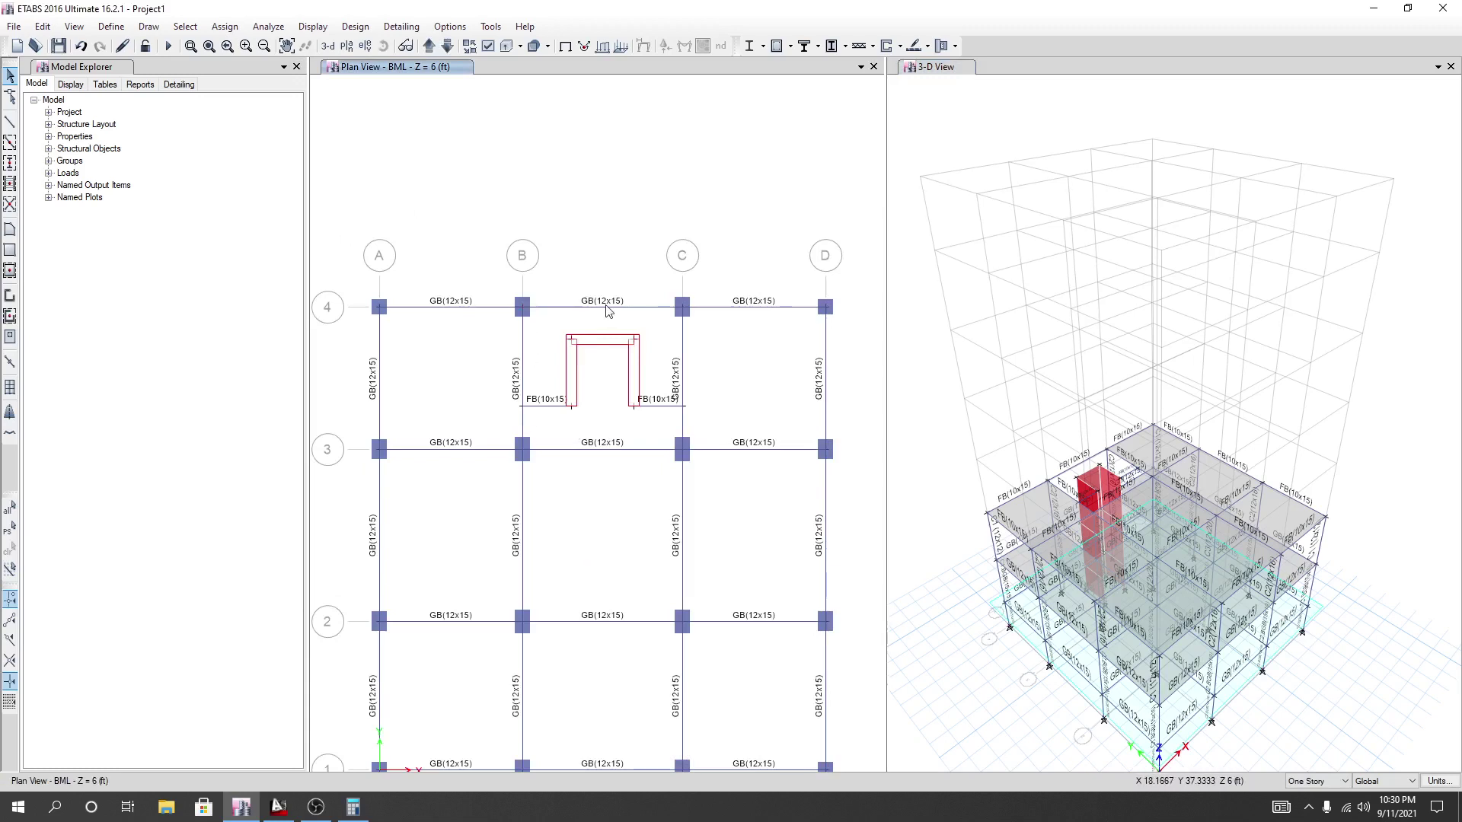
middle_drag(450, 186, 463, 195)
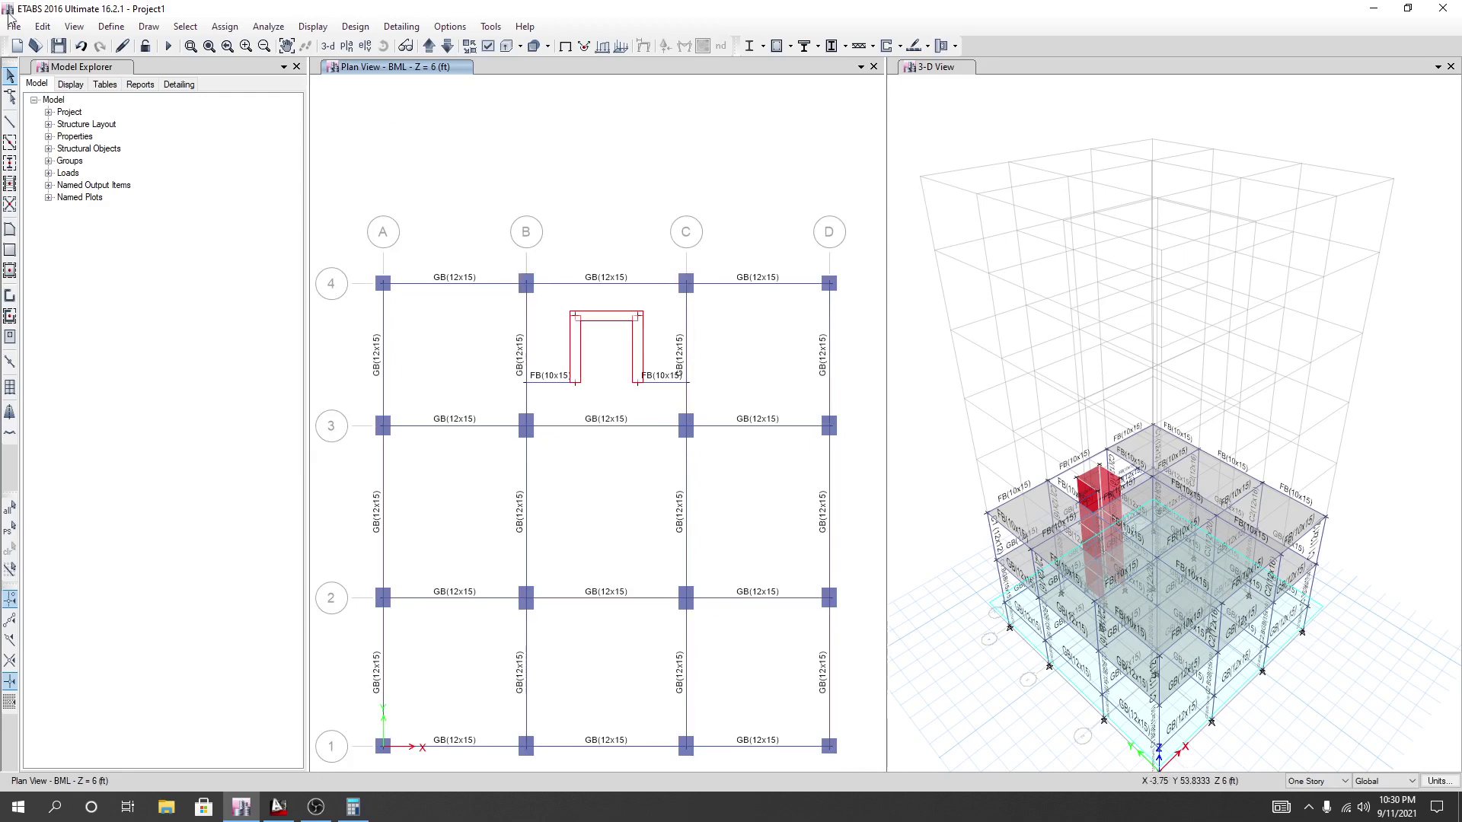
click(119, 29)
click(120, 29)
click(74, 25)
click(369, 137)
right_click(366, 136)
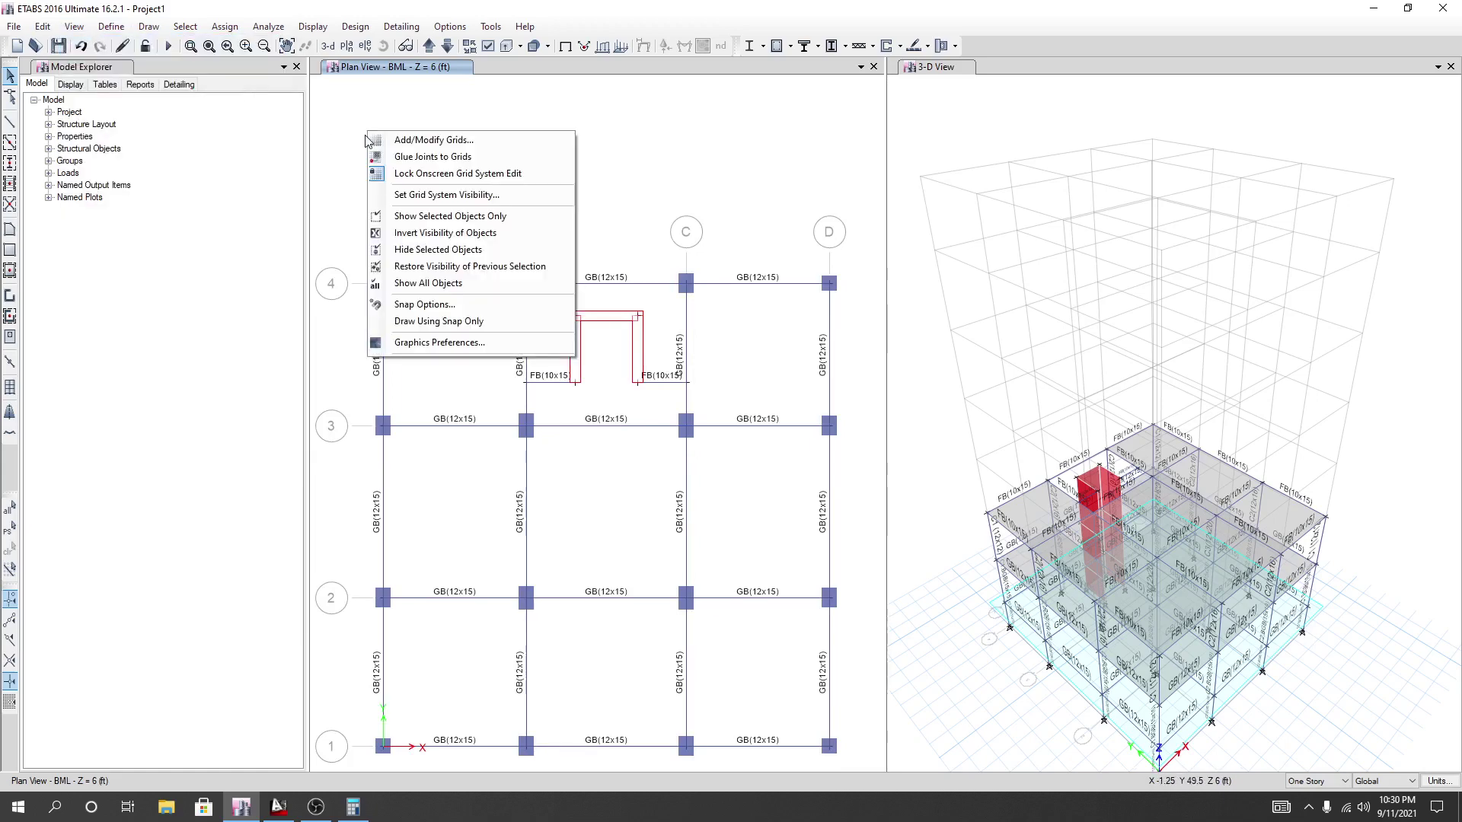
click(416, 141)
drag(617, 189, 153, 189)
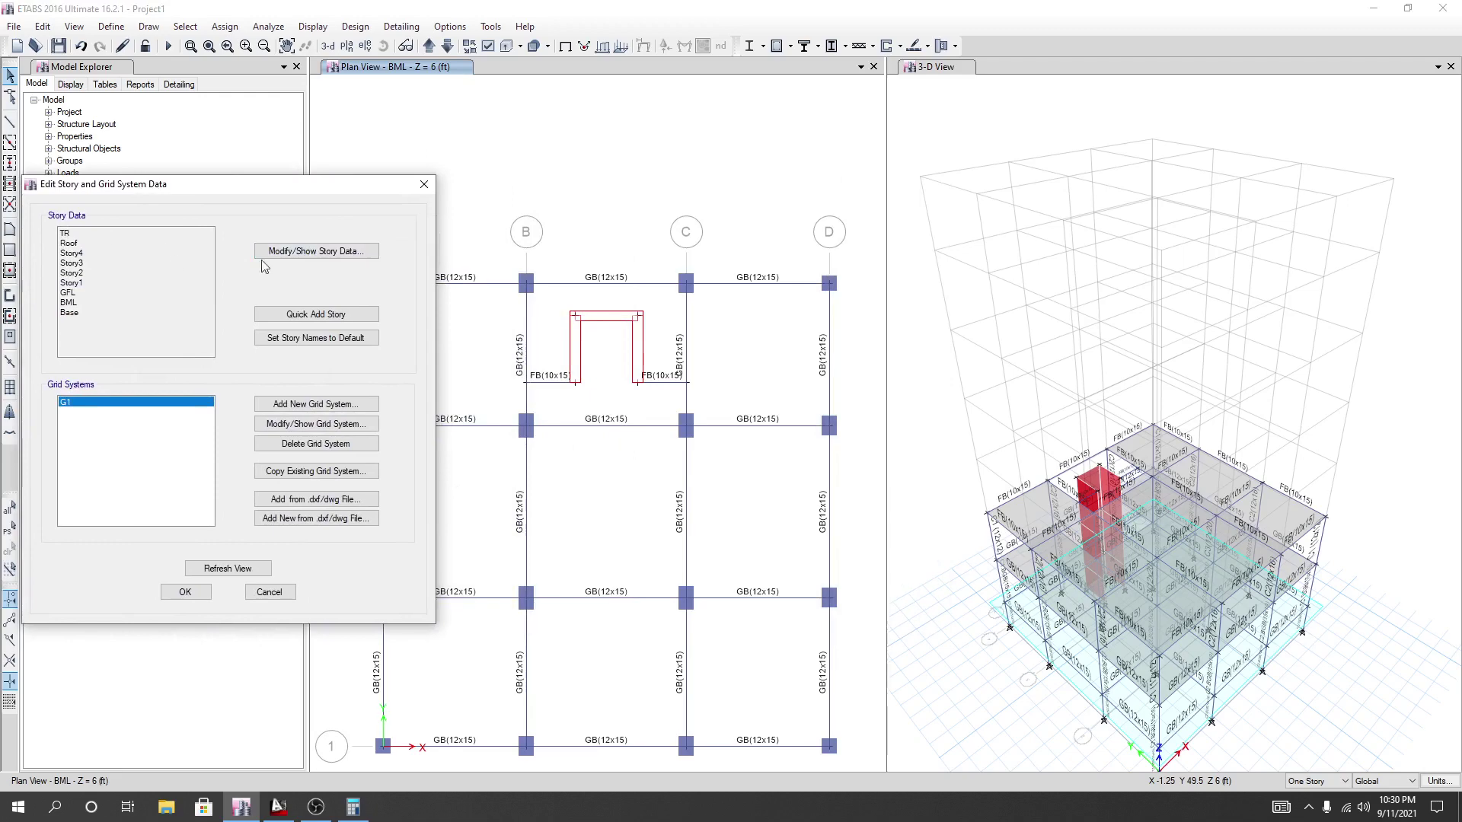
click(305, 254)
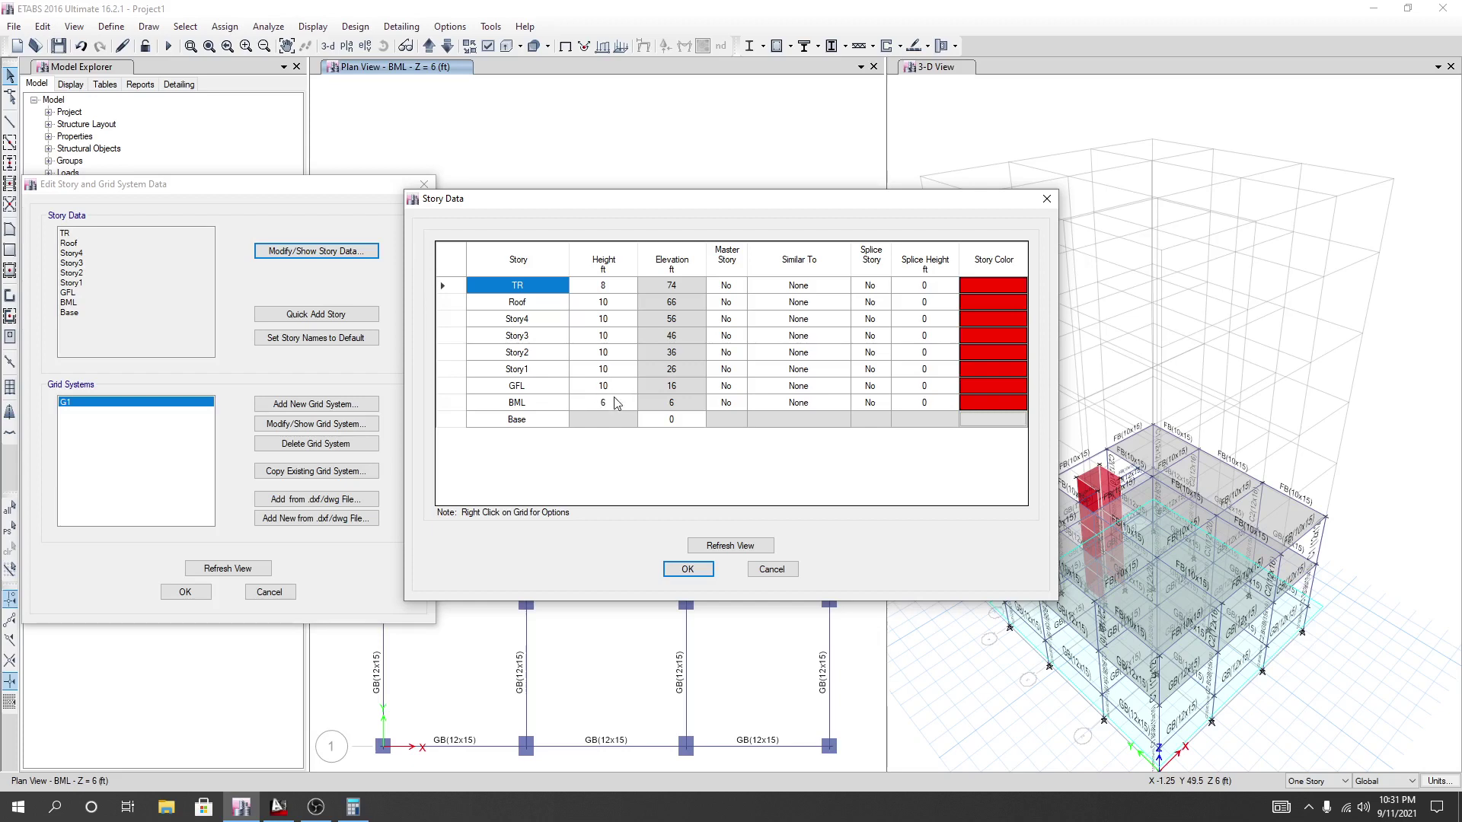
key(F2)
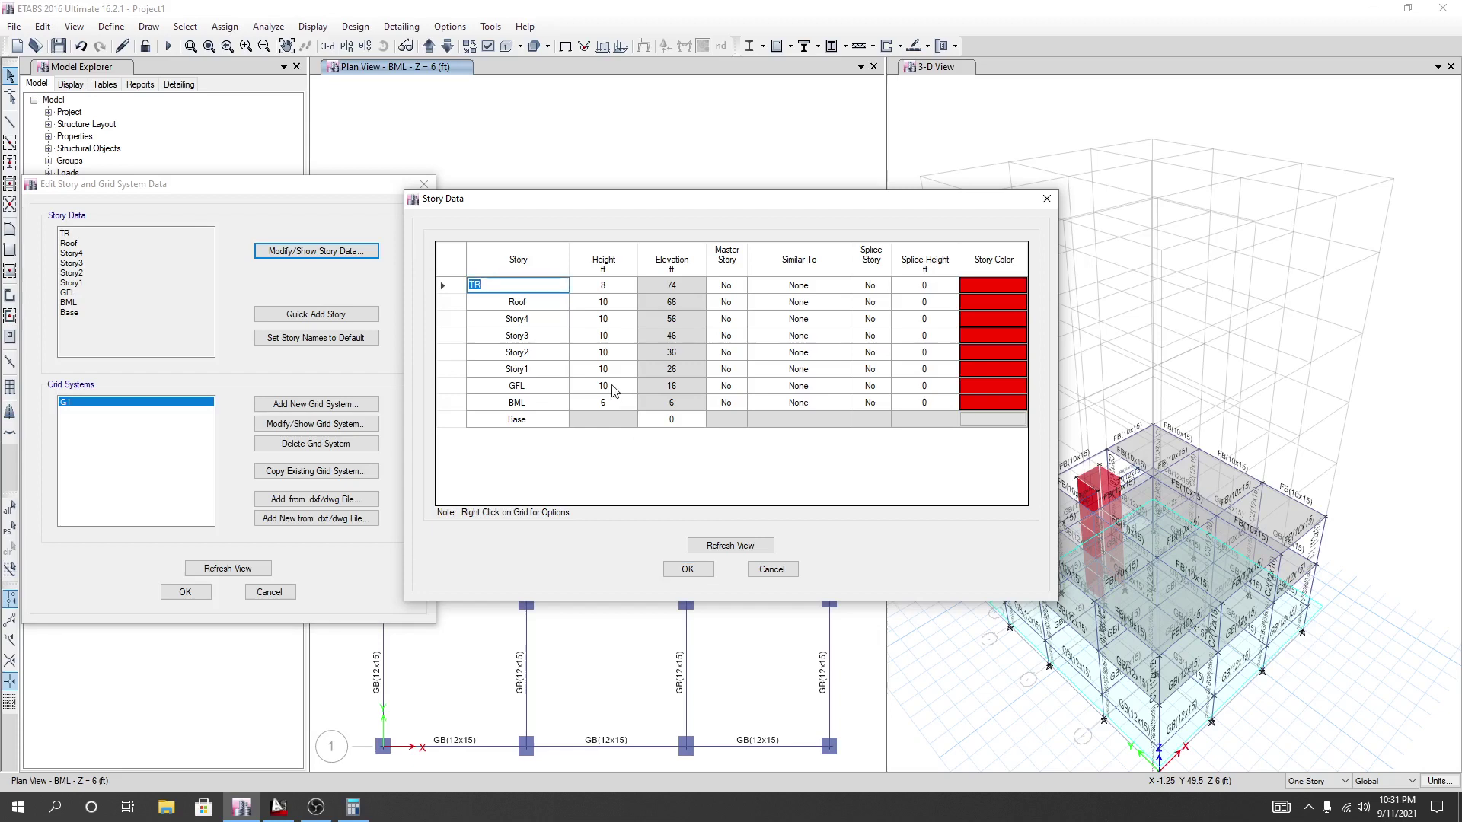
drag(585, 205, 598, 209)
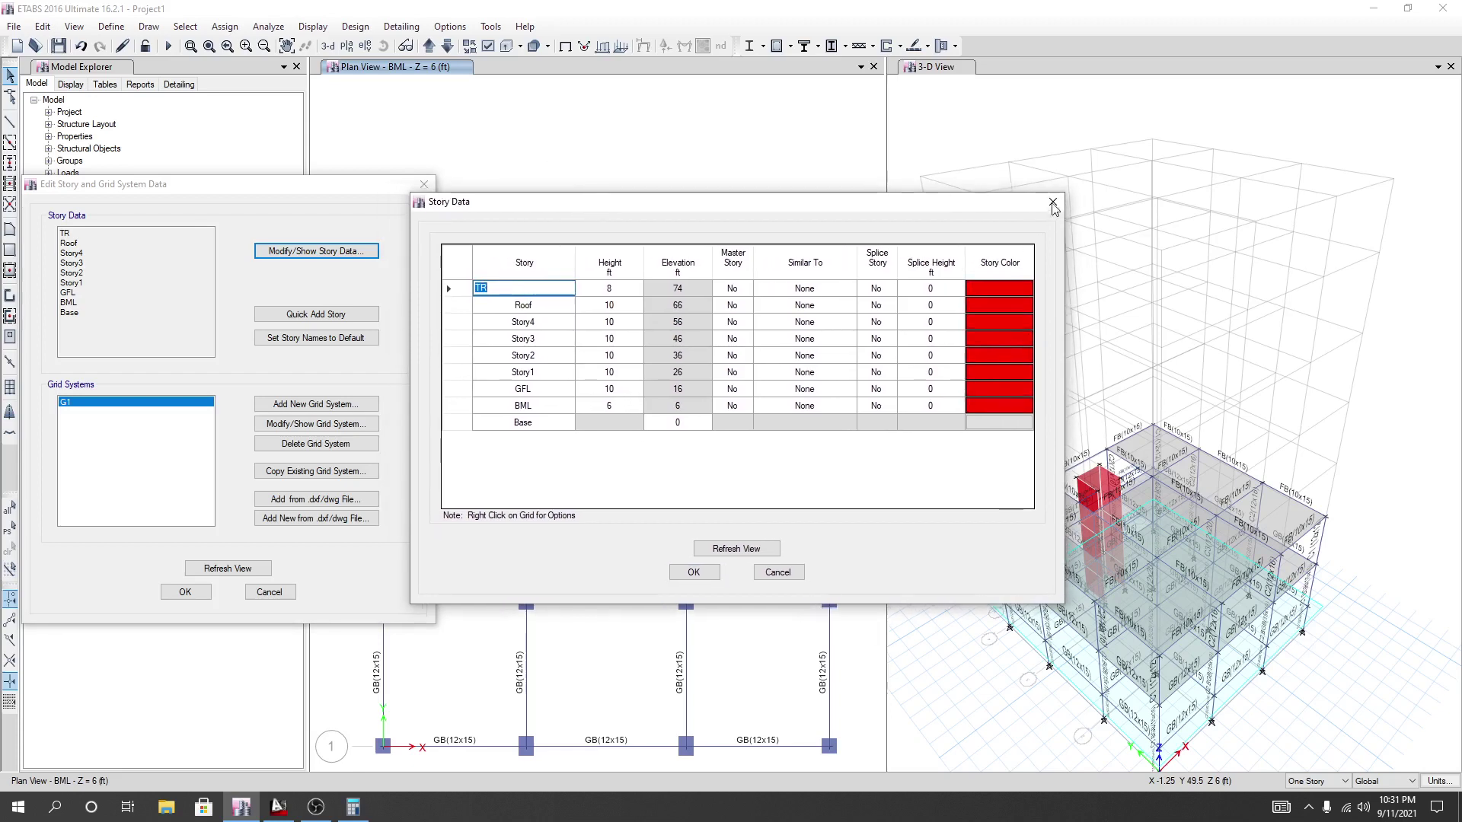
Close the story data and open the data of grid system G1 for editing.
drag(956, 207, 949, 210)
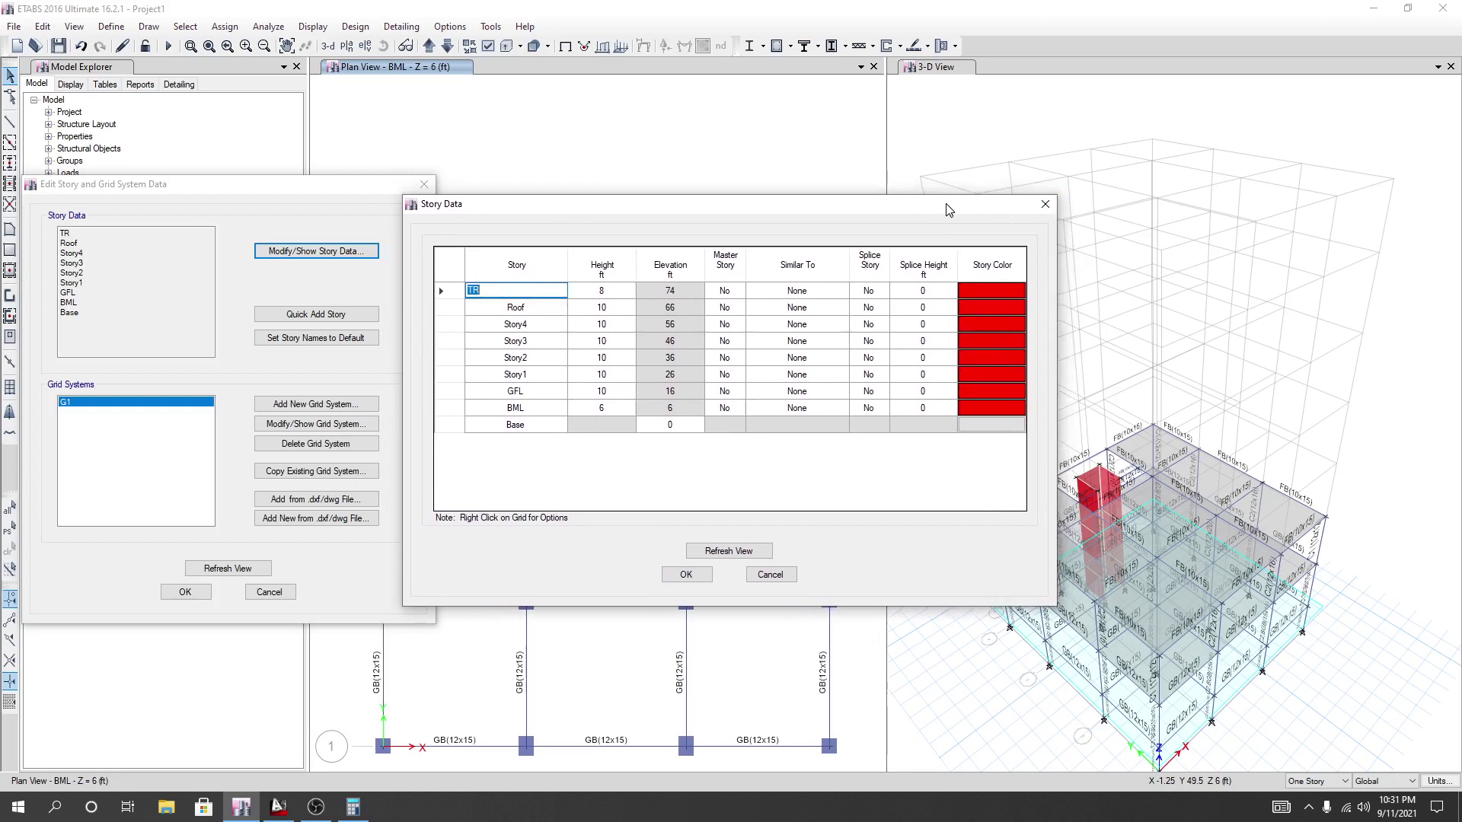
click(1044, 205)
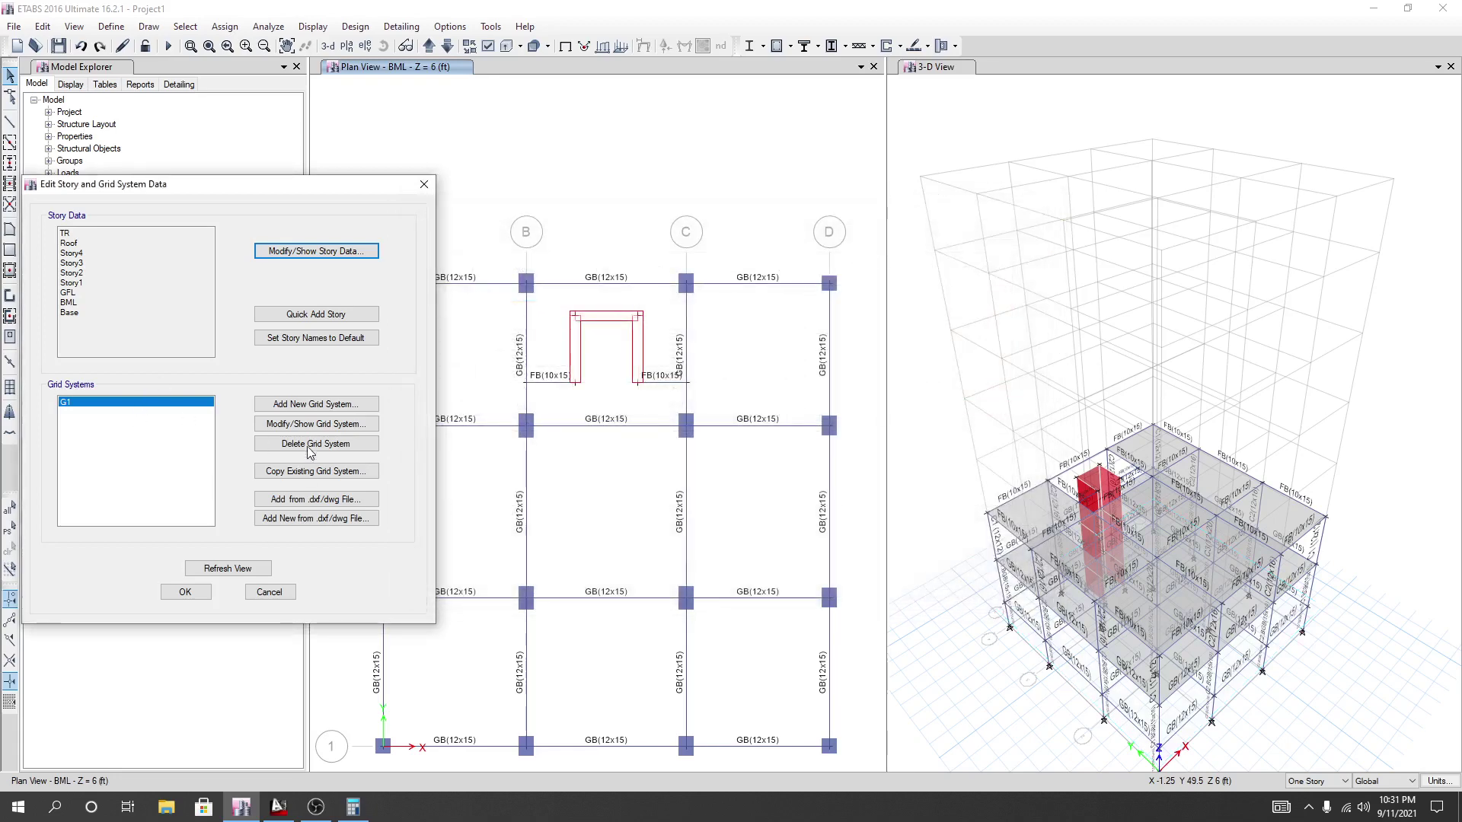
click(313, 430)
drag(782, 122, 725, 124)
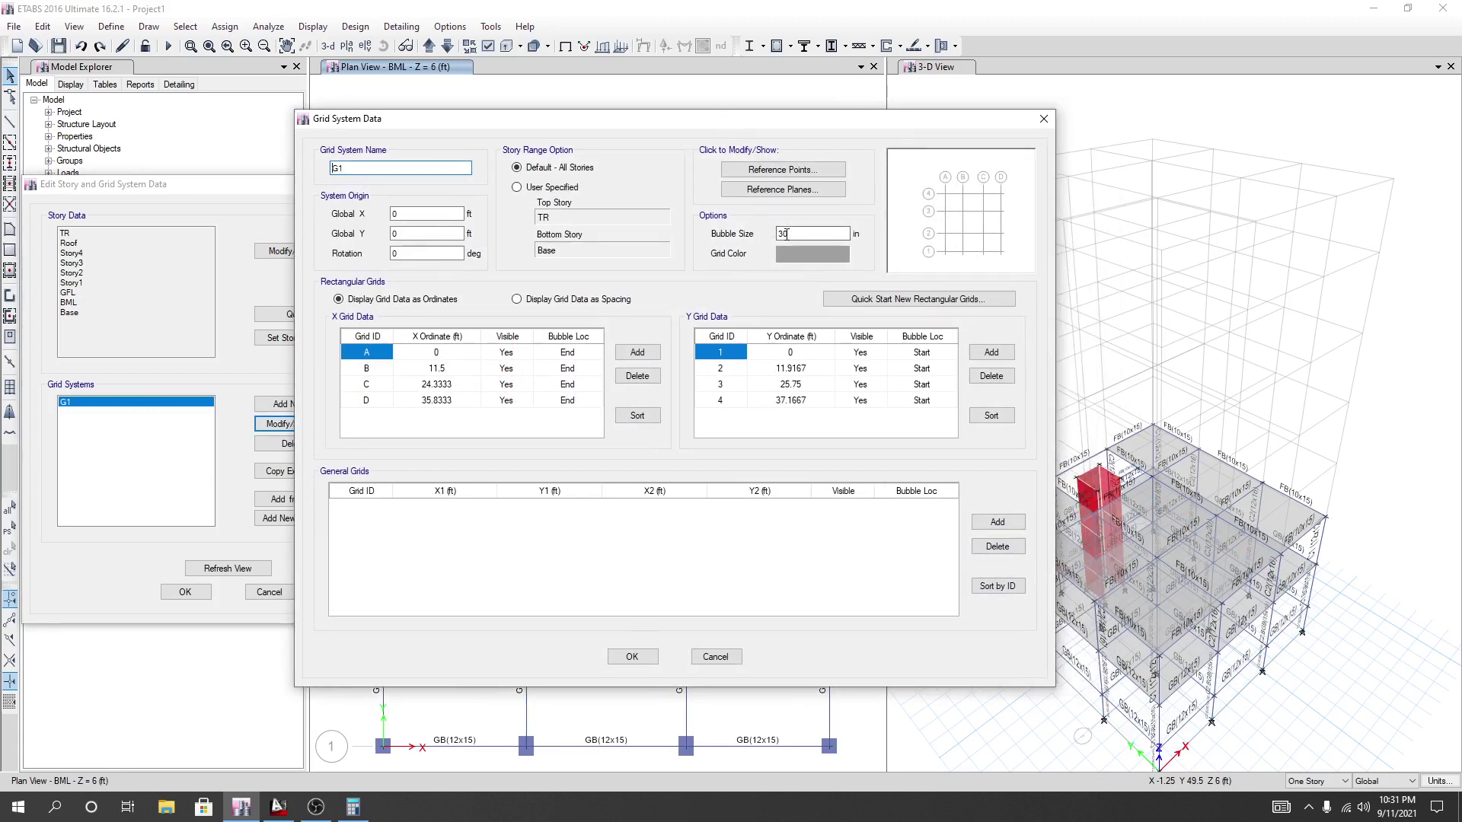
Open the reference planes of grid system G1 and add a new horizontal reference plane entry.
click(784, 191)
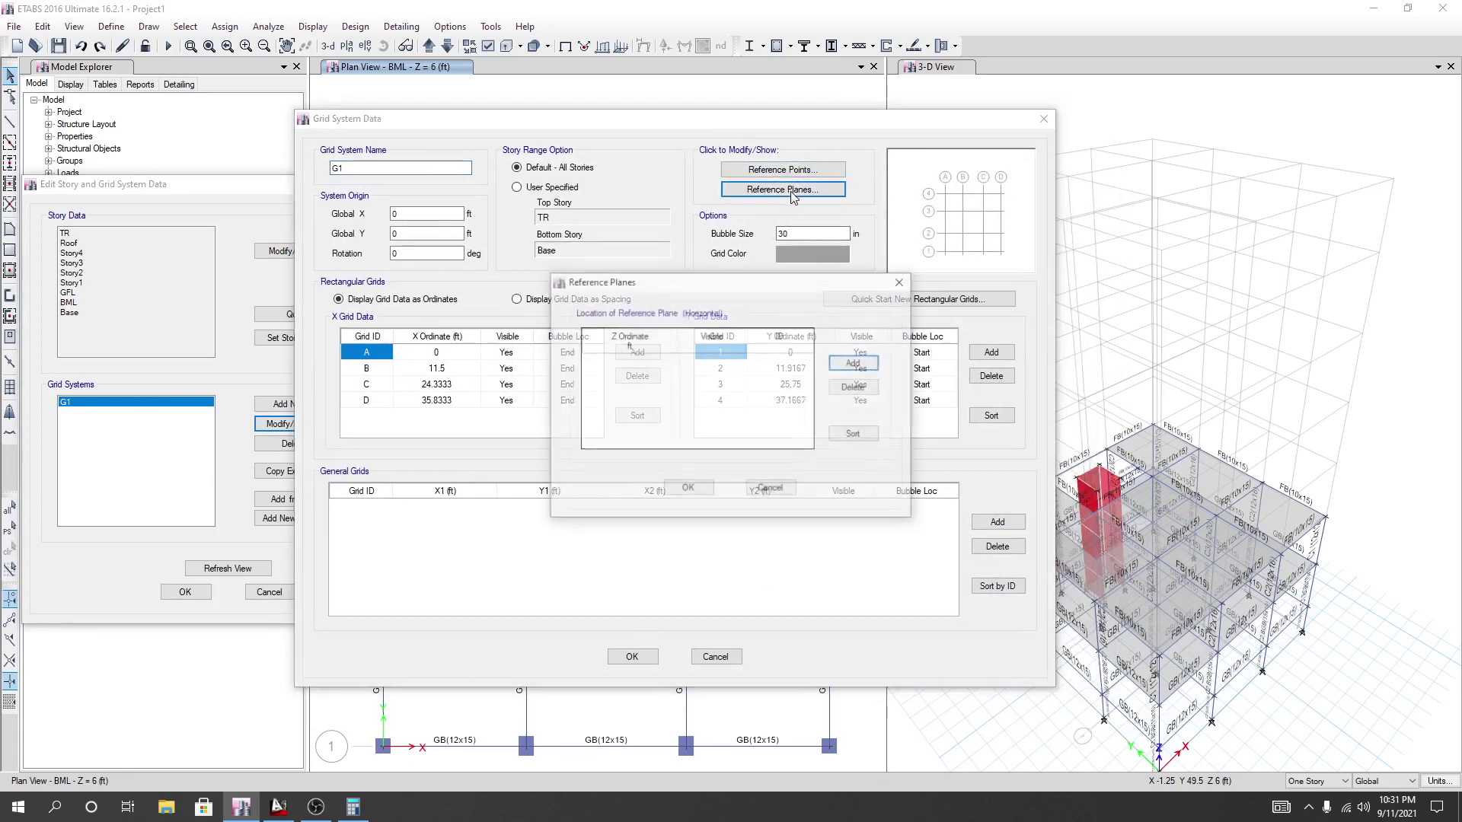
click(902, 281)
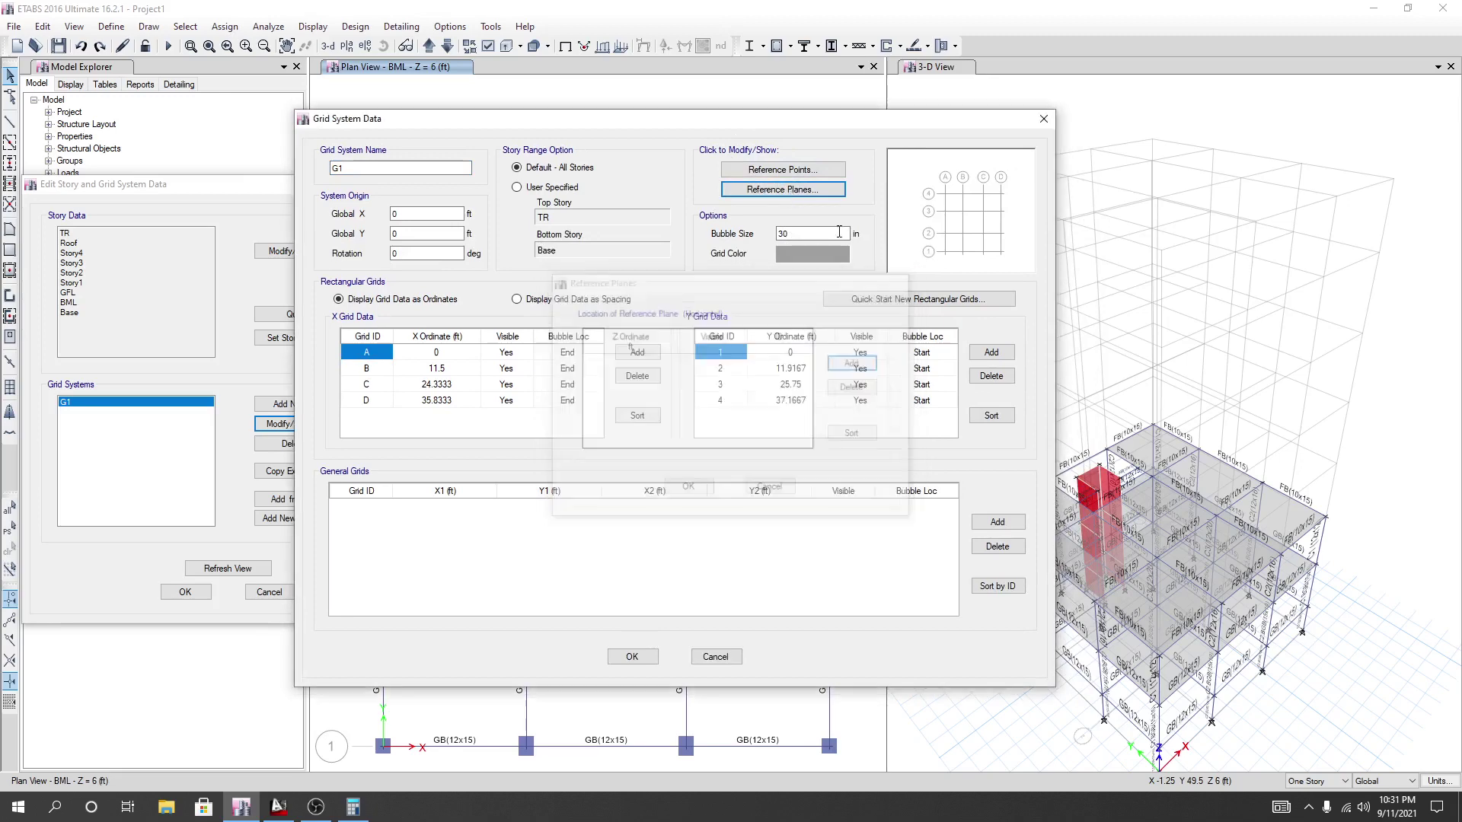
click(792, 171)
click(920, 279)
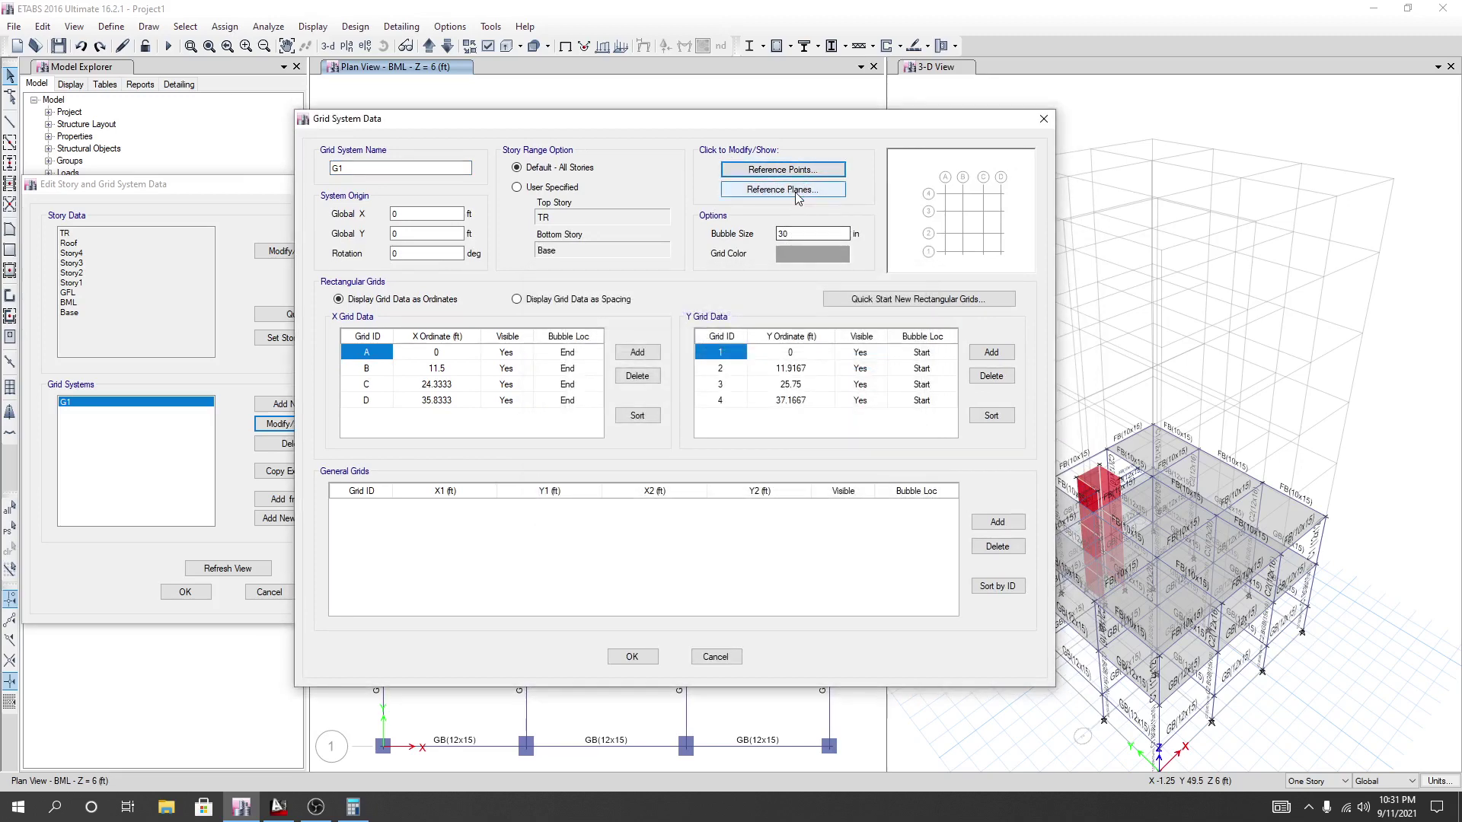
click(784, 189)
drag(713, 280, 514, 263)
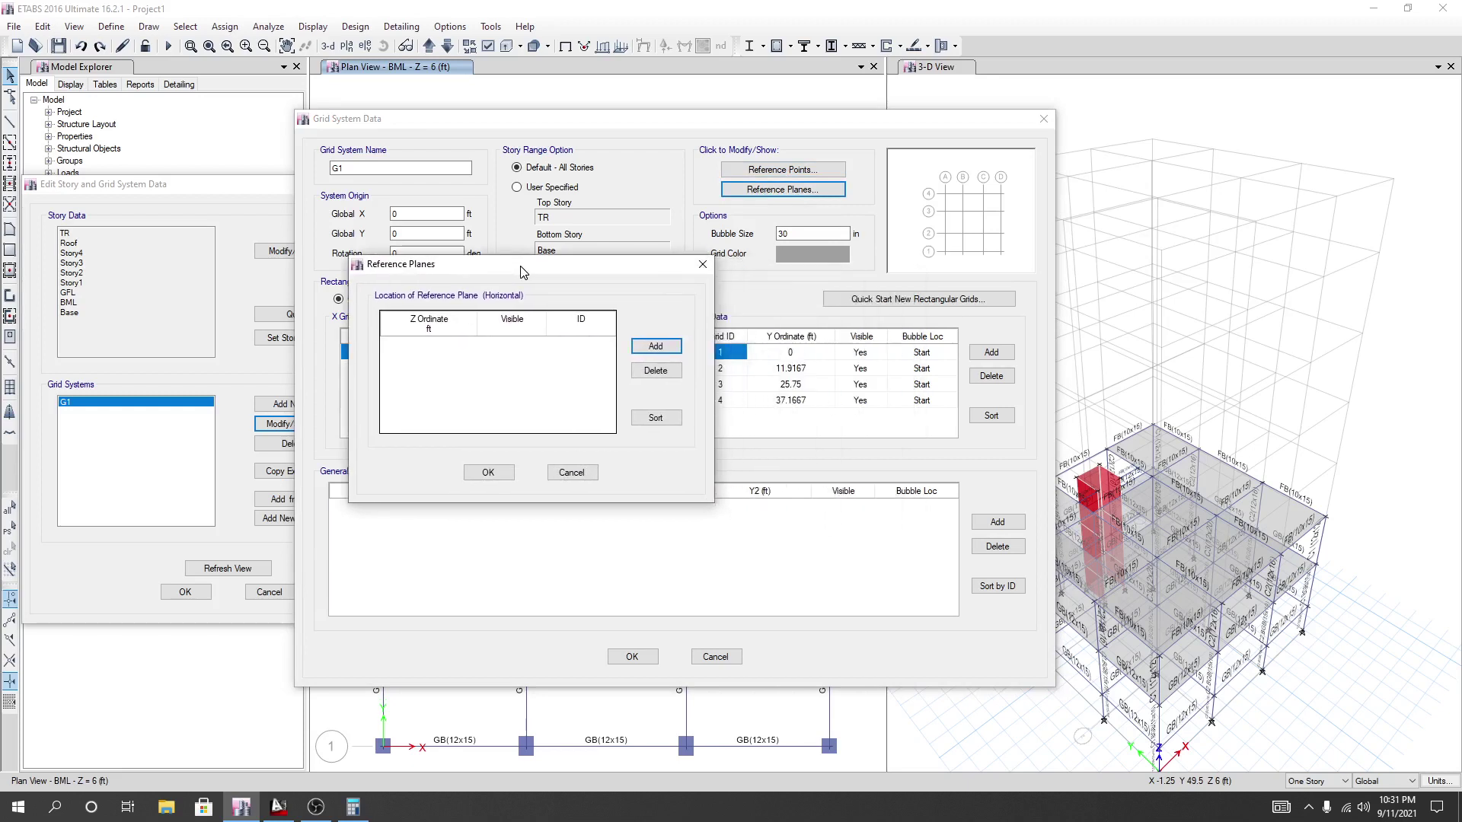
click(655, 347)
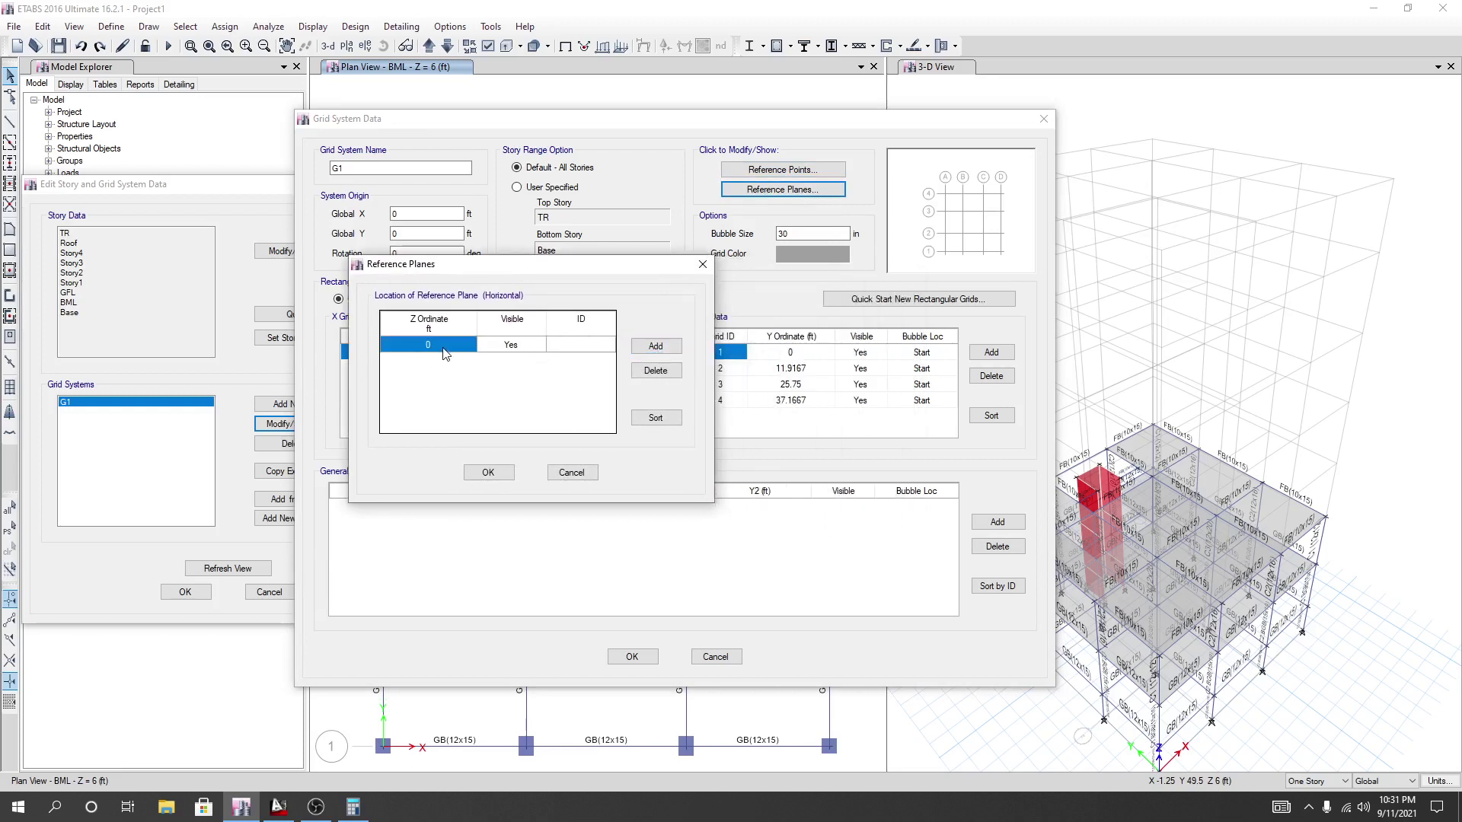
click(438, 344)
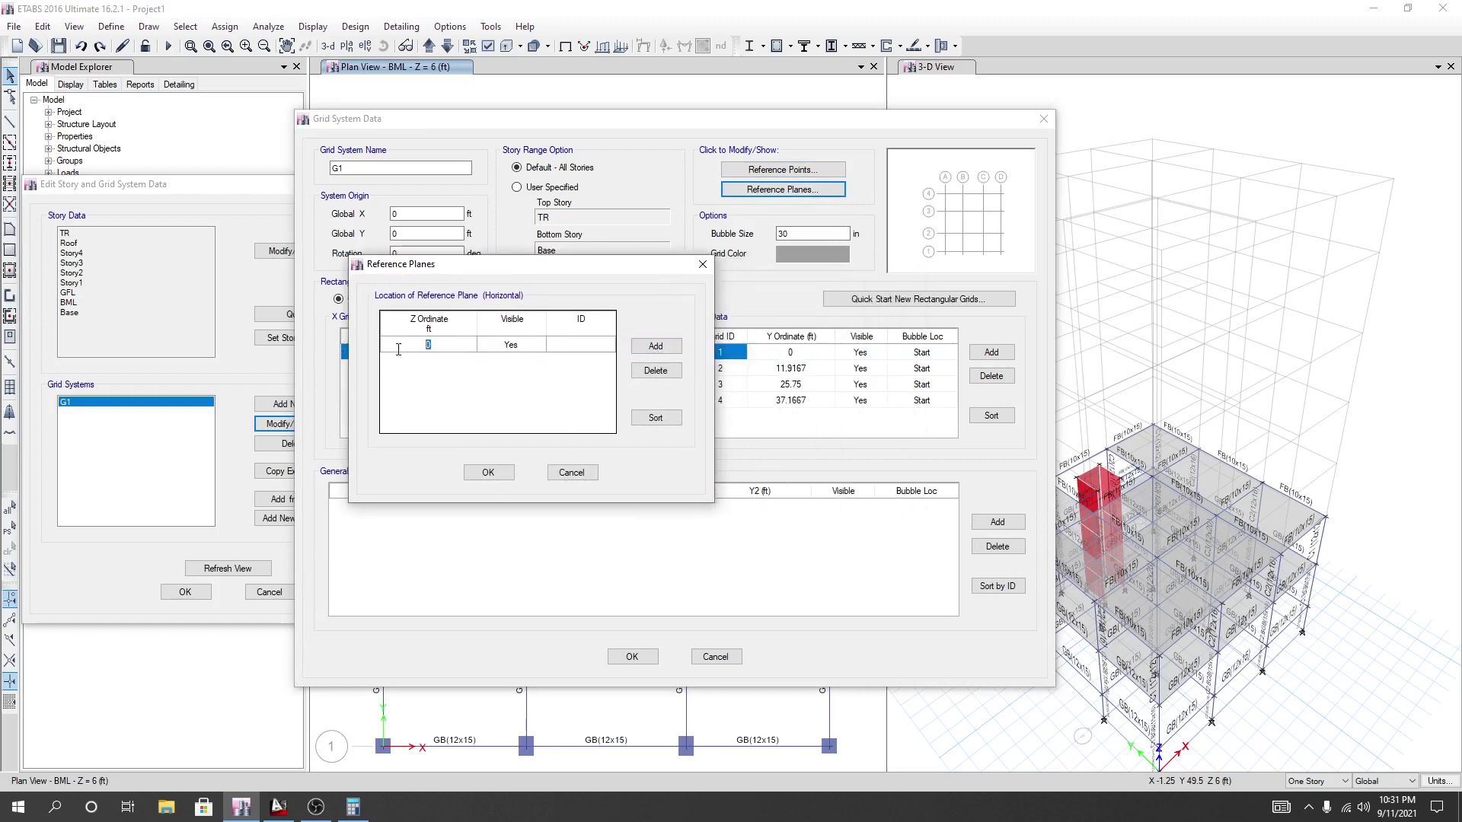
Switch to Calculator and keep it on top, clear of the reference planes dialog.
click(14, 806)
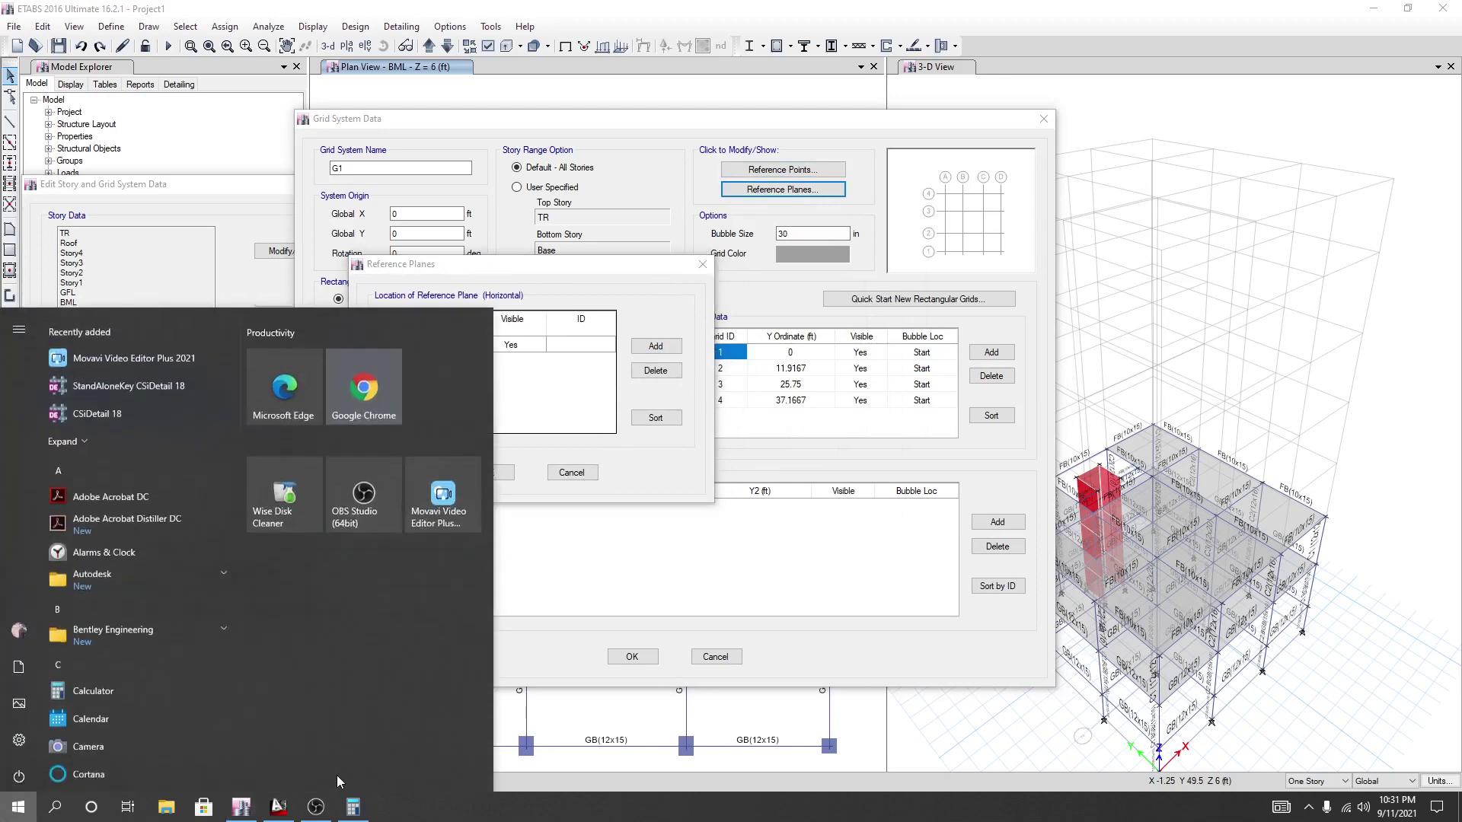
click(351, 809)
click(1300, 516)
click(1359, 555)
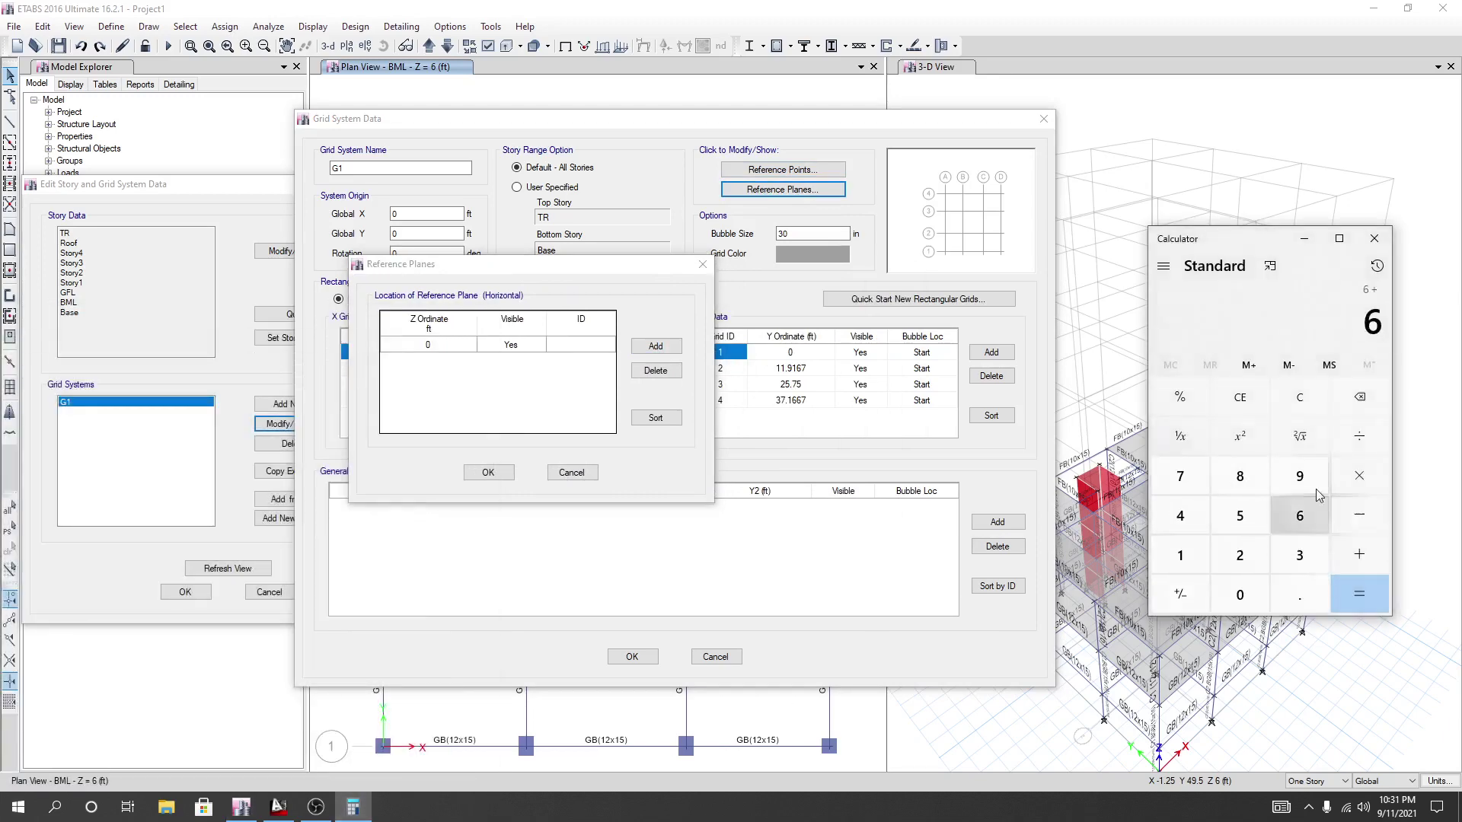
click(1269, 266)
drag(1300, 39, 1249, 279)
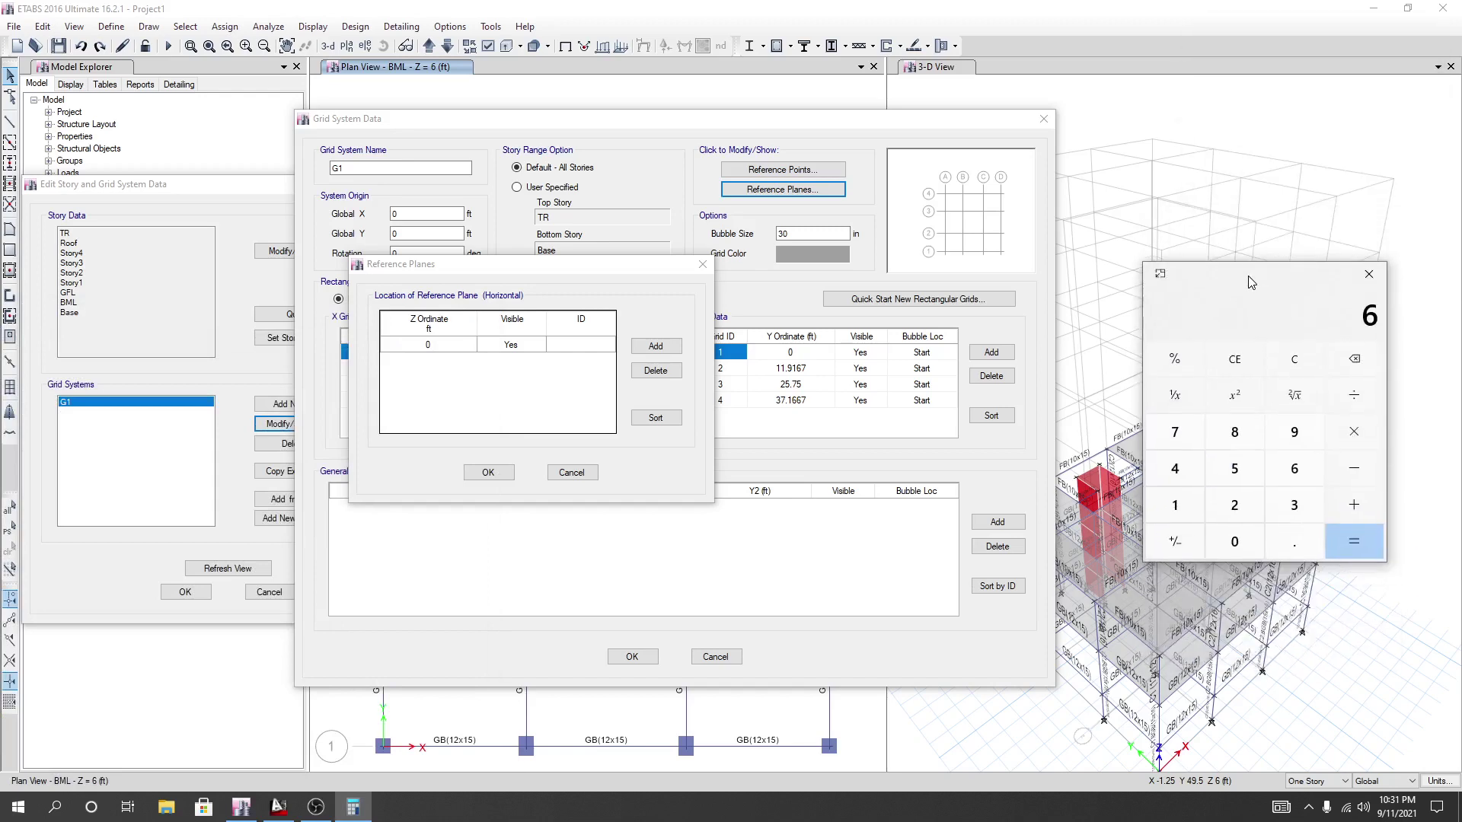
click(1299, 365)
click(1175, 505)
click(1235, 541)
click(1363, 394)
click(1295, 542)
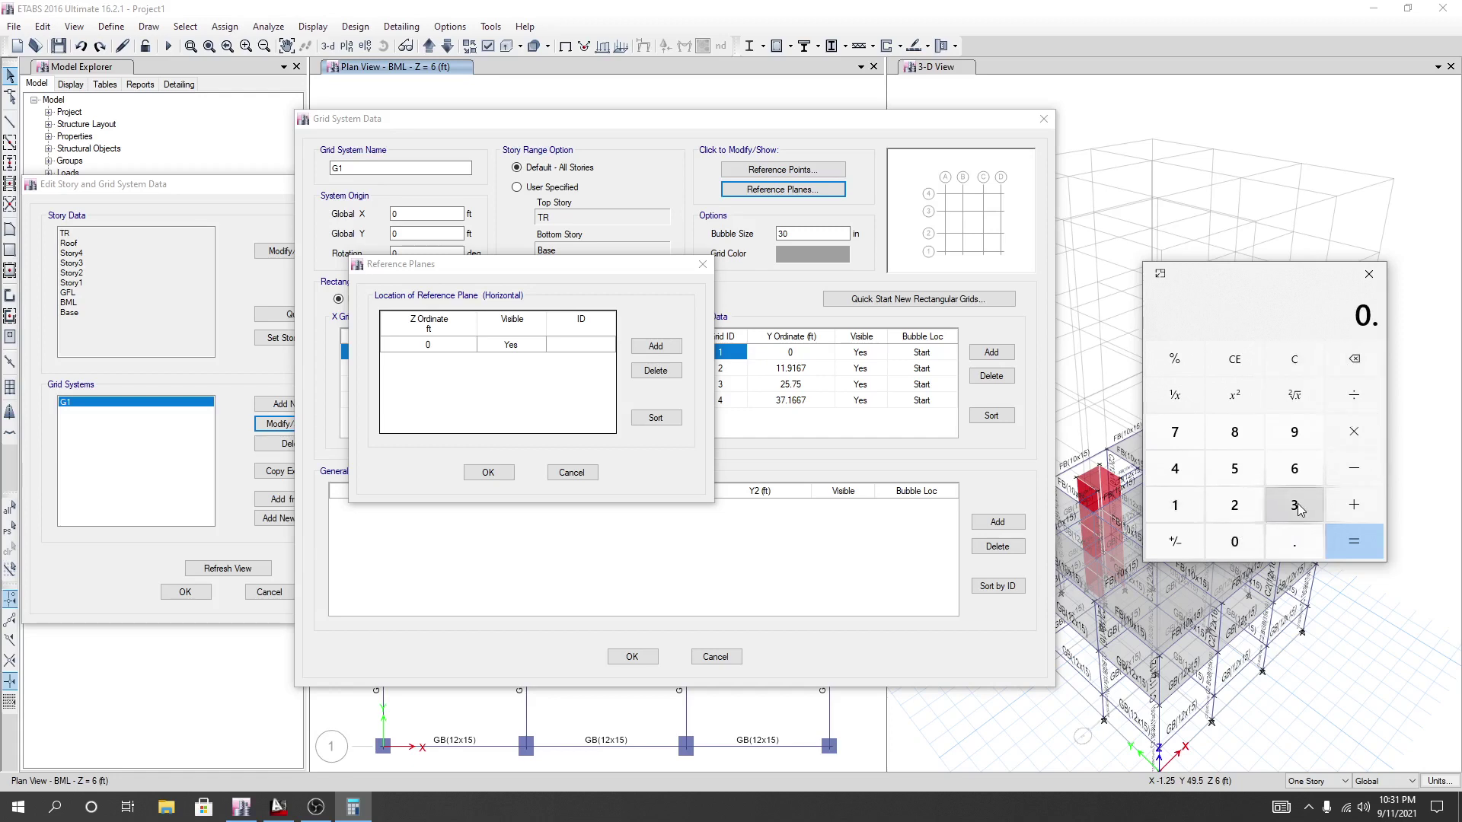
Divide 10 by 3 in Calculator and check all decimals of the result.
click(1295, 358)
click(1175, 505)
click(1235, 542)
click(1294, 505)
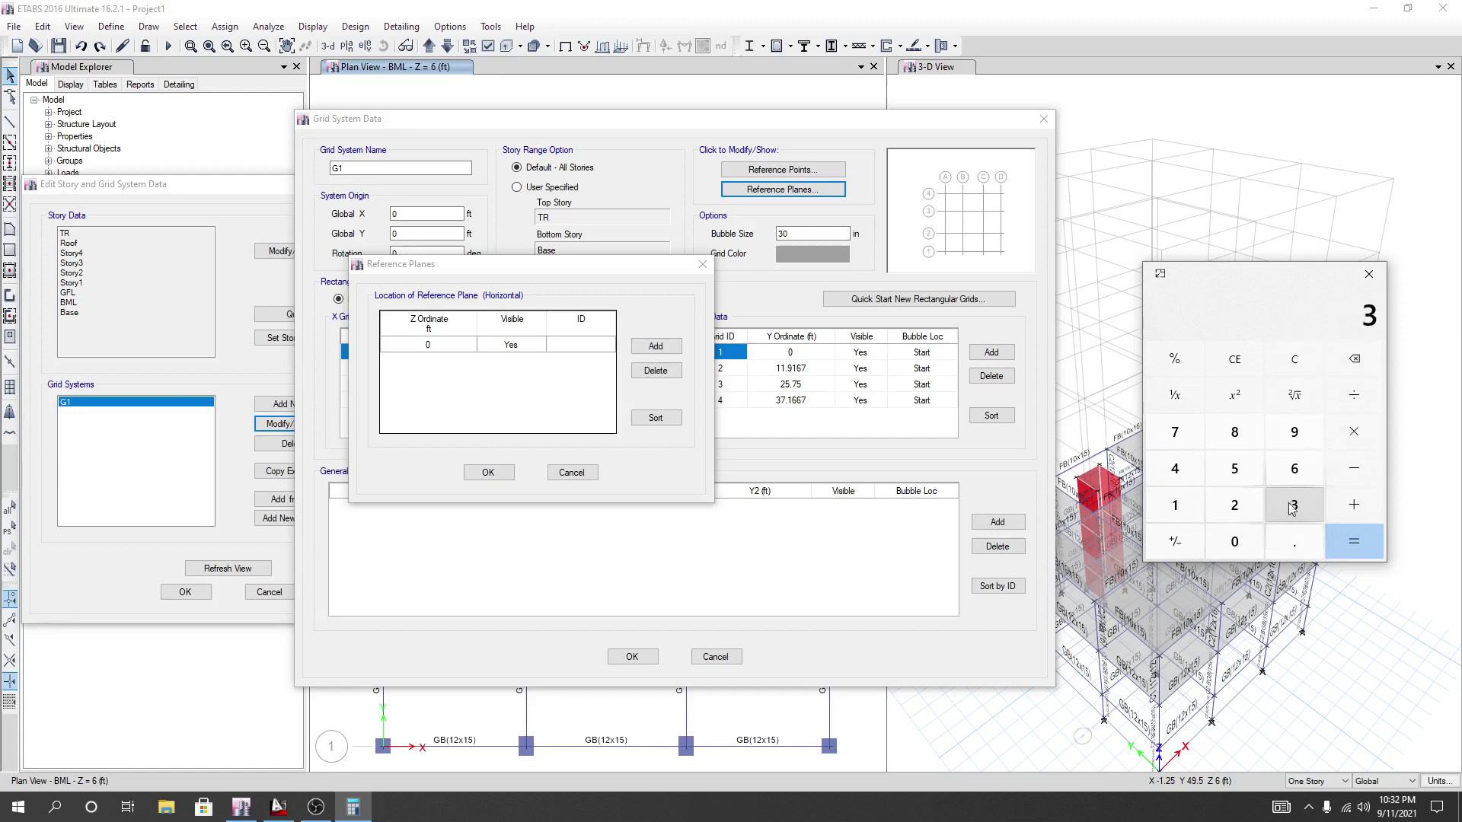
click(1360, 547)
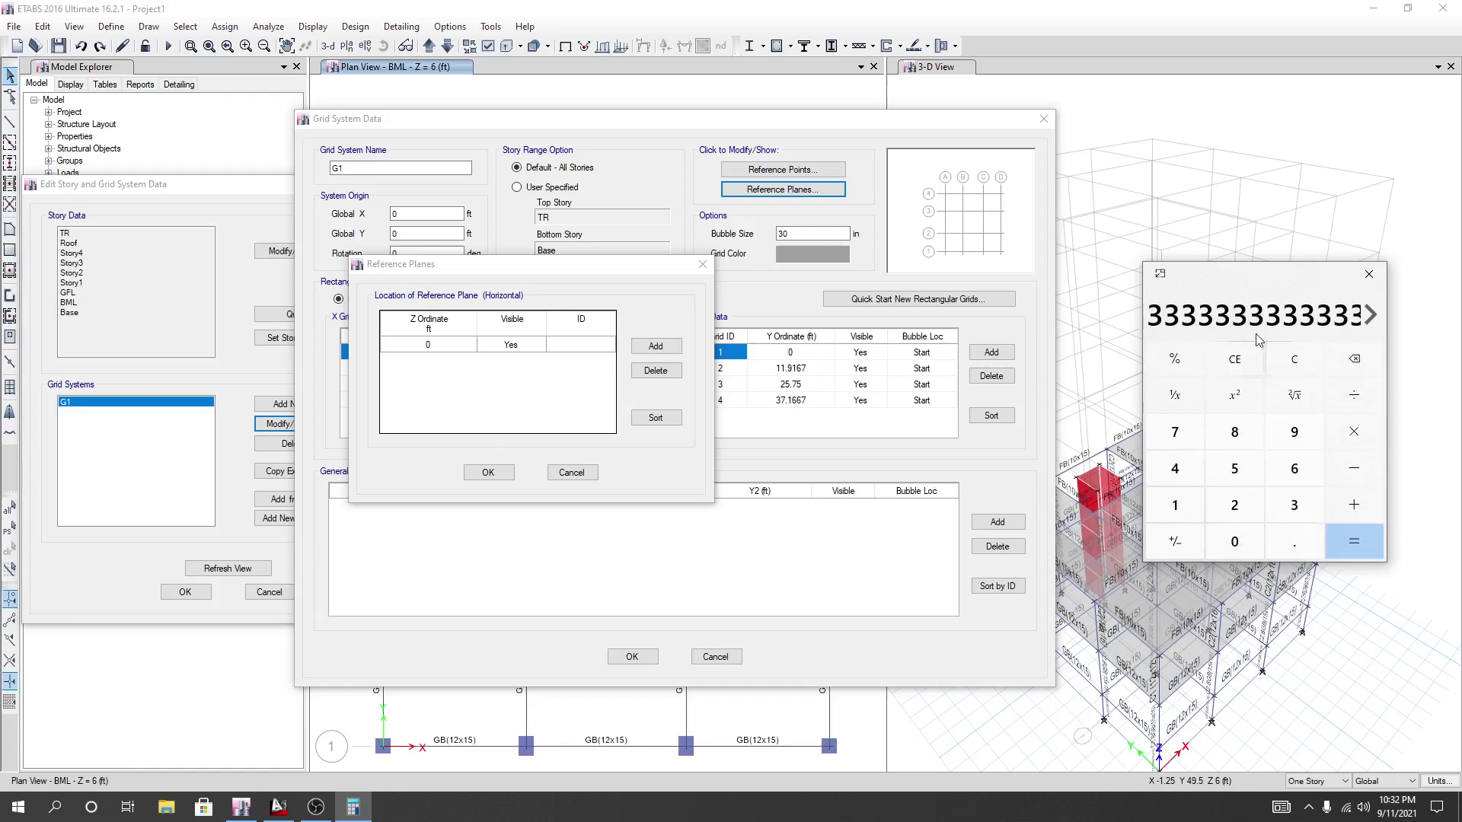
click(1370, 315)
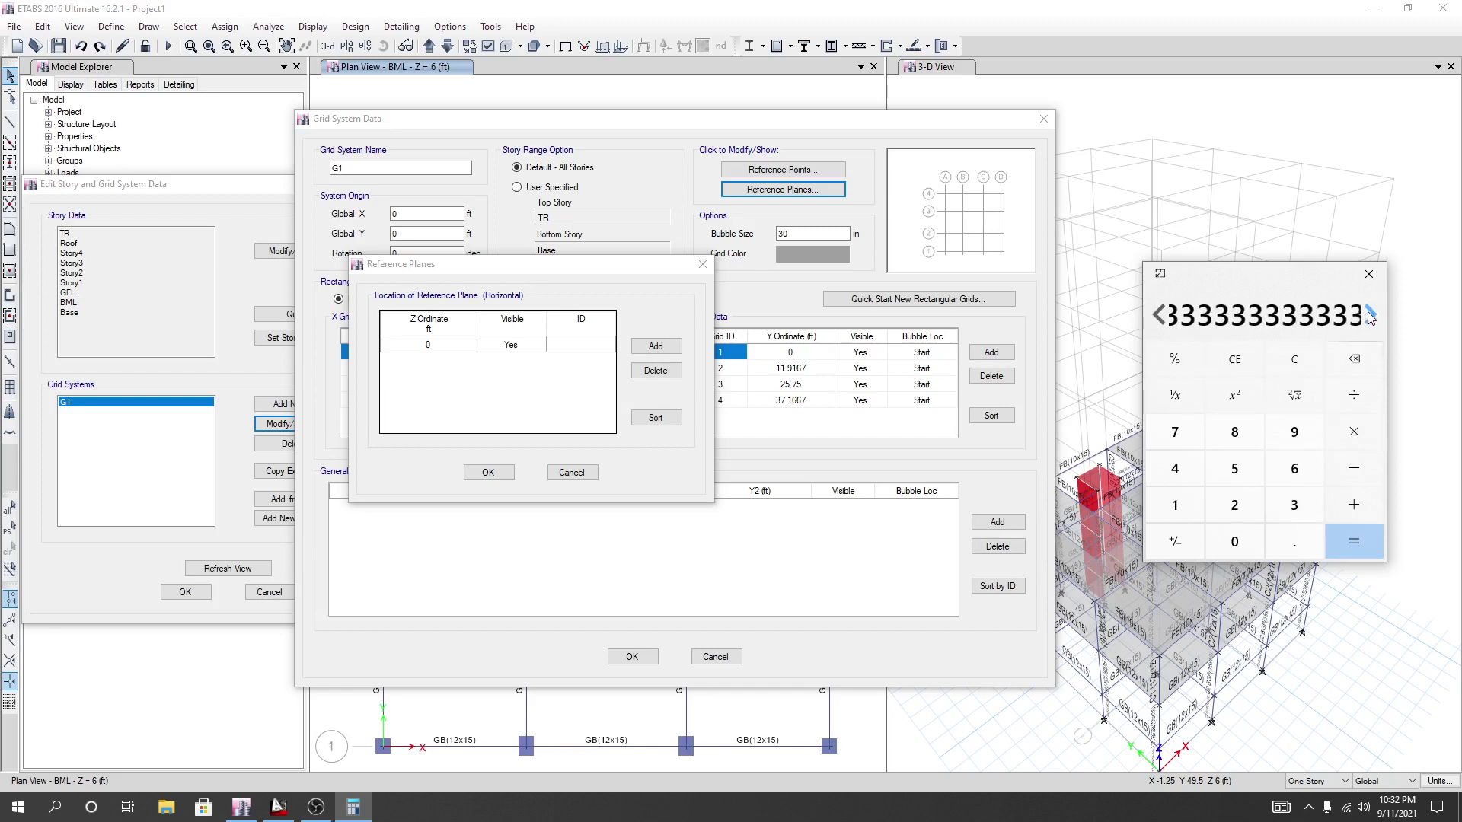
click(1158, 314)
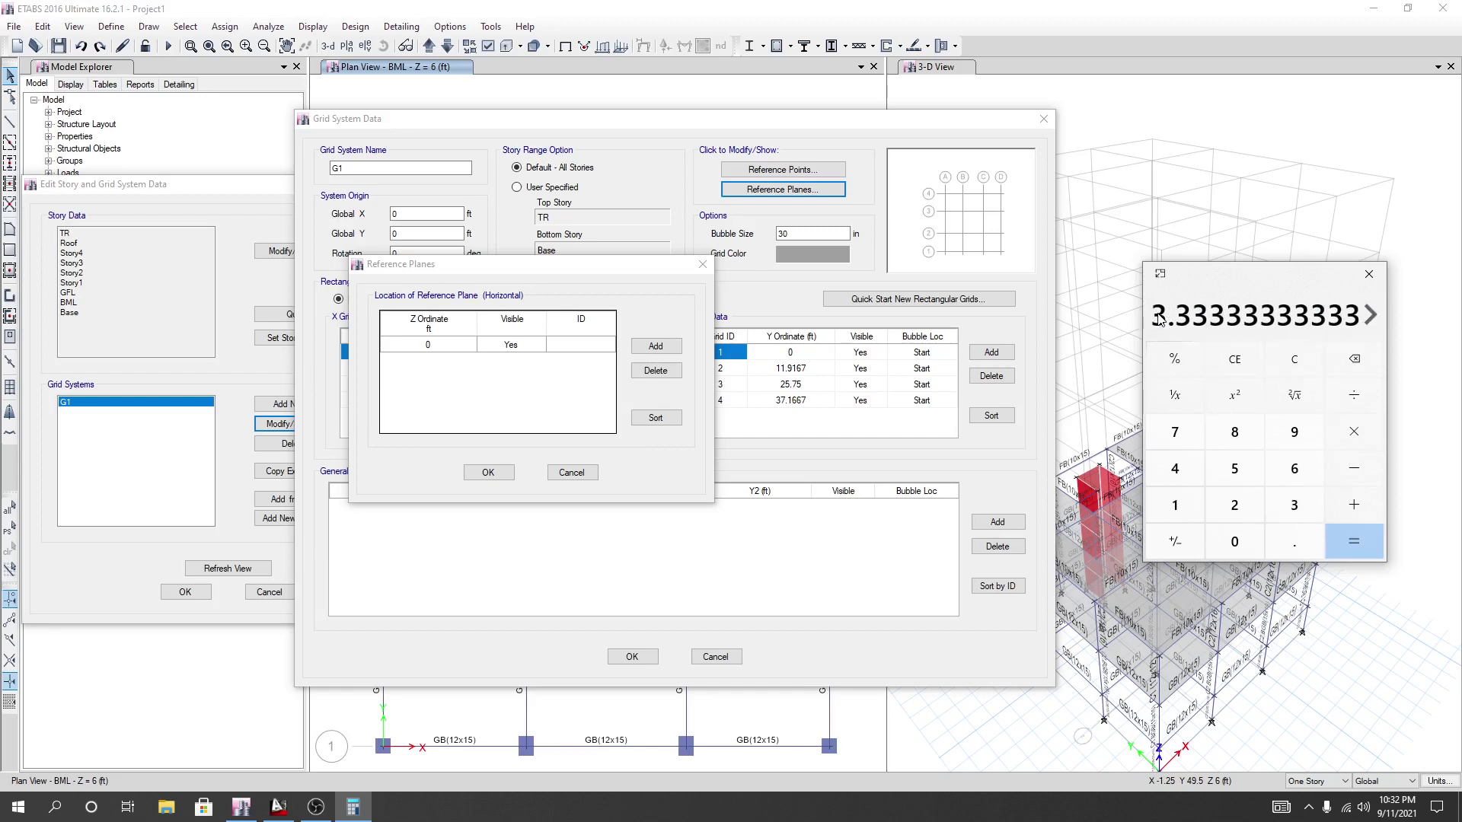
Add 6 to the quotient in Calculator and review the full sum for the first reference plane's elevation.
click(1295, 469)
click(1354, 541)
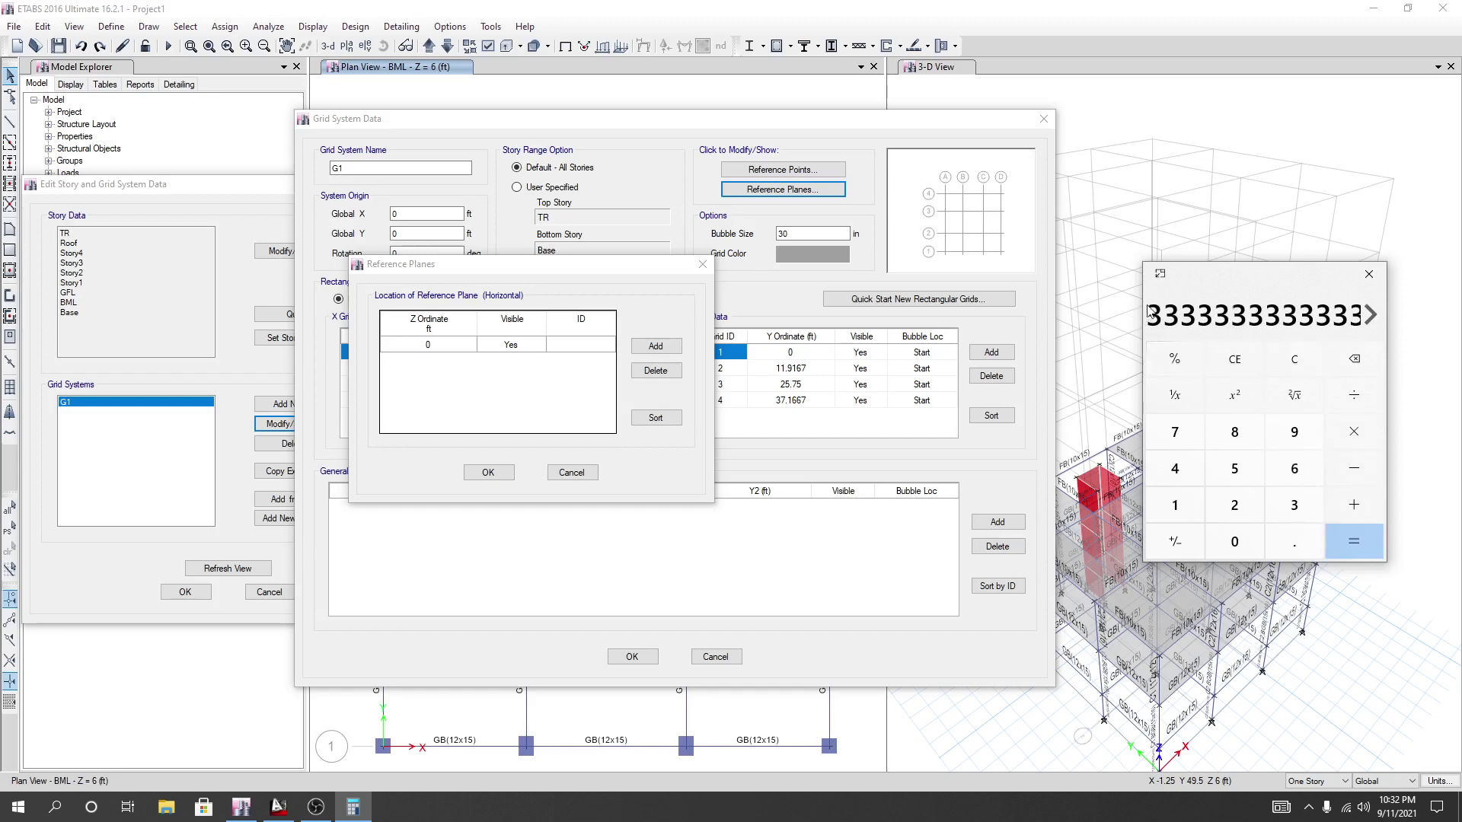
click(1371, 314)
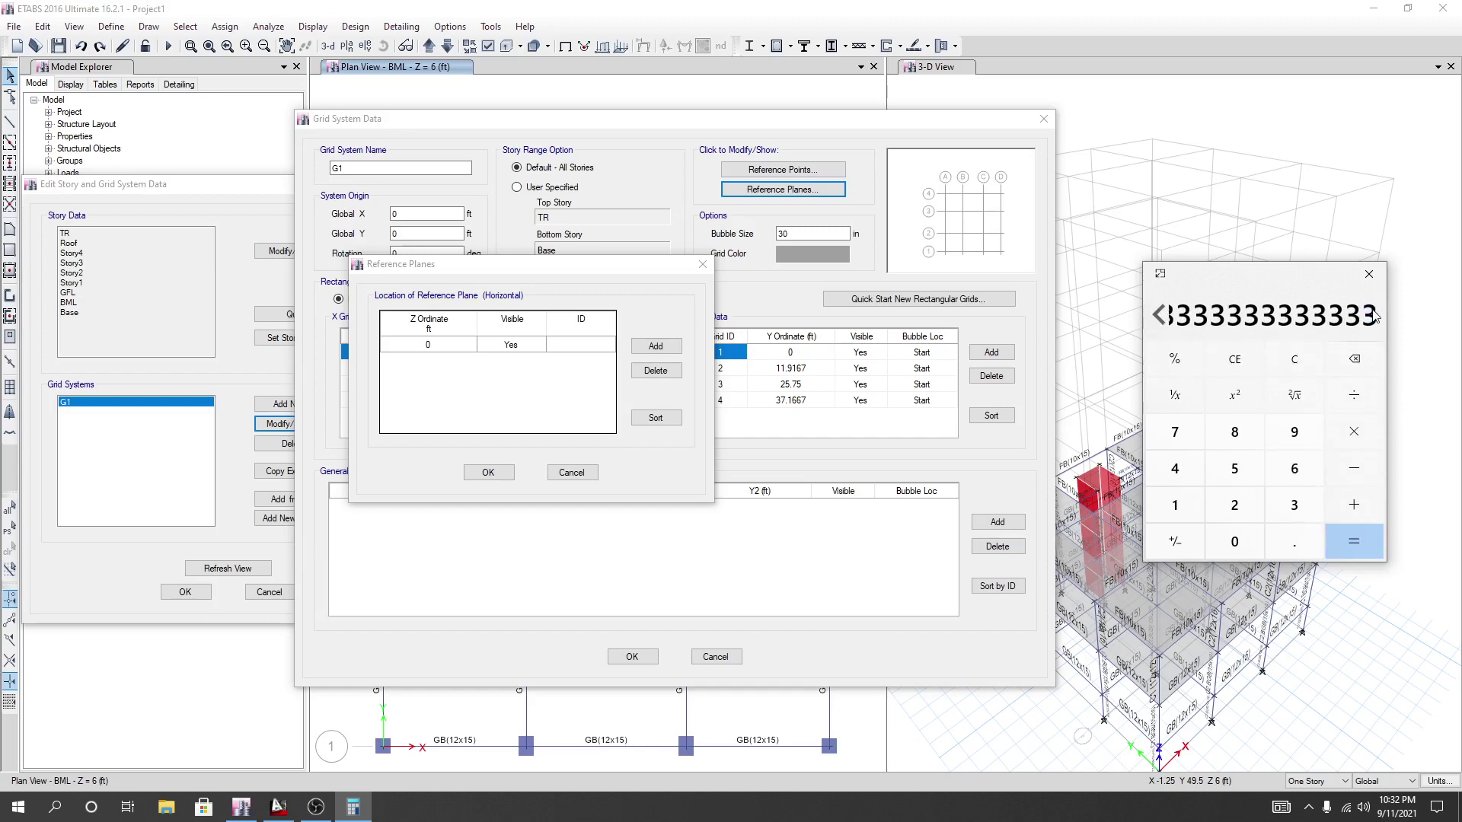
click(1159, 315)
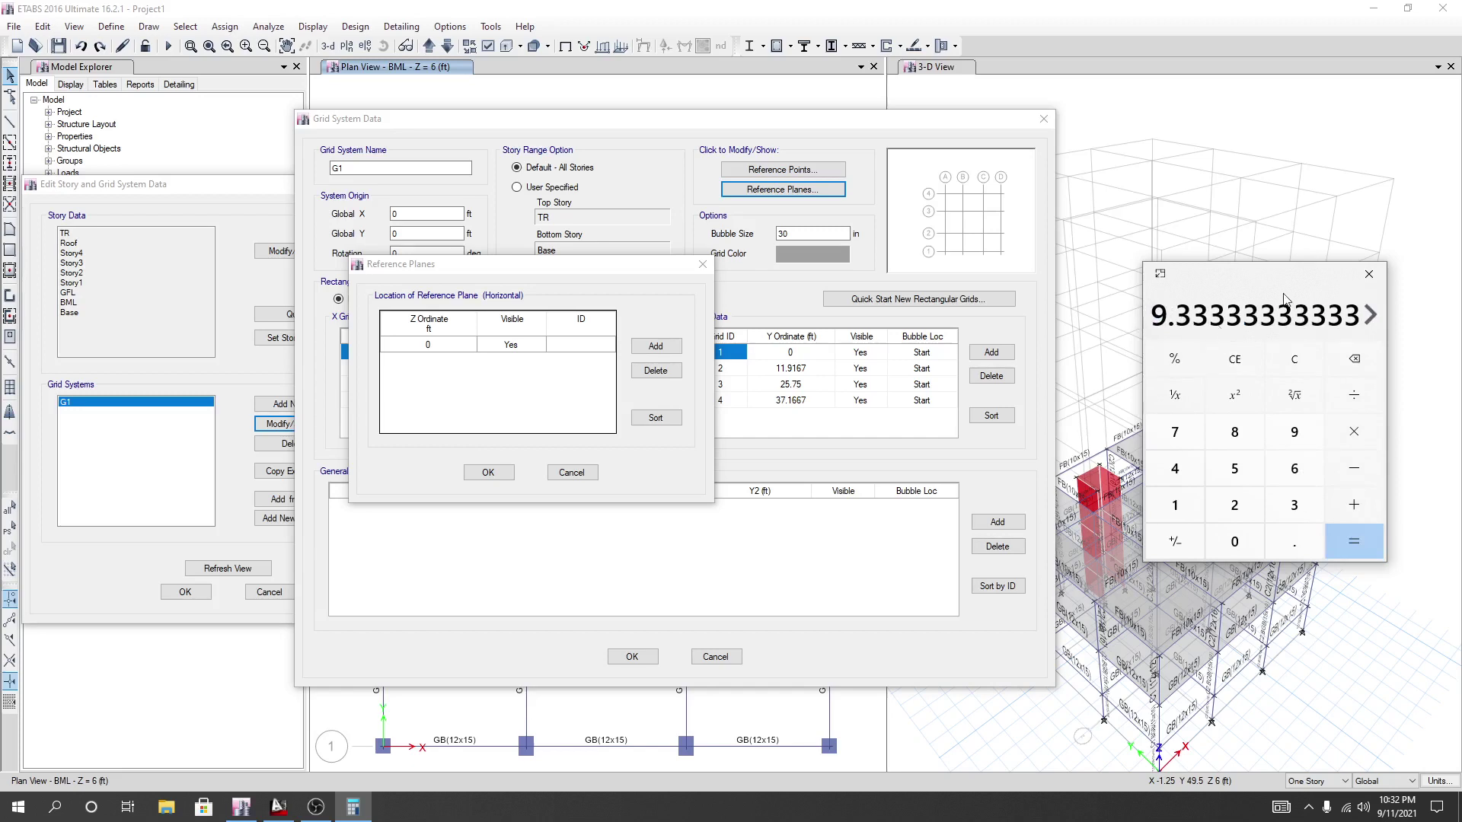
drag(1279, 274, 1283, 274)
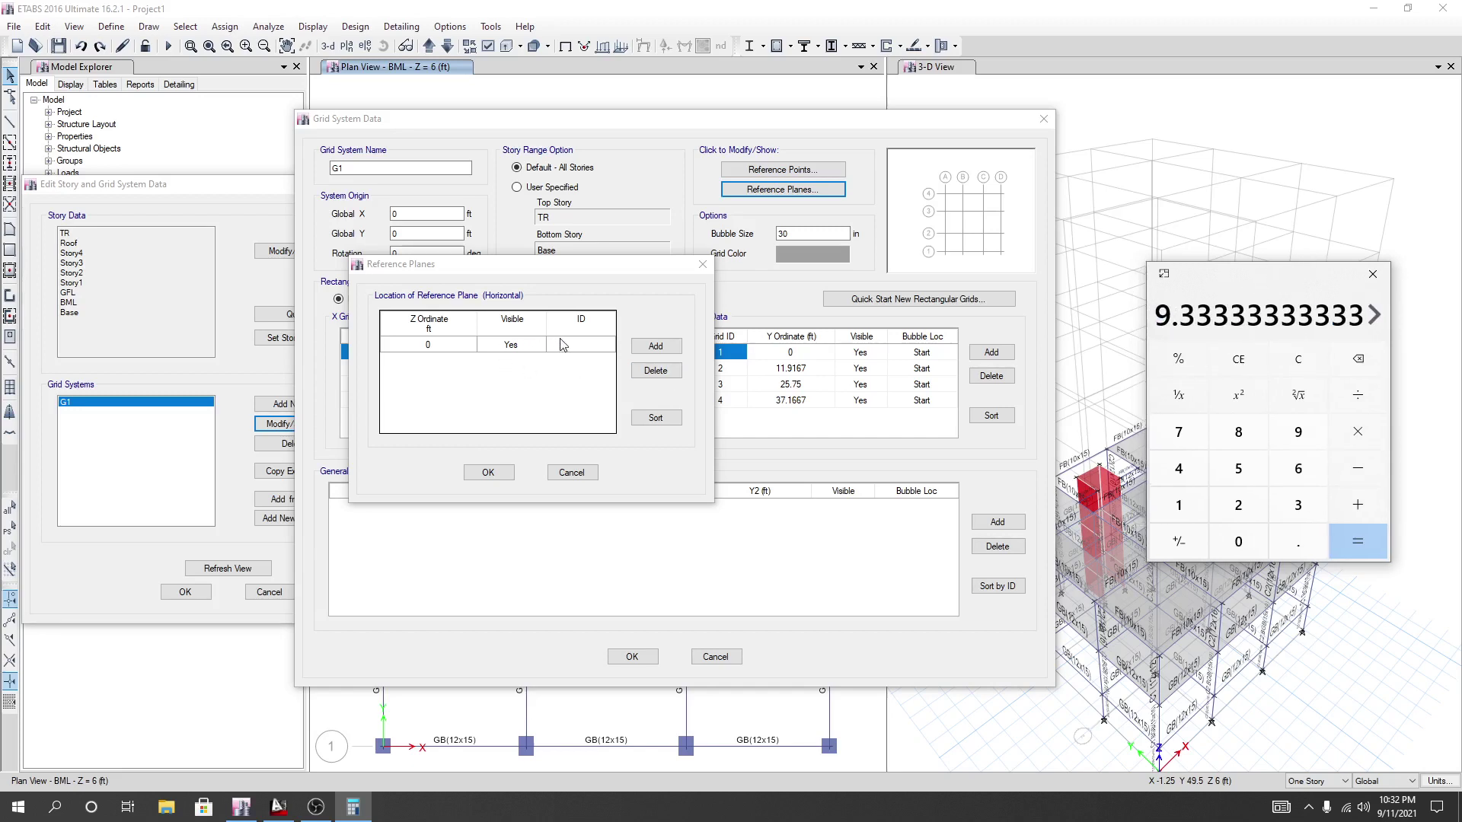
Set the first reference plane's Z ordinate to 9.3333 ft with ID R1 and add a second plane entry.
click(436, 344)
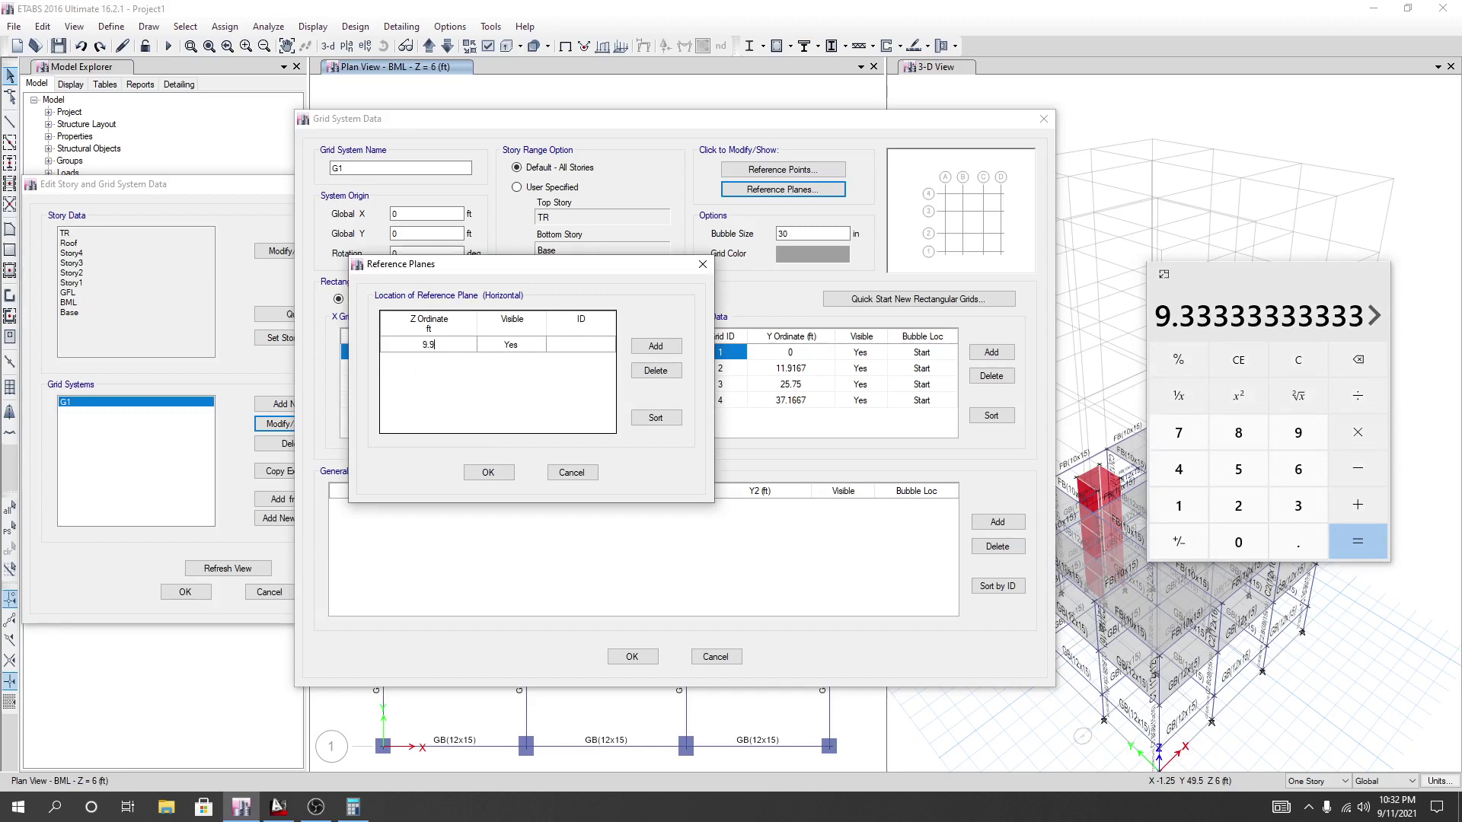
text(9.3333333333333333333)
click(590, 345)
click(588, 345)
click(655, 347)
click(442, 362)
click(435, 361)
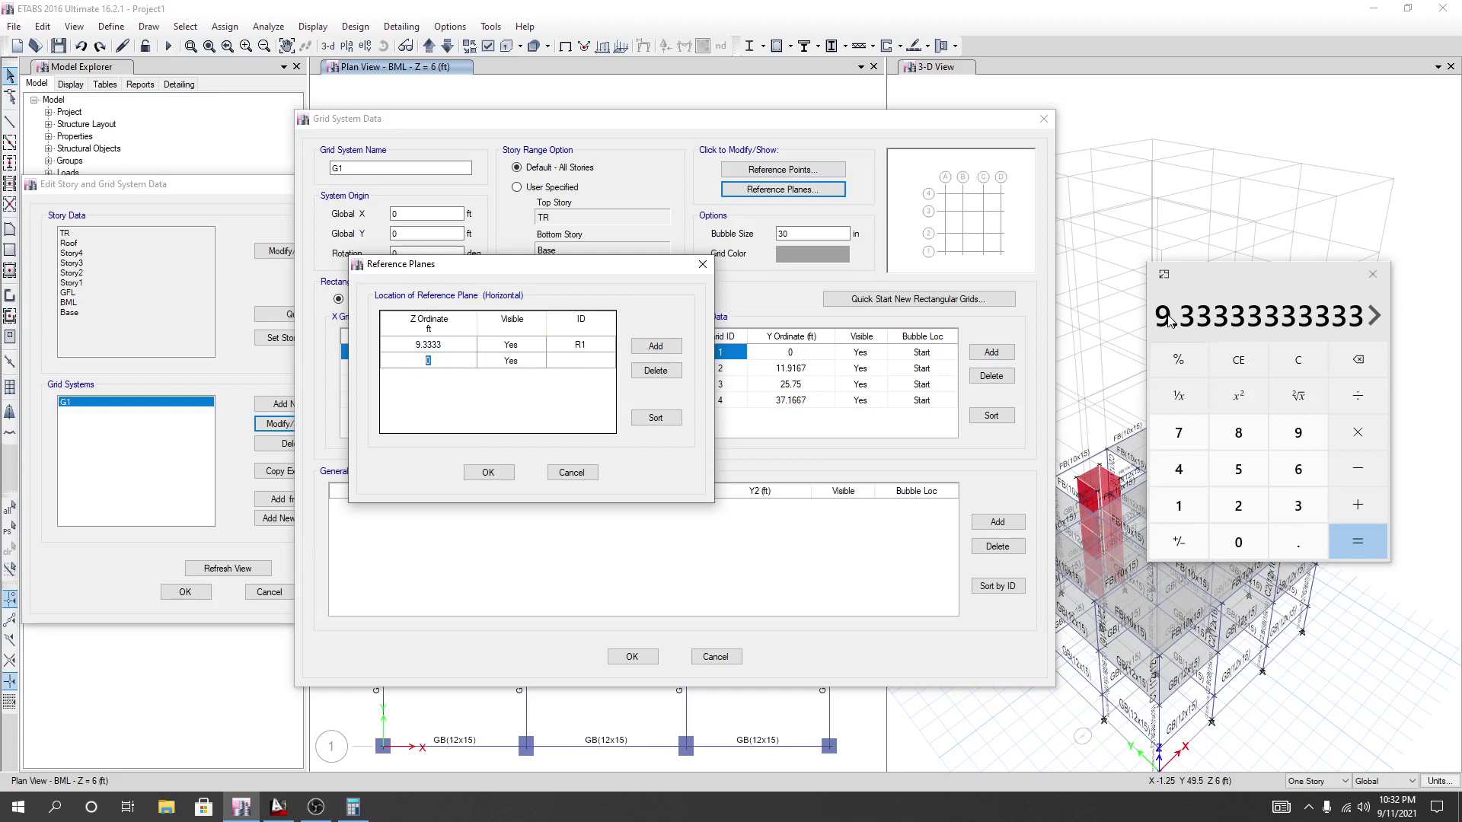
Add 3.33333333333 to the first plane's elevation in Calculator and check all decimals of the sum.
click(1362, 505)
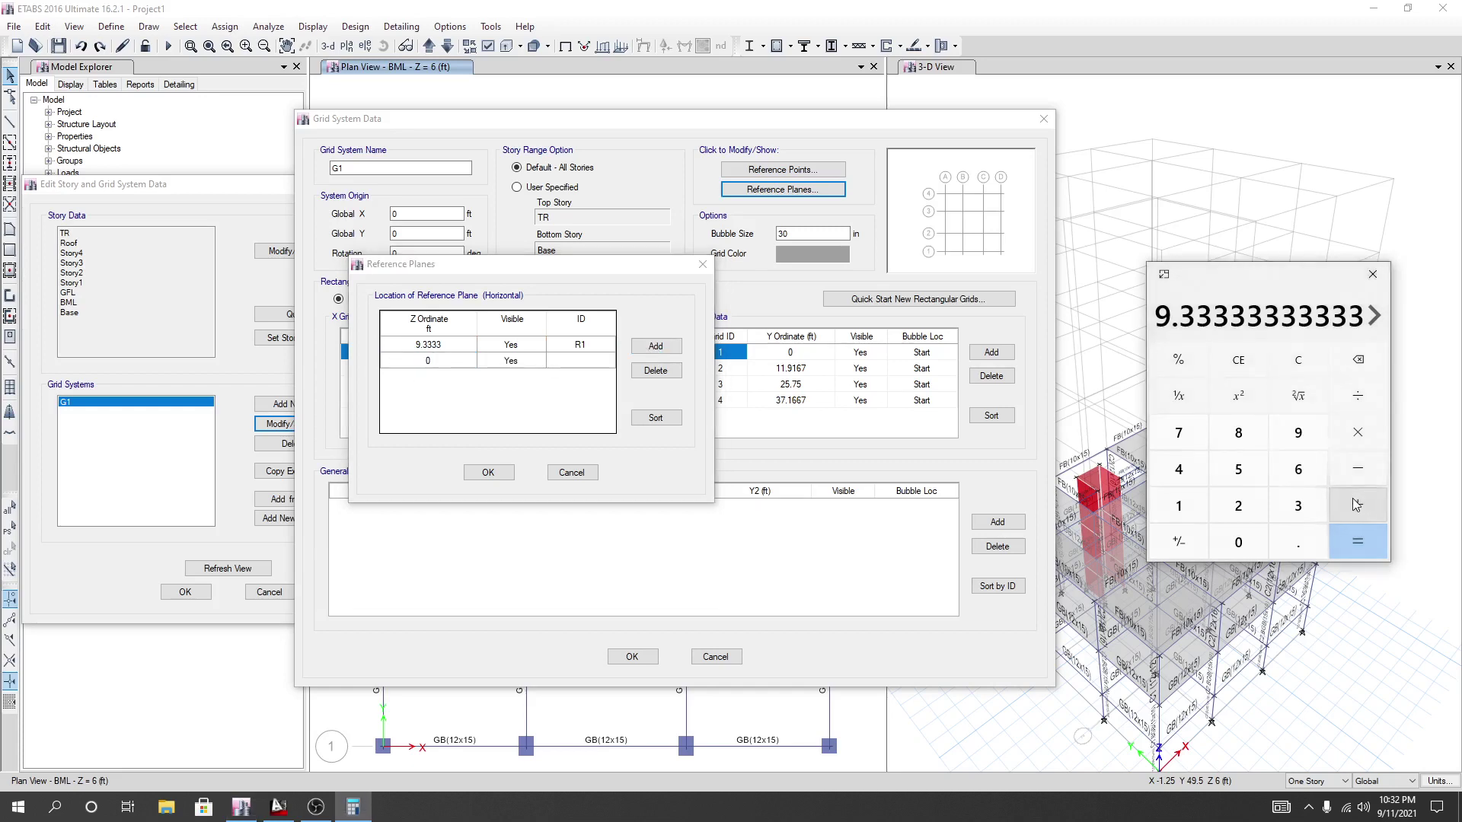
click(1299, 506)
click(1296, 542)
click(1297, 511)
double_click(1297, 512)
triple_click(1297, 511)
double_click(1297, 512)
double_click(1297, 512)
click(1297, 512)
click(1358, 539)
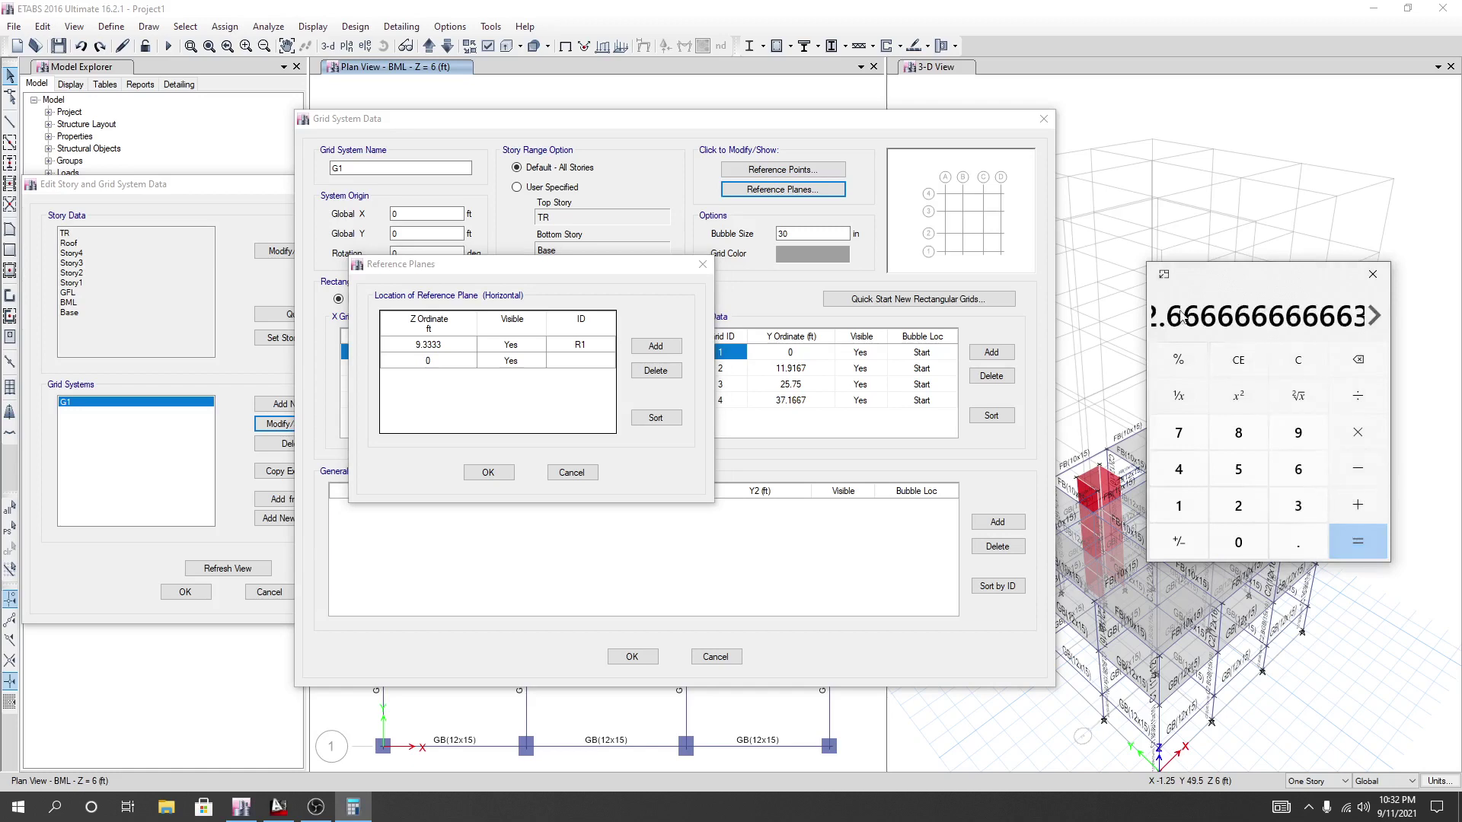
click(441, 360)
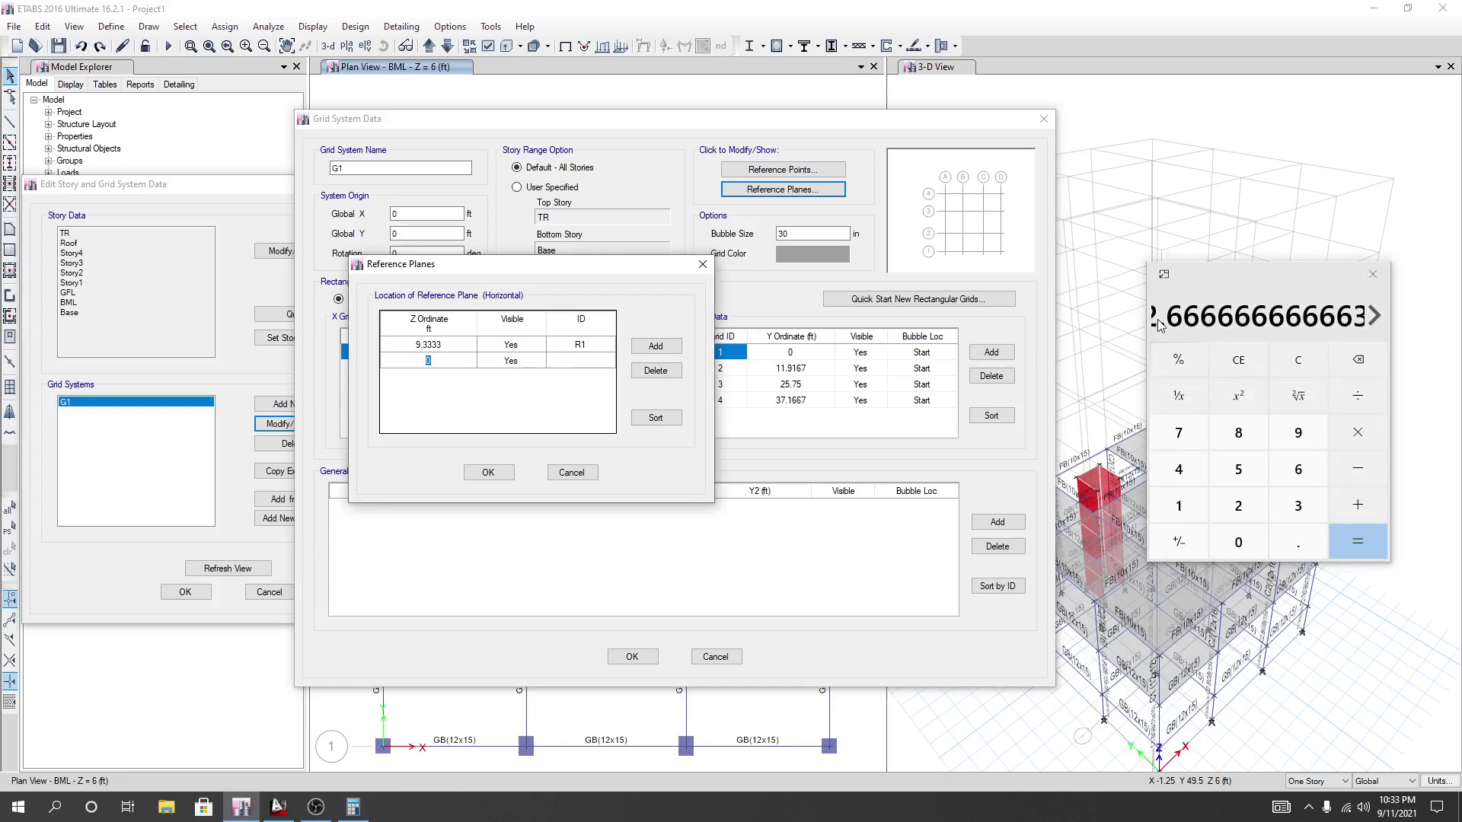
click(1376, 317)
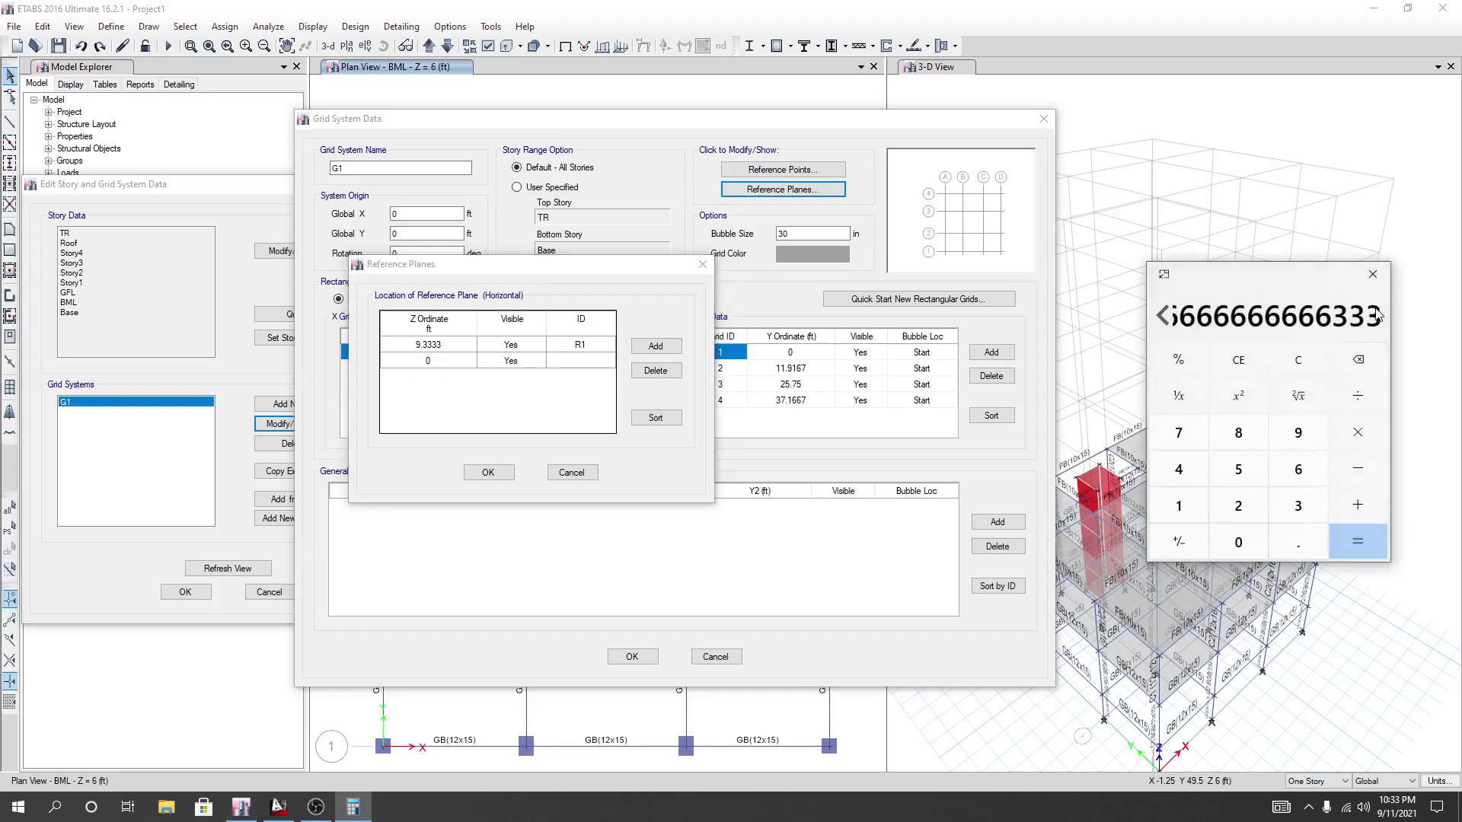
click(1162, 317)
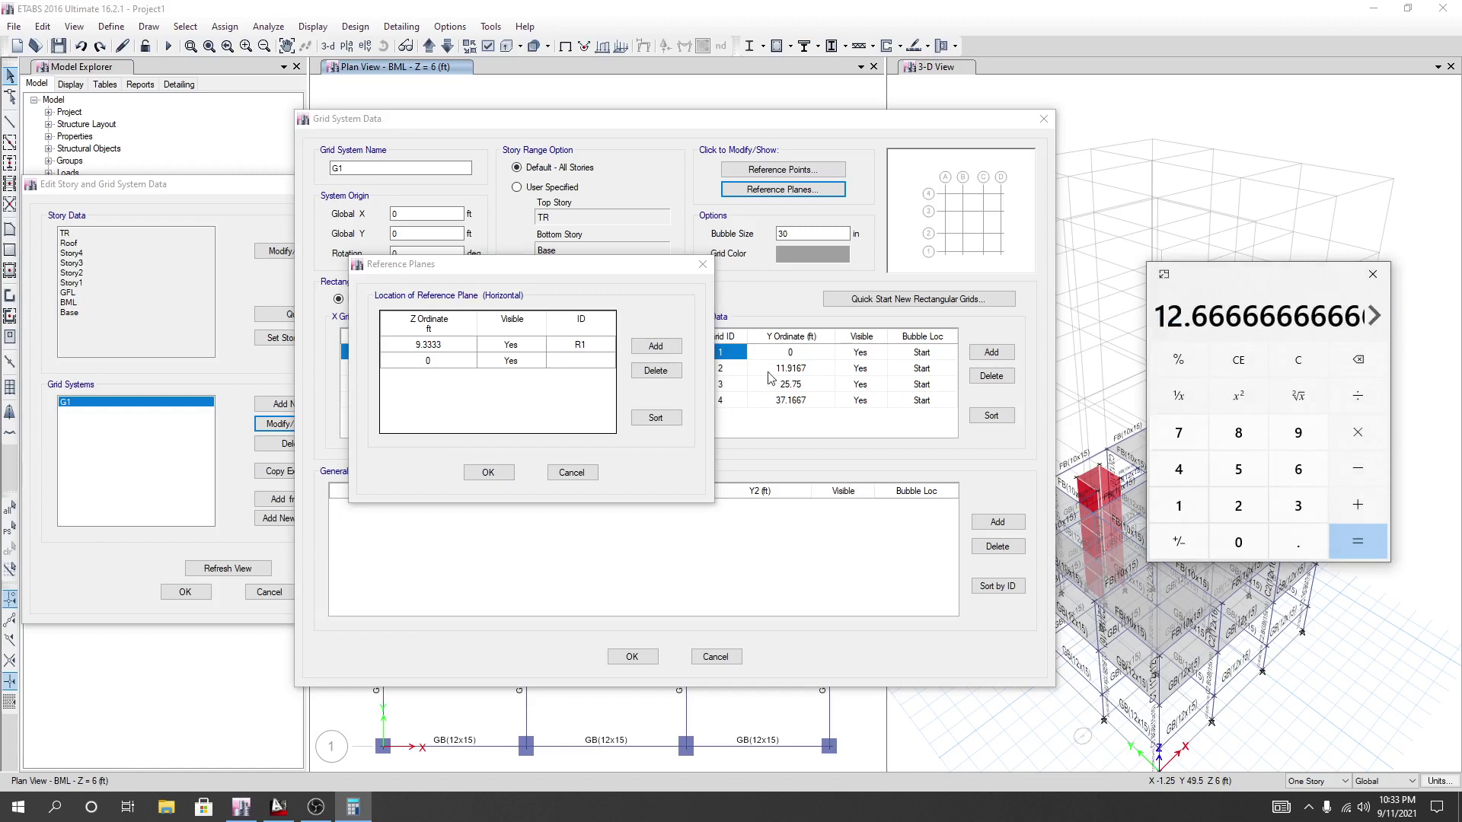
Set the second reference plane's Z ordinate to 12.66666666666666666667 ft and accept the grid system changes with a refreshed view.
click(439, 361)
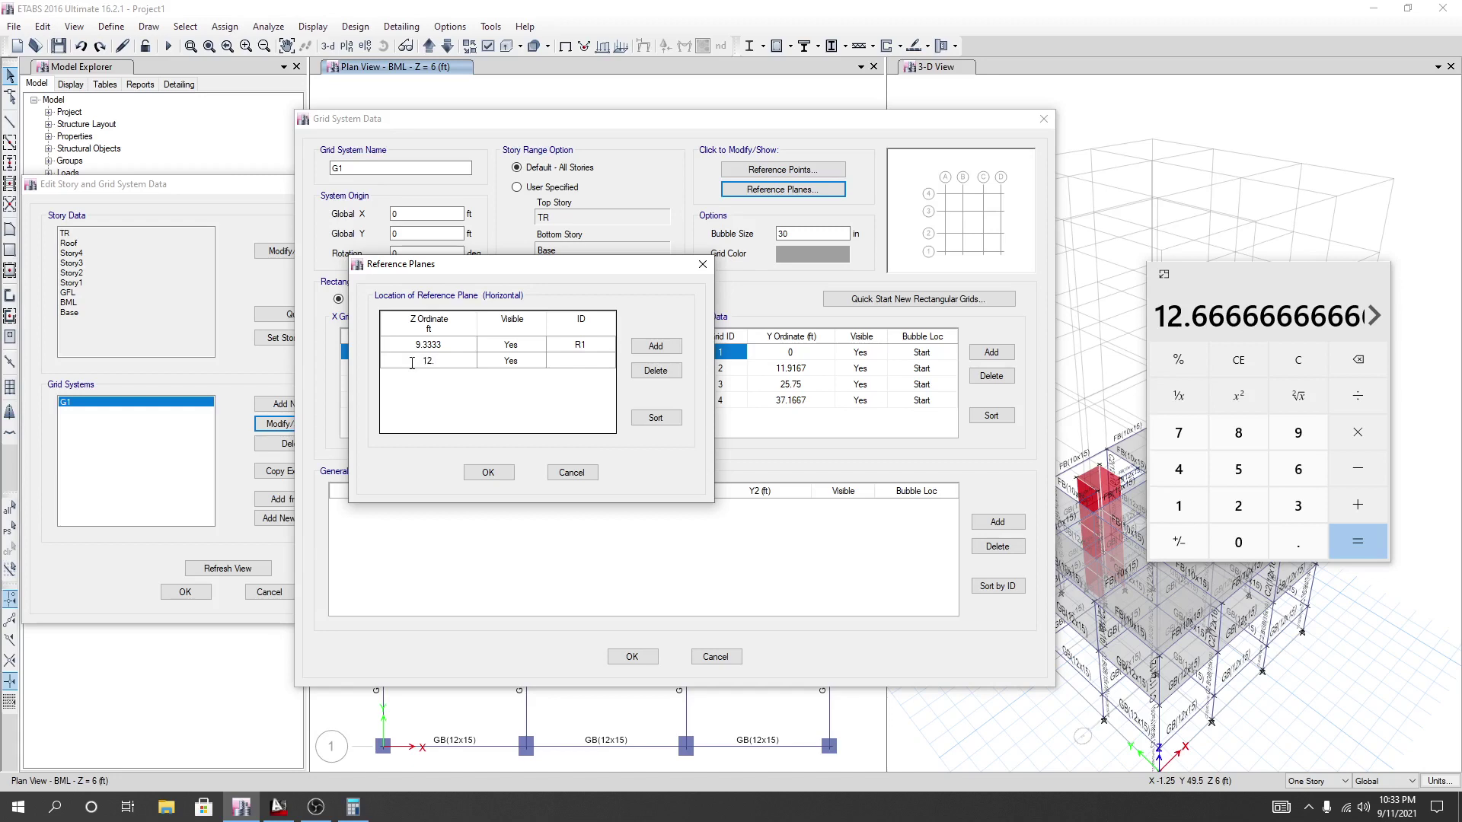
text(66666666666666666667)
click(498, 475)
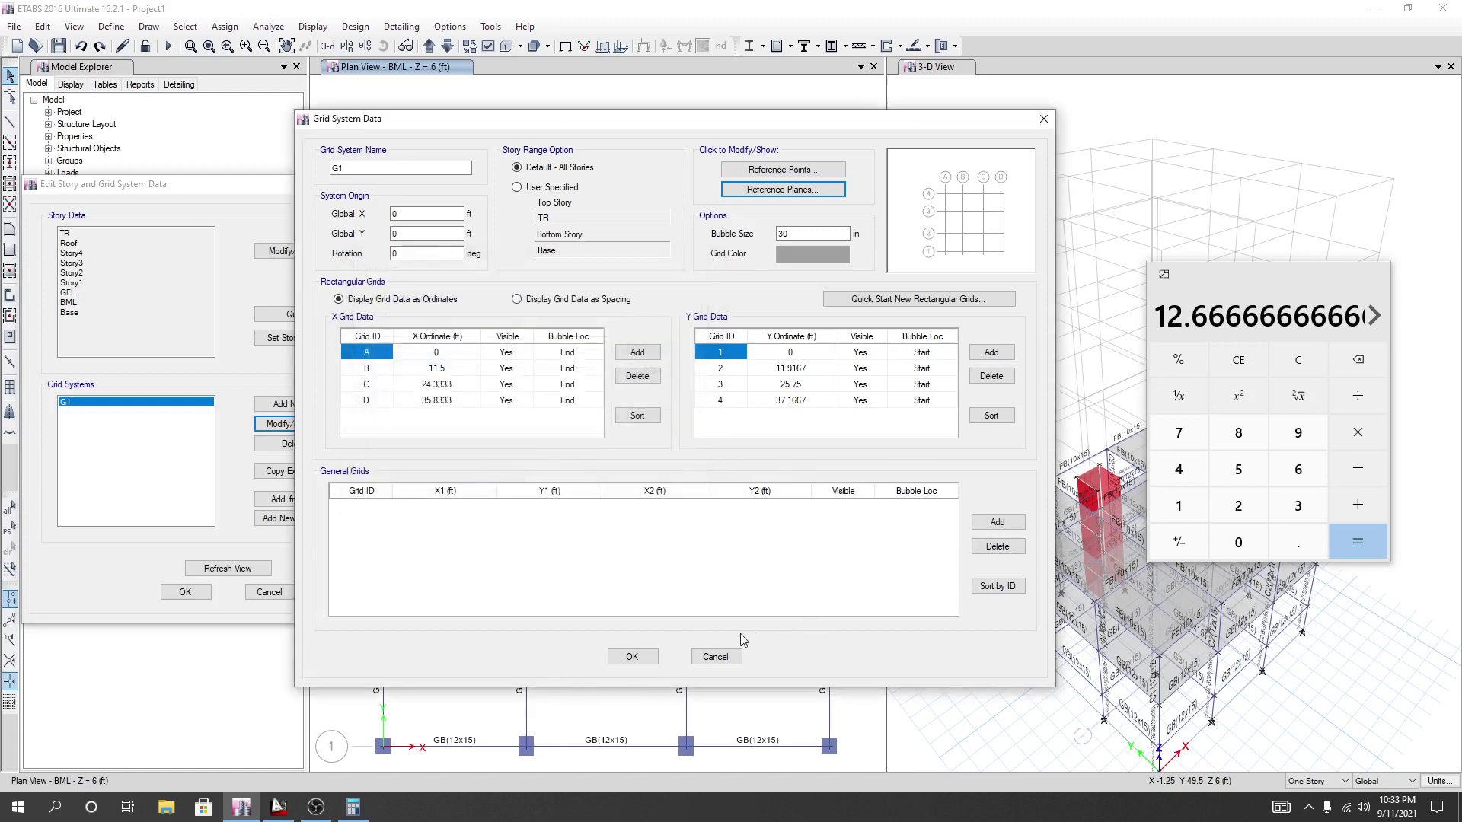
click(632, 656)
click(231, 572)
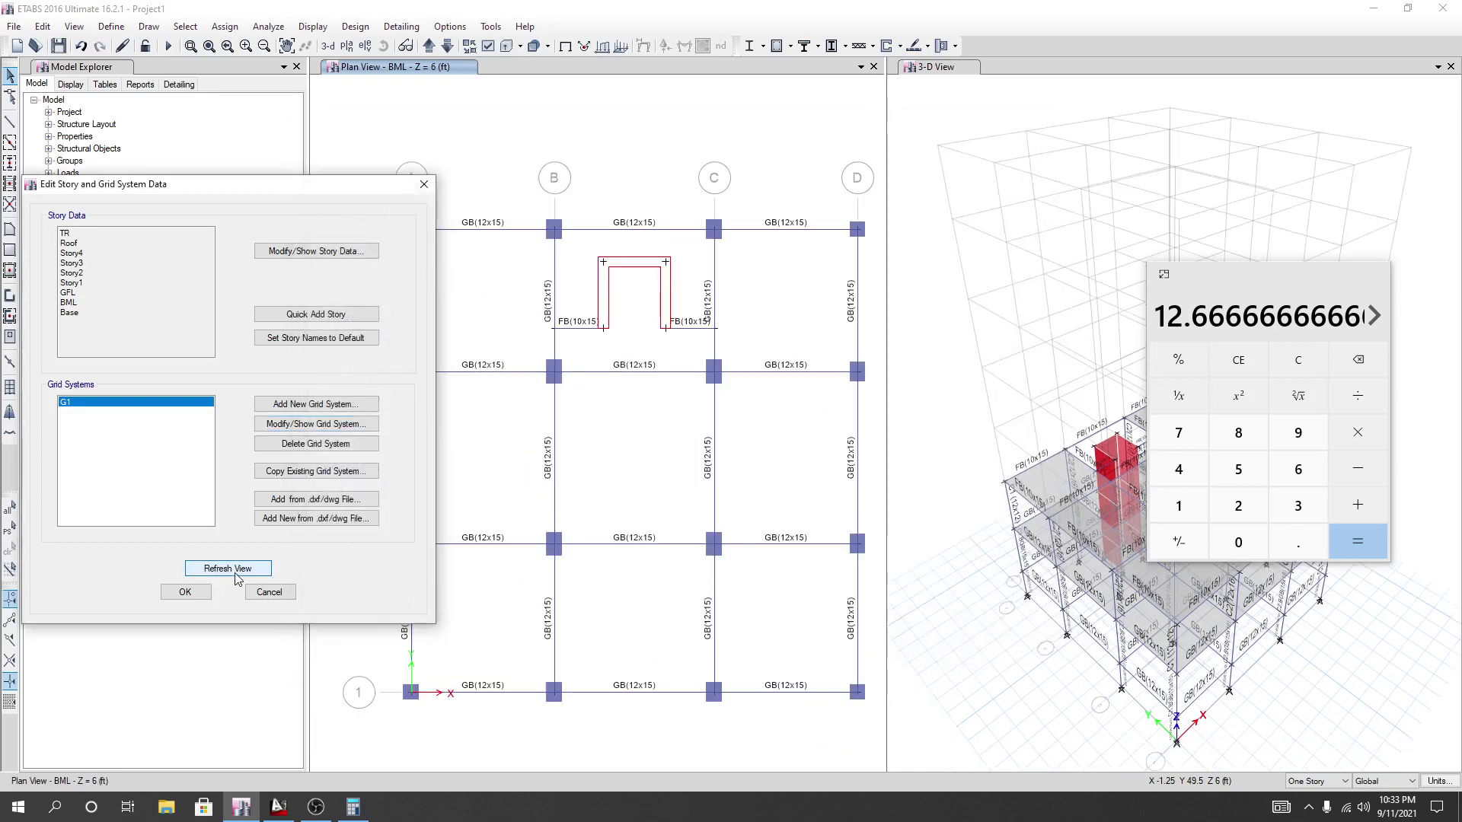
click(185, 593)
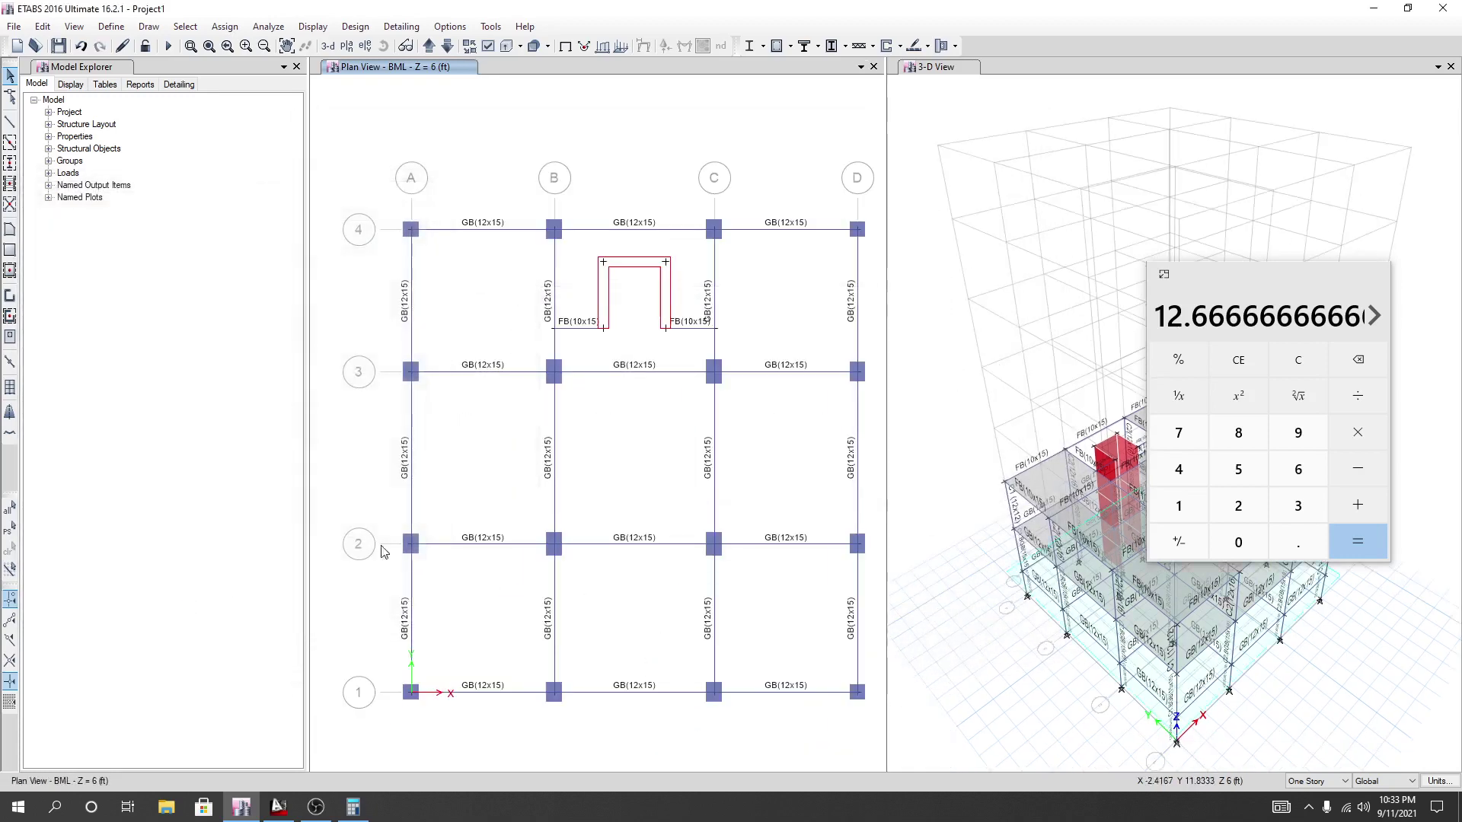
Close Calculator and bring the plan view to reference plane R1 at Z = 9.3333 ft.
click(1373, 275)
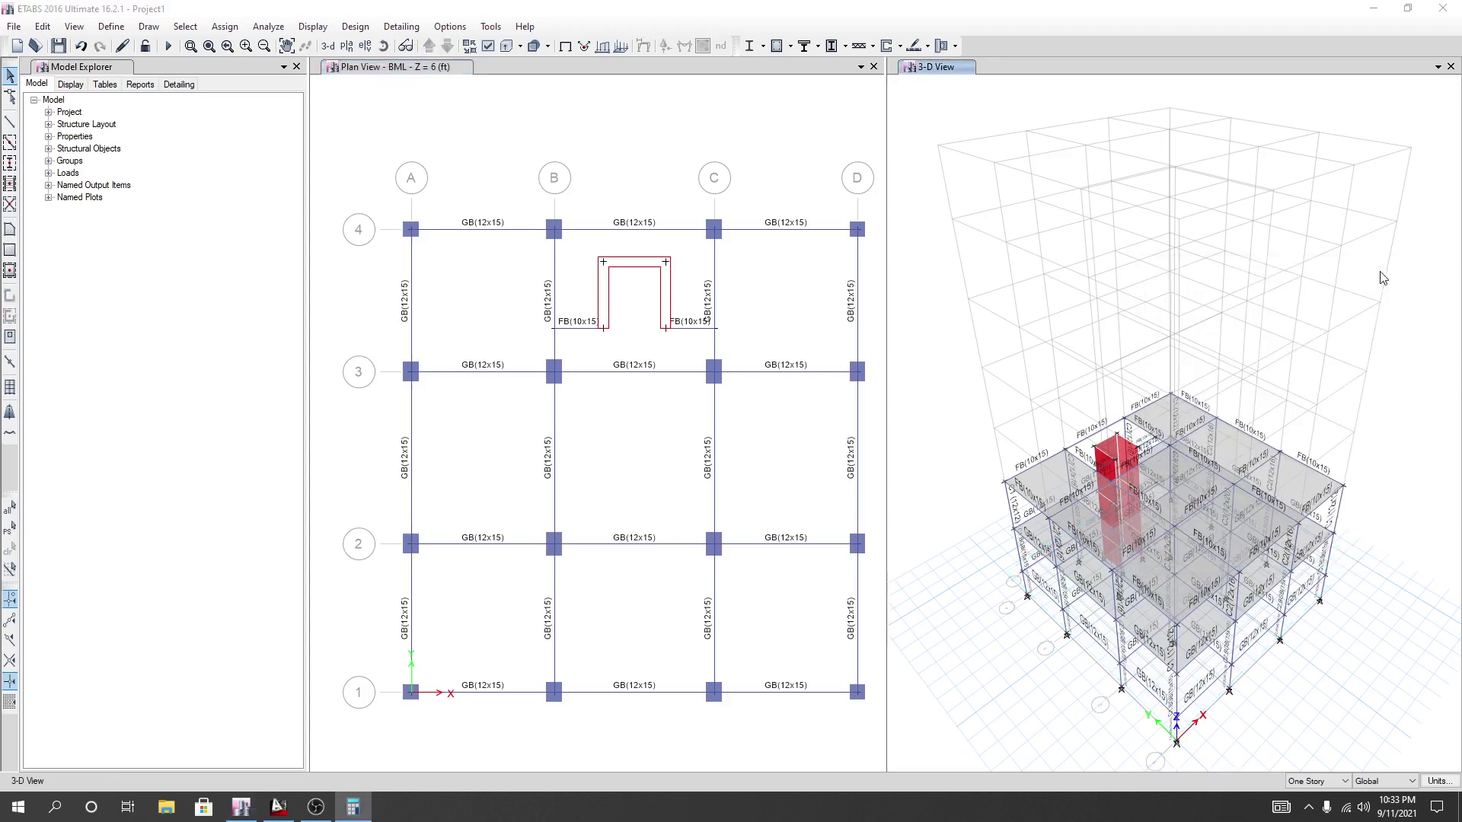
click(447, 124)
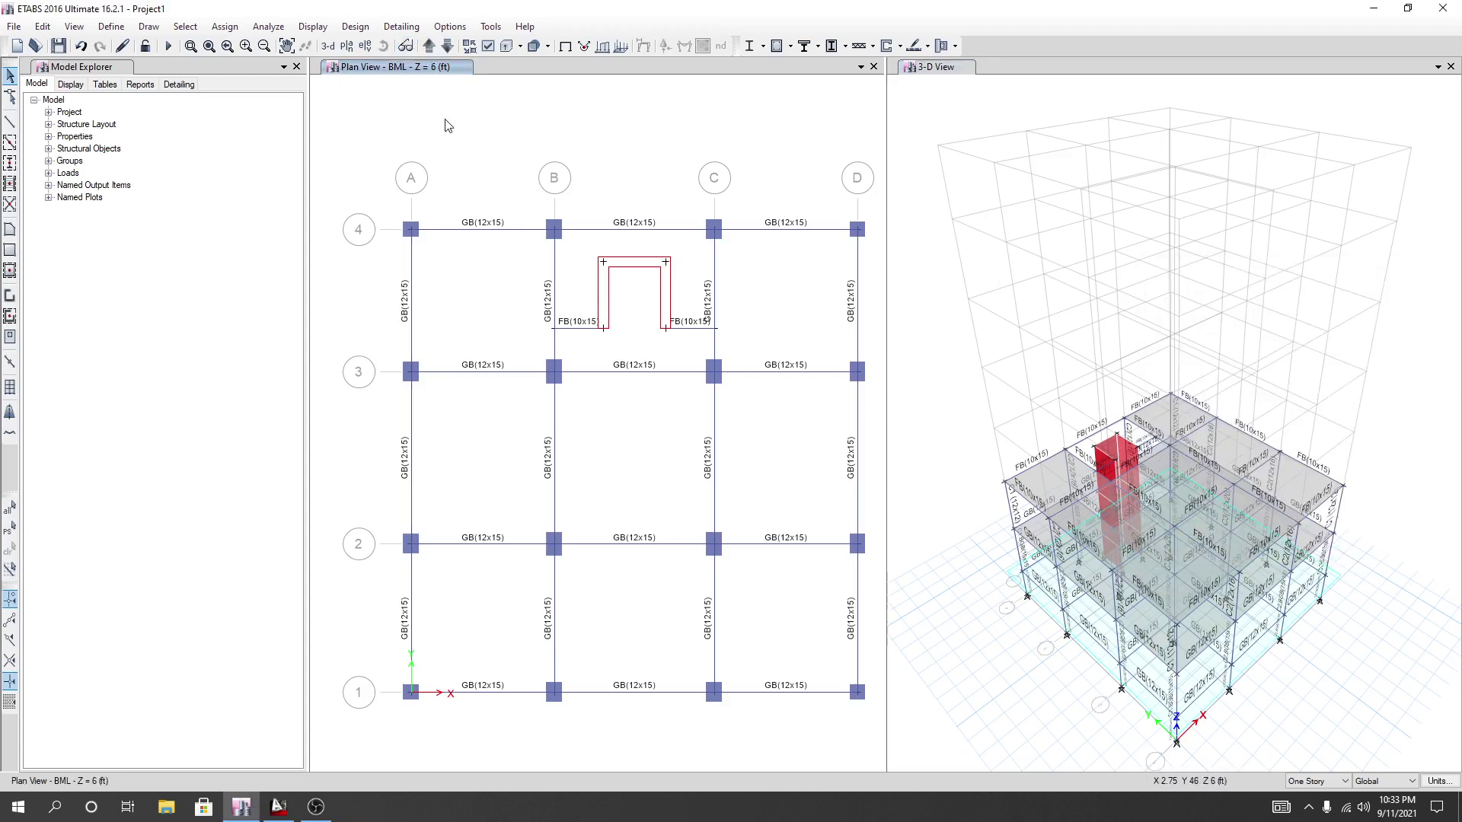
click(447, 45)
click(429, 45)
click(429, 46)
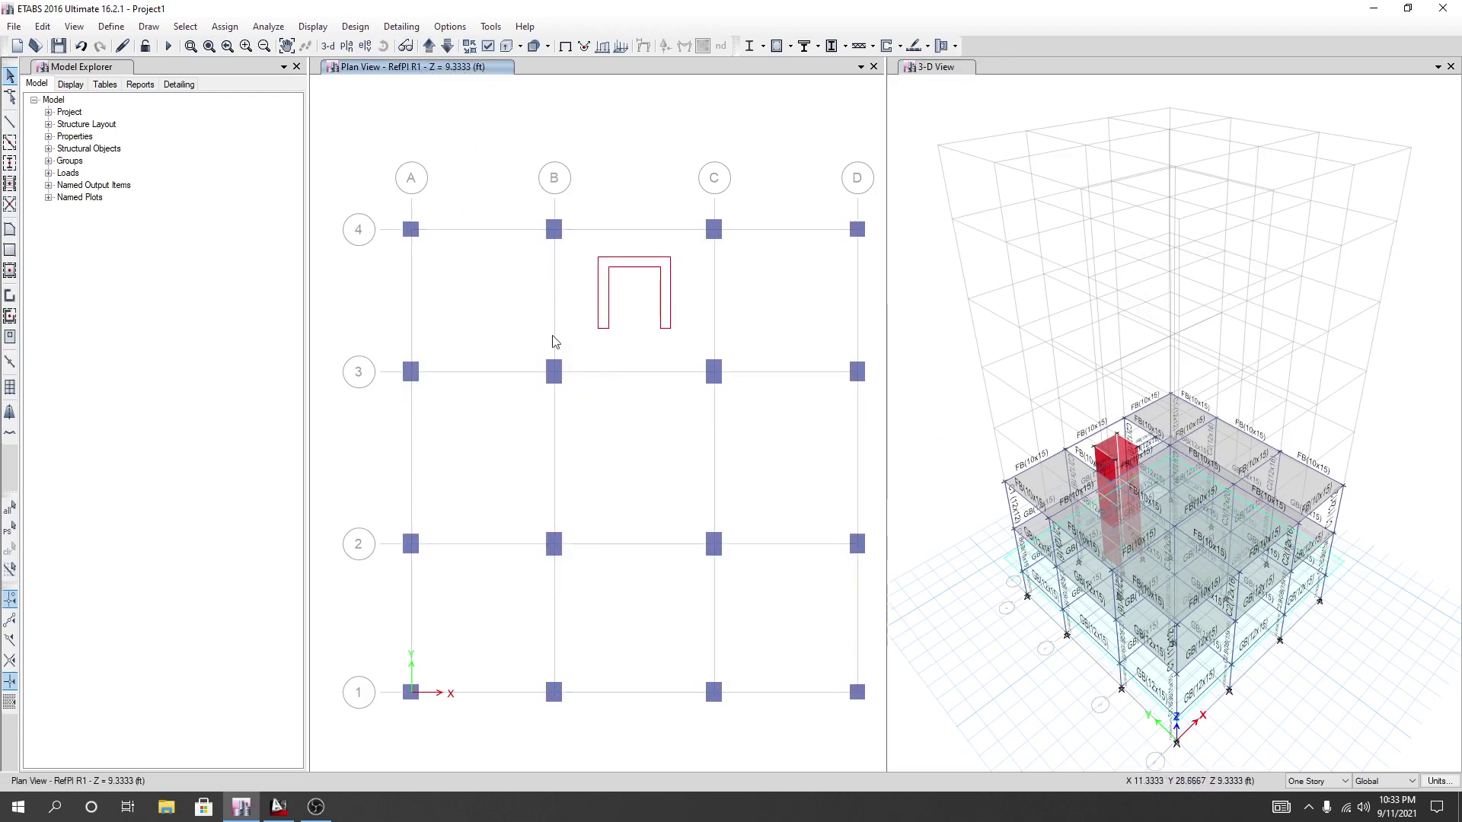
Review the plan views at reference plane 2 and GFL, return to BML and examine the lift bay between grids B and C.
click(429, 45)
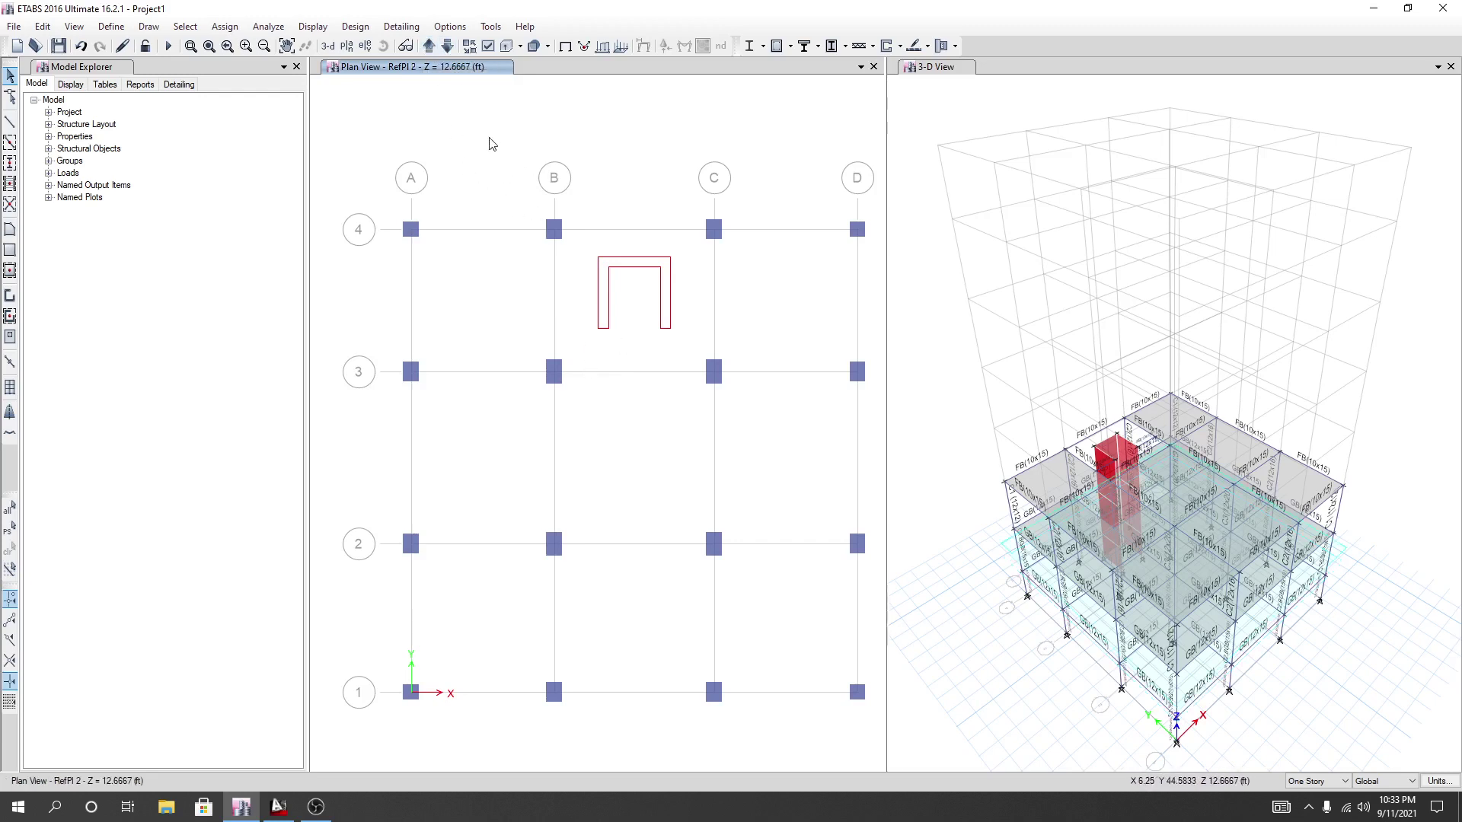
click(429, 47)
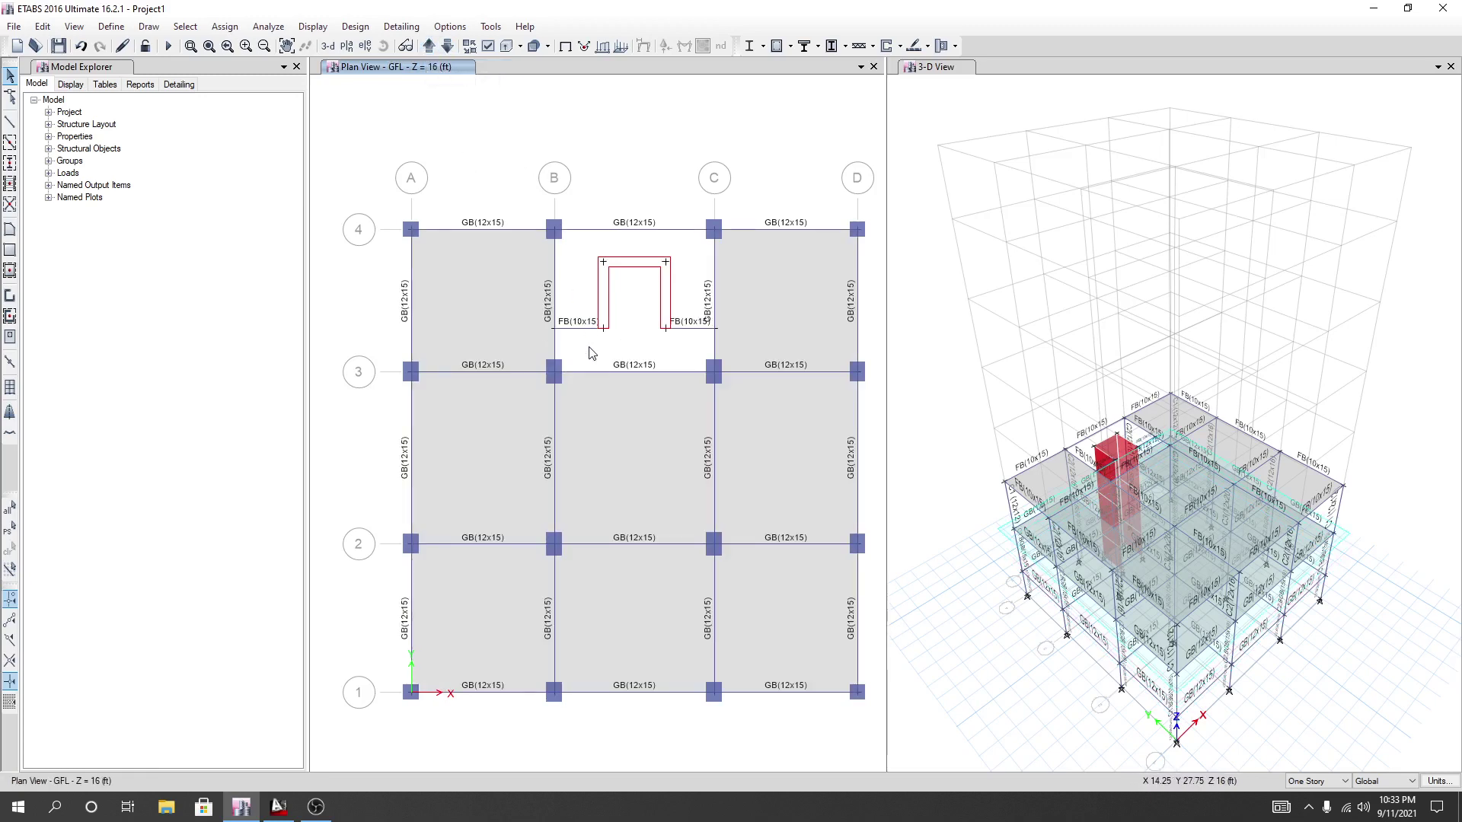
click(448, 46)
click(448, 47)
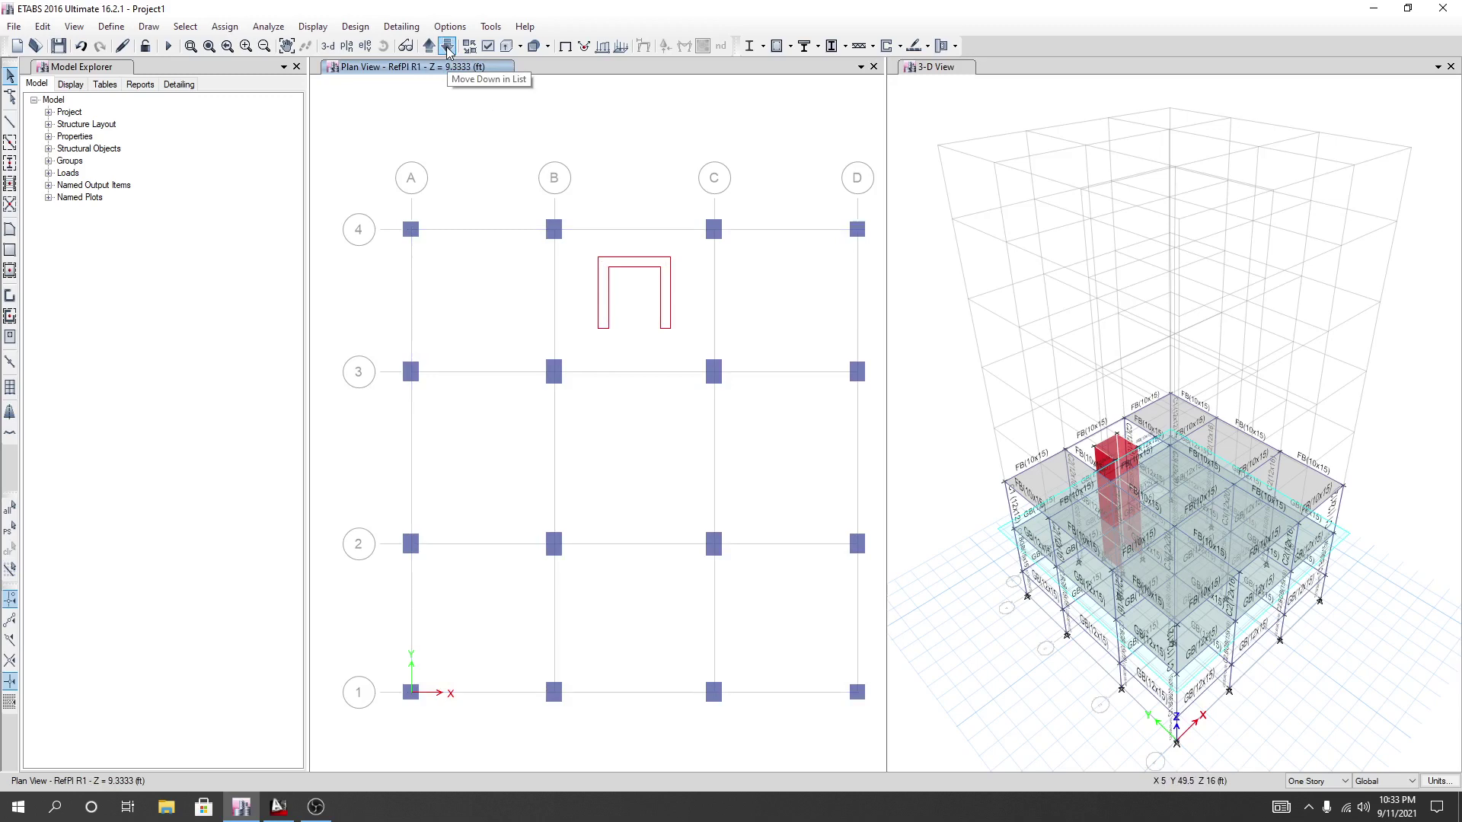
click(448, 46)
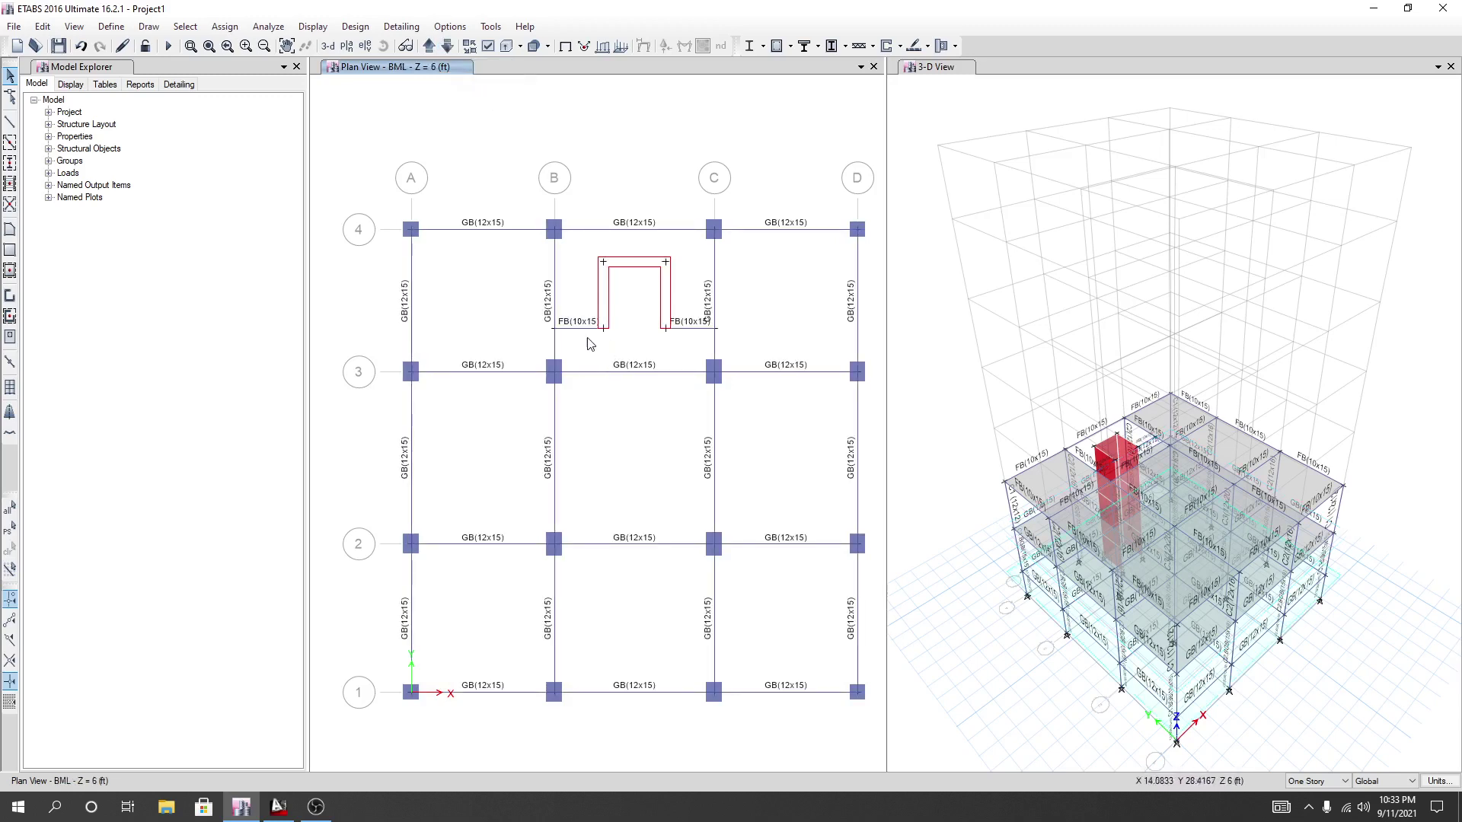
scroll(614, 337, up, 3)
scroll(607, 373, down, 3)
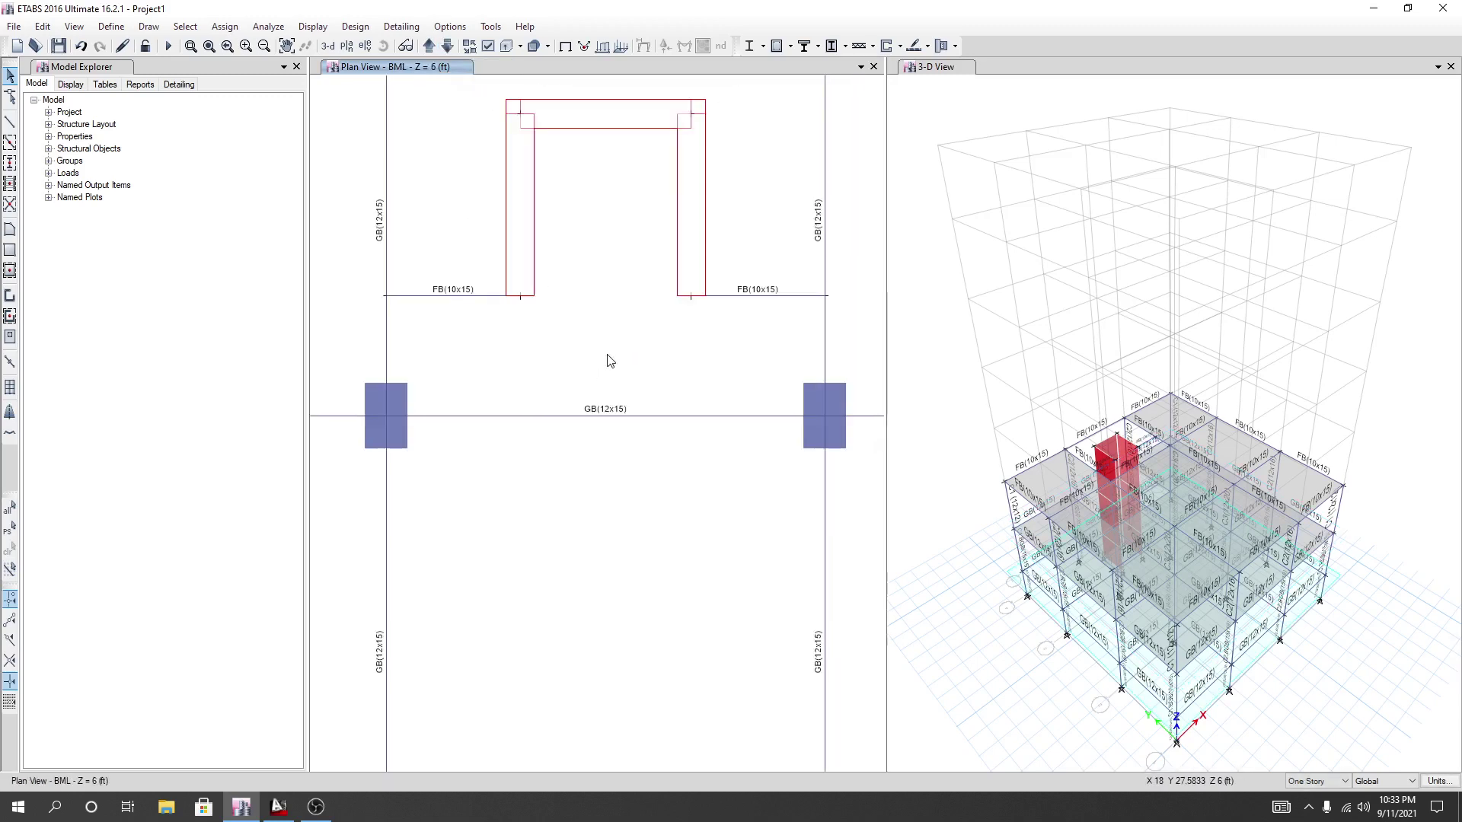
scroll(620, 365, up, 1)
scroll(601, 365, down, 1)
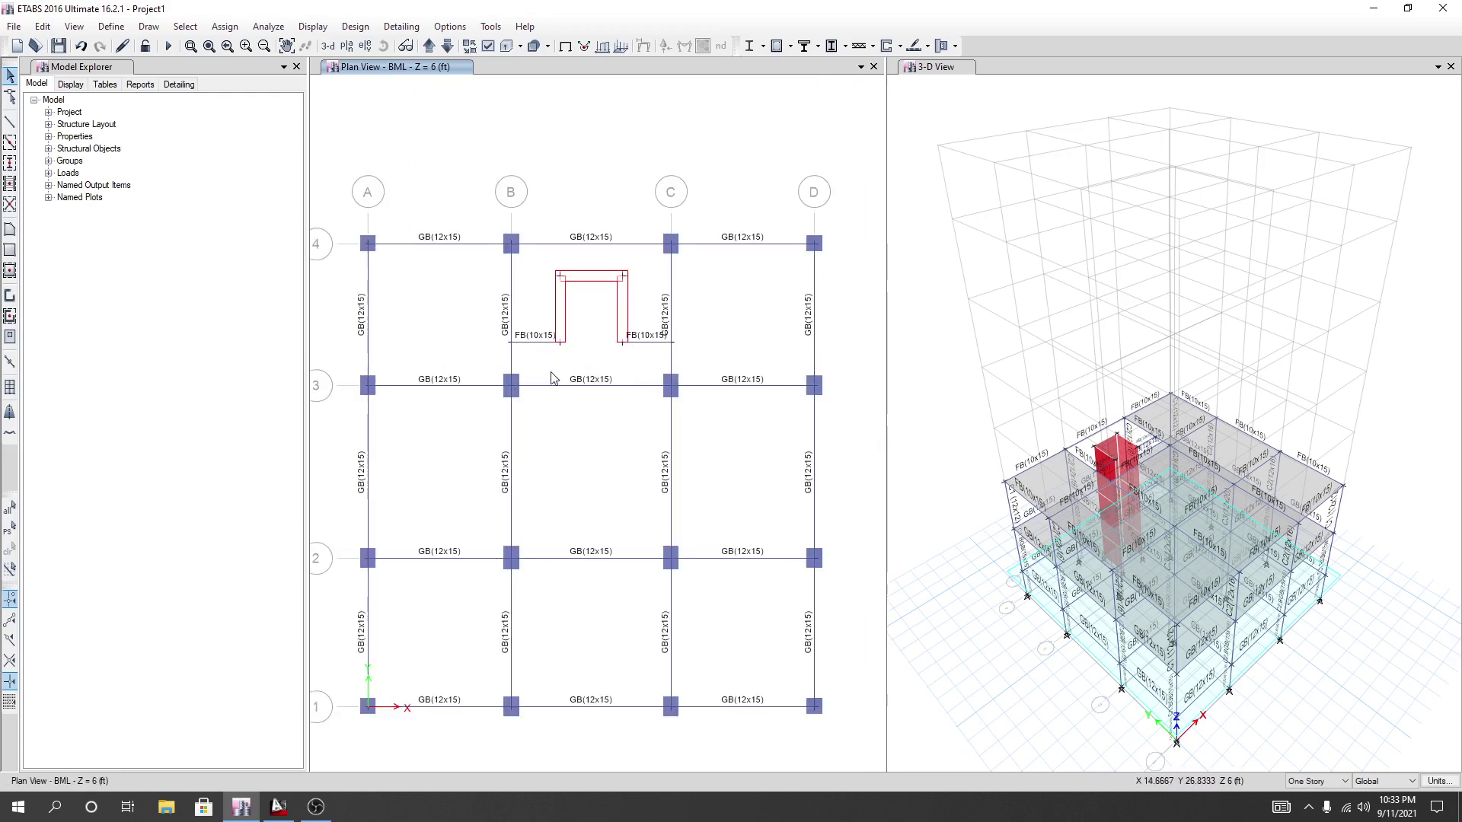
scroll(568, 391, up, 1)
scroll(562, 388, down, 1)
scroll(560, 391, up, 3)
scroll(570, 383, up, 1)
scroll(571, 381, down, 1)
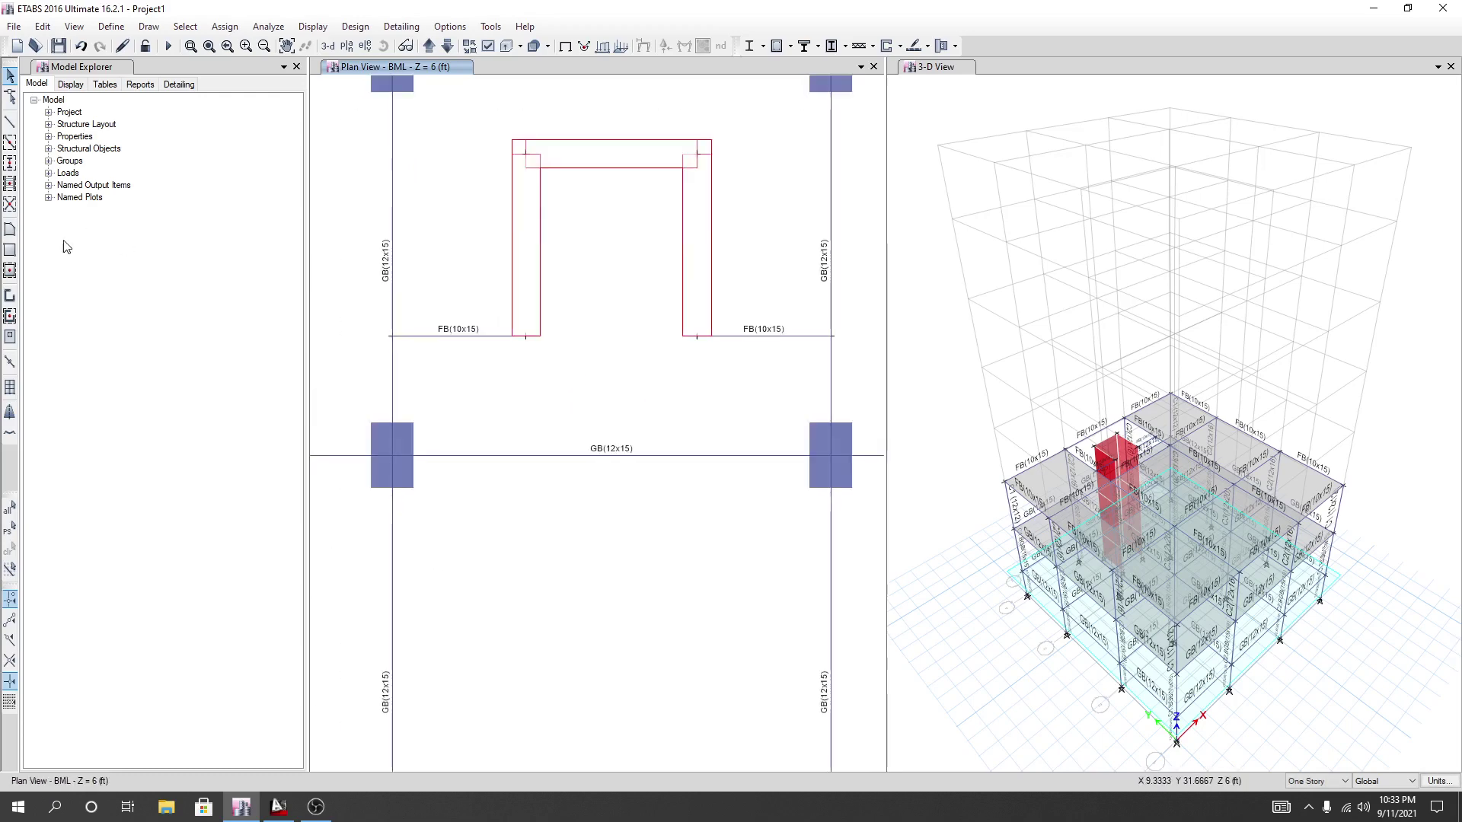
Draw a rectangular S S 6" floor at BML from the FB(10x15) beam's end on grid B to column C-3.
click(10, 231)
click(10, 270)
click(10, 249)
click(253, 621)
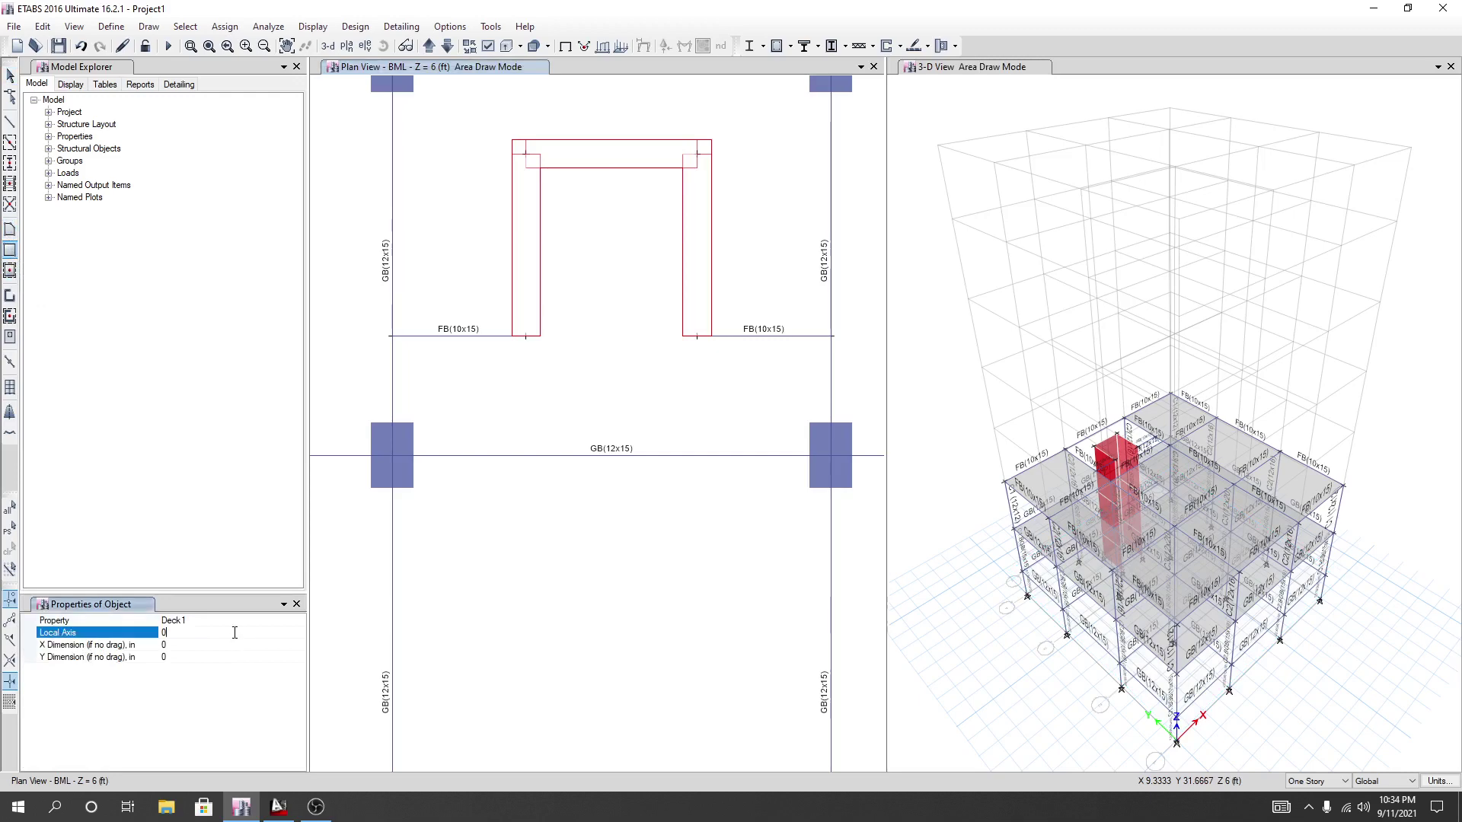
click(300, 621)
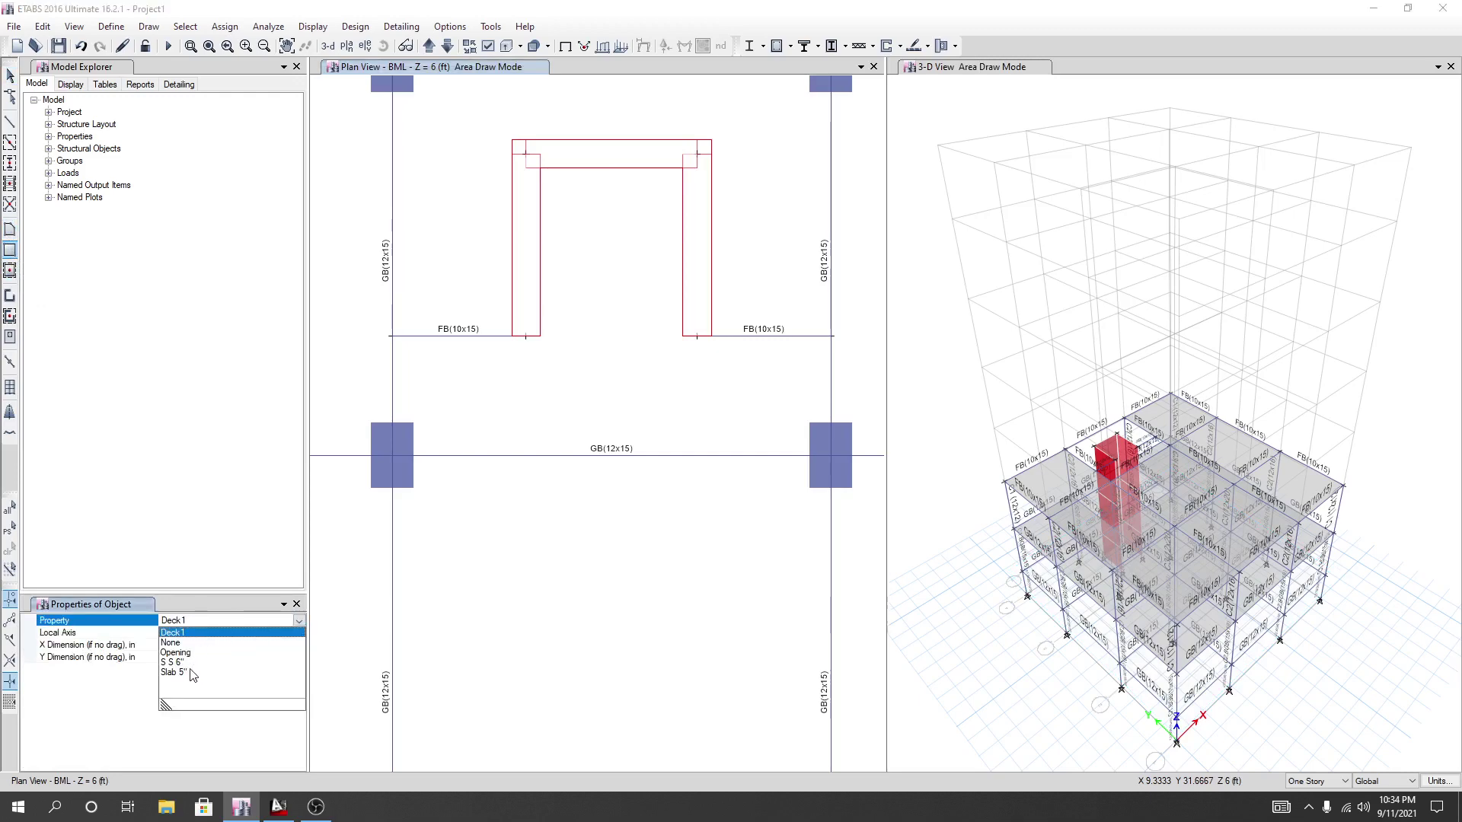
click(318, 812)
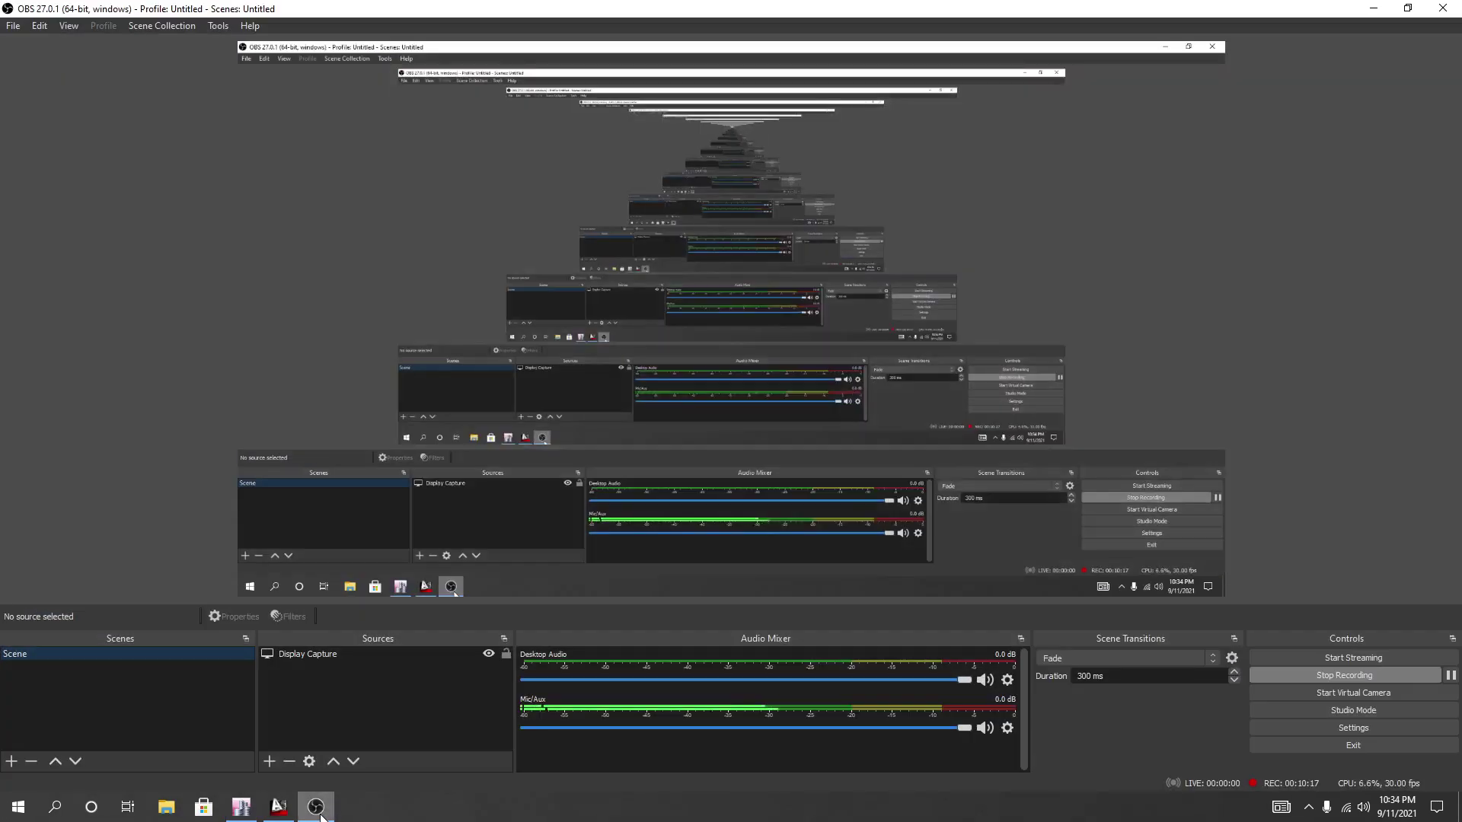
click(318, 812)
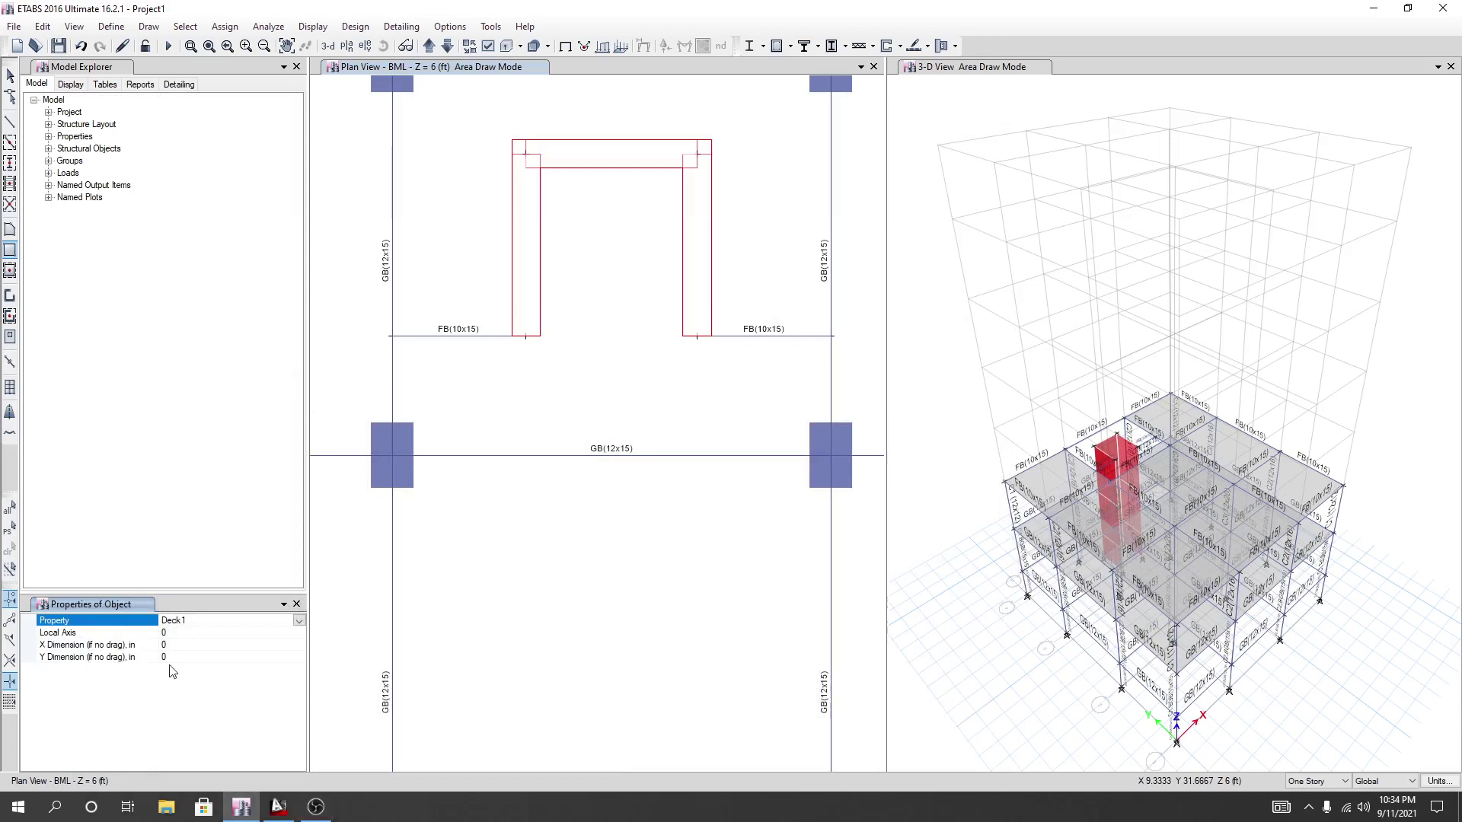
click(299, 621)
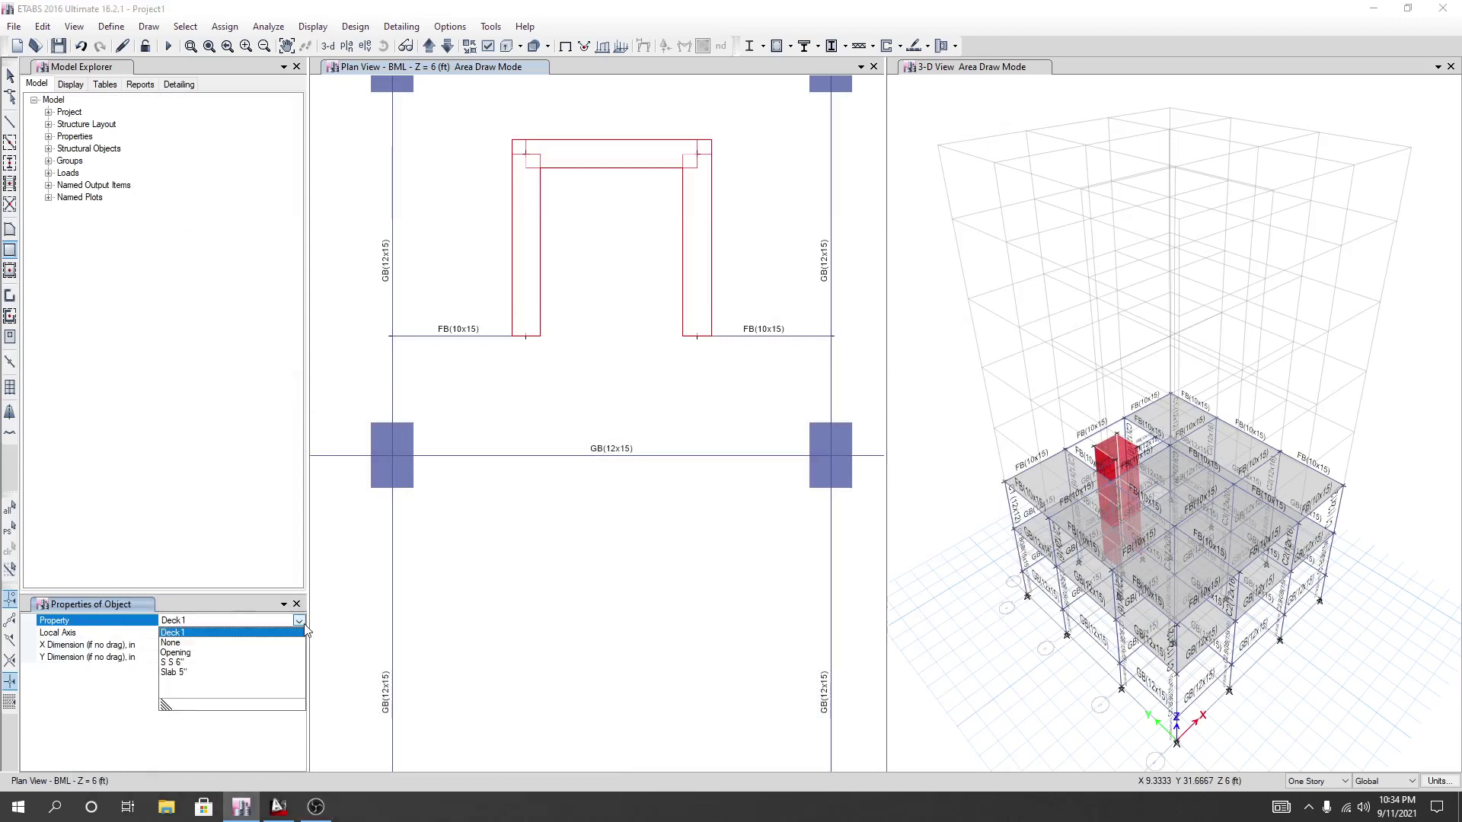
click(177, 663)
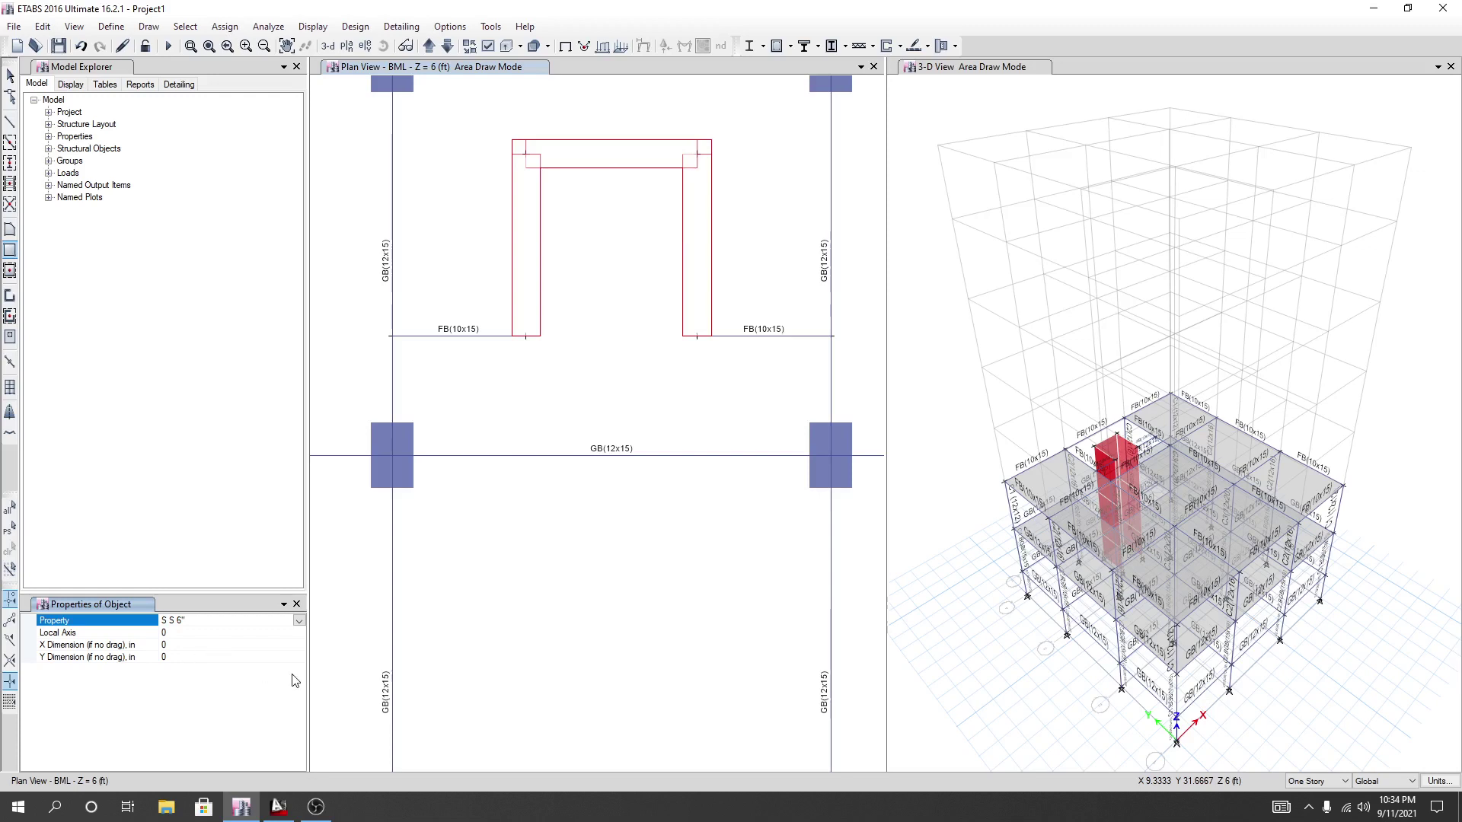
click(392, 336)
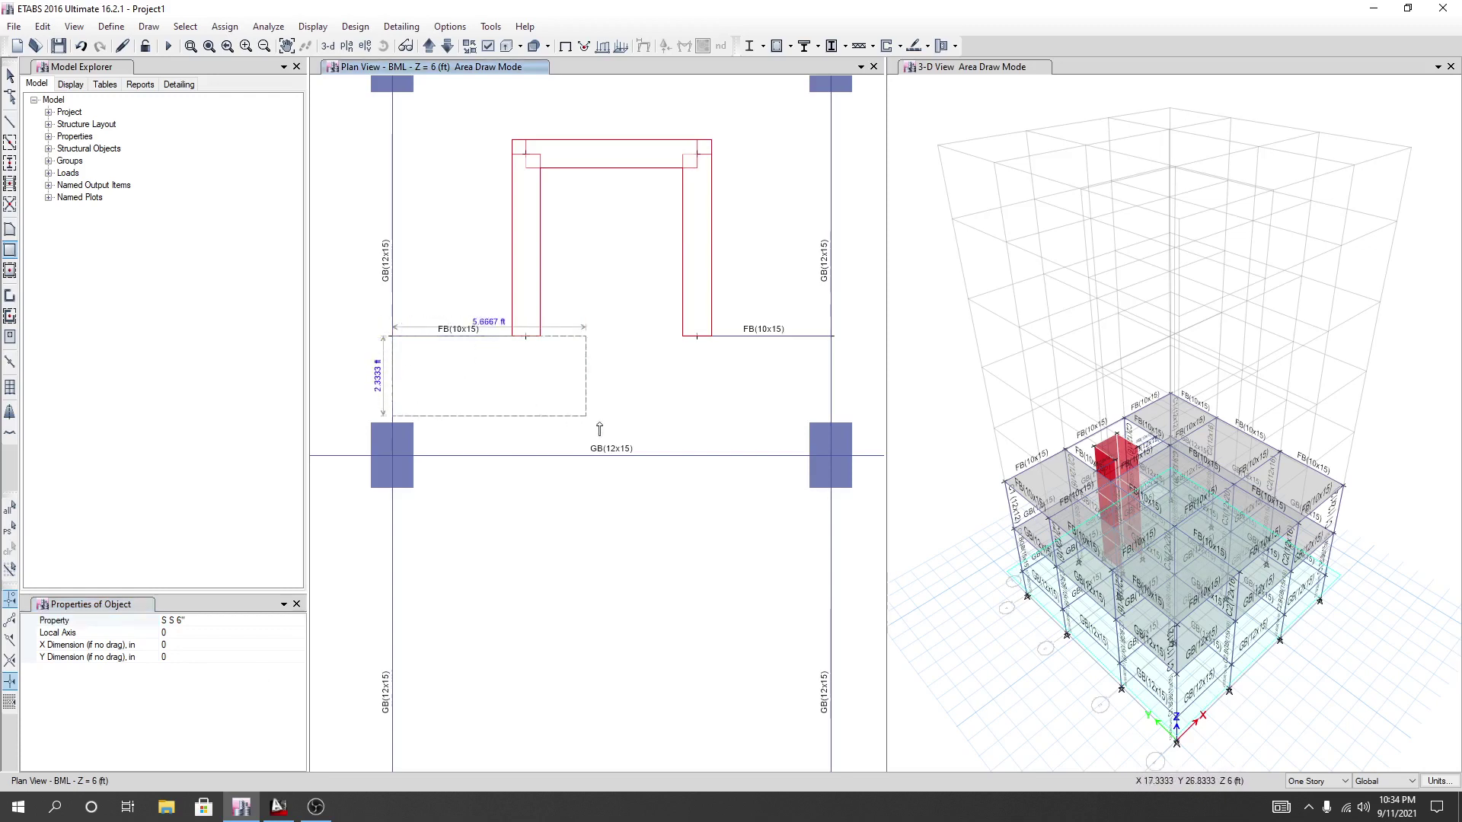
click(830, 456)
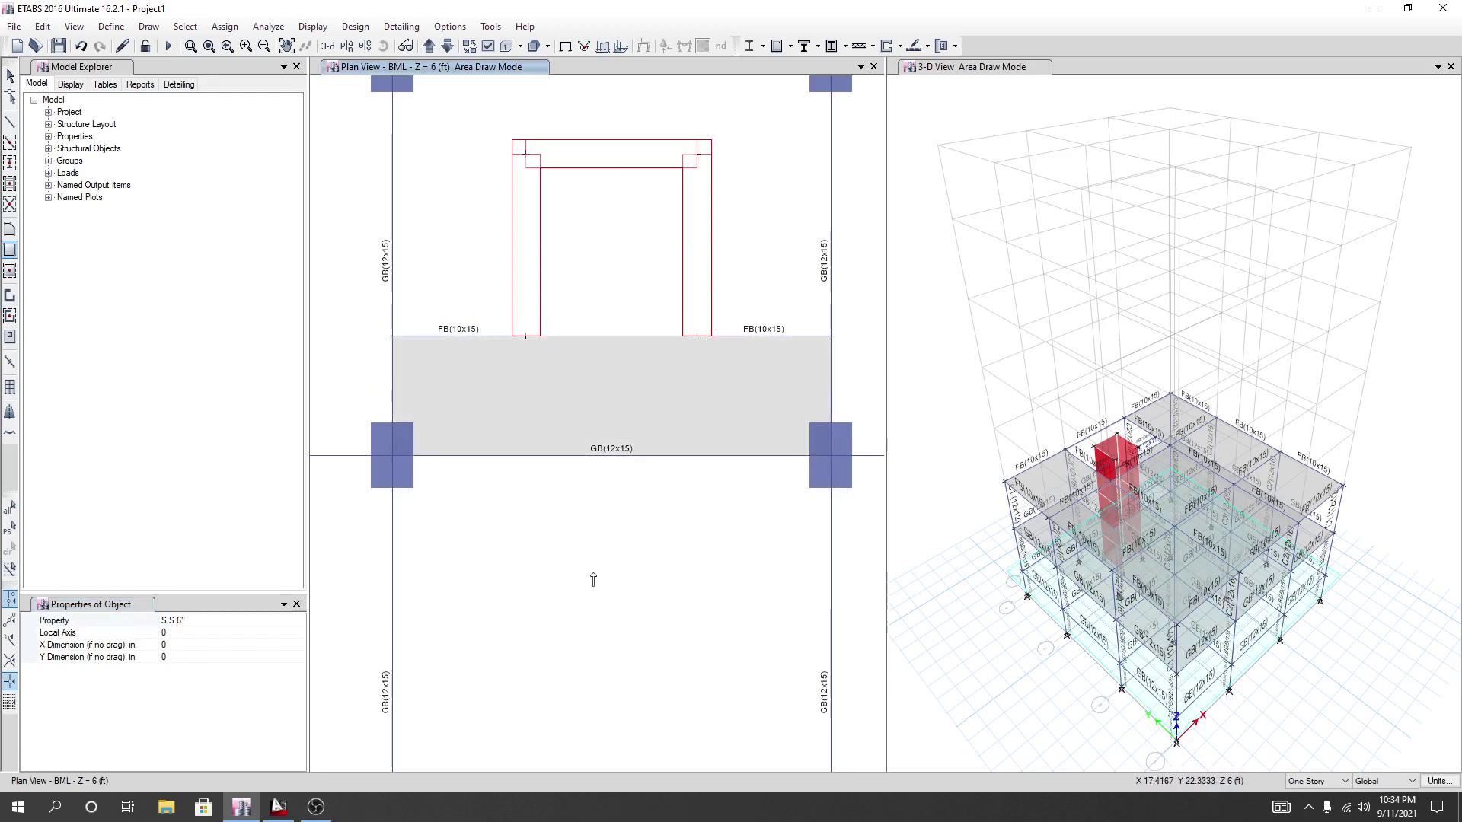
key(Escape)
On reference plane R1, draw None-property frame lines from the lift wall corner nearest B-4 perpendicular to grid 4 and to grid B.
scroll(614, 614, up, 2)
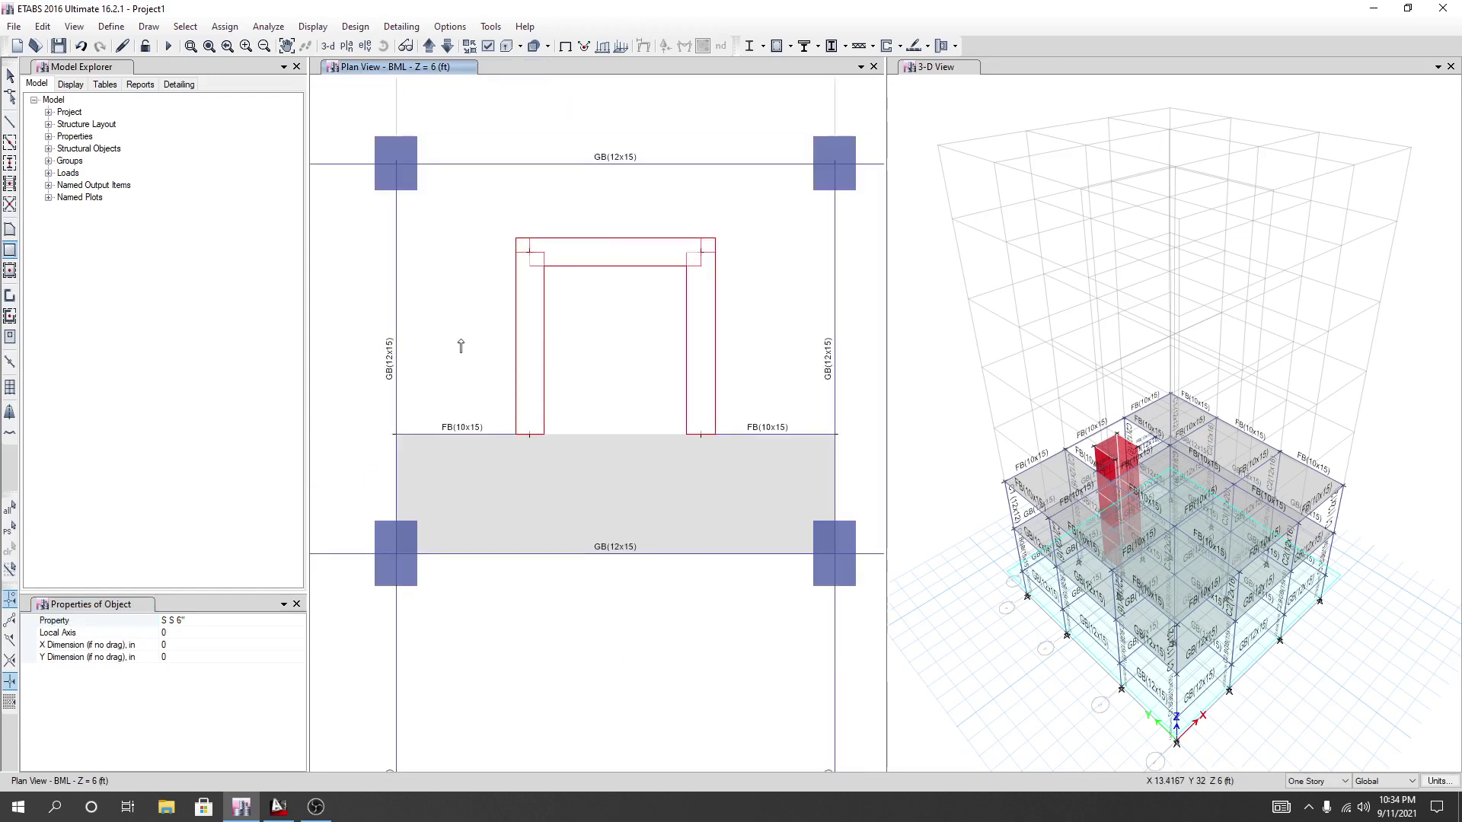
middle_drag(438, 348, 460, 410)
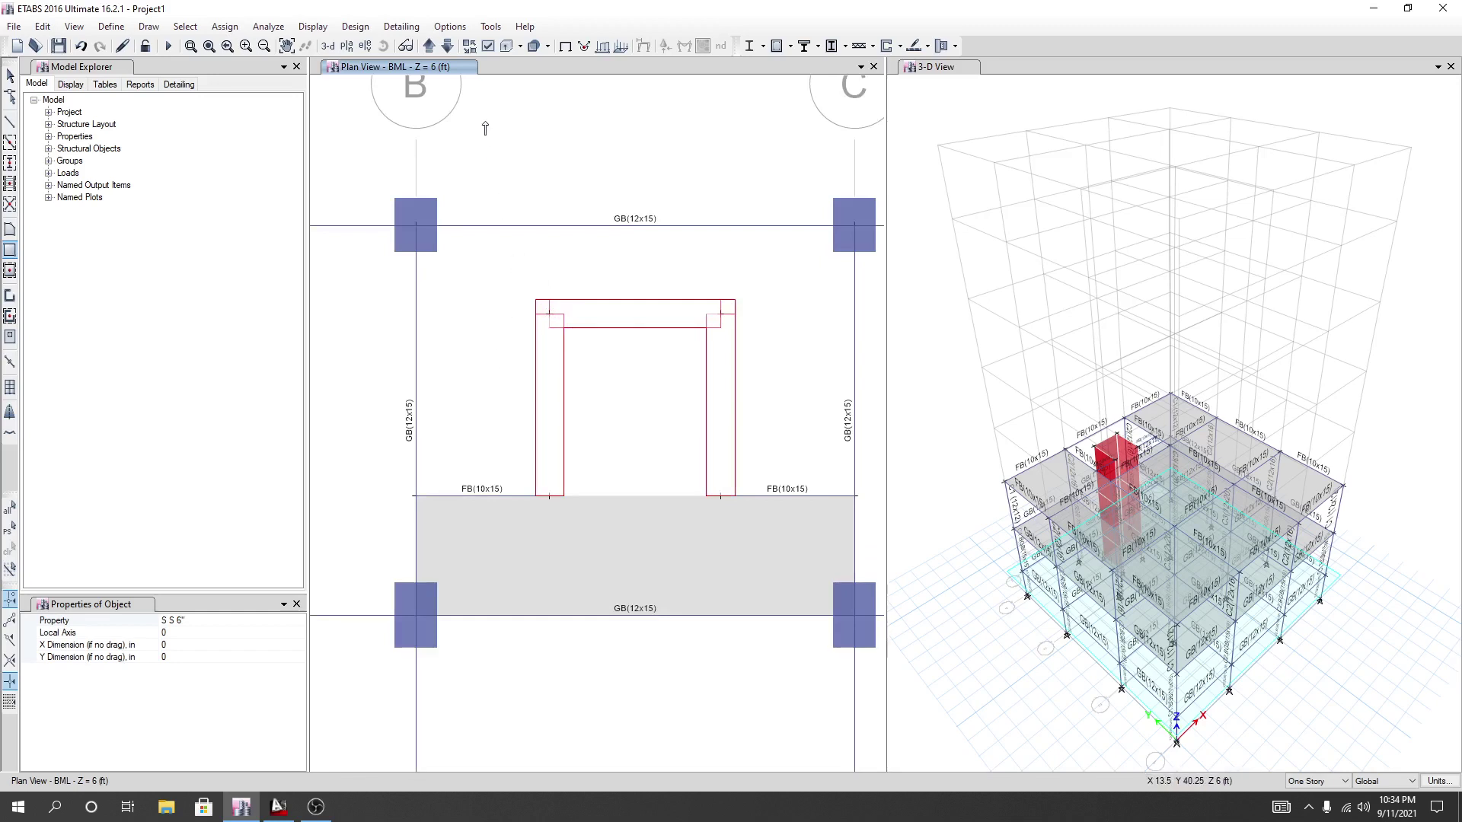
click(429, 46)
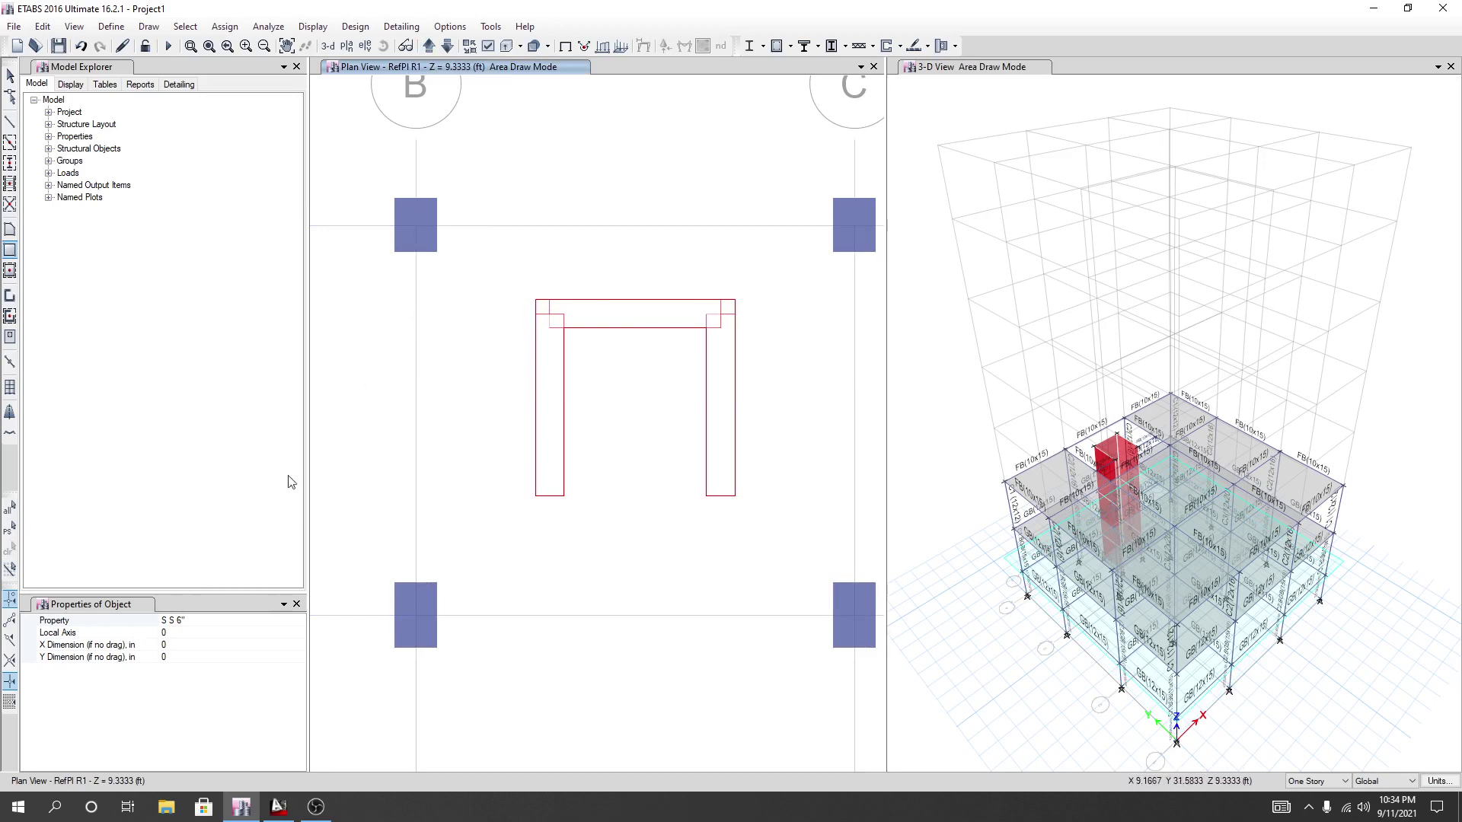
click(10, 120)
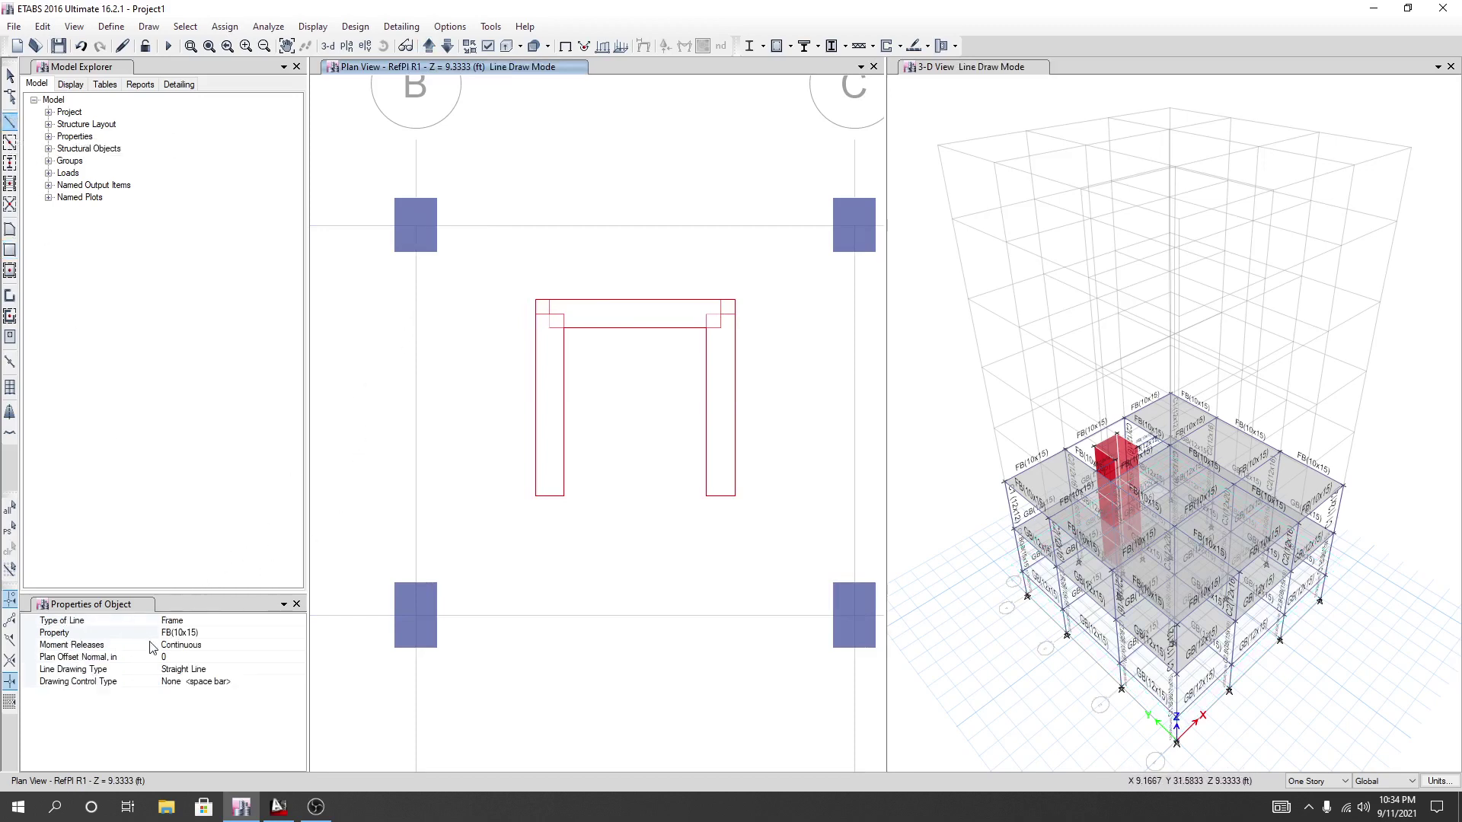
click(206, 646)
click(301, 635)
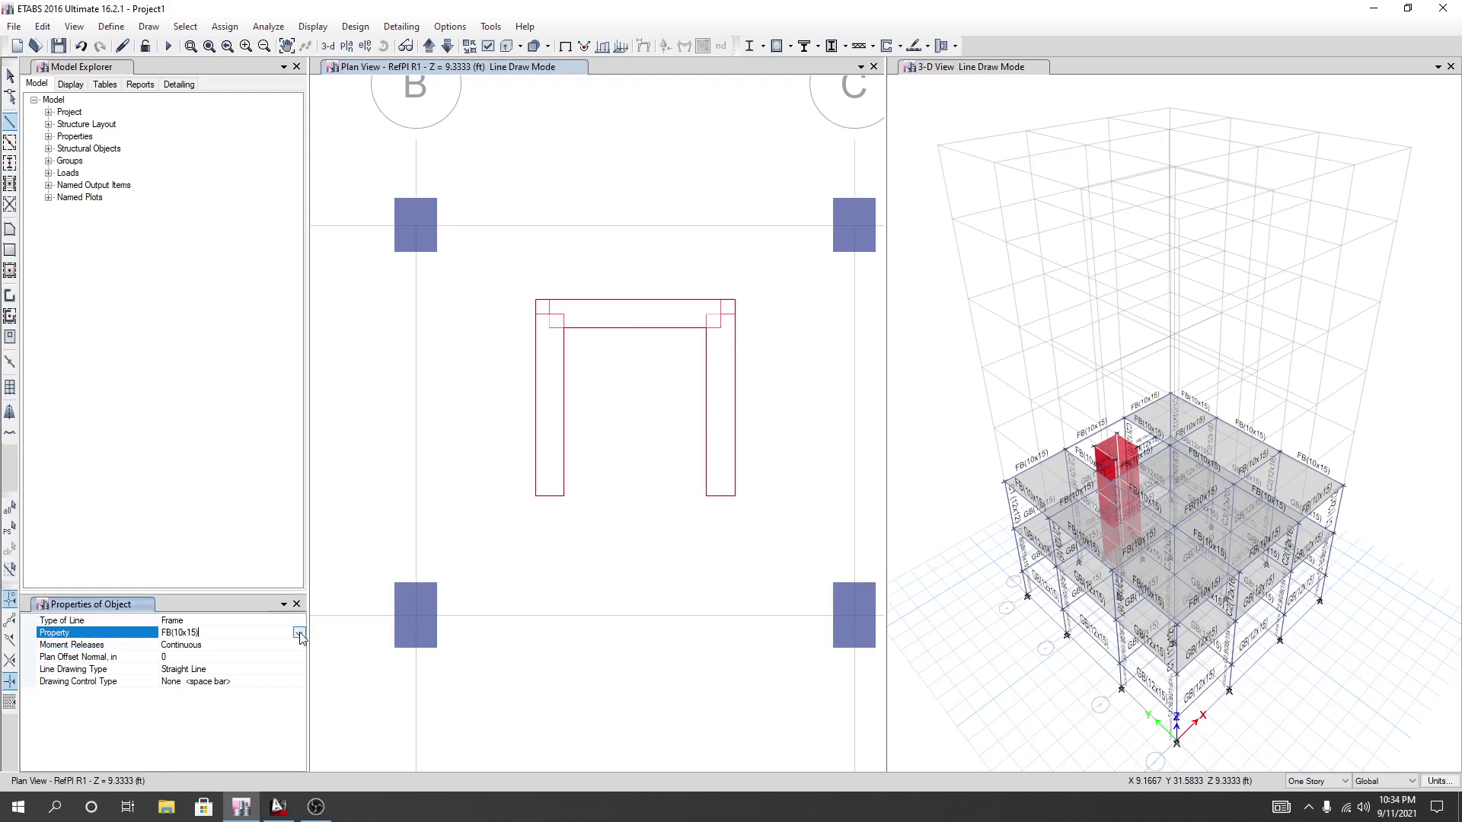
click(299, 634)
scroll(261, 670, down, 3)
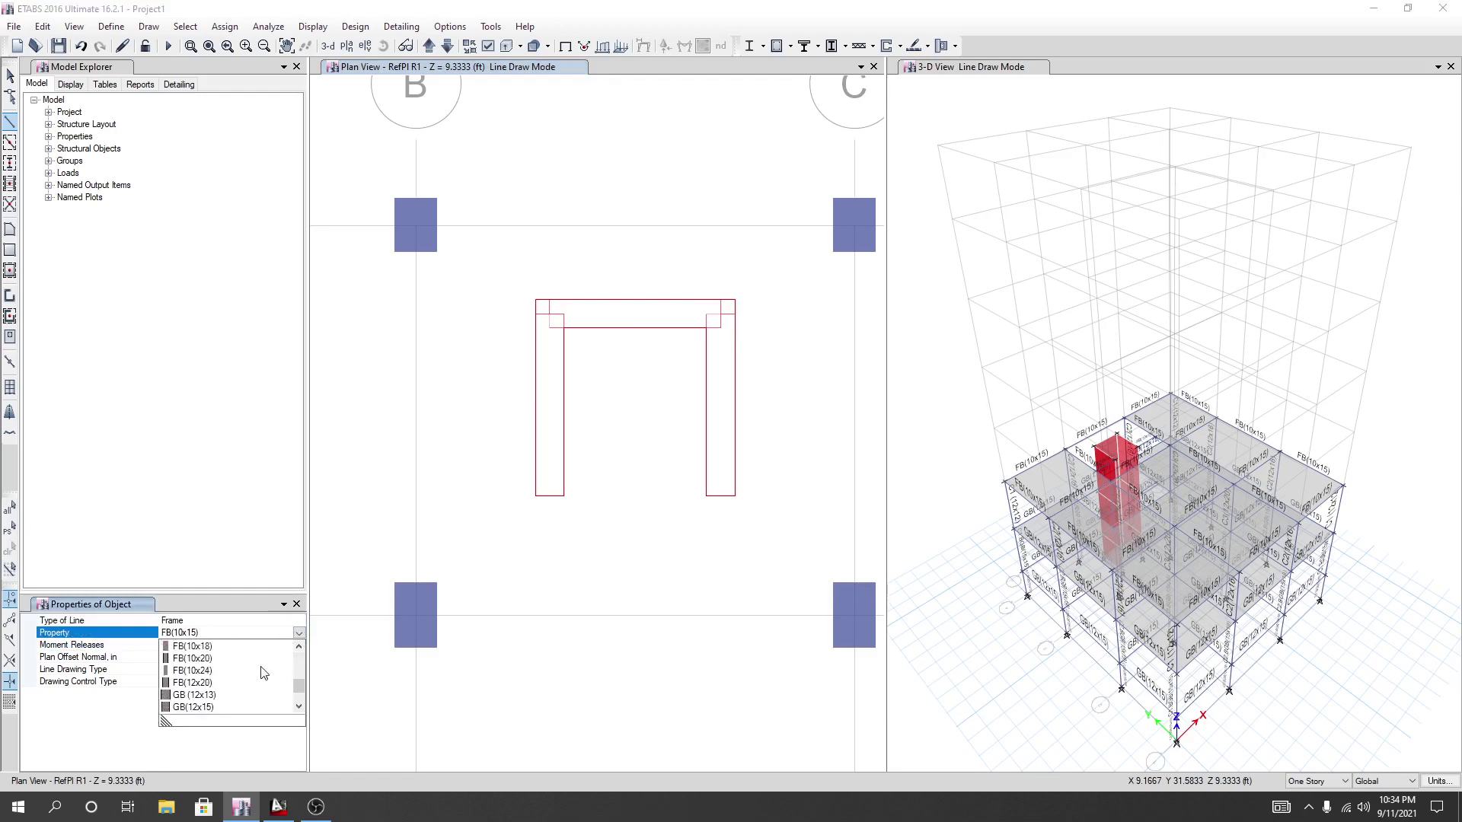
click(228, 708)
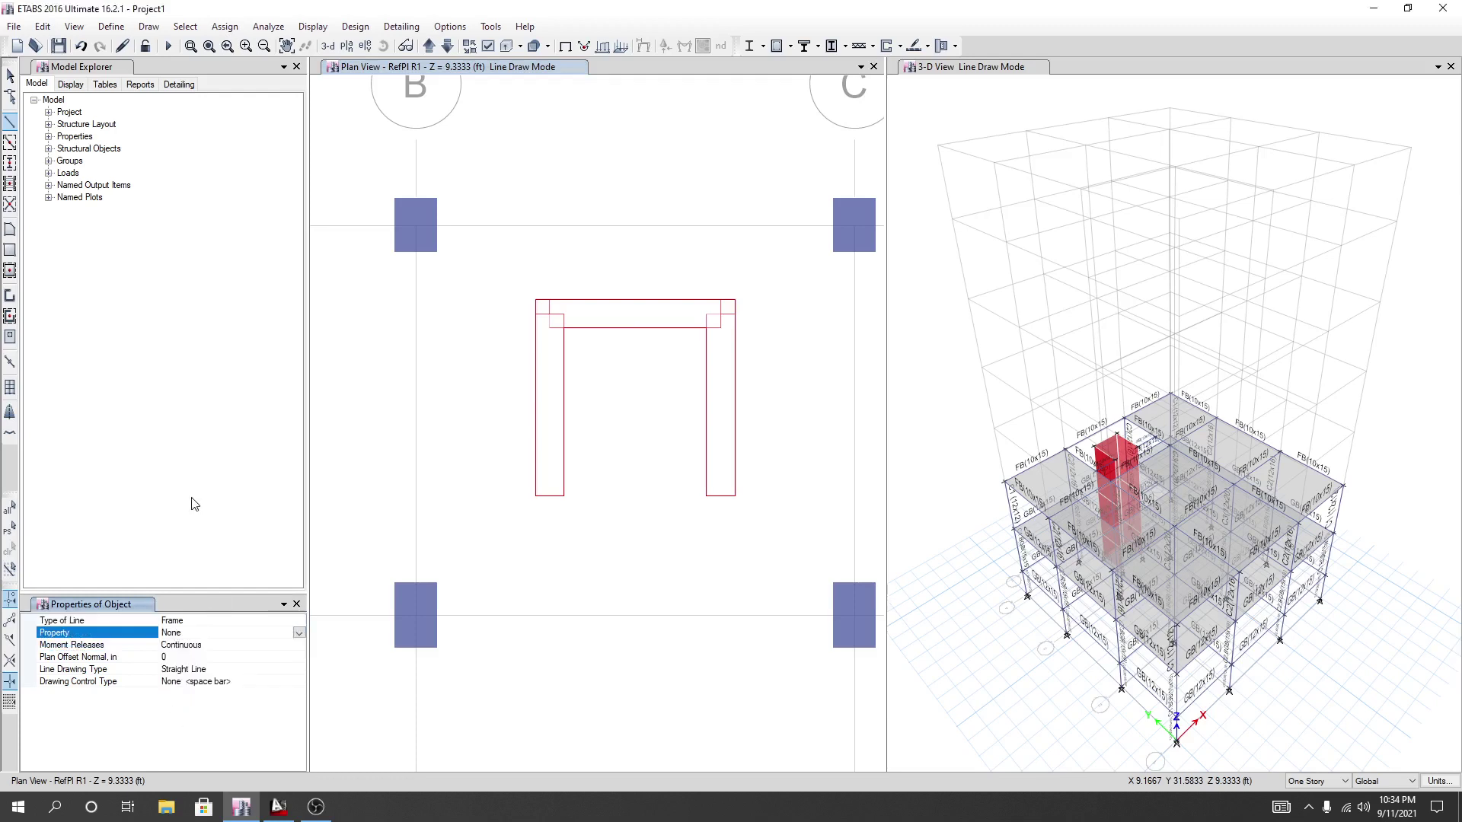
click(549, 314)
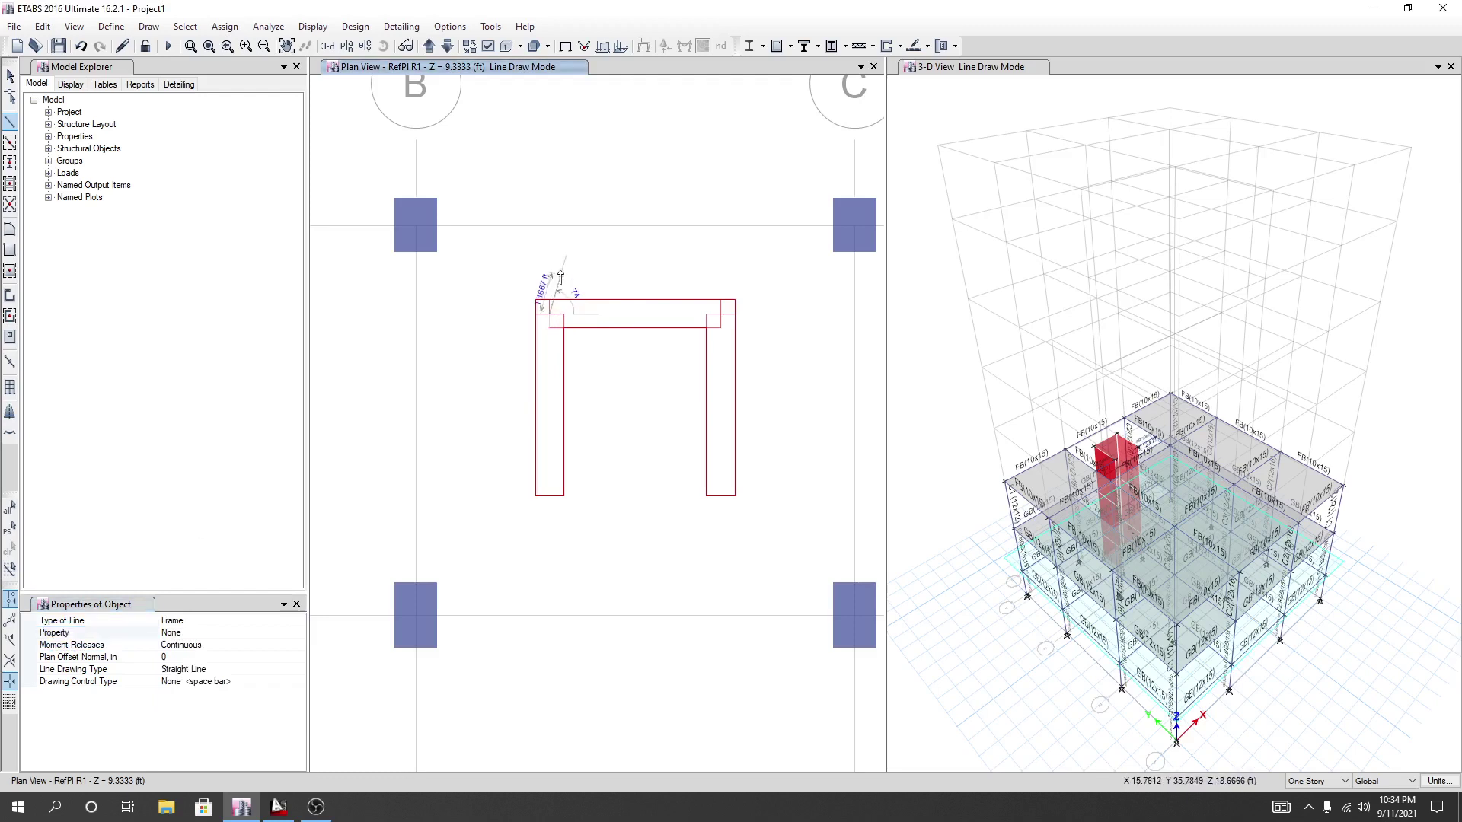
click(550, 227)
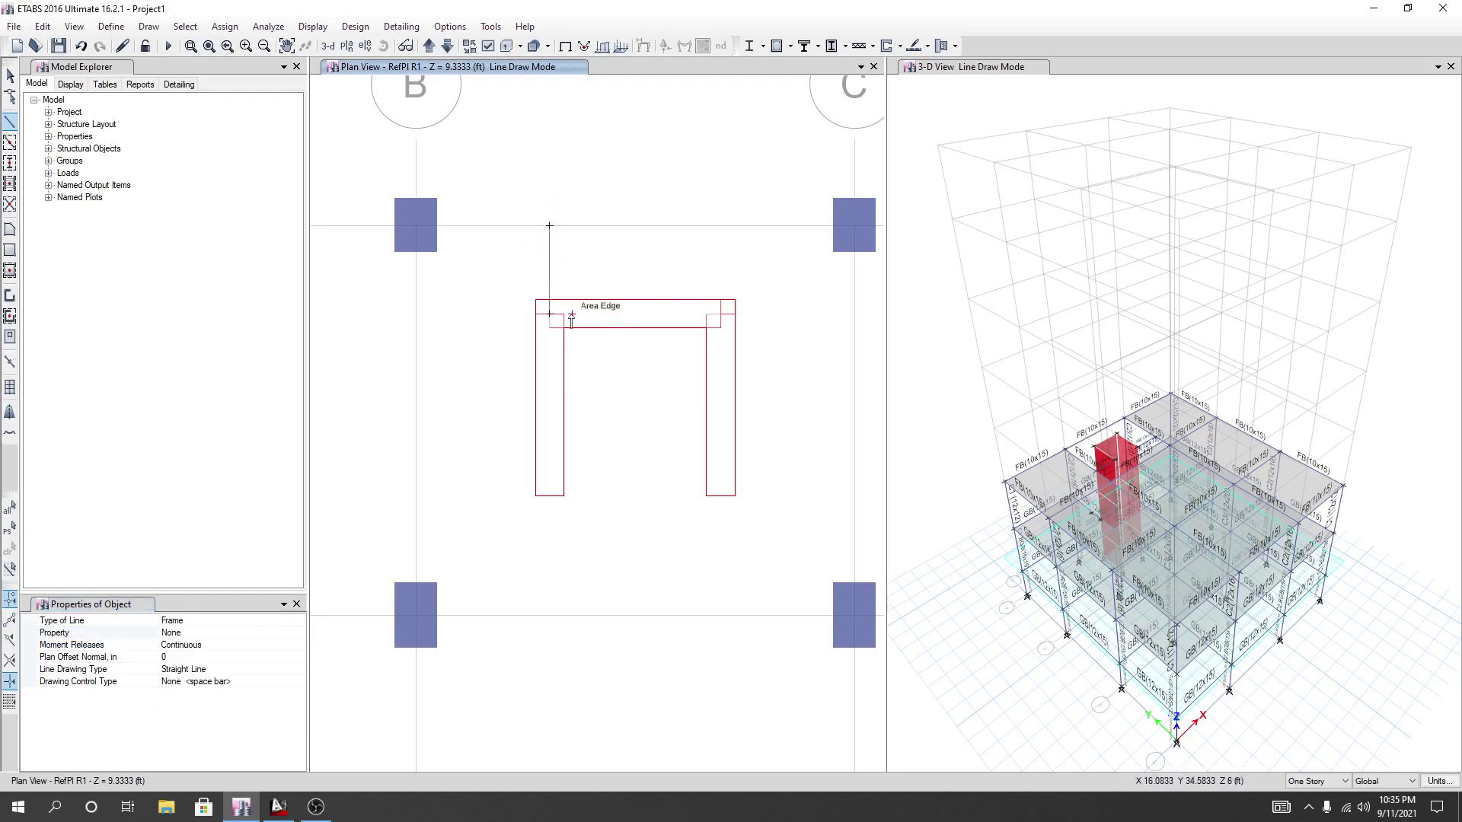
click(548, 315)
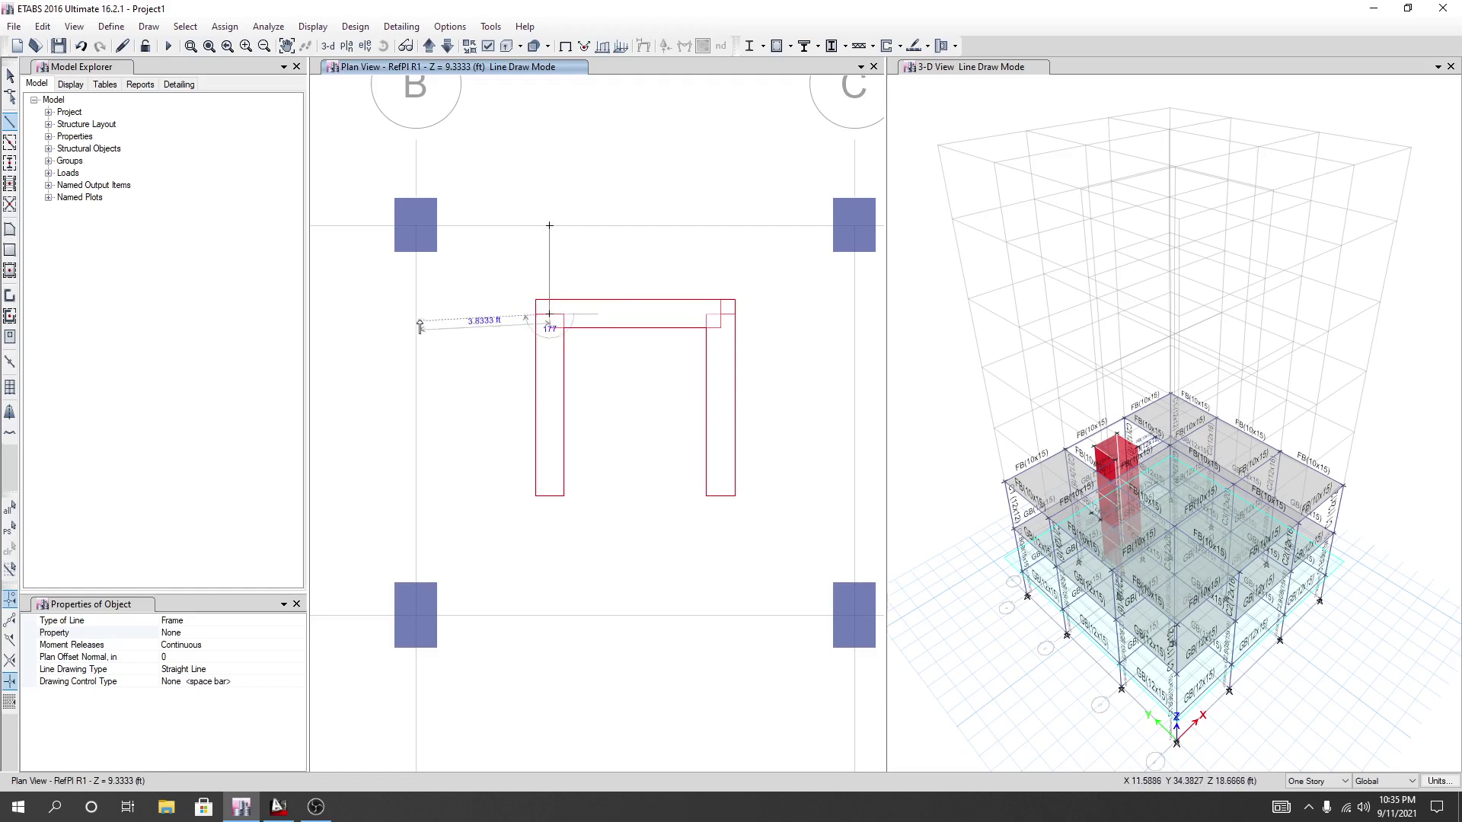
click(416, 315)
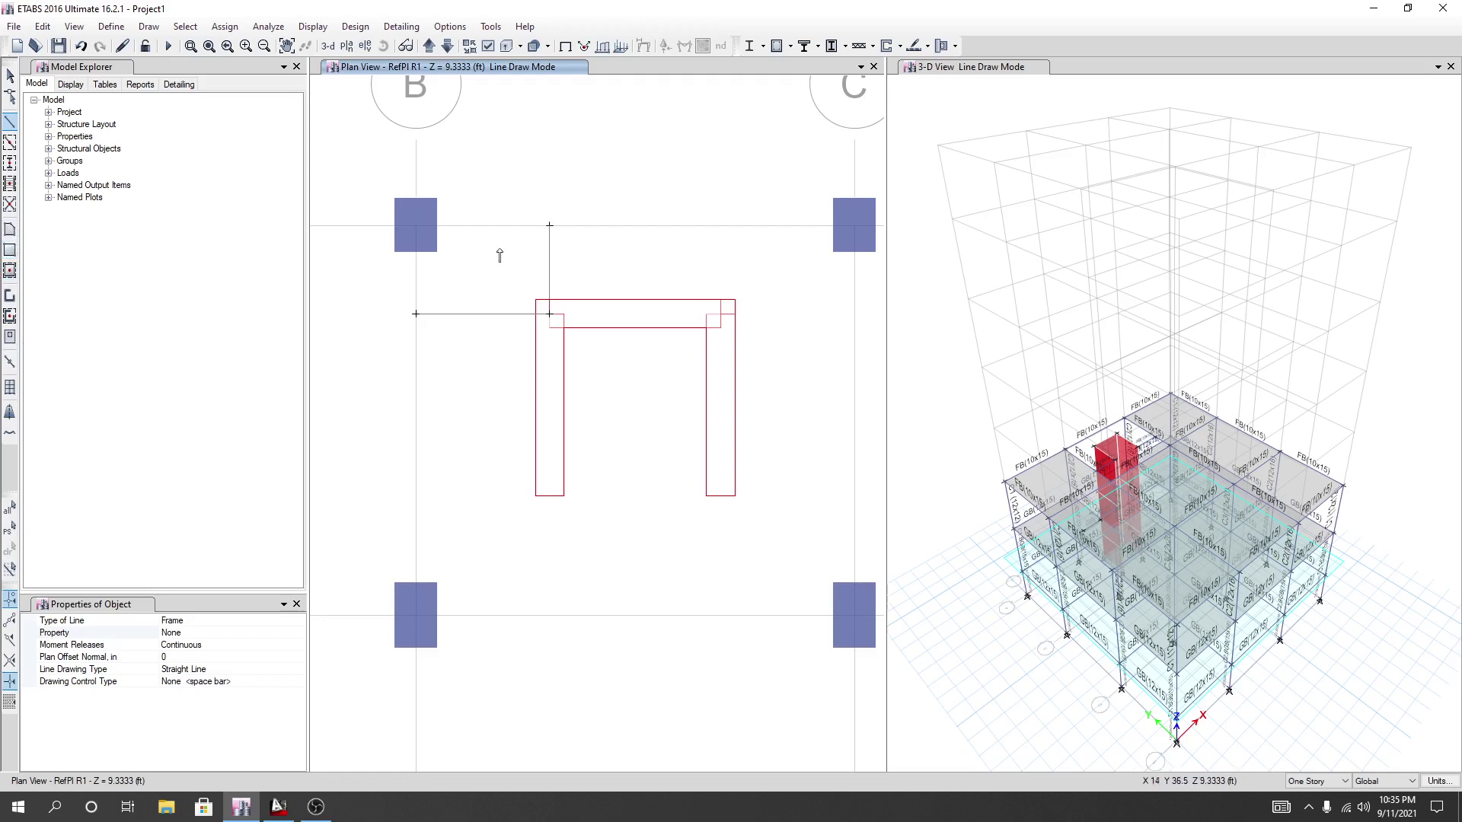
On reference plane 2, draw None-property frame lines from the lift wall corner nearest C-4 perpendicular to grid 4 and to grid C.
click(429, 46)
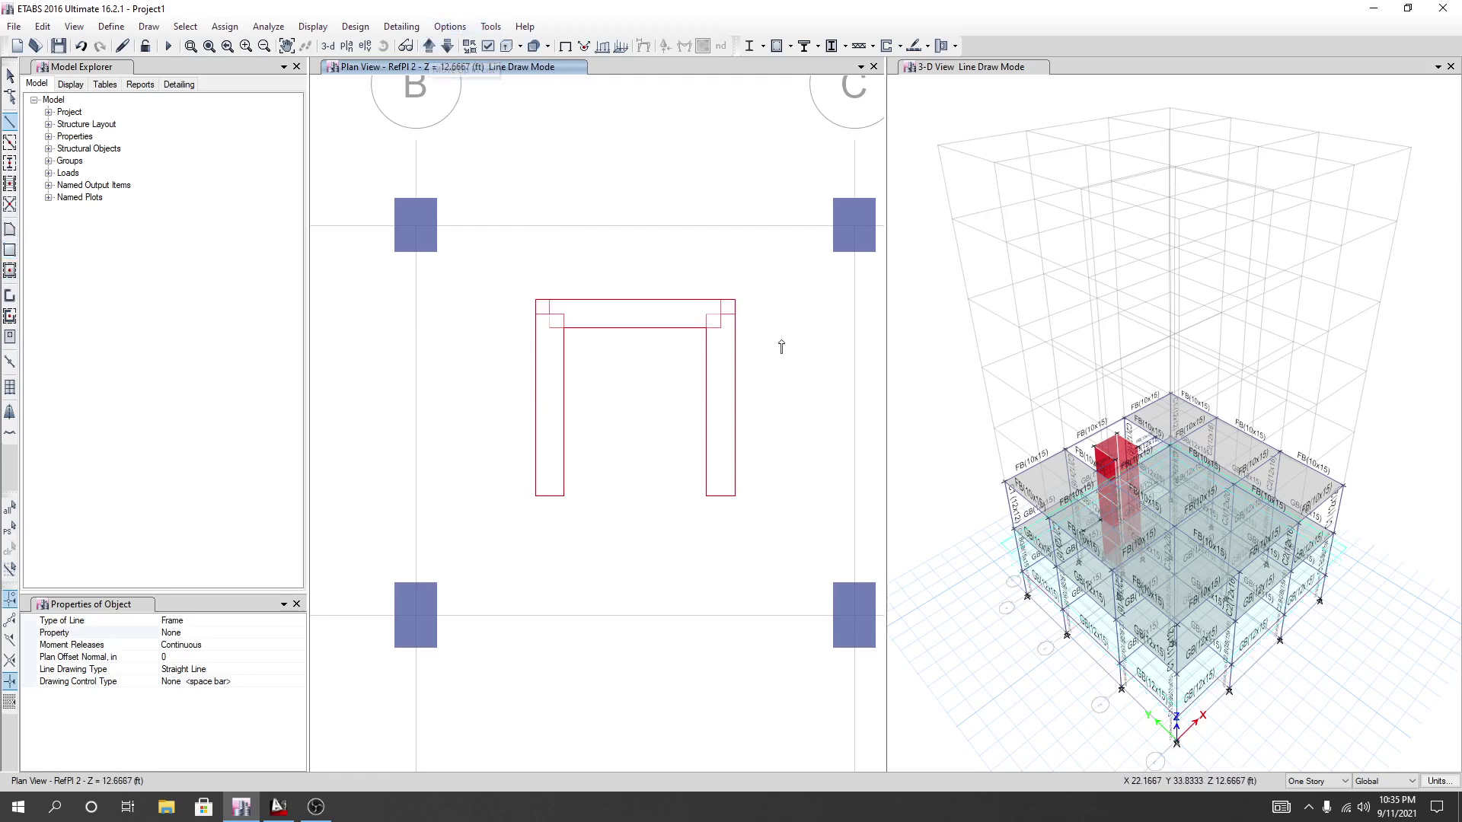
click(721, 313)
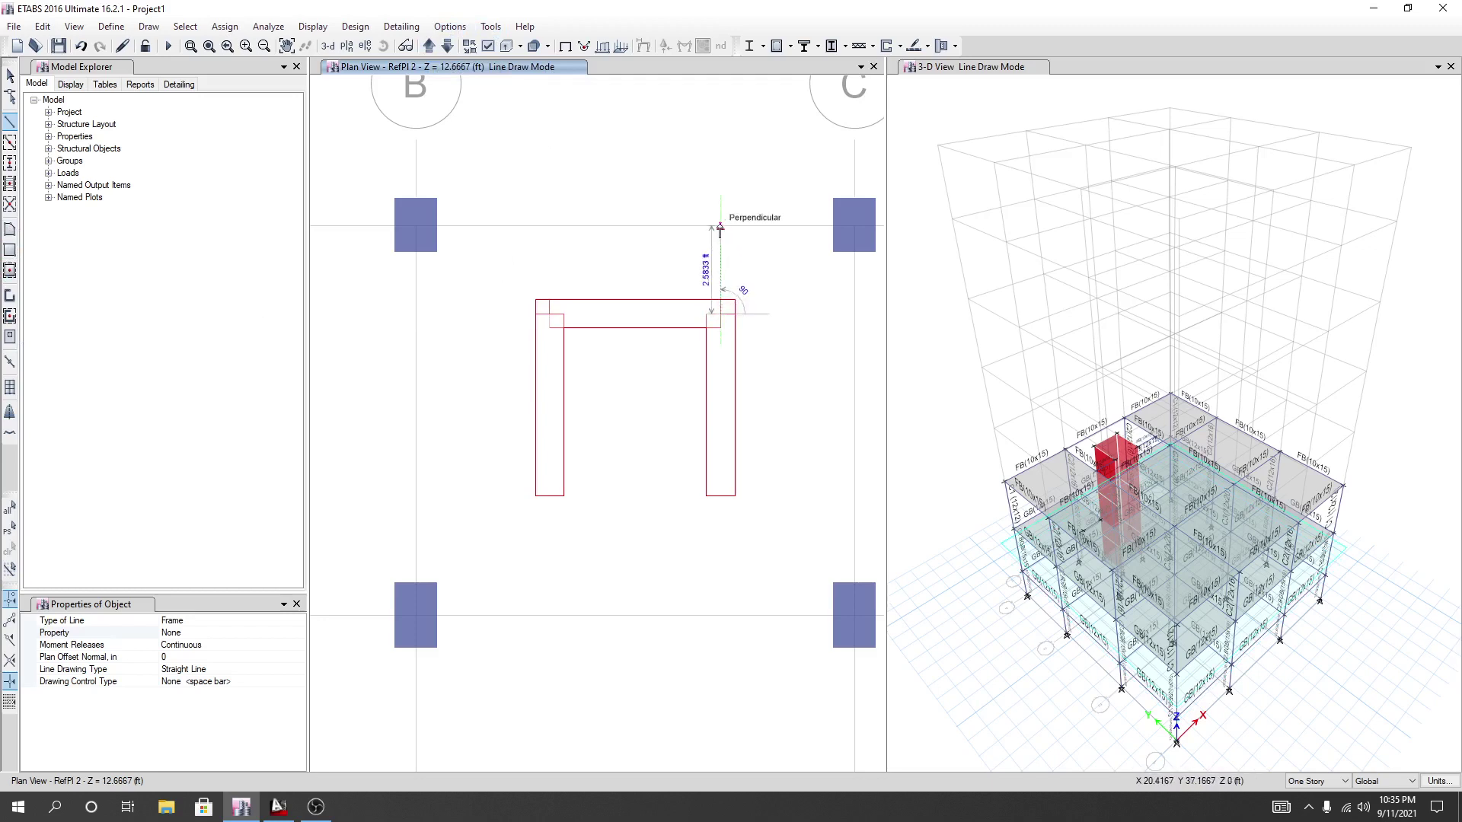
click(720, 227)
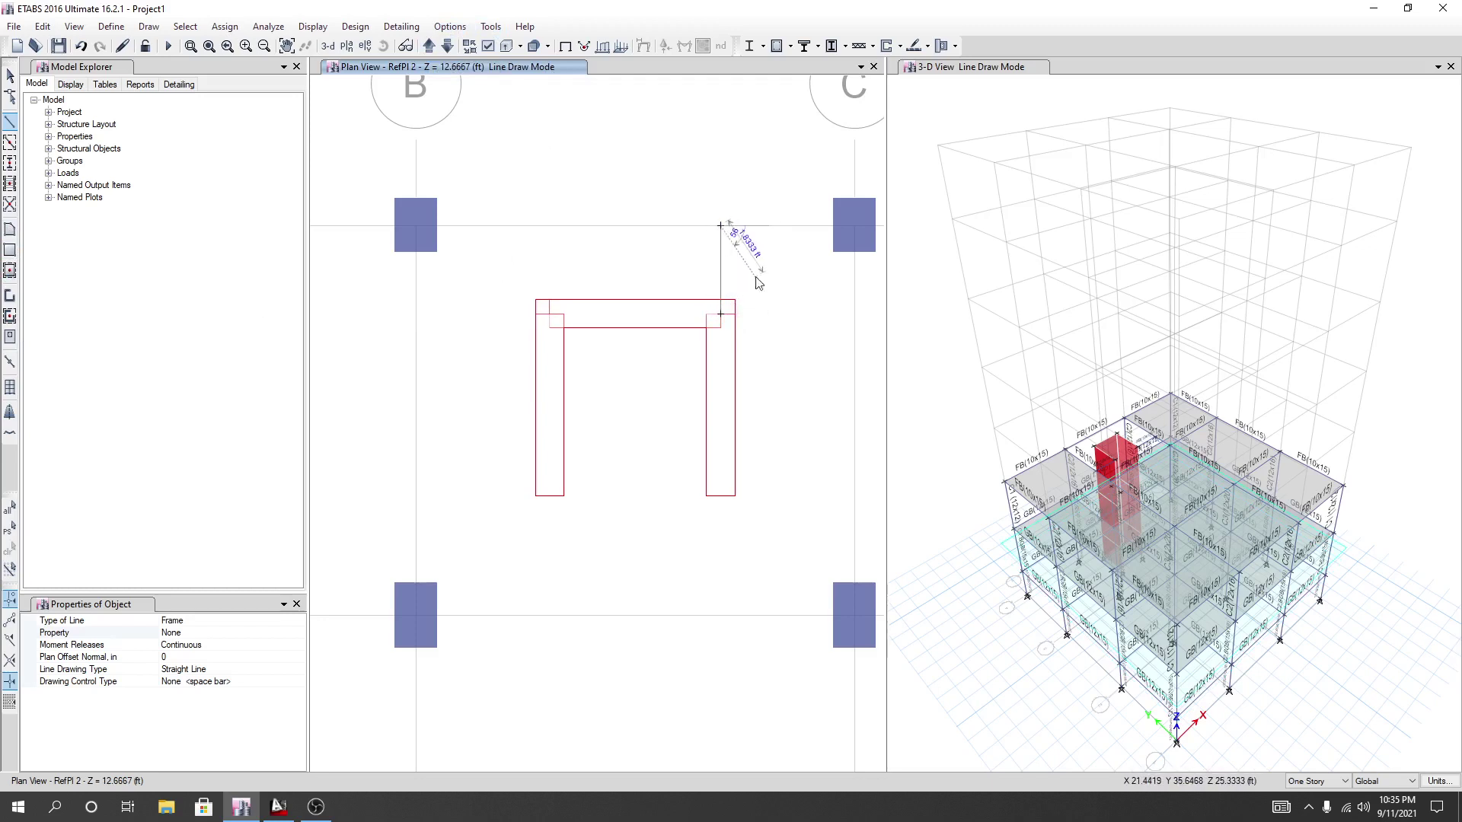
click(720, 313)
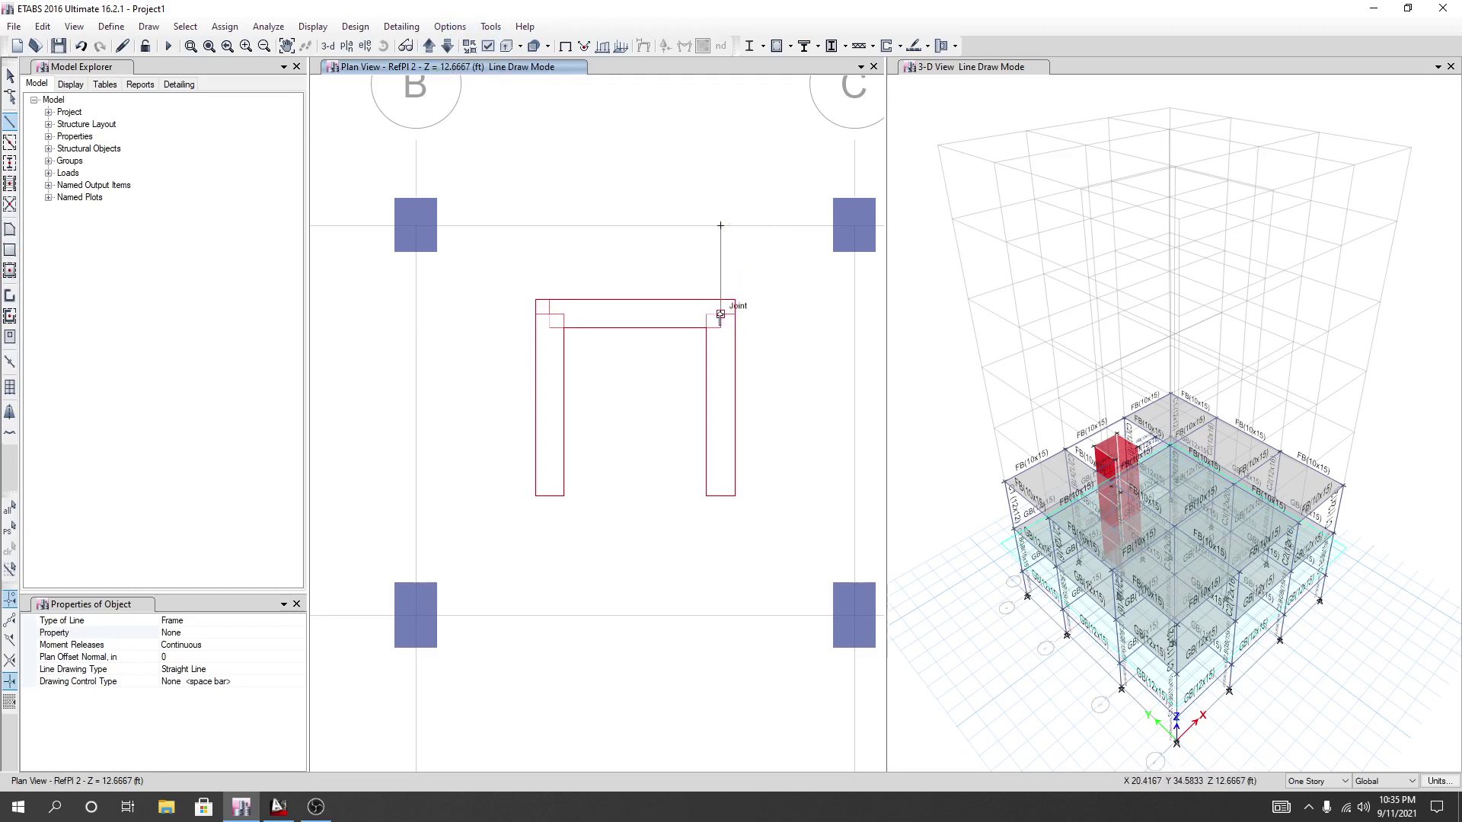
click(854, 314)
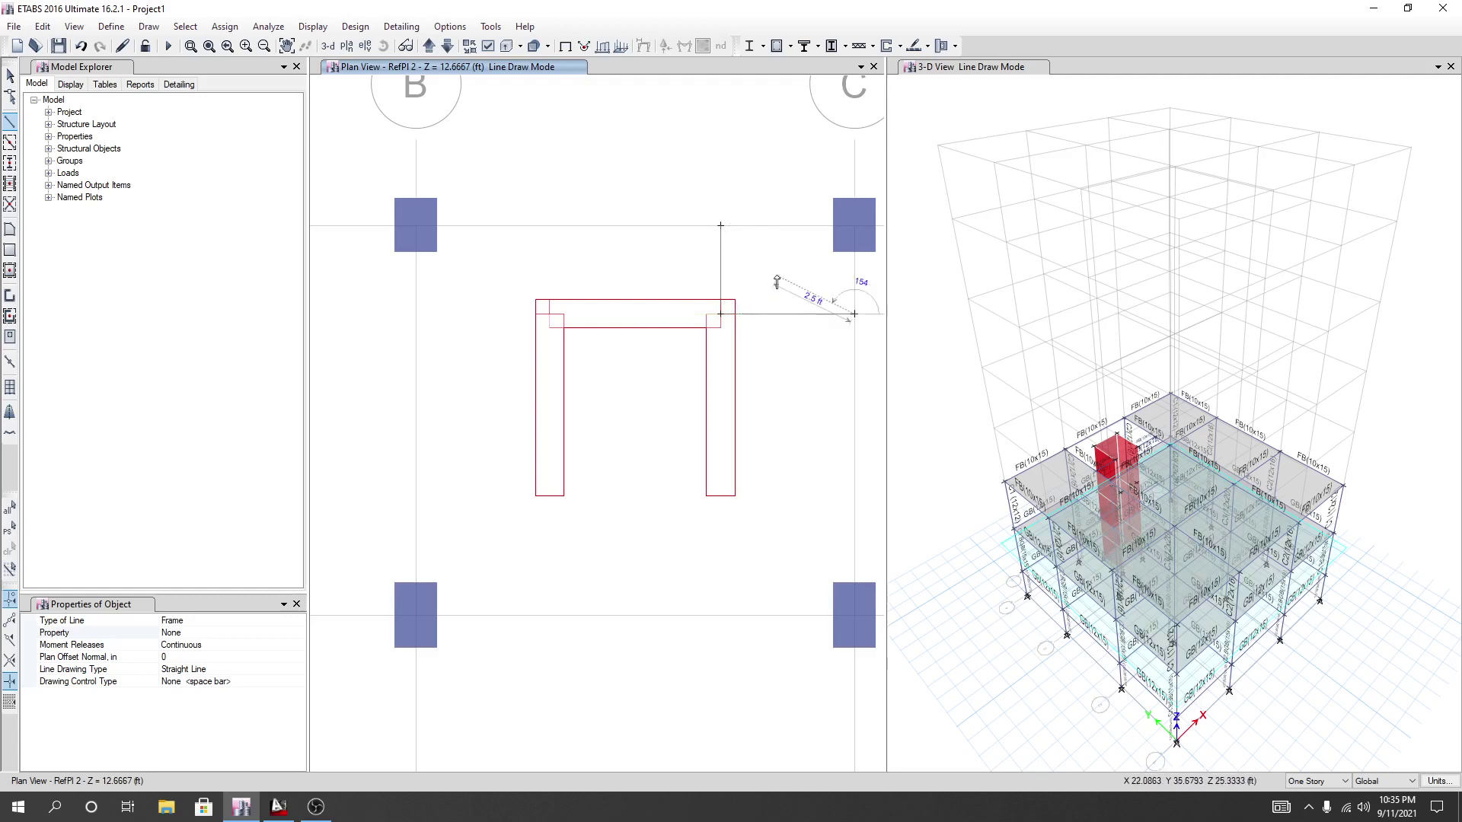
key(Escape)
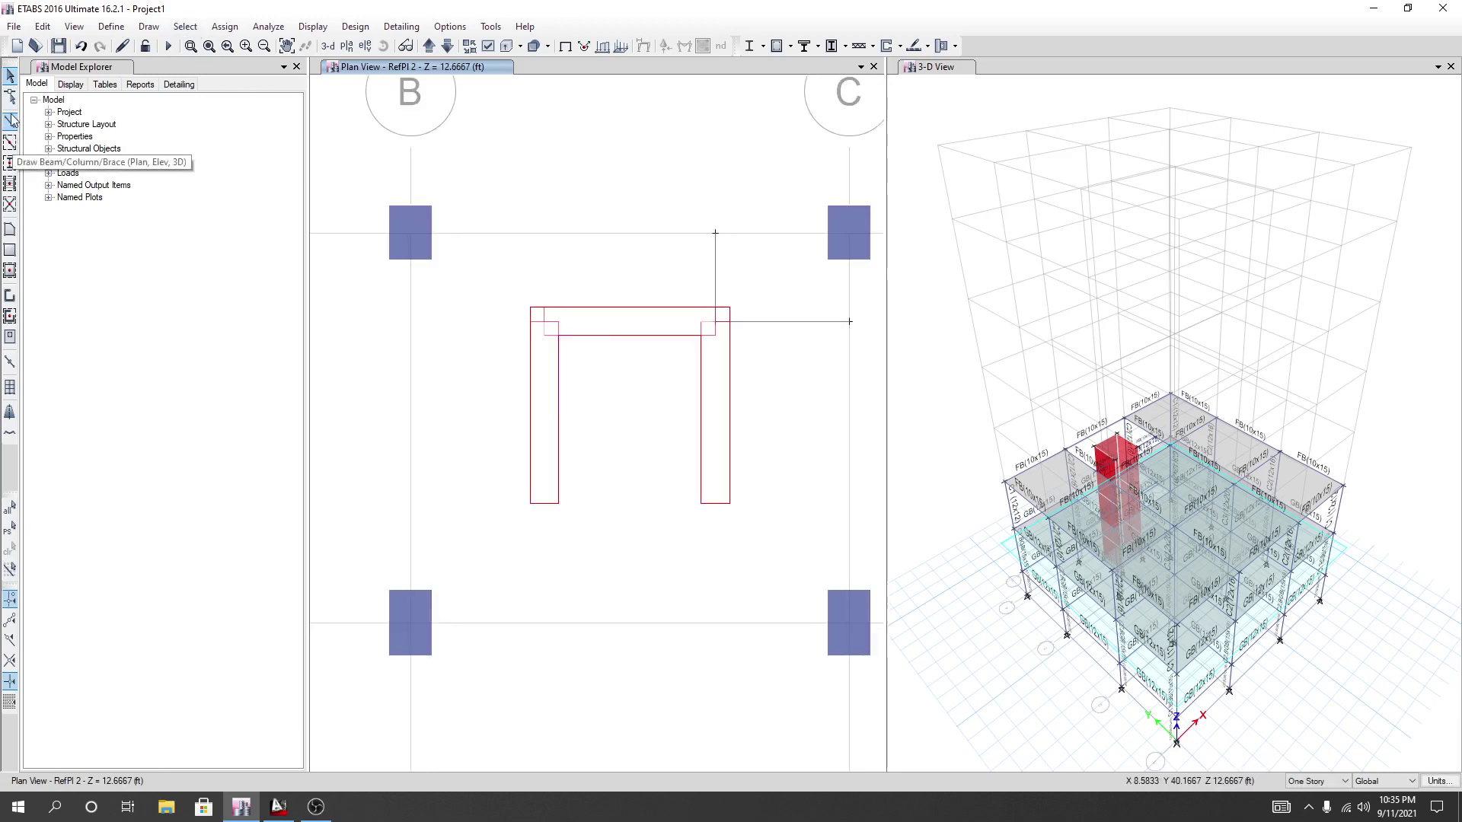
On reference plane 2, draw a rectangular S S 6" landing between the lift wall corner lines and column C-4.
click(9, 236)
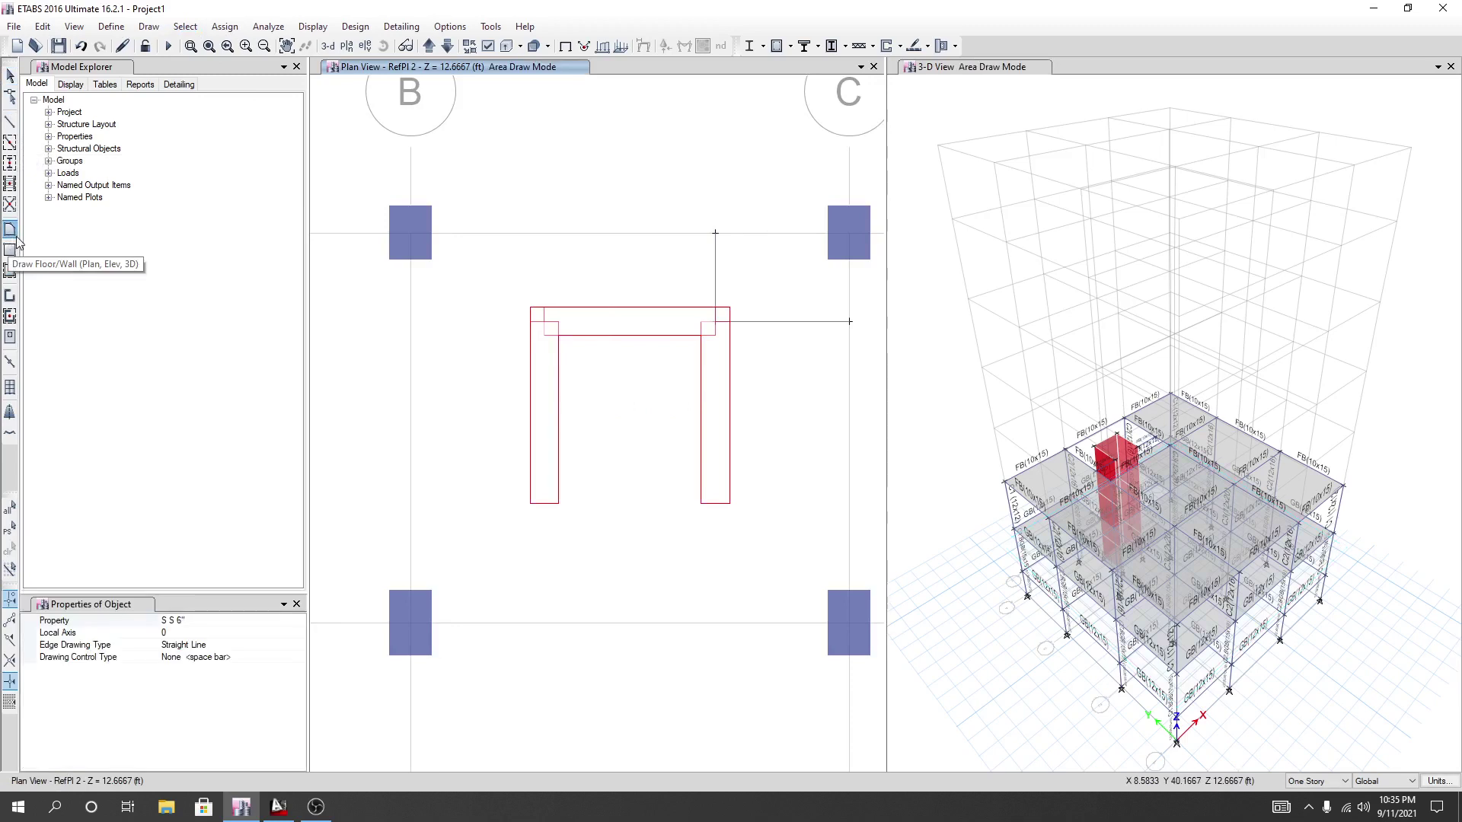
click(11, 254)
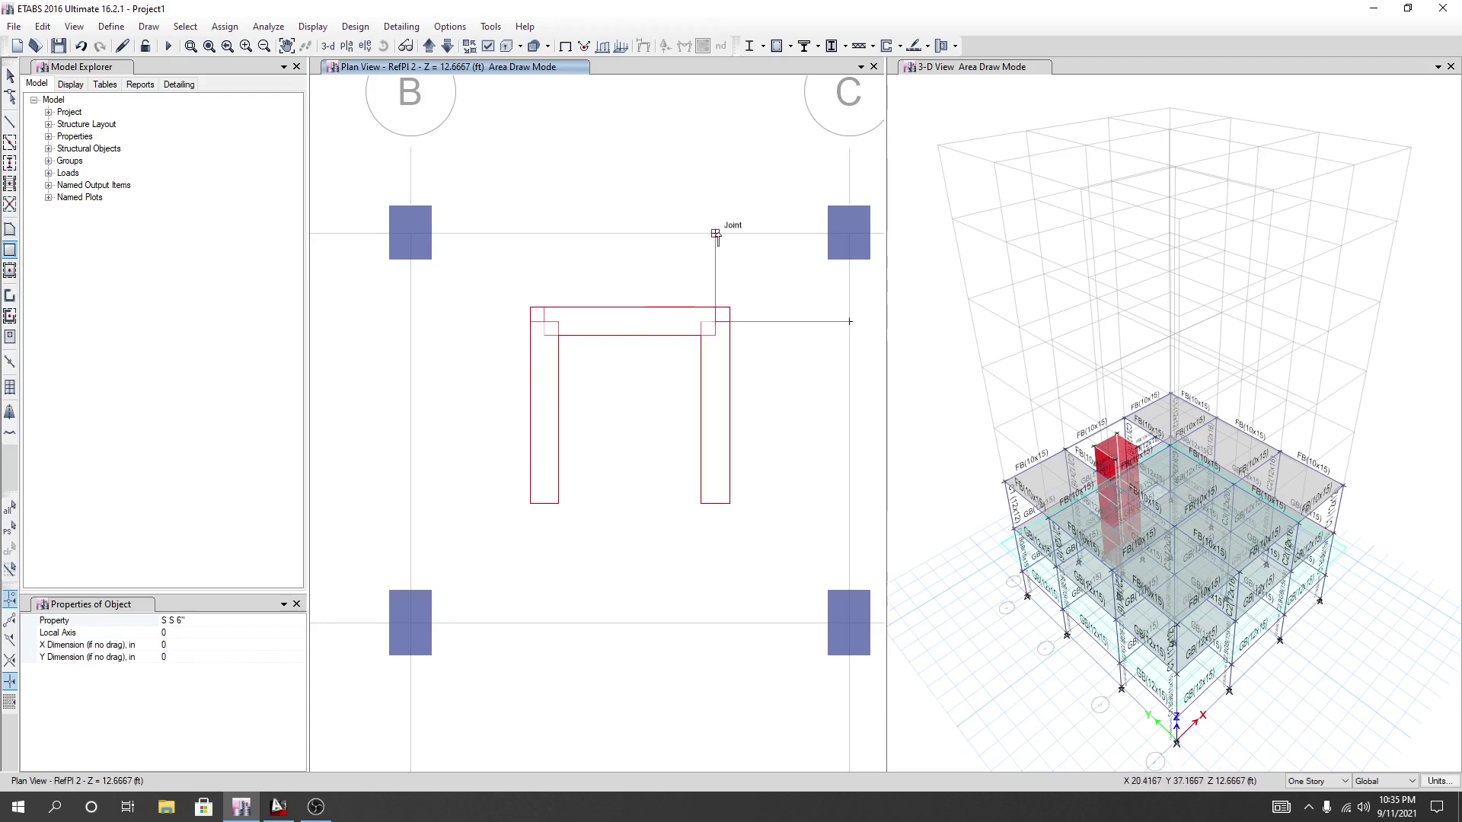
click(716, 234)
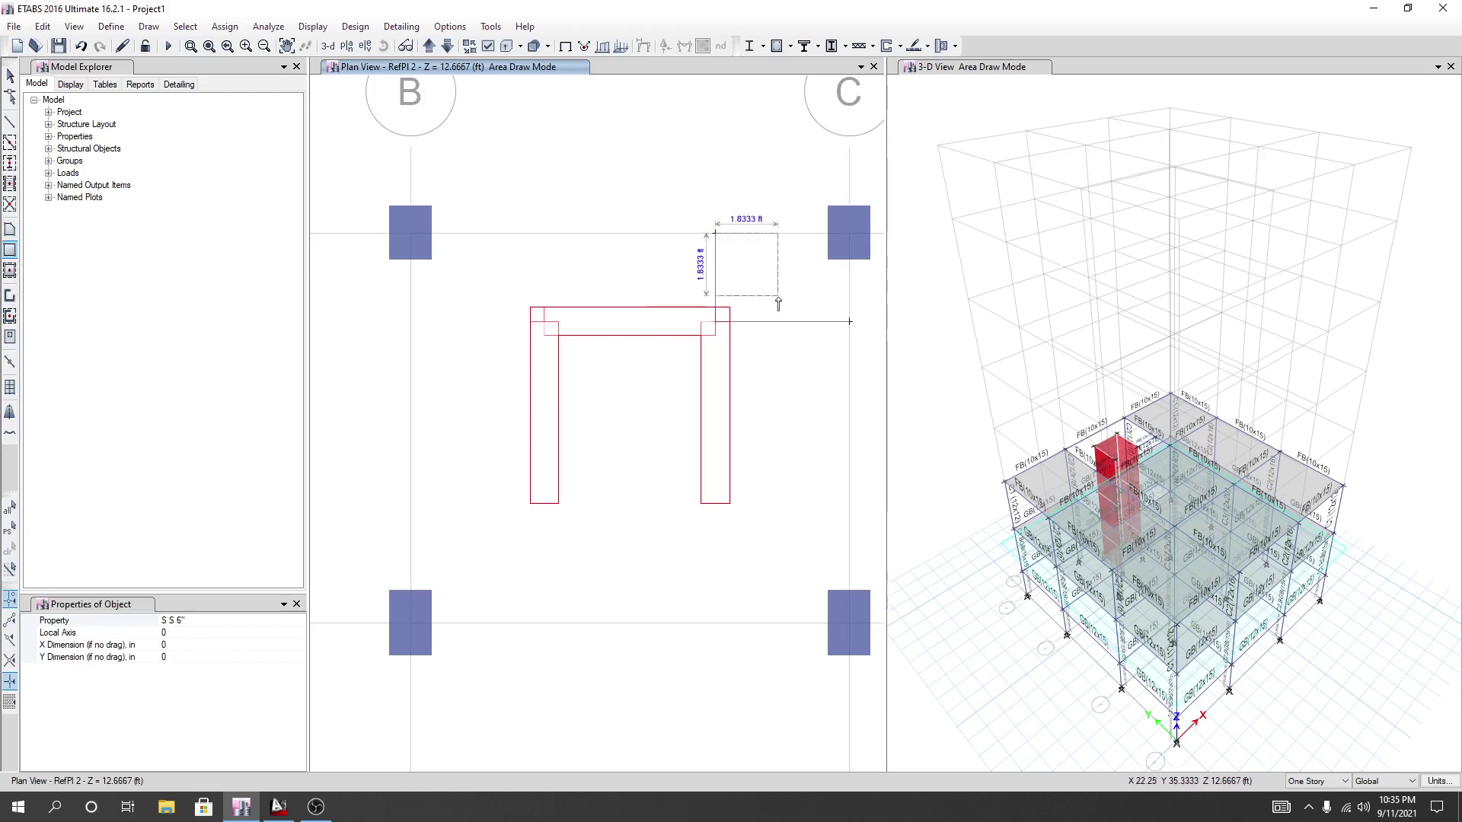
click(849, 322)
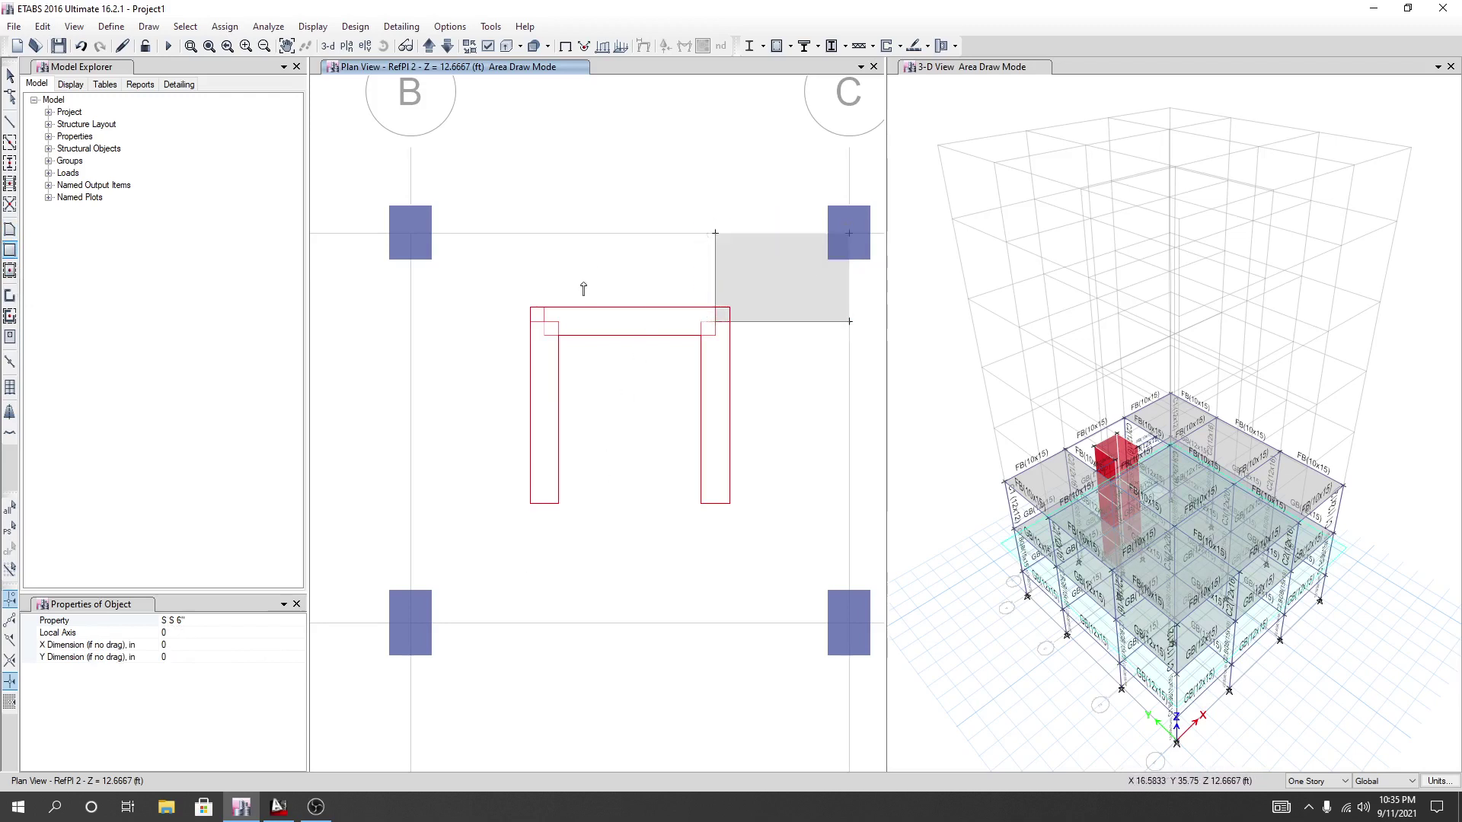
On reference plane R1, draw a rectangular S S 6" landing from column B-4 to the nearest lift wall corner.
click(448, 46)
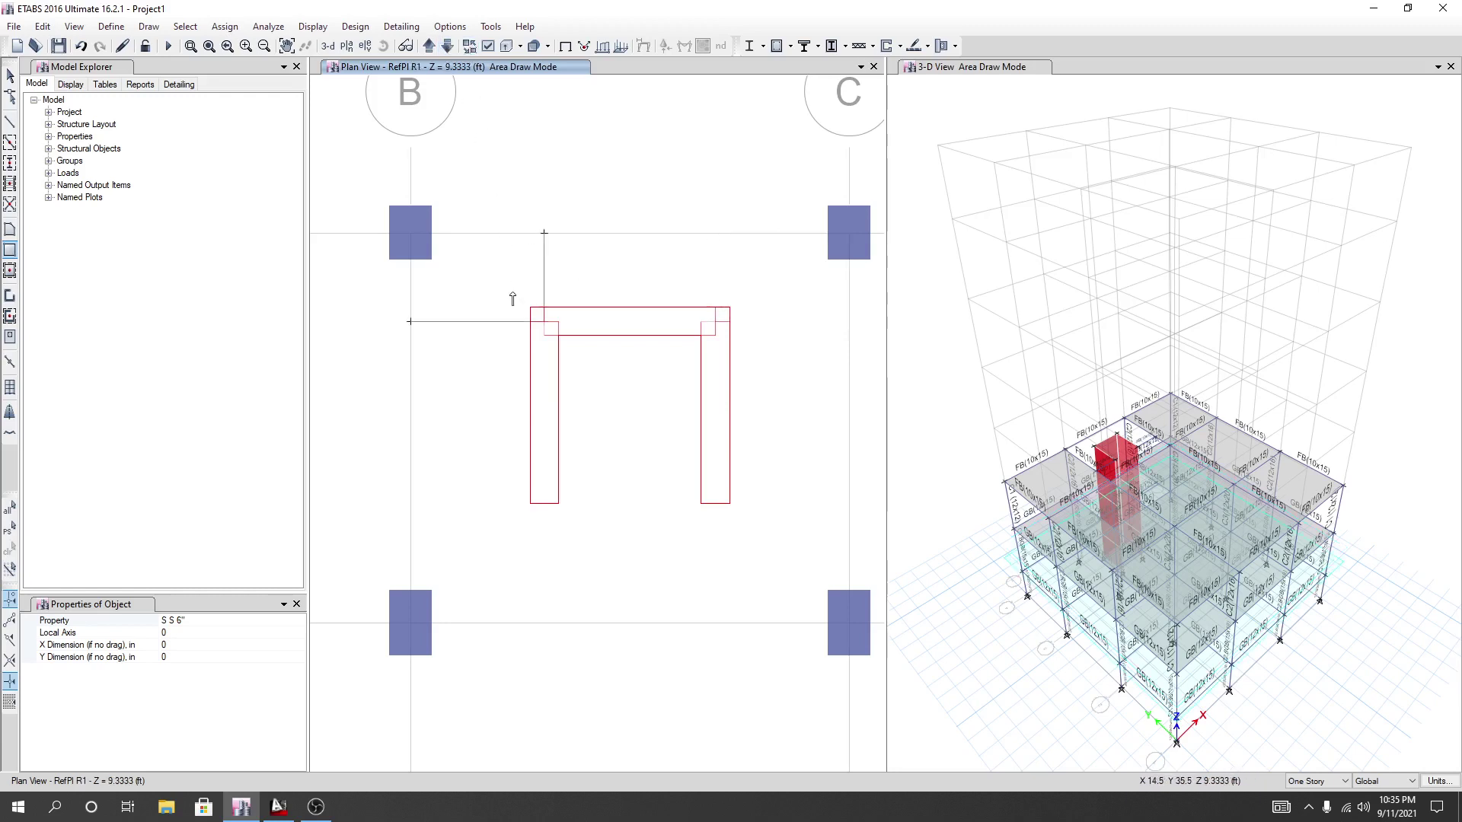
click(411, 235)
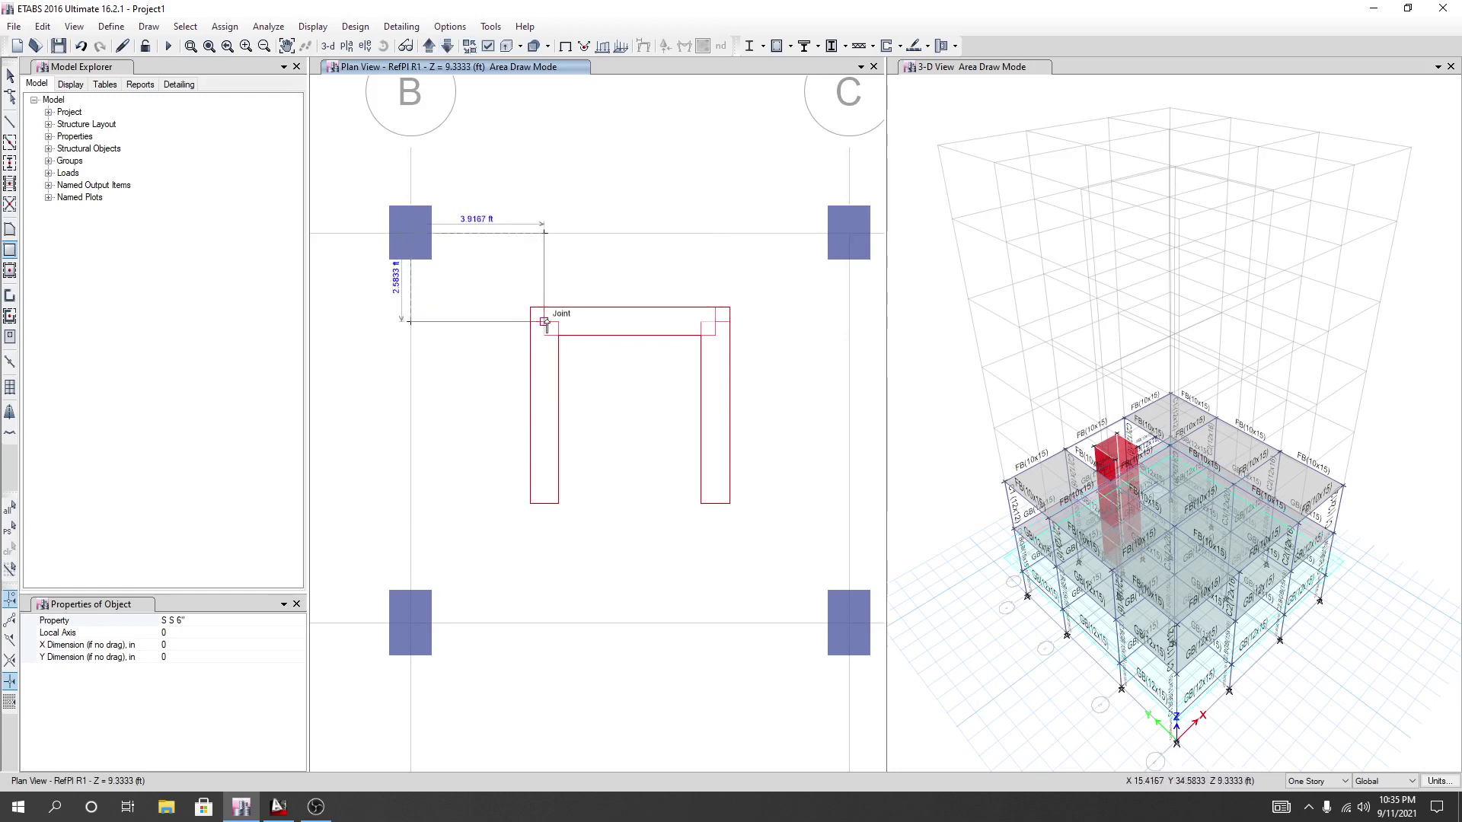
click(544, 322)
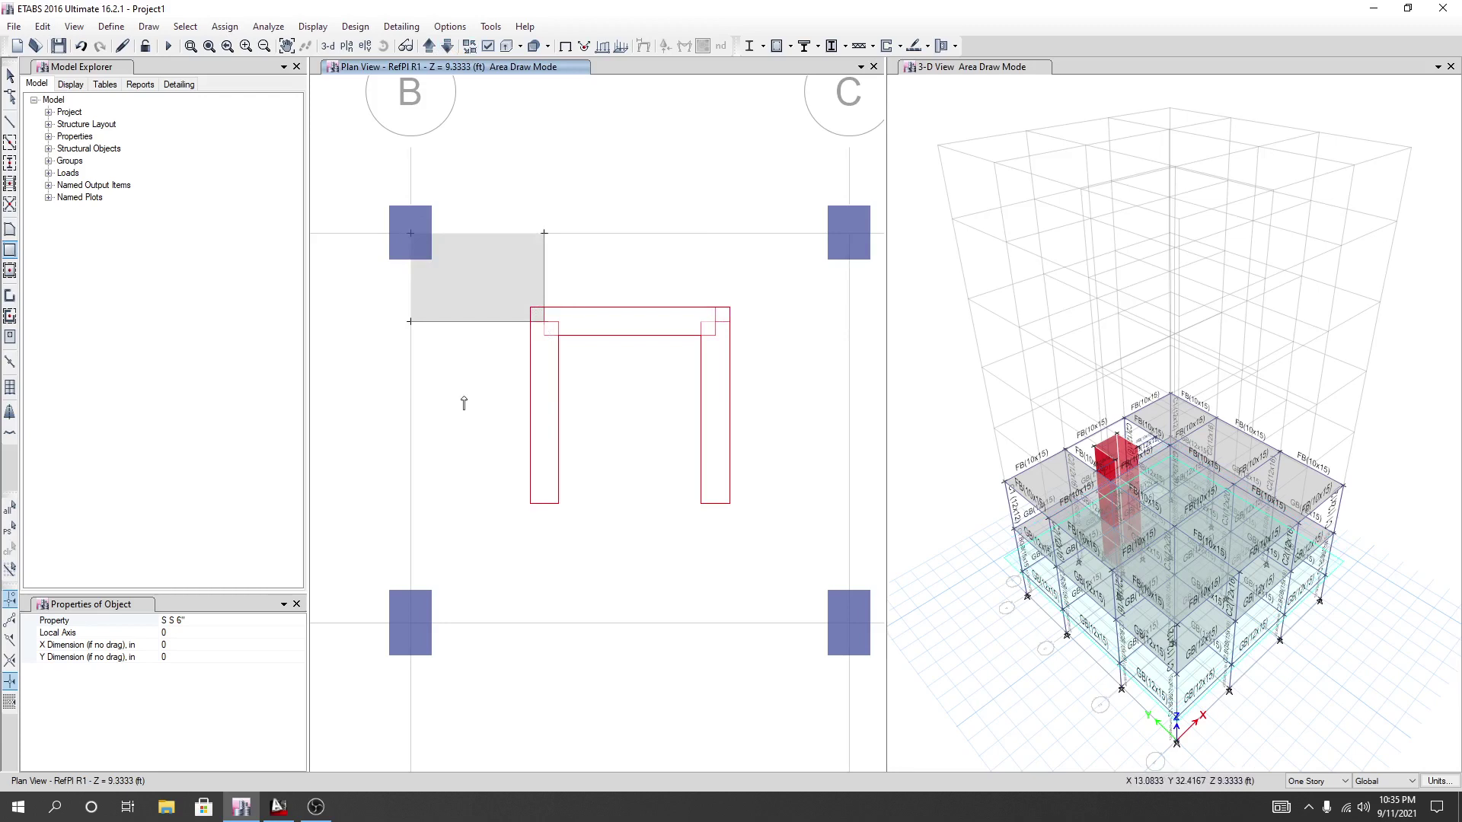
key(Escape)
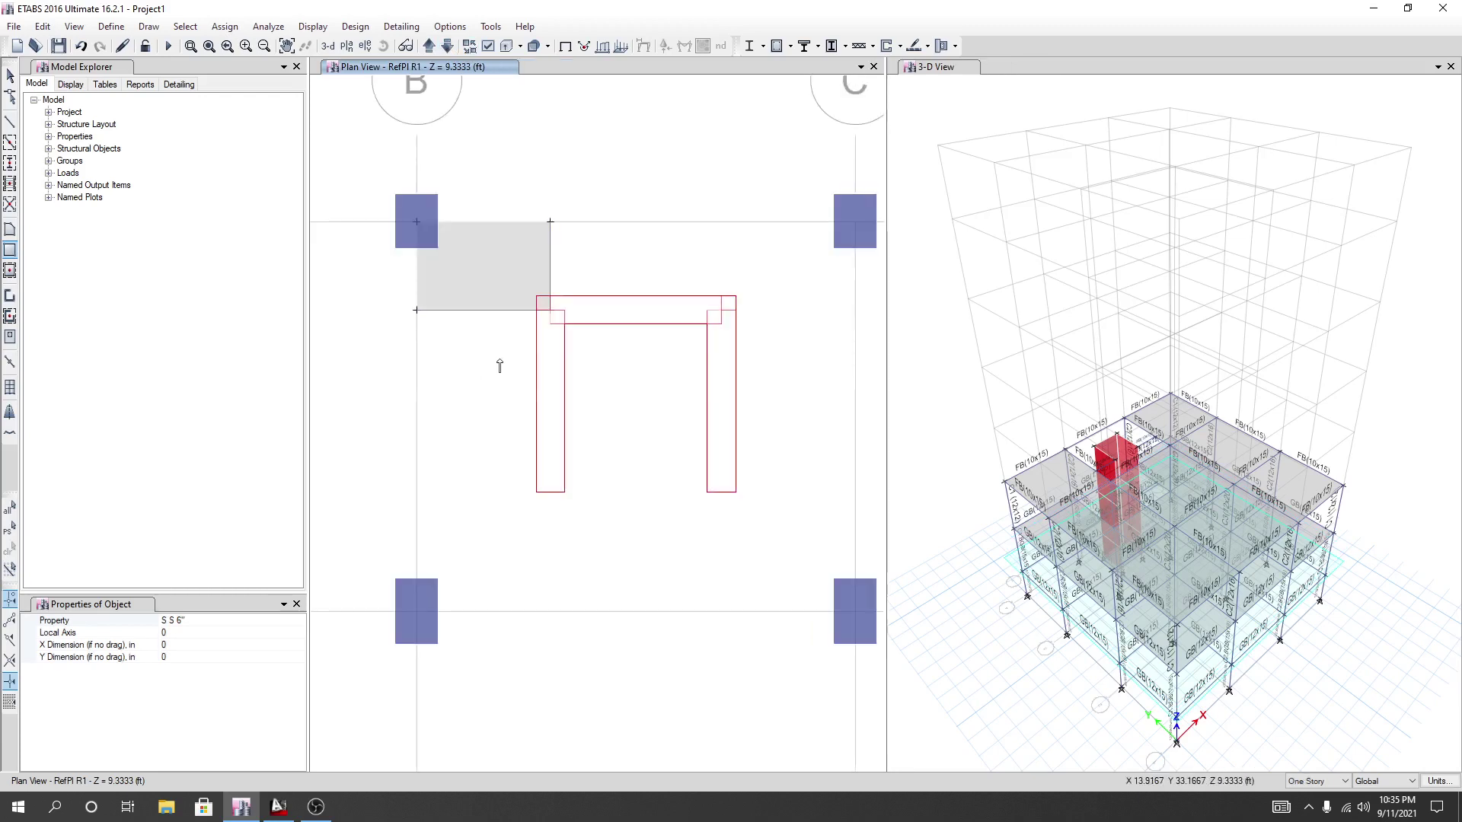
At BML, start a sloped S S 6" floor polygon along the FB(10x15) beam from grid B to the lift wall.
click(447, 47)
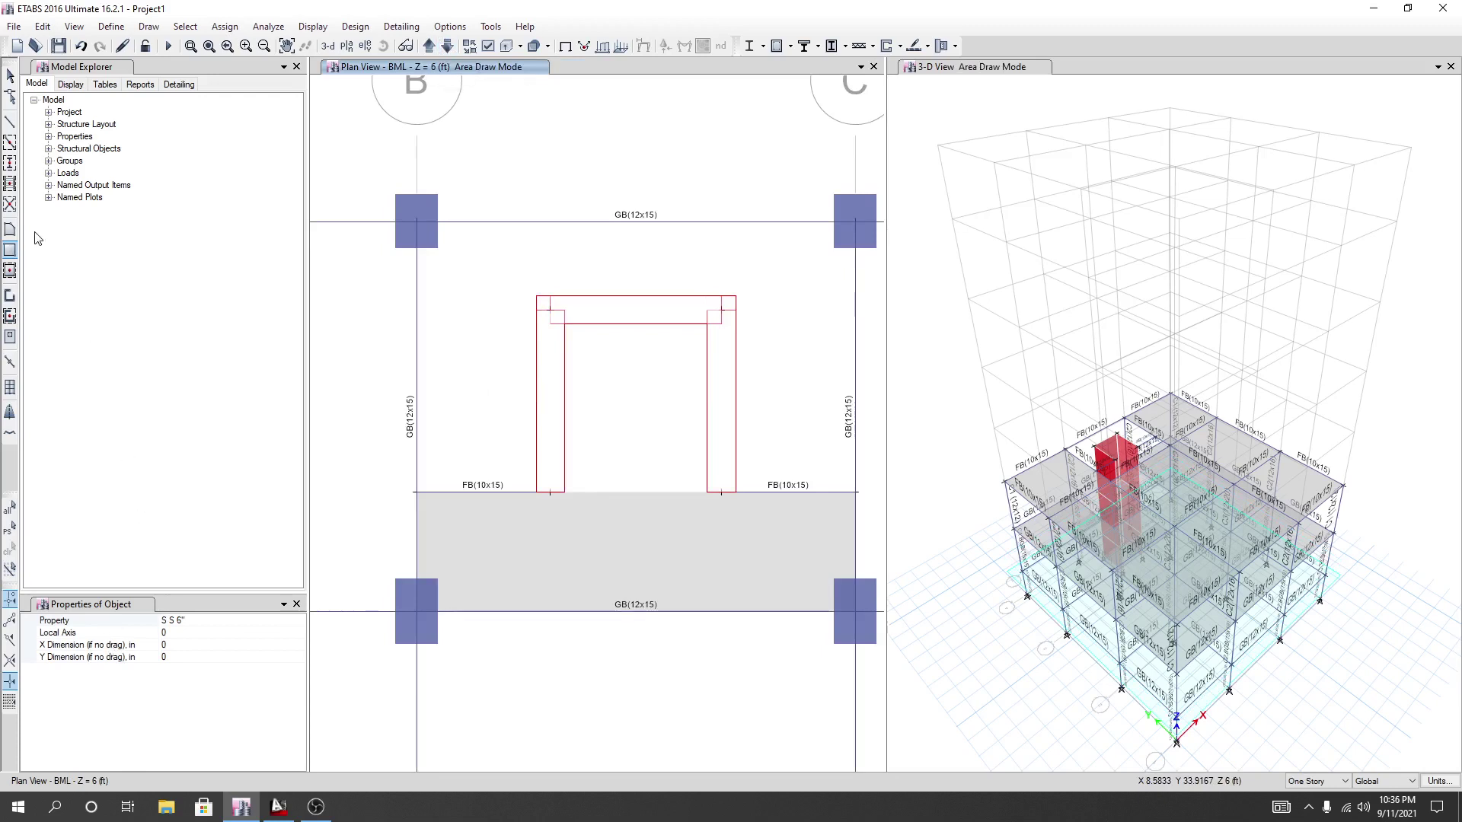
click(10, 232)
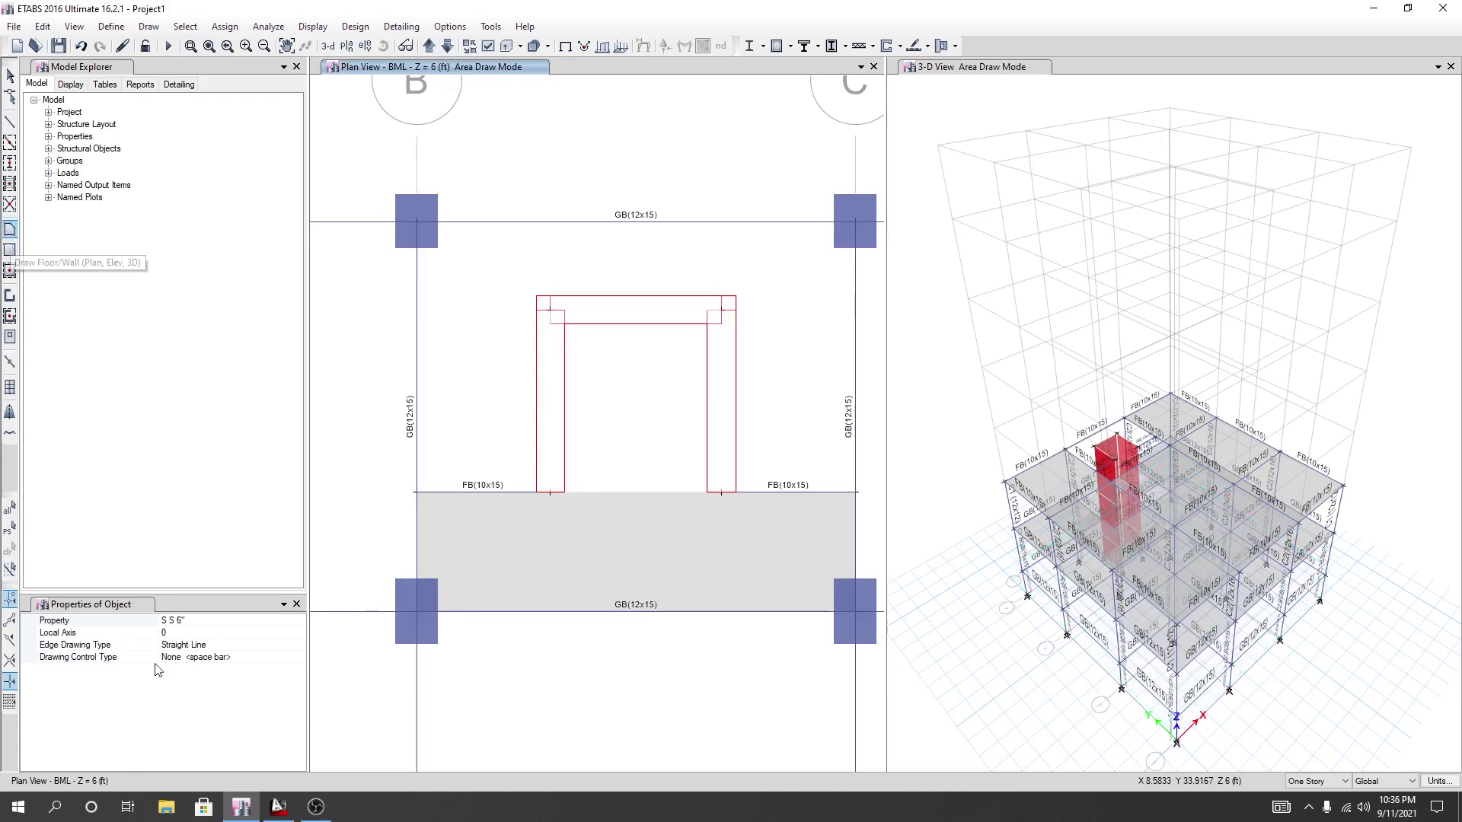
click(179, 622)
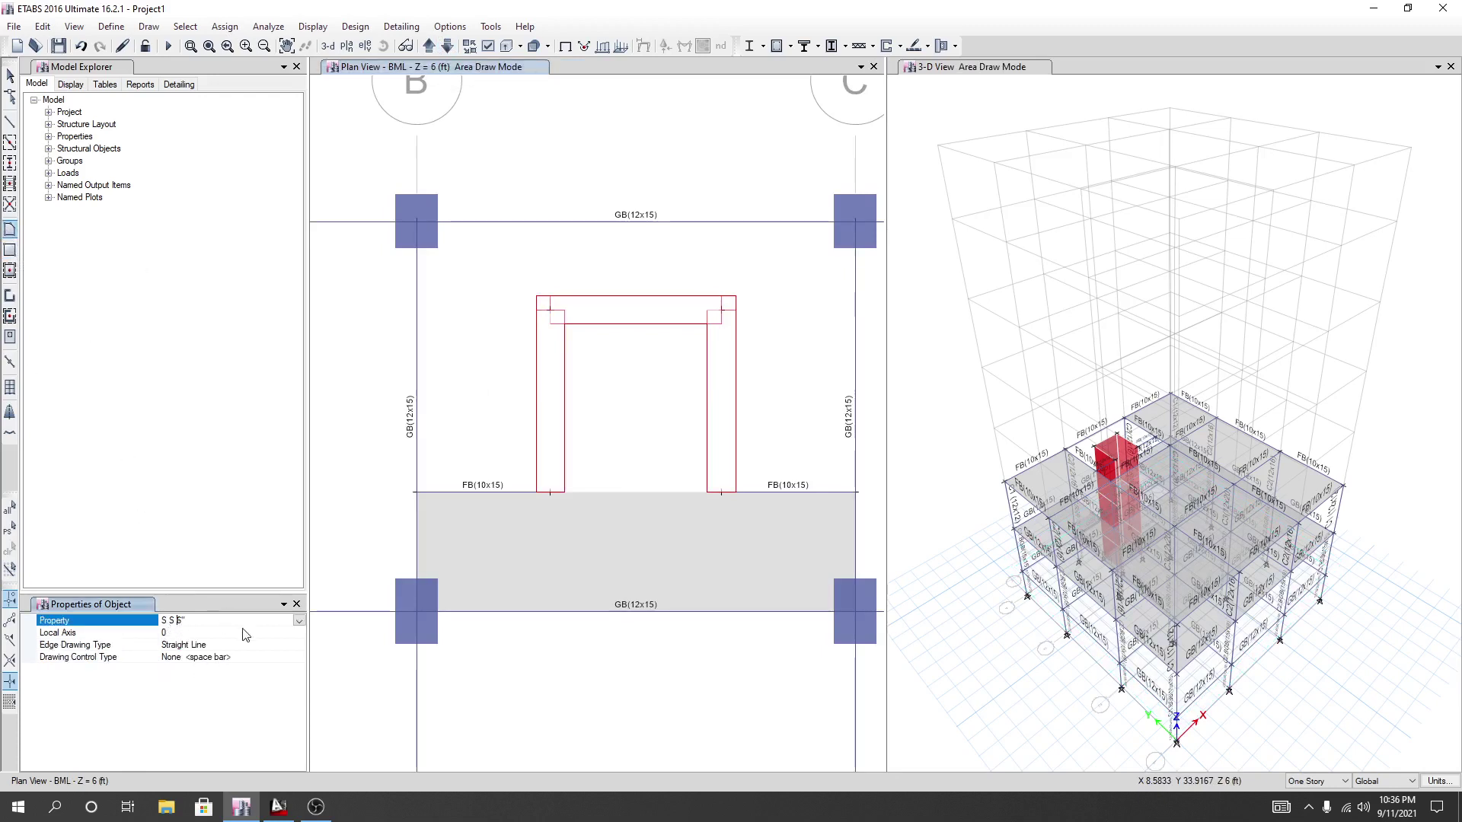
click(300, 620)
click(305, 631)
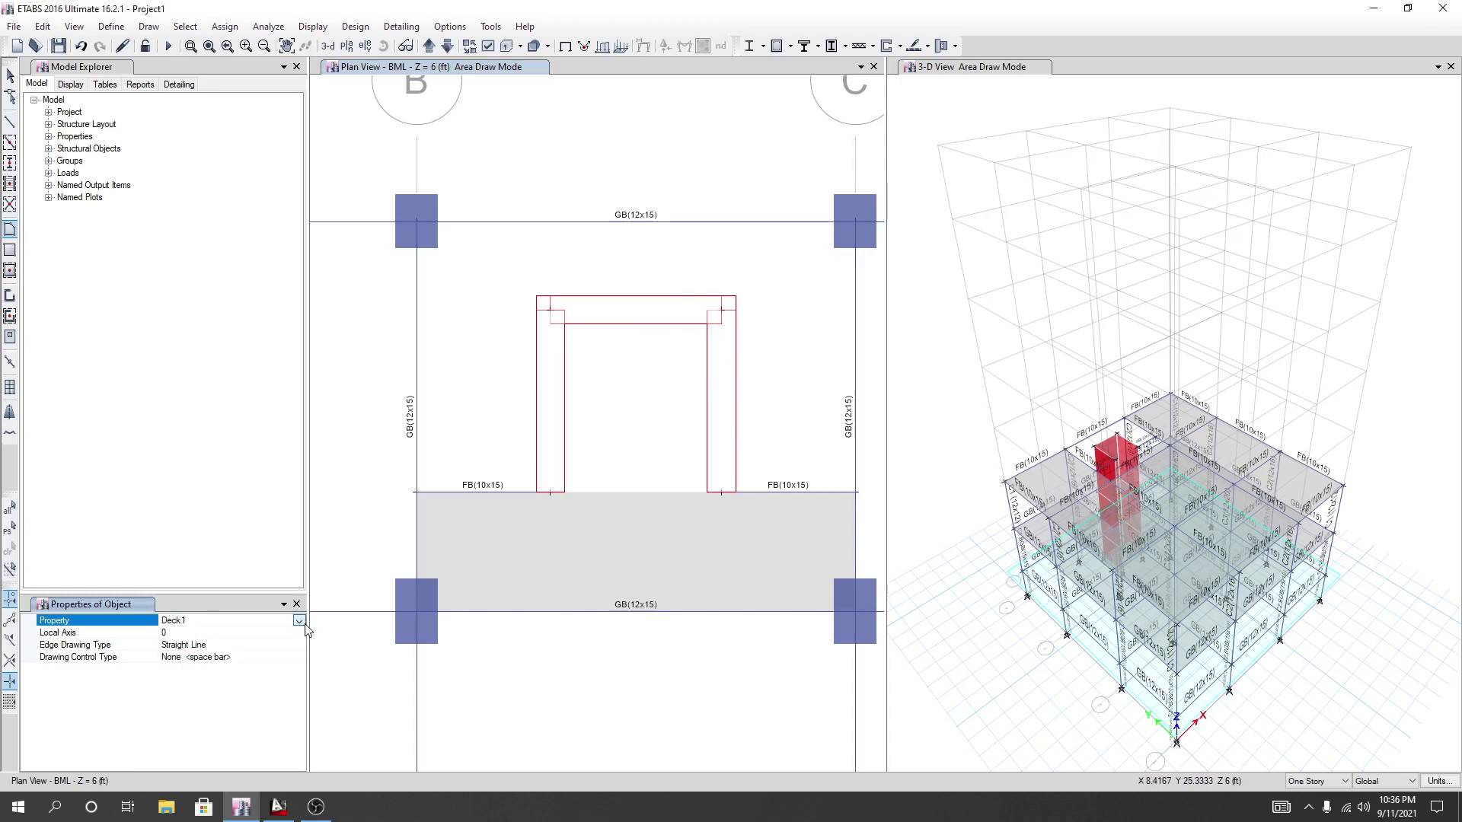
click(300, 621)
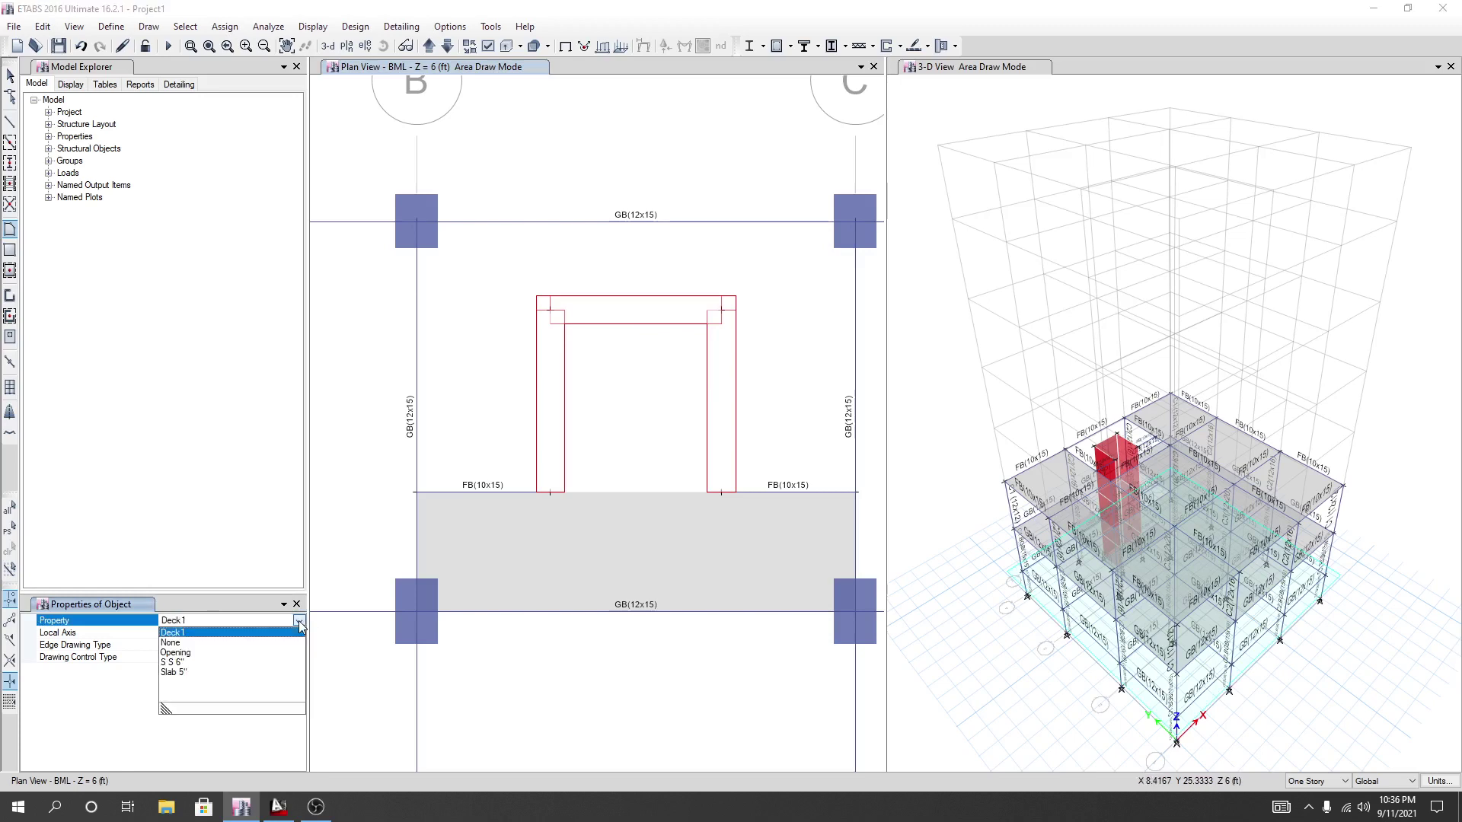
click(176, 663)
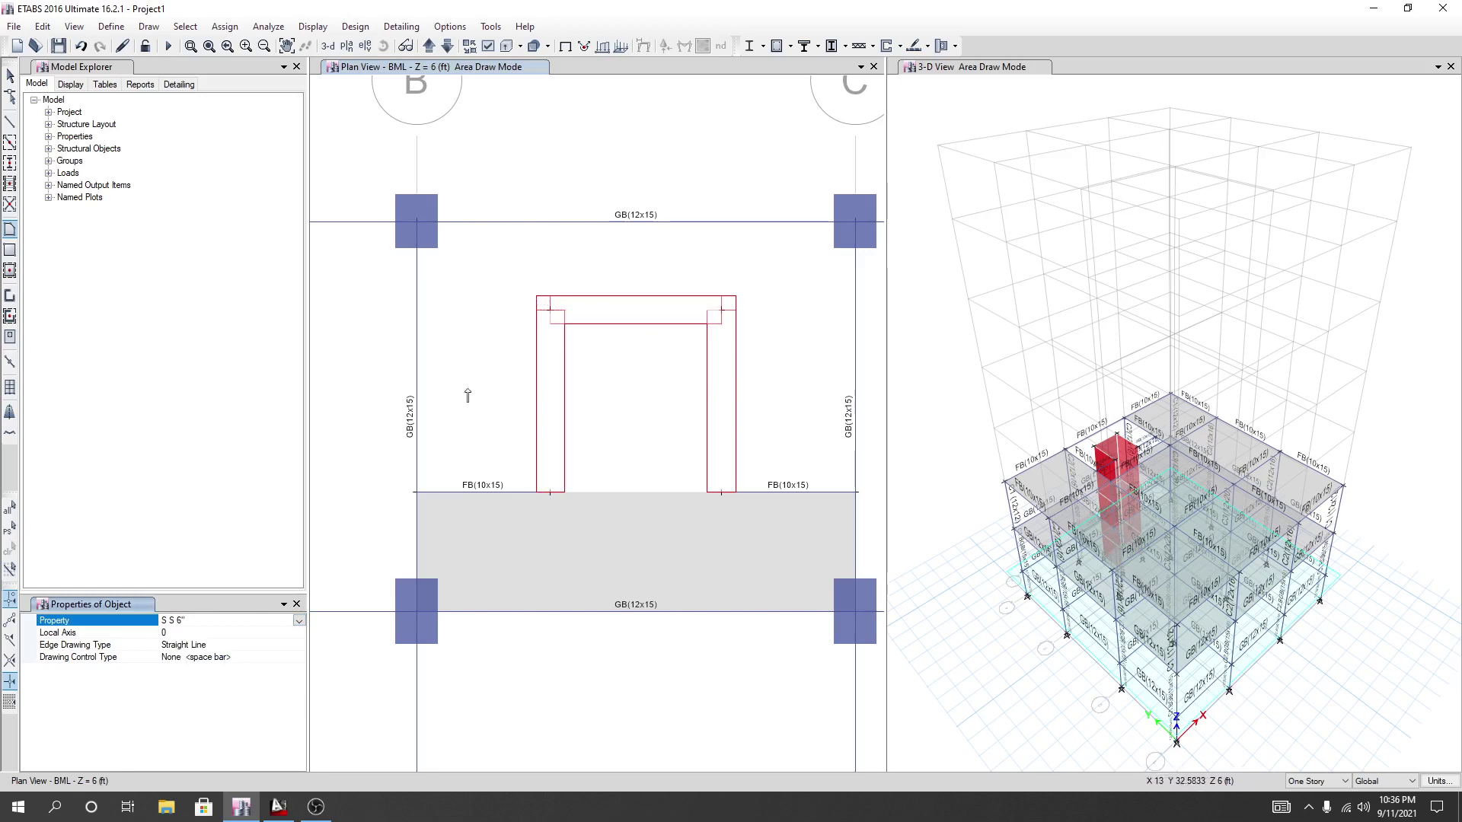
click(416, 492)
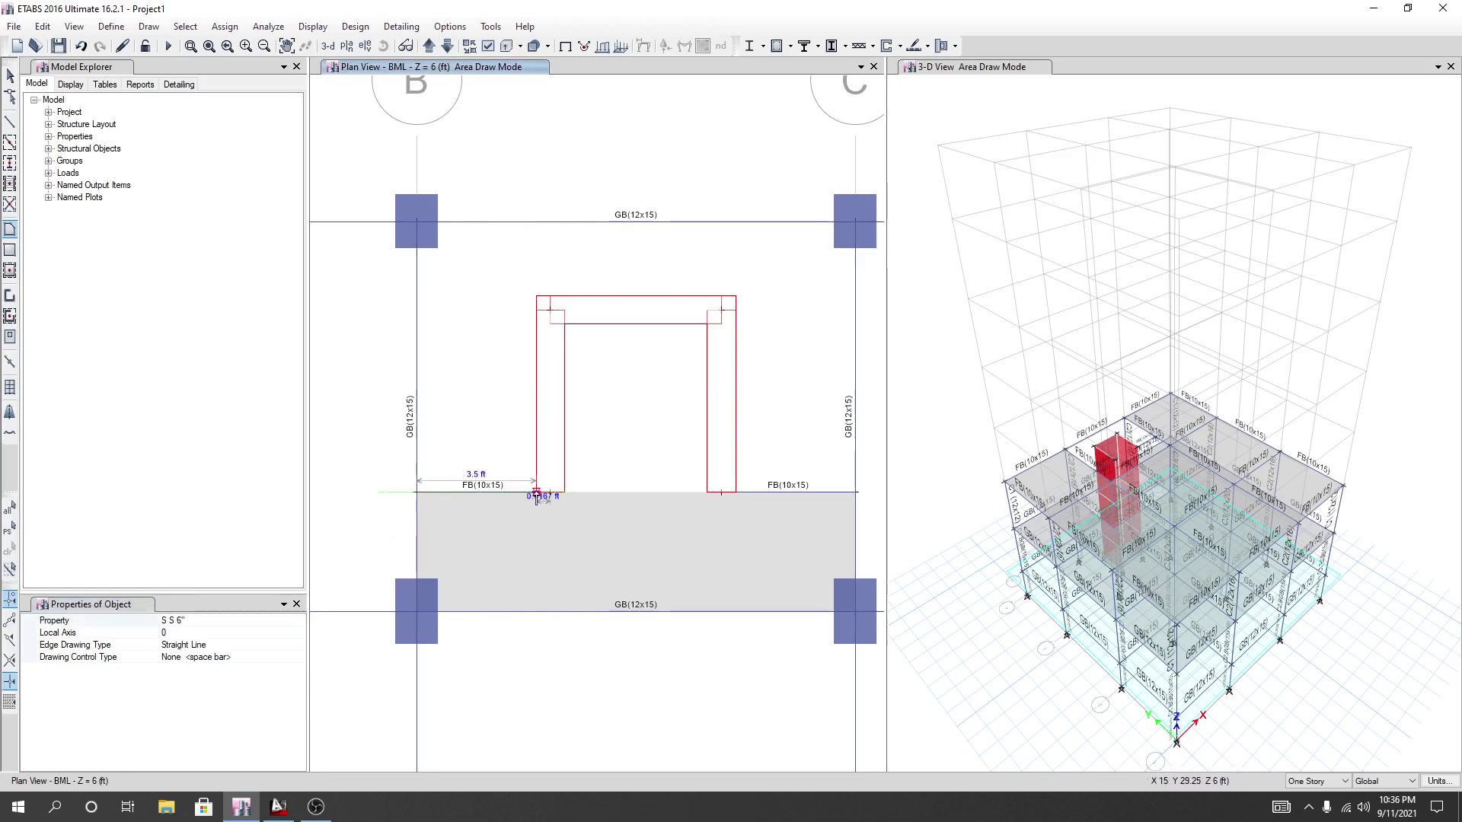
scroll(537, 495, up, 3)
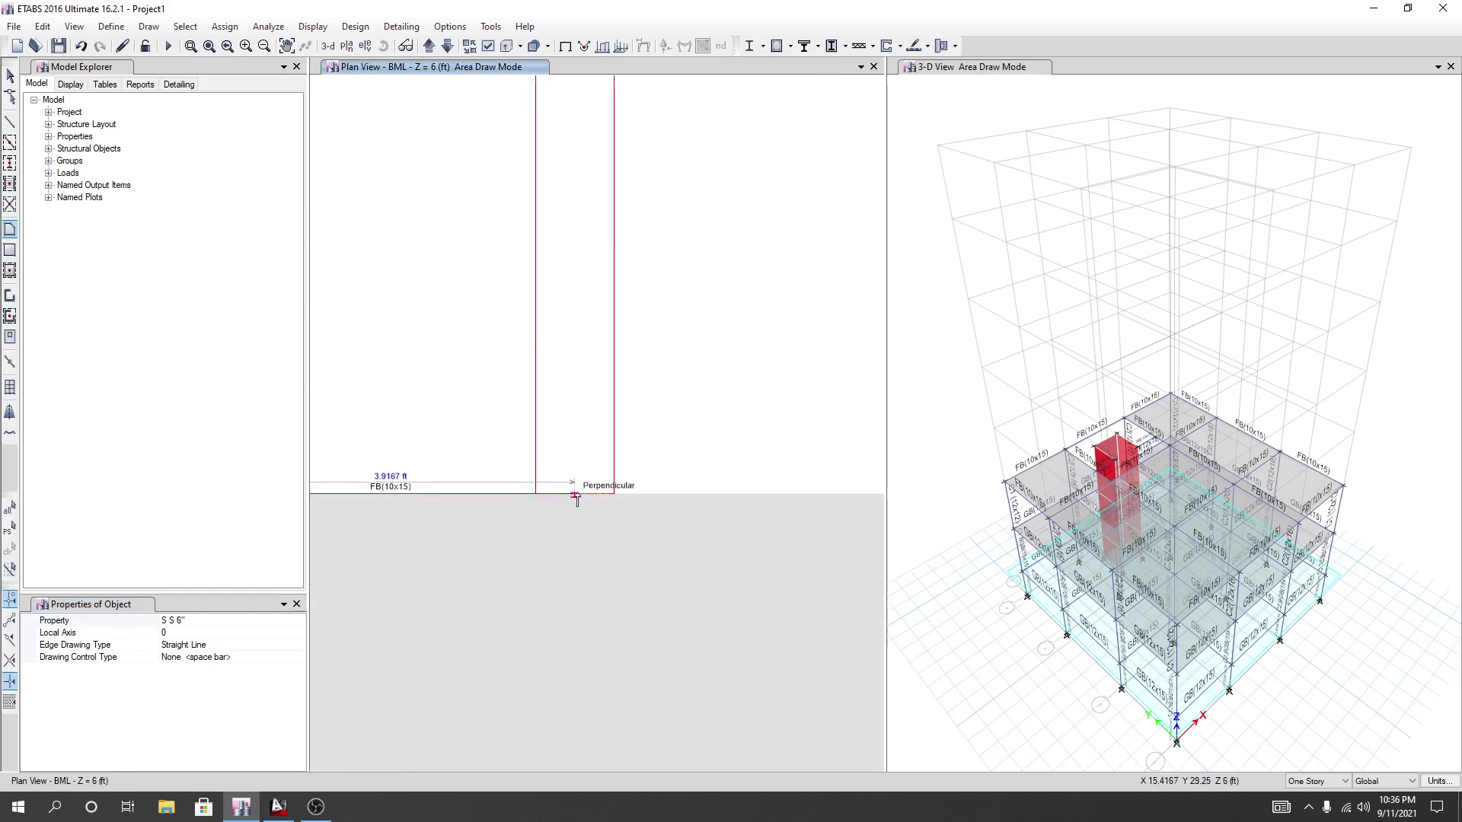
scroll(574, 495, down, 3)
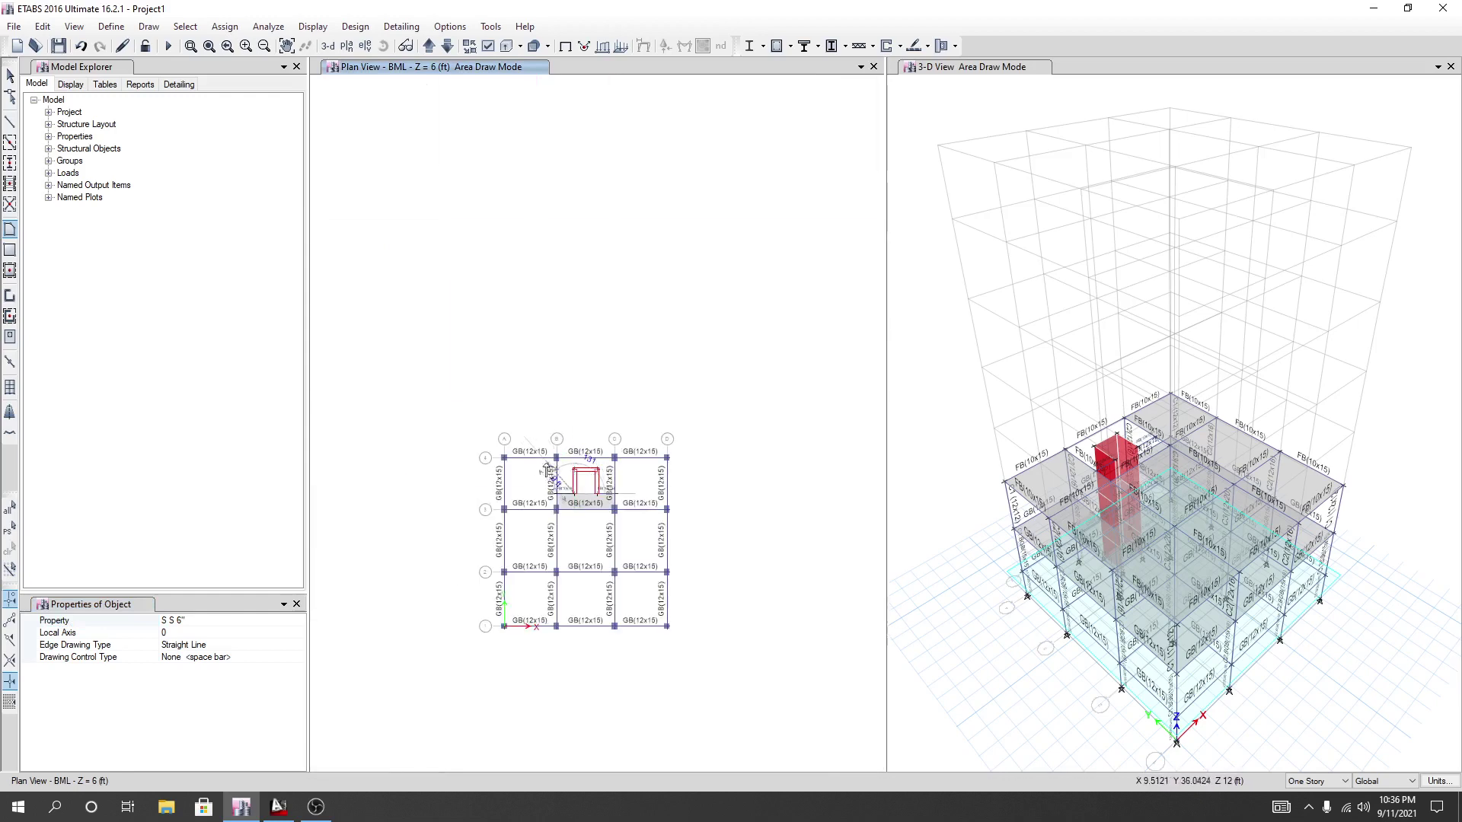
scroll(574, 495, up, 6)
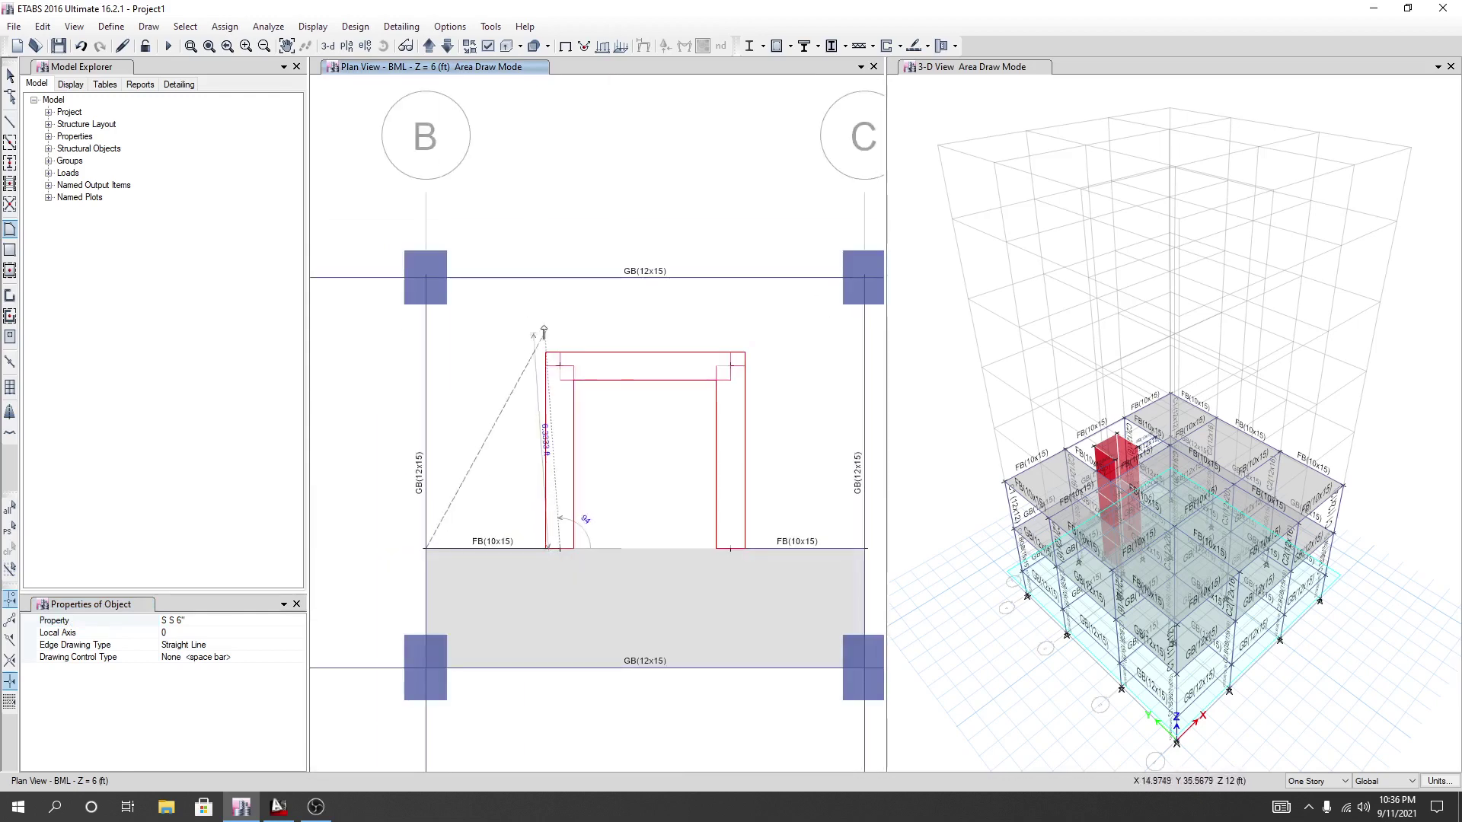
Complete the first stair flight's polygon along the R1 landing edge from the lift wall corner to grid B, and inspect it in 3D.
click(428, 46)
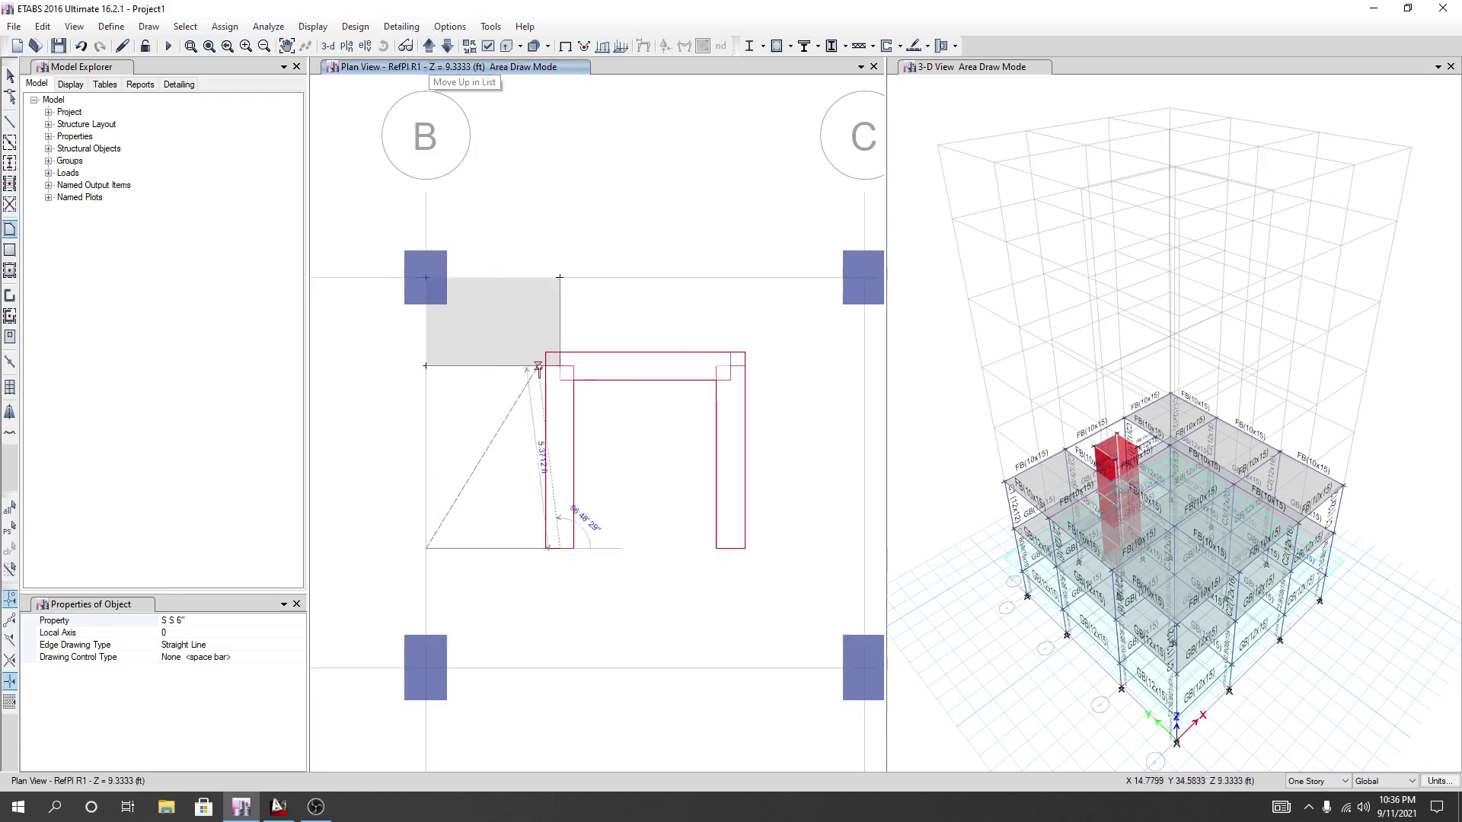
scroll(560, 371, up, 2)
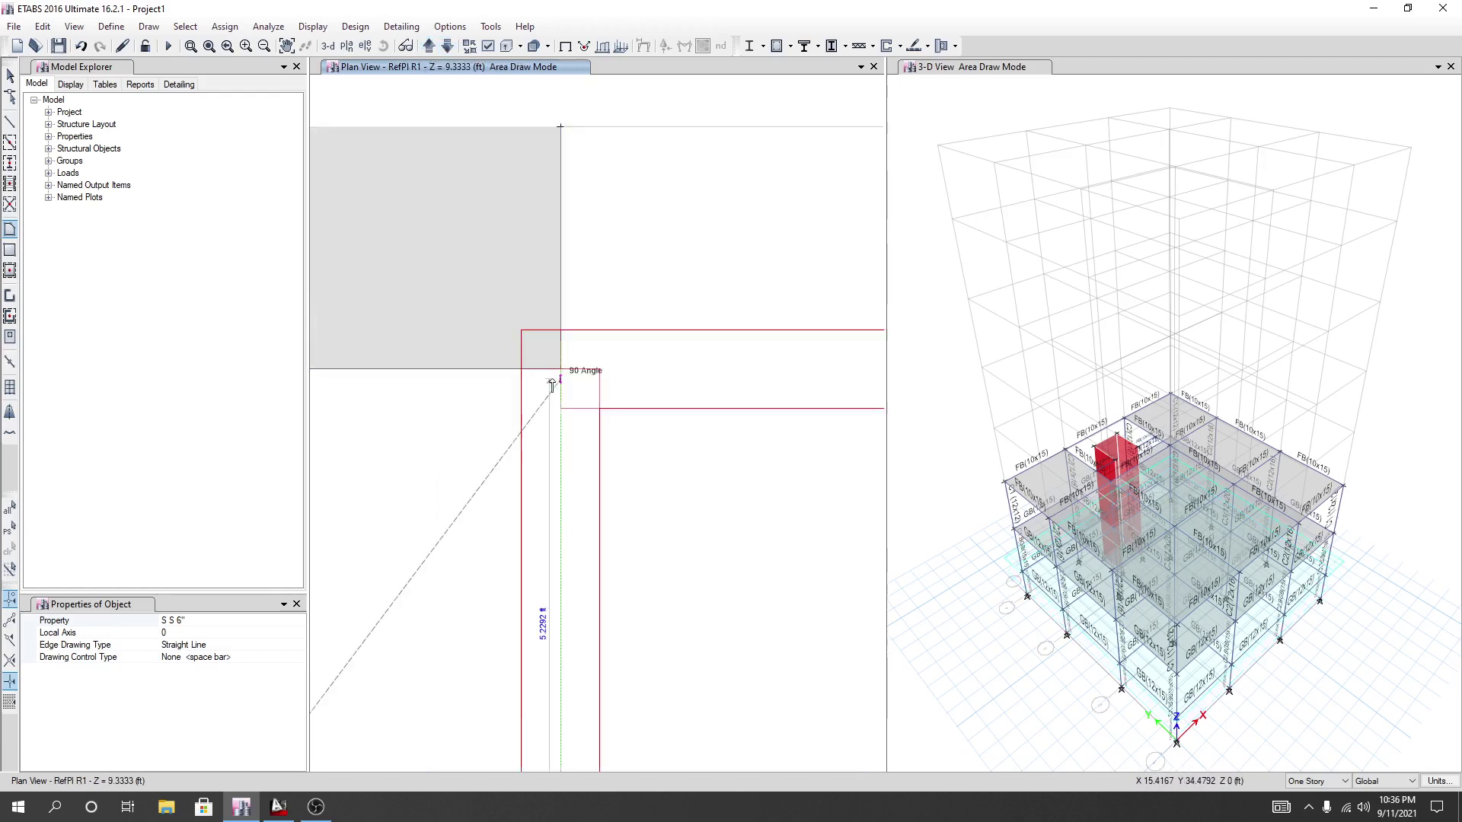
click(561, 371)
scroll(561, 369, down, 4)
scroll(526, 364, up, 2)
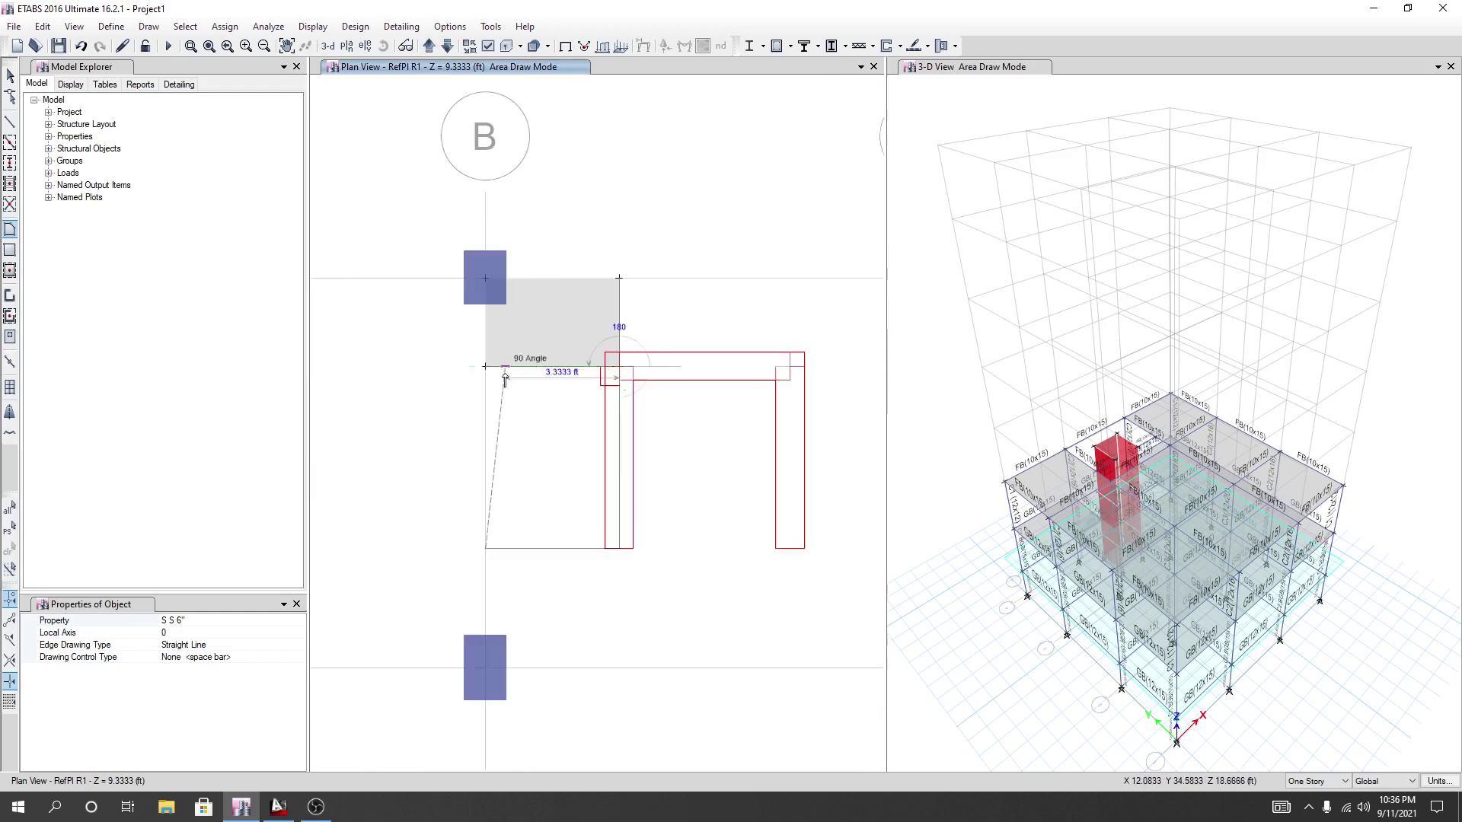
scroll(506, 375, up, 2)
click(450, 356)
key(Return)
mouse_move(971, 635)
shift+middle_down()
mouse_move(1005, 639)
mouse_move(999, 601)
mouse_move(1021, 623)
mouse_move(1066, 579)
mouse_move(1144, 542)
shift+middle_up()
scroll(1112, 548, up, 5)
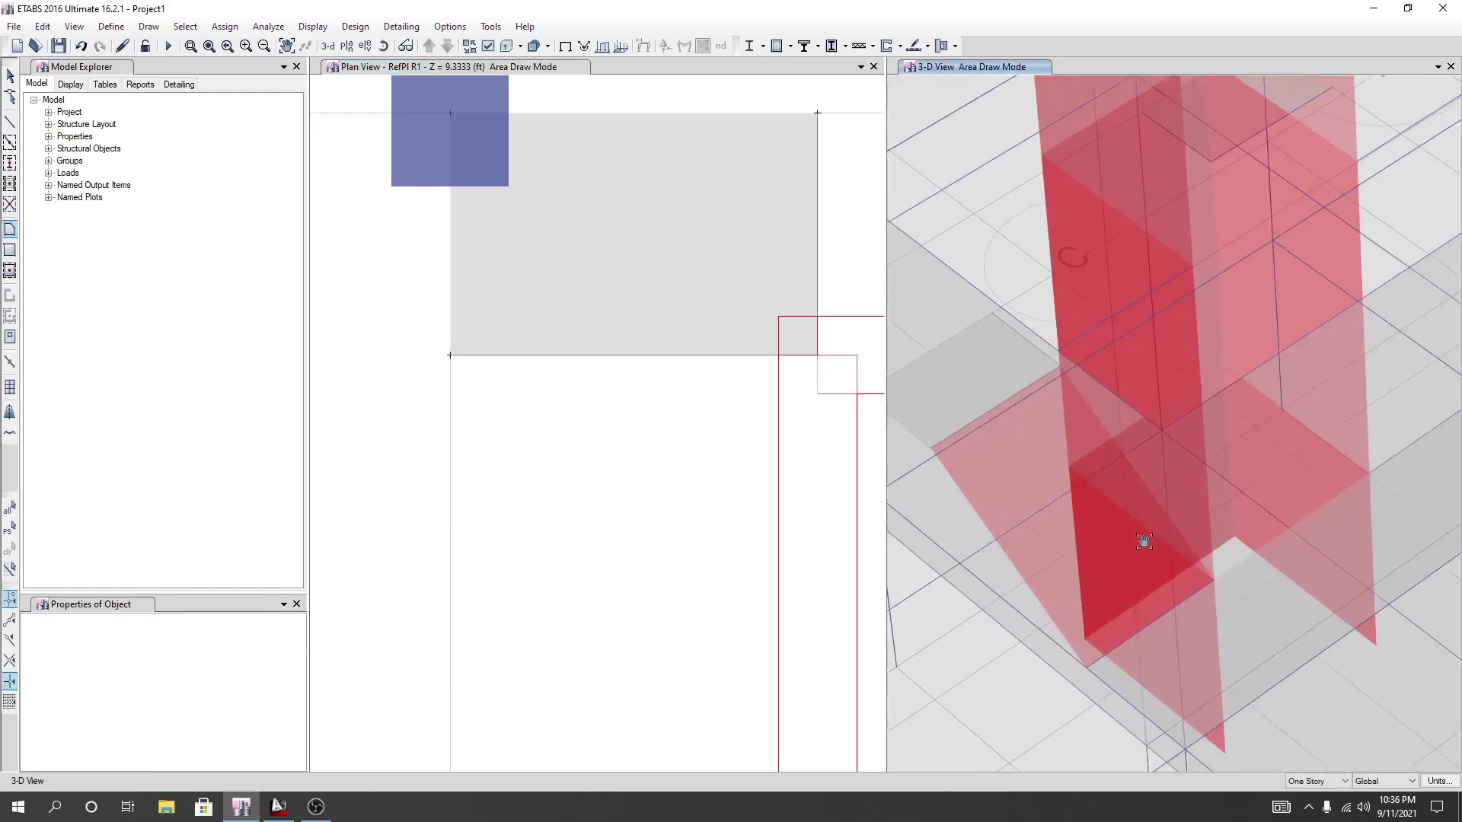
scroll(1143, 542, down, 5)
Start the second flight at the R1 landing's free corner on grid 4 and turn off snapping to Perpendicular Projections.
middle_drag(750, 532, 581, 670)
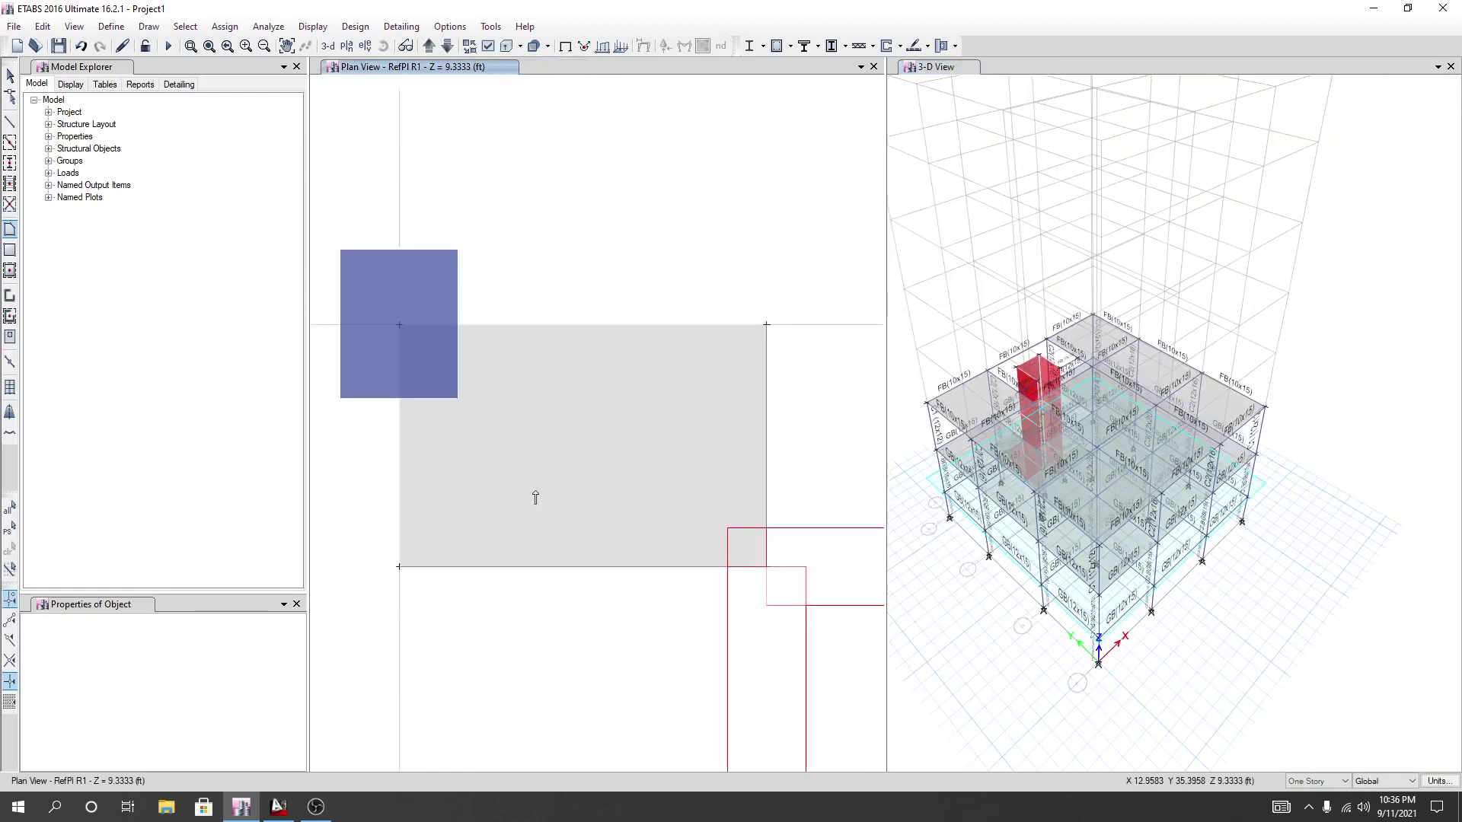
mouse_move(607, 477)
middle_down()
mouse_move(486, 403)
mouse_move(545, 398)
mouse_move(473, 349)
middle_up()
key(Escape)
scroll(473, 348, up, 3)
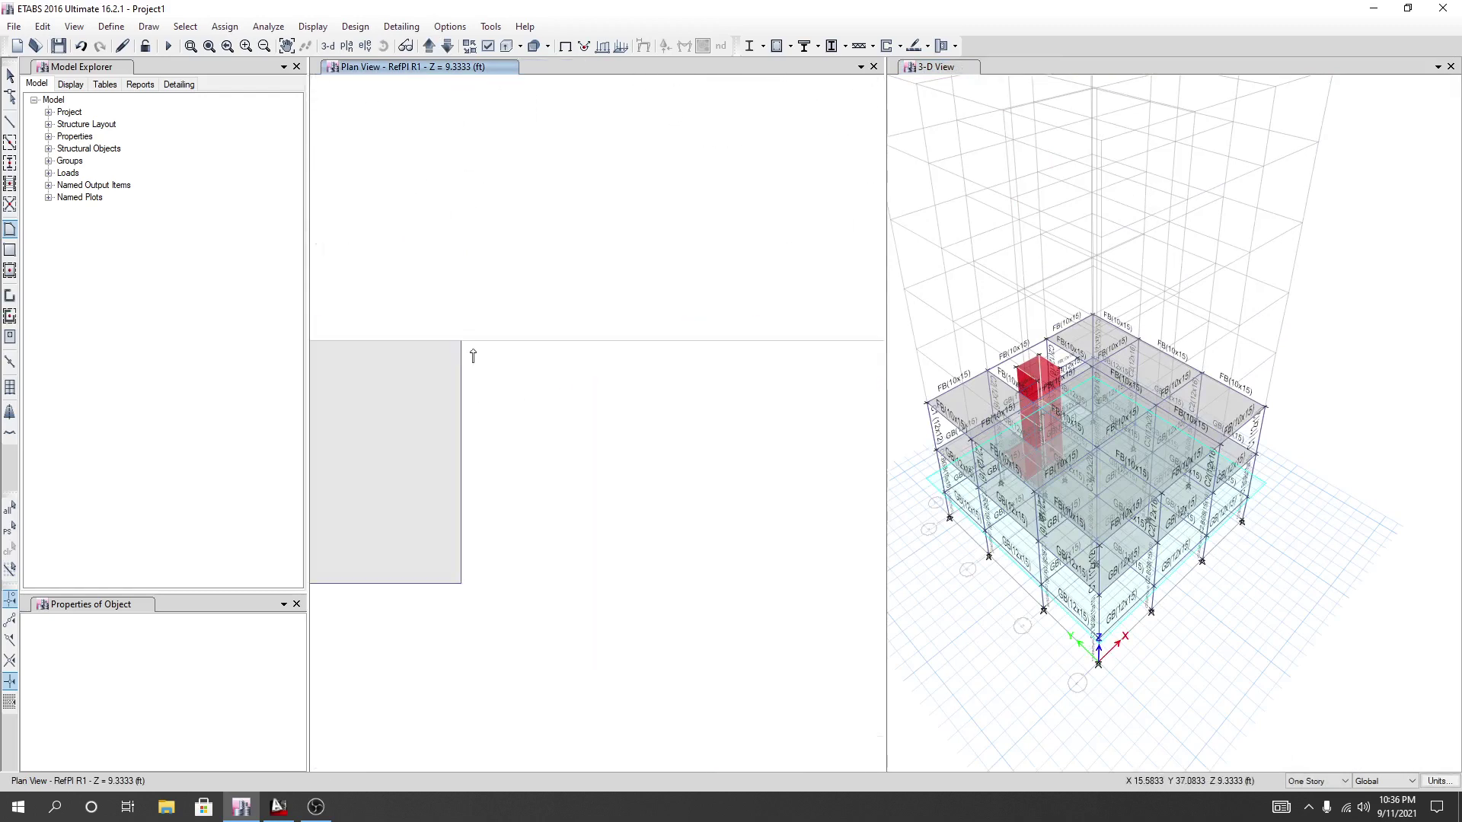
click(460, 342)
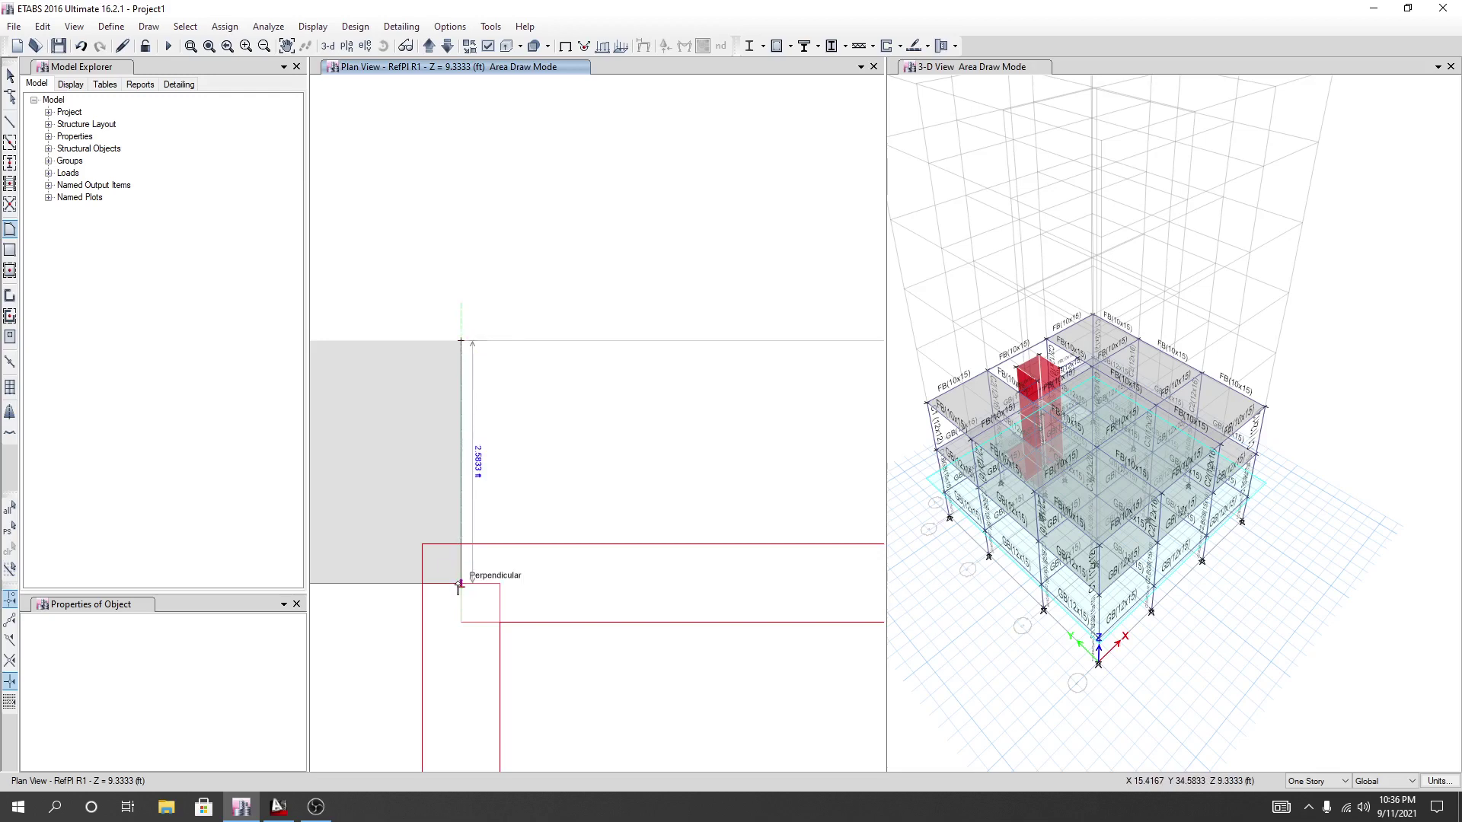
click(147, 27)
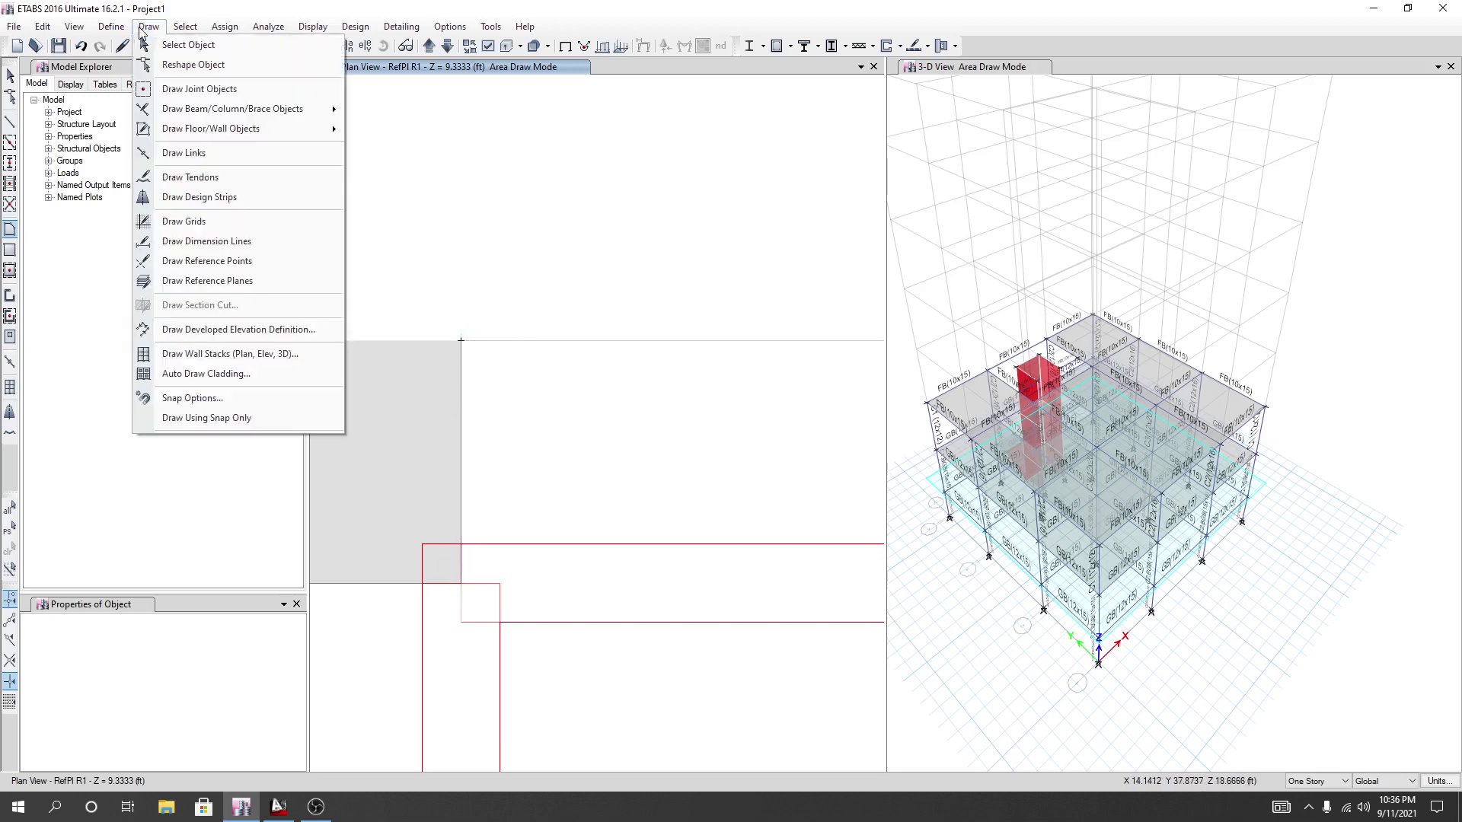
click(198, 402)
click(490, 355)
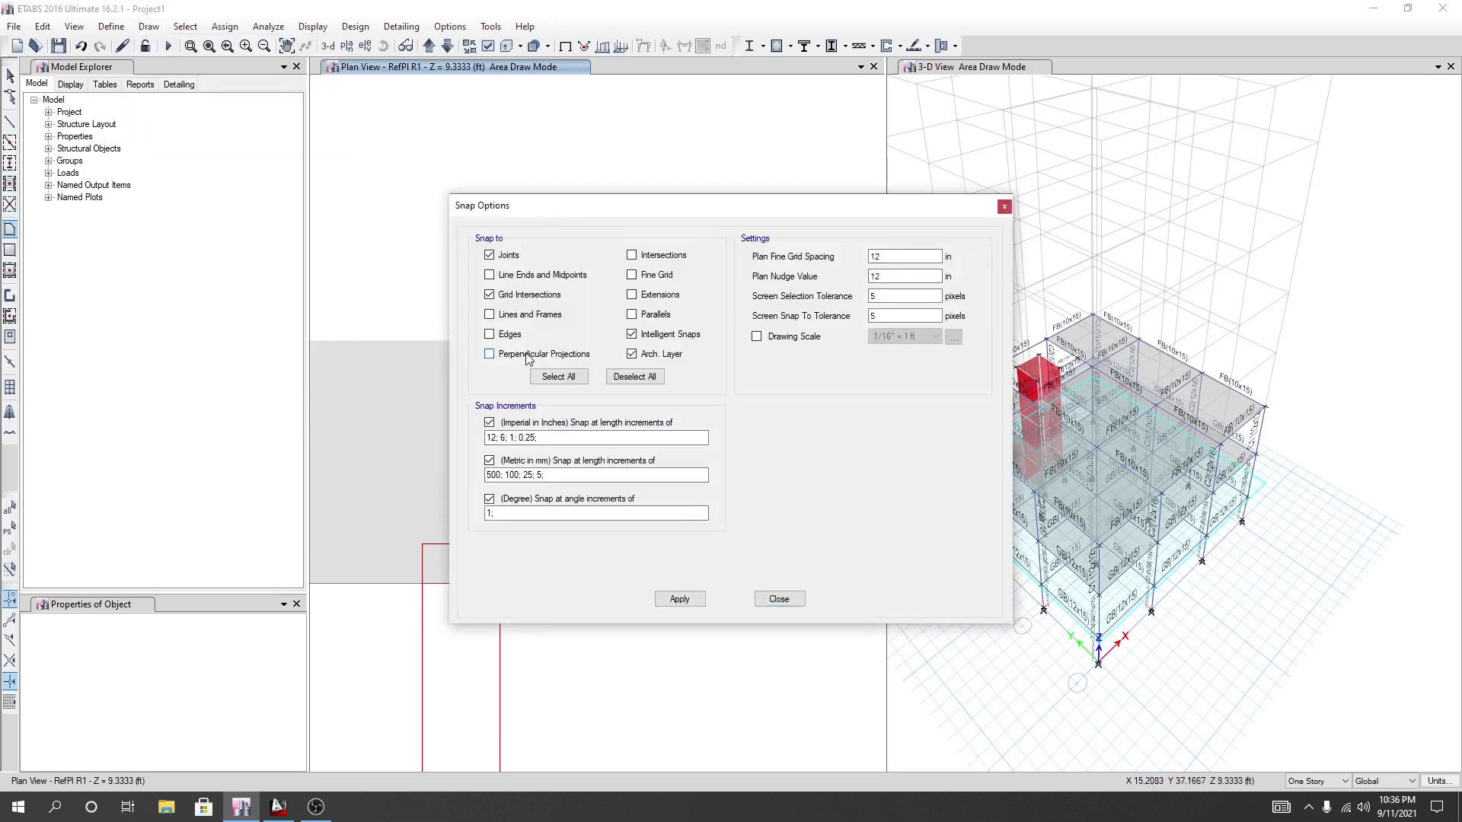
click(671, 600)
click(778, 599)
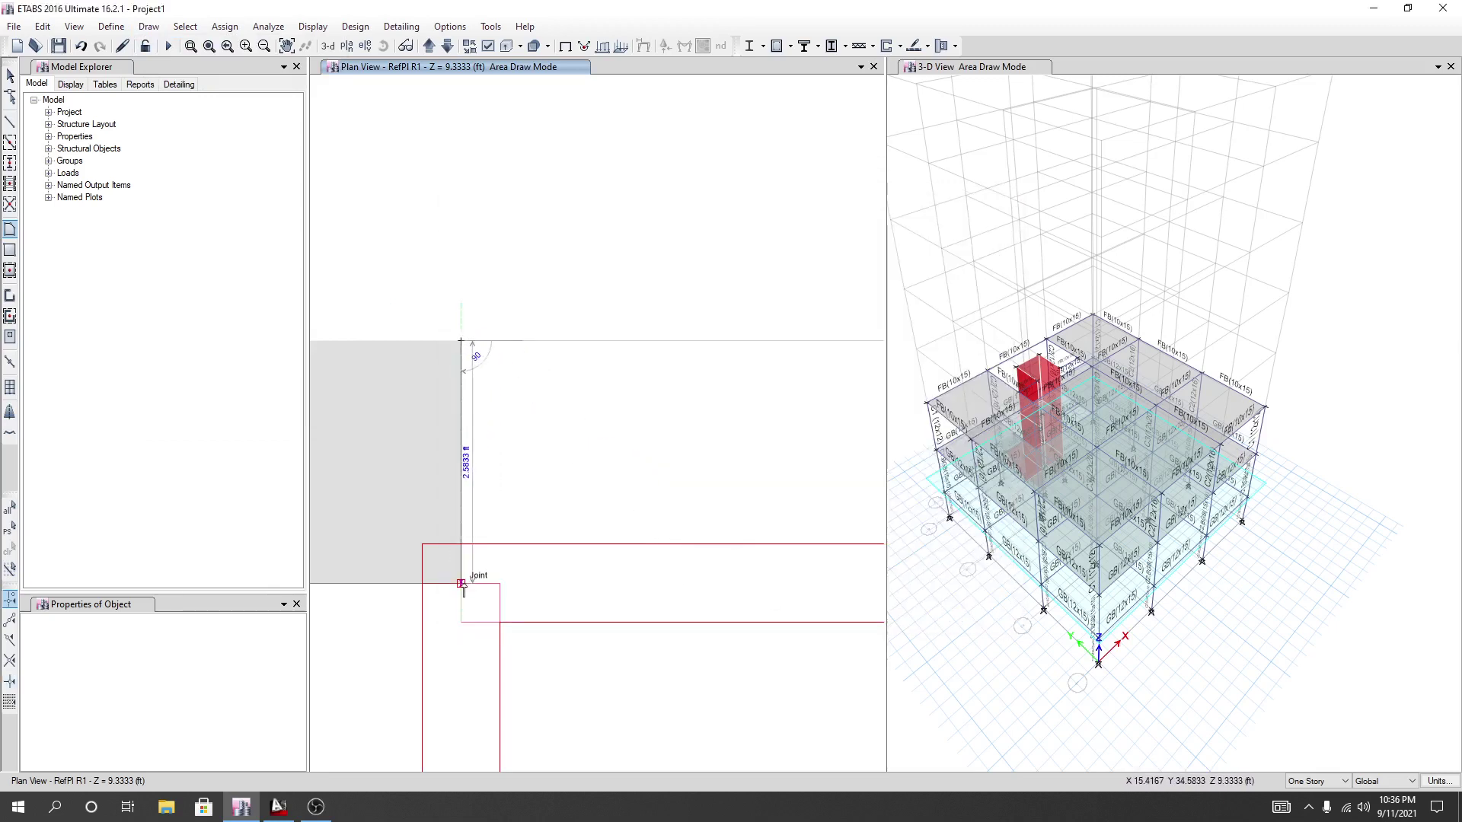
Complete the second S S 6" flight from the R1 landing's side edge up to the facing edge of the reference plane 2 landing.
scroll(461, 584, down, 3)
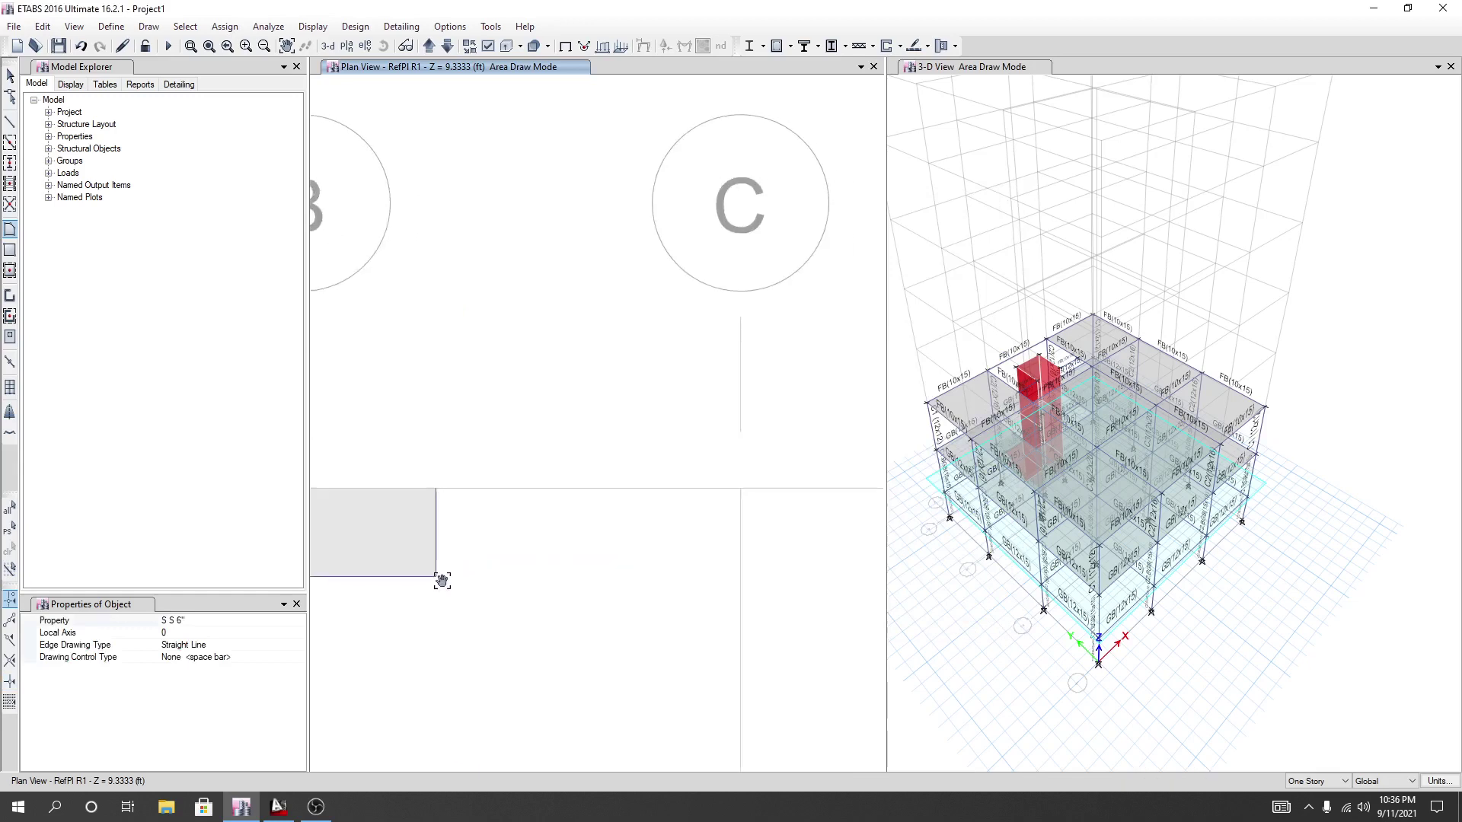
click(426, 550)
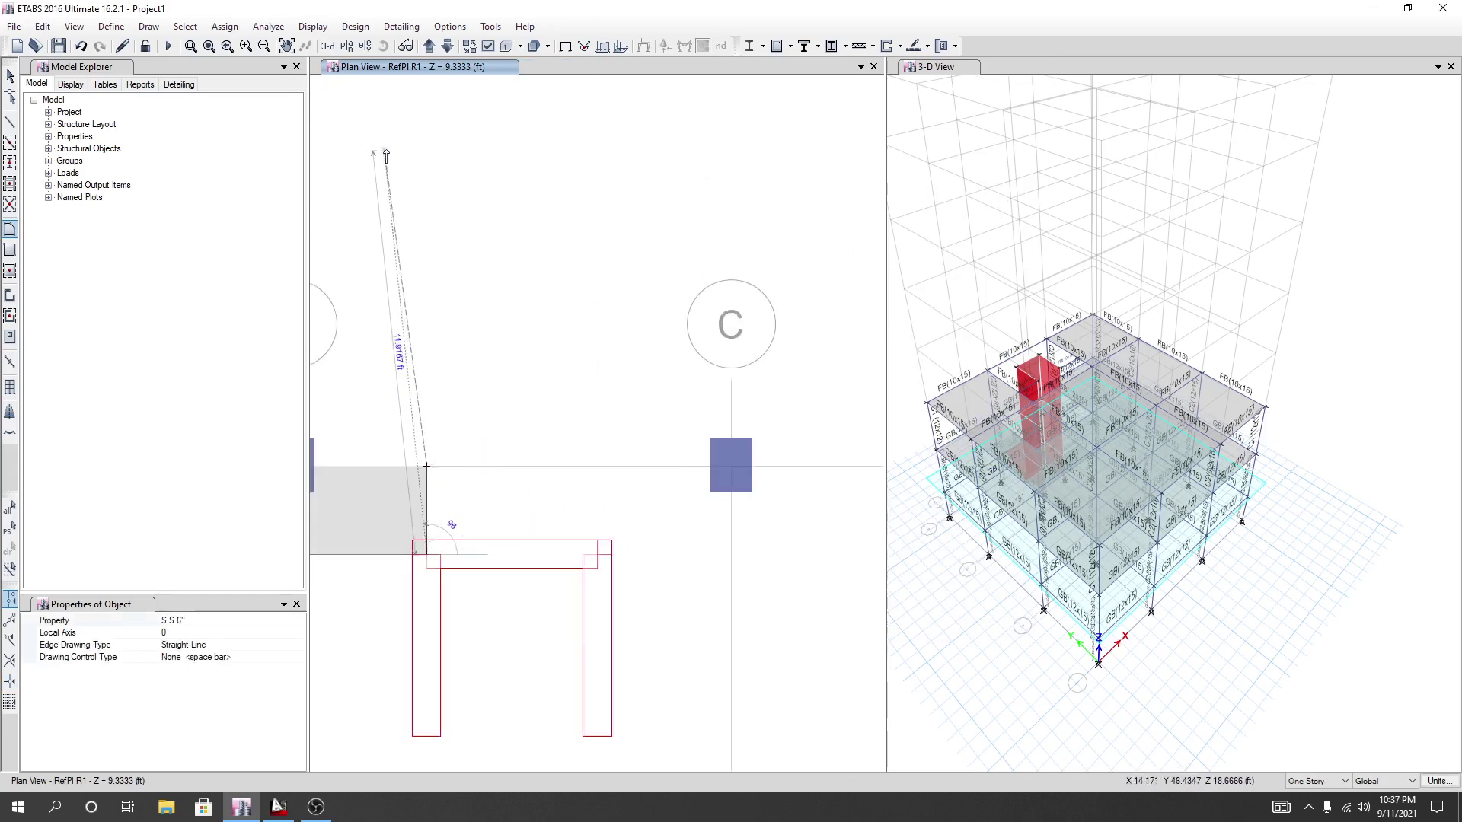
click(429, 46)
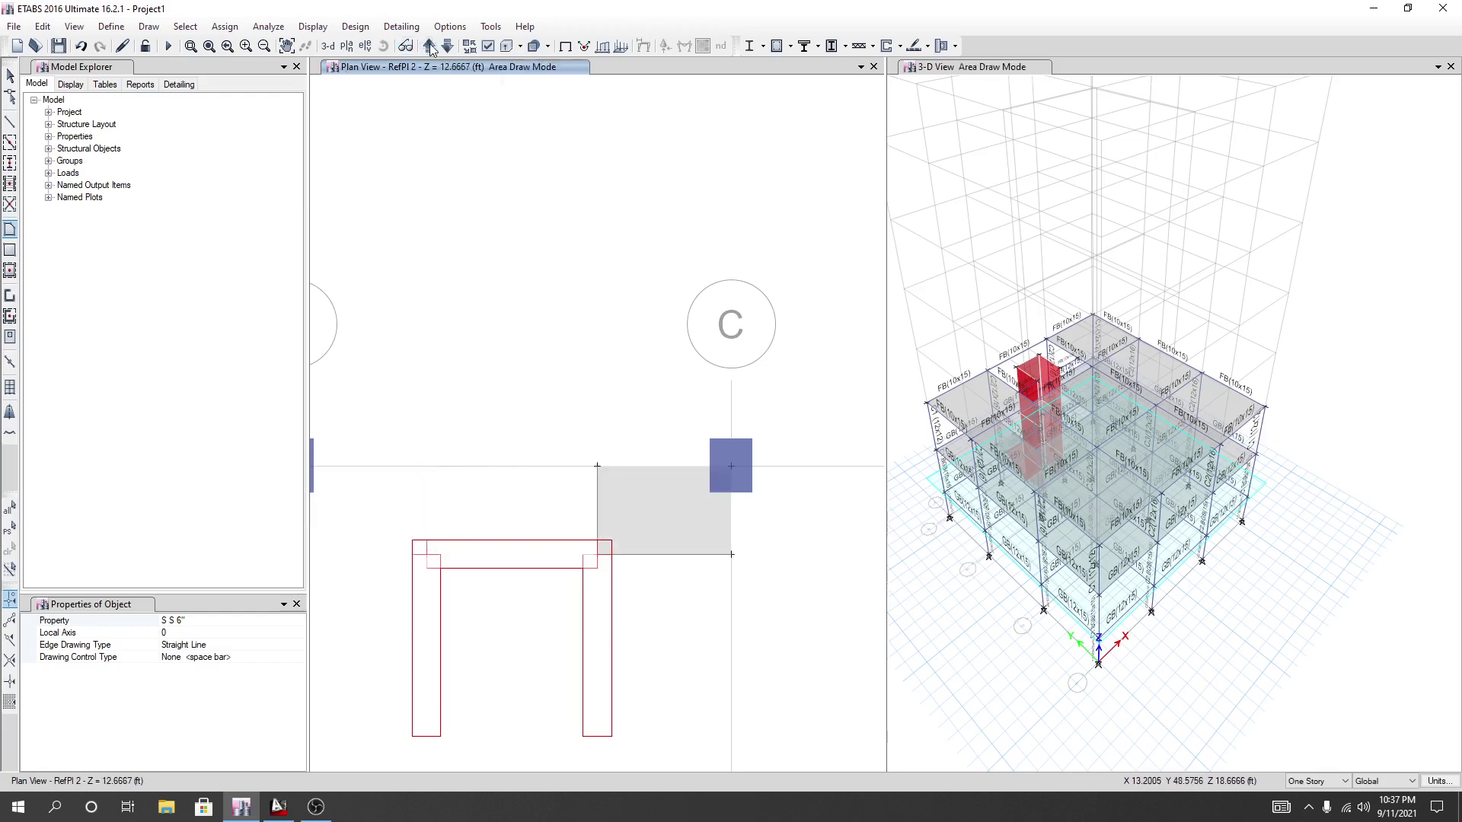
click(597, 555)
click(597, 466)
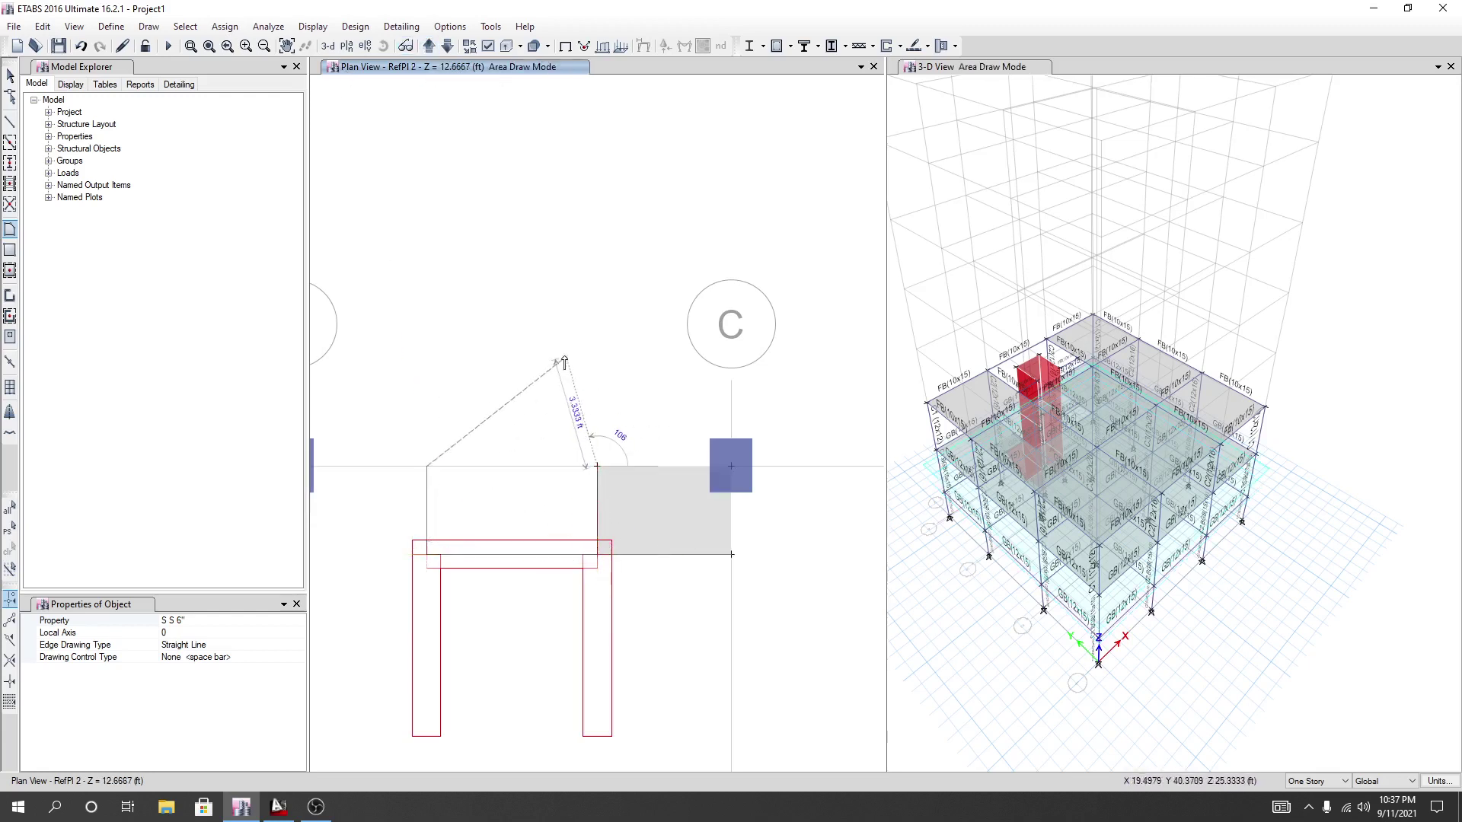
key(Escape)
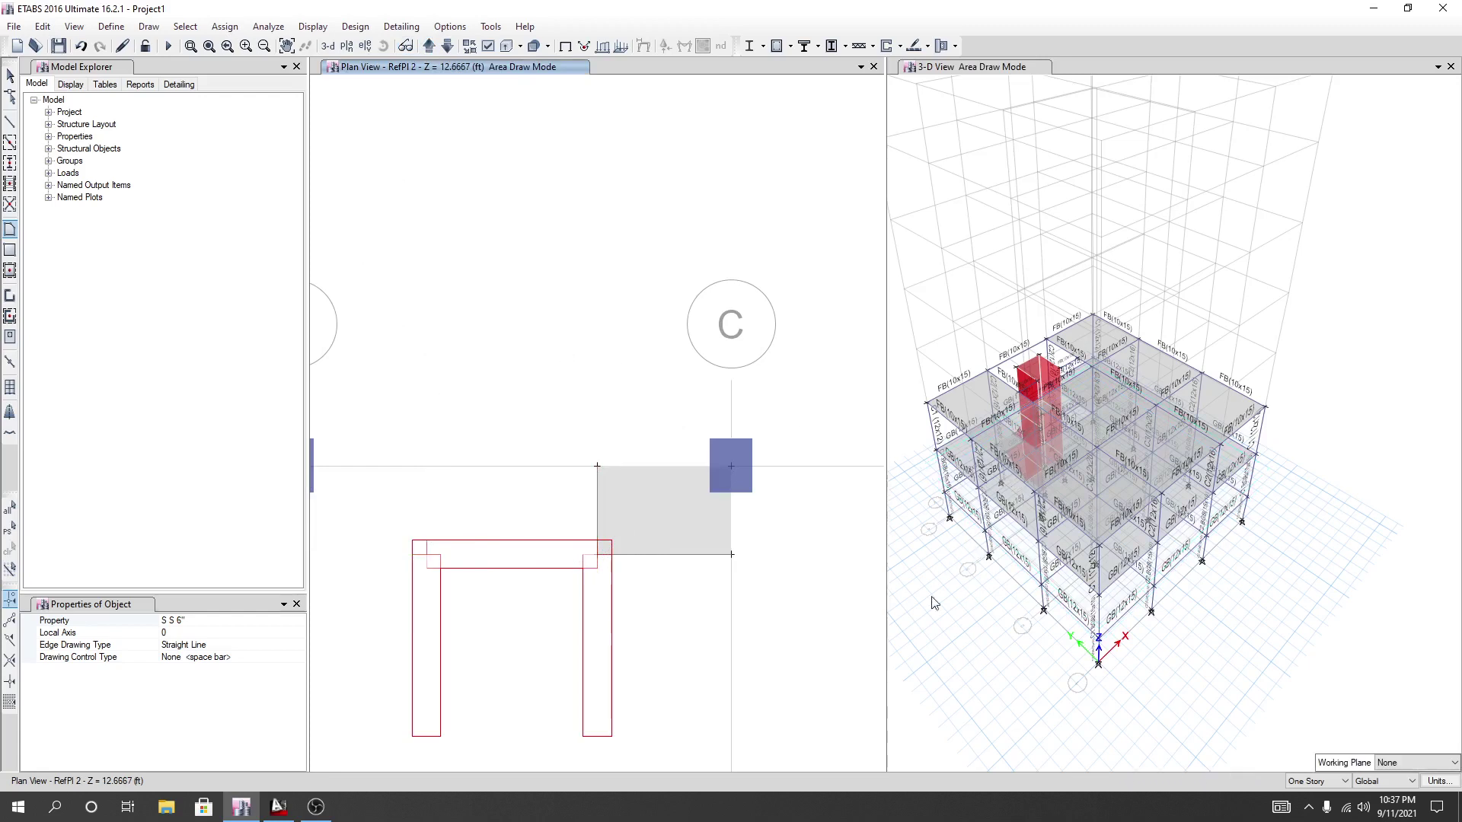
Draw the third sloped S S 6" flight from the reference plane 2 landing's edge up to the GFL FB(10x15) beam between the lift wall and grid C.
middle_drag(695, 669, 670, 467)
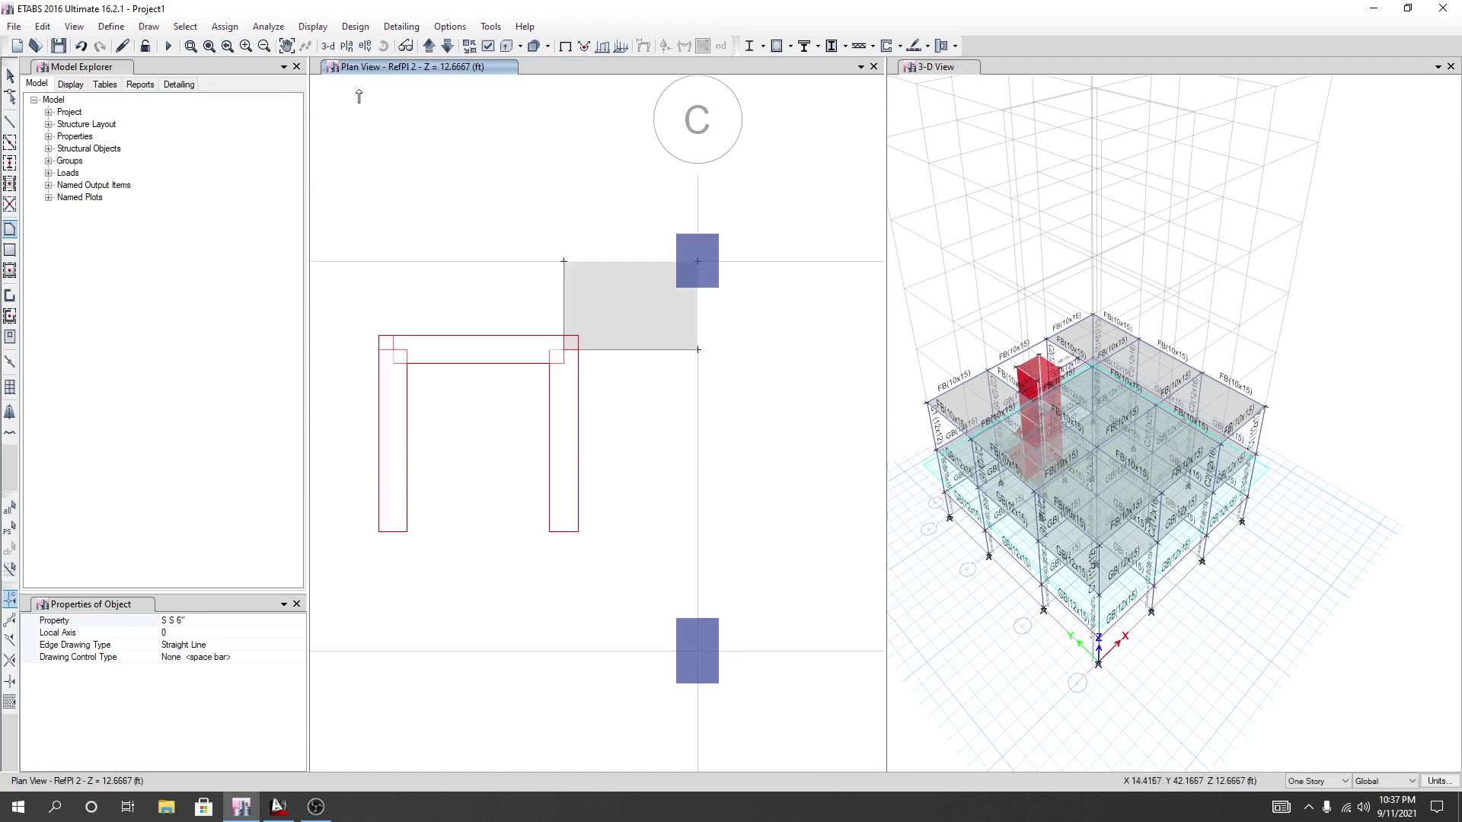
click(563, 350)
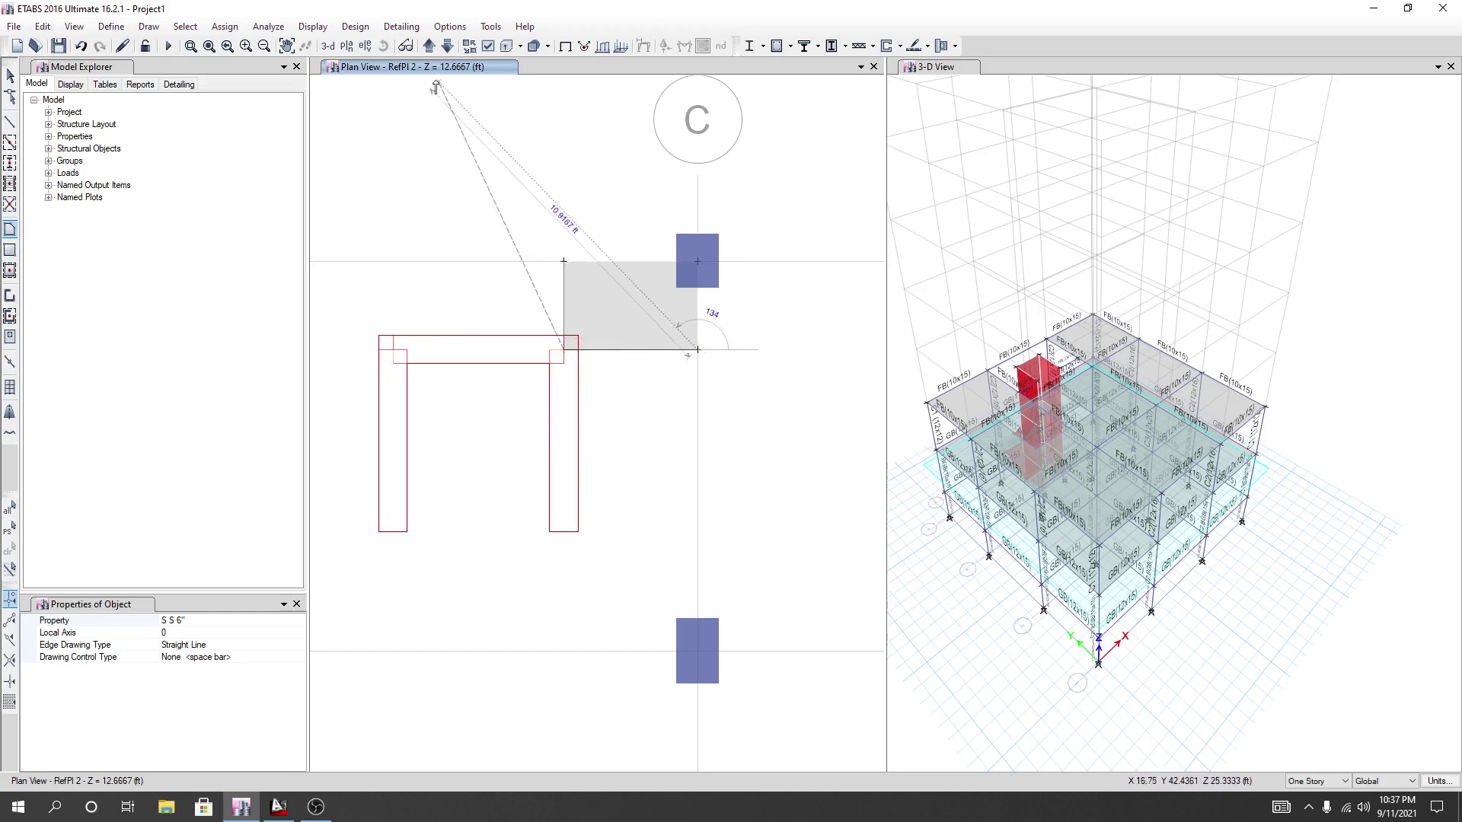
click(430, 46)
click(697, 532)
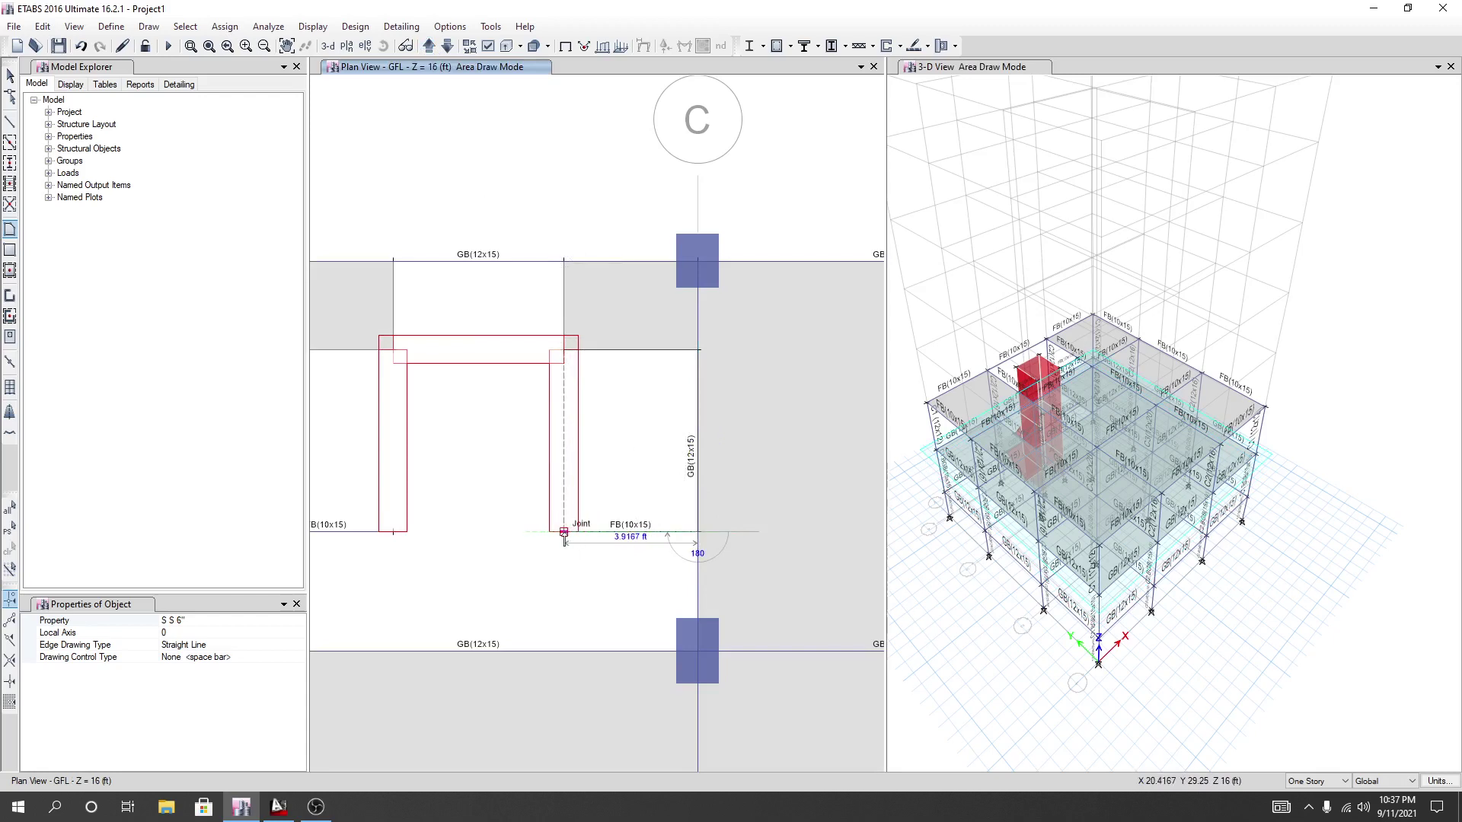
click(564, 532)
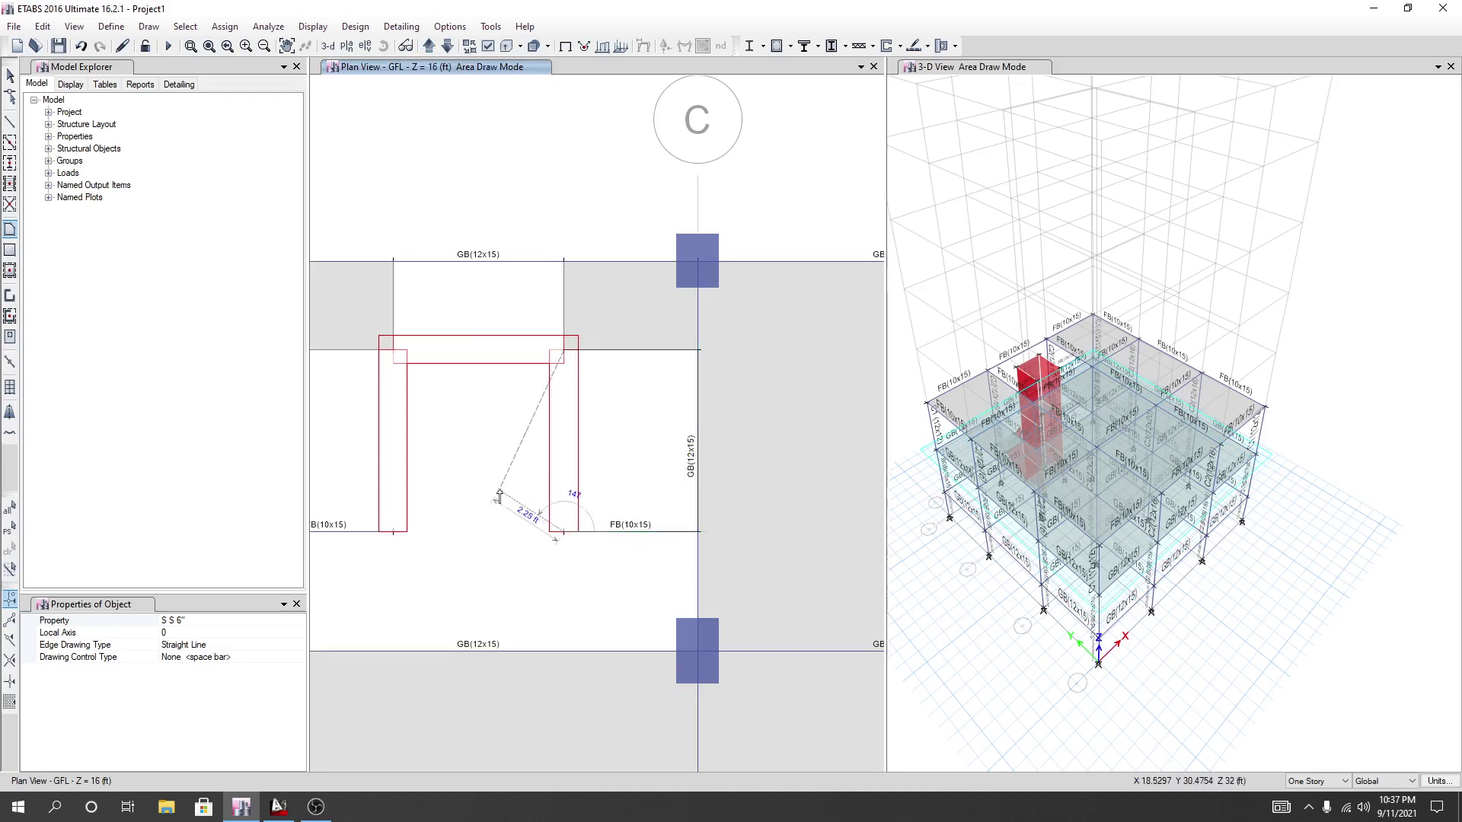
key(Return)
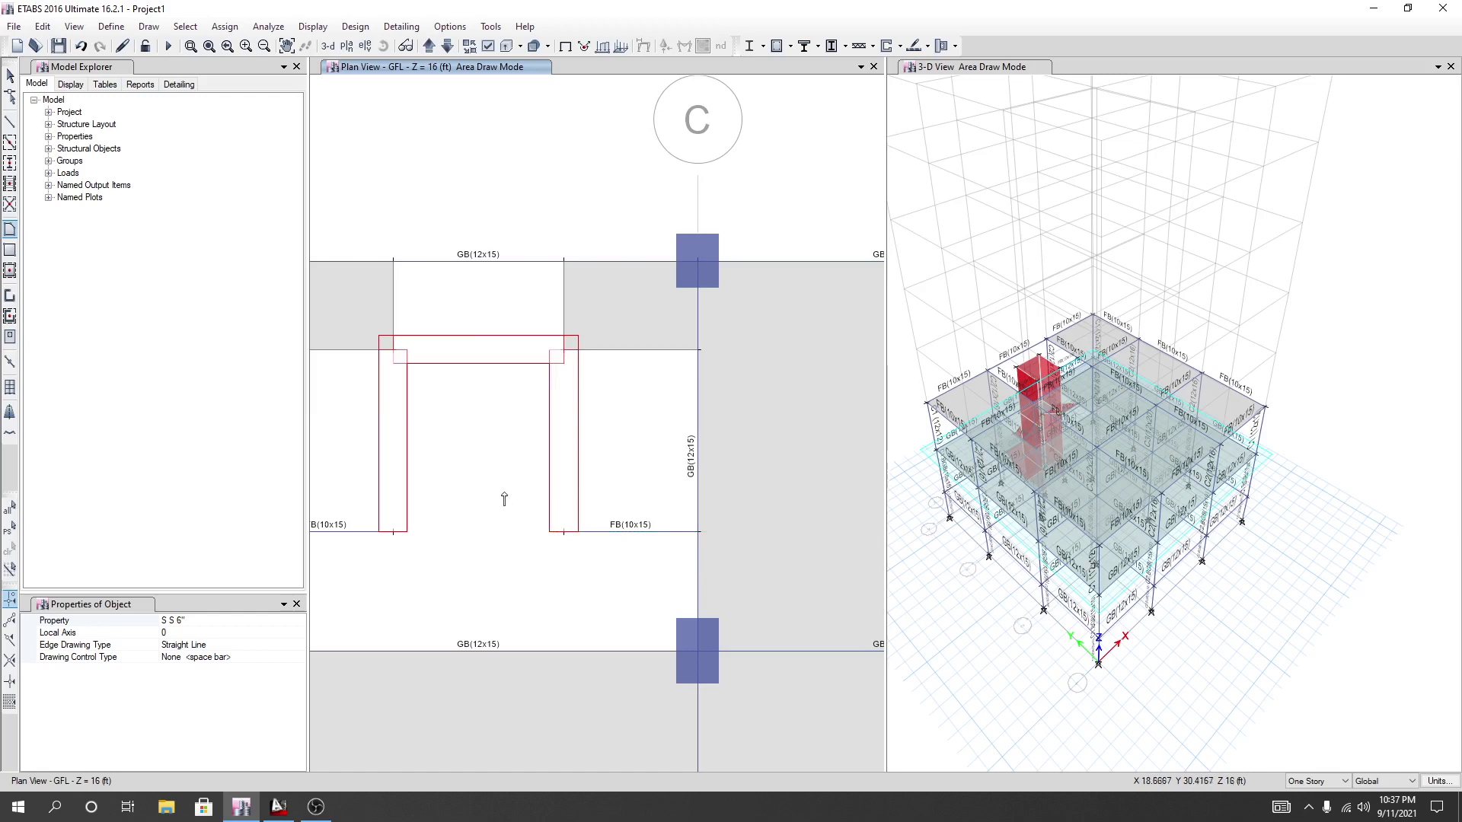
At GFL, draw a rectangular S S 6" slab between grids B and C, from the FB(10x15) beams beside the lift to grid 3.
scroll(500, 548, up, 3)
scroll(597, 493, down, 3)
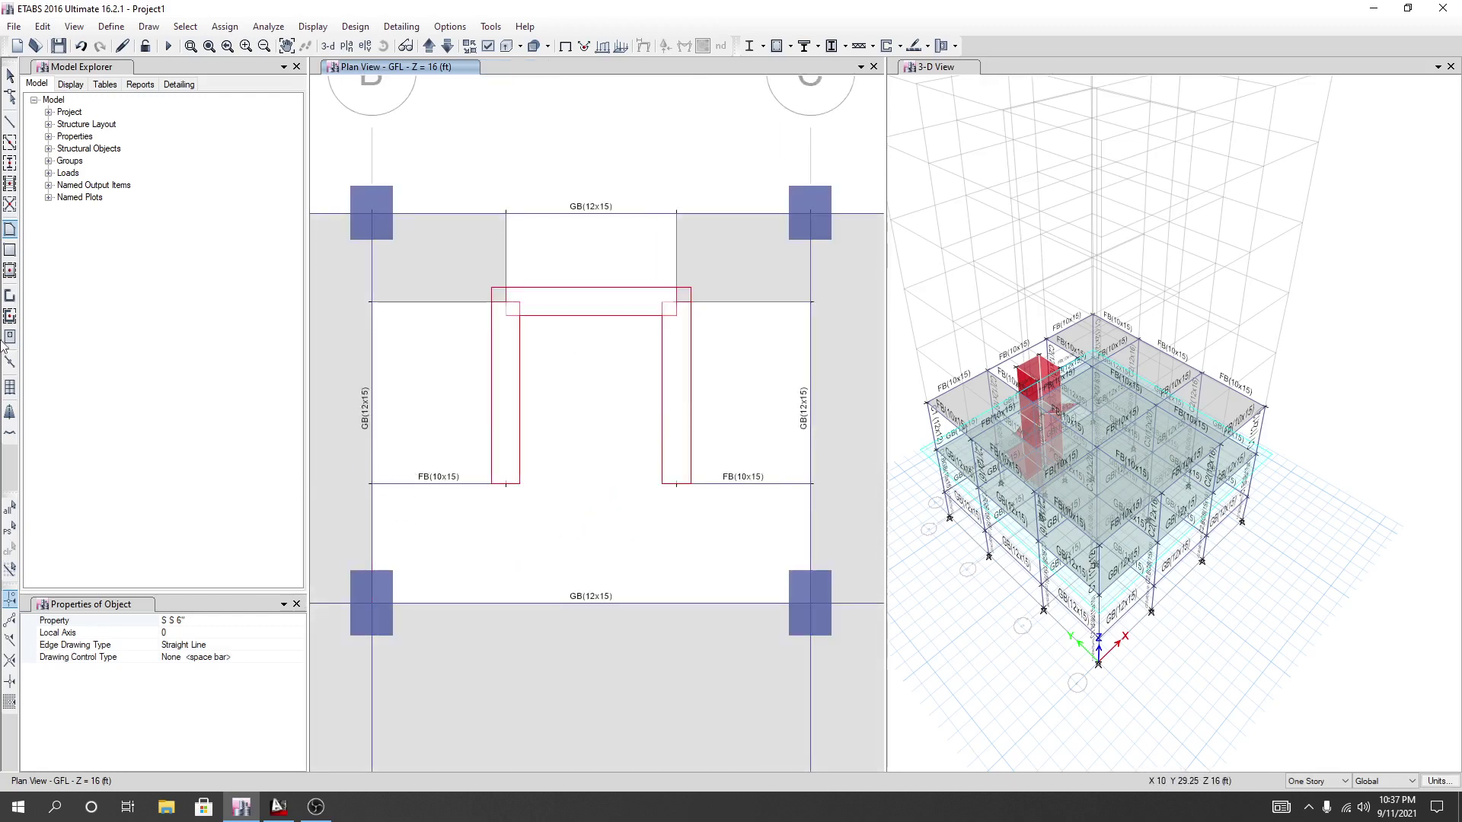
click(10, 249)
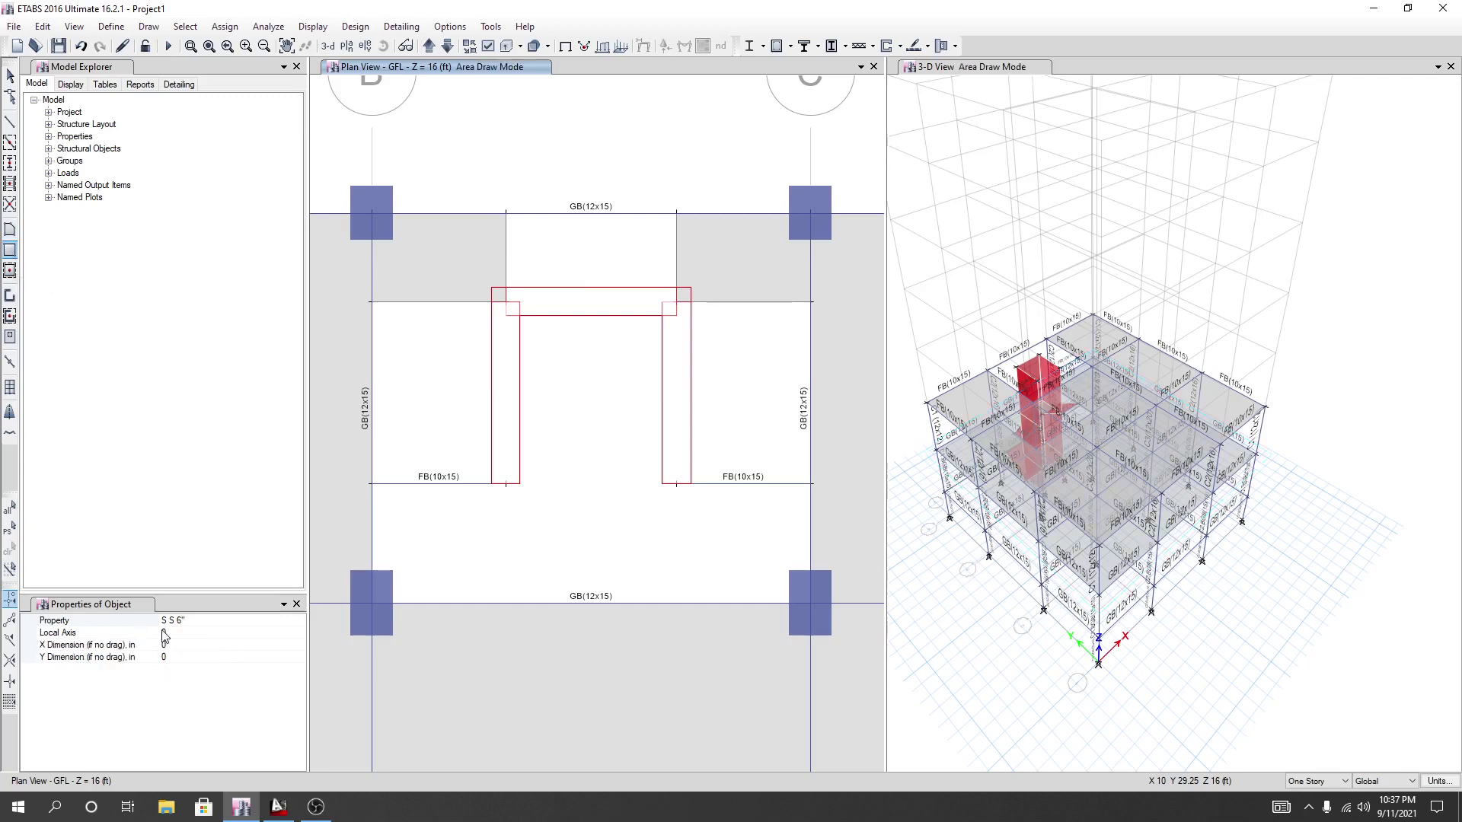
click(371, 485)
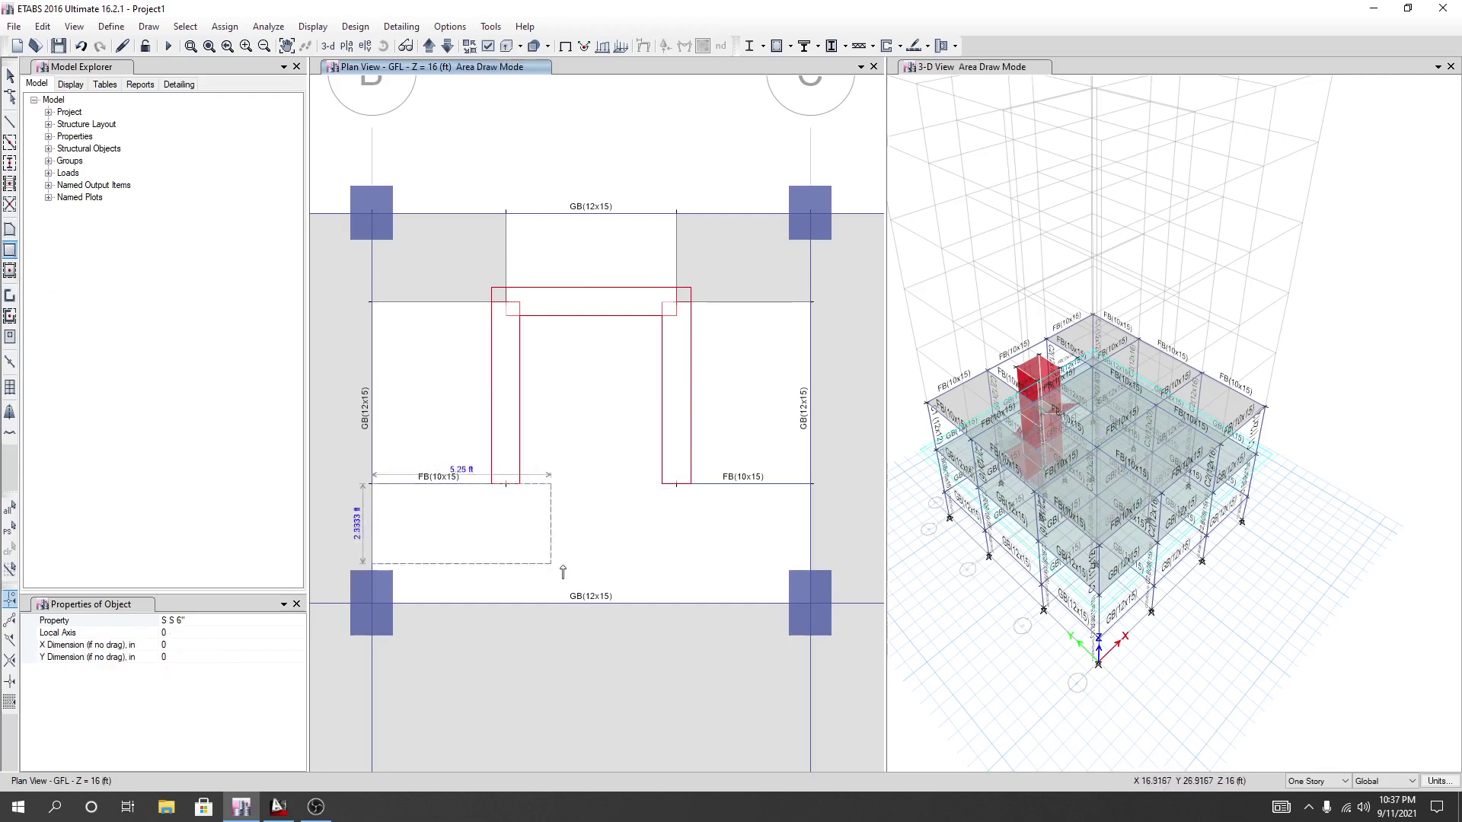
click(811, 606)
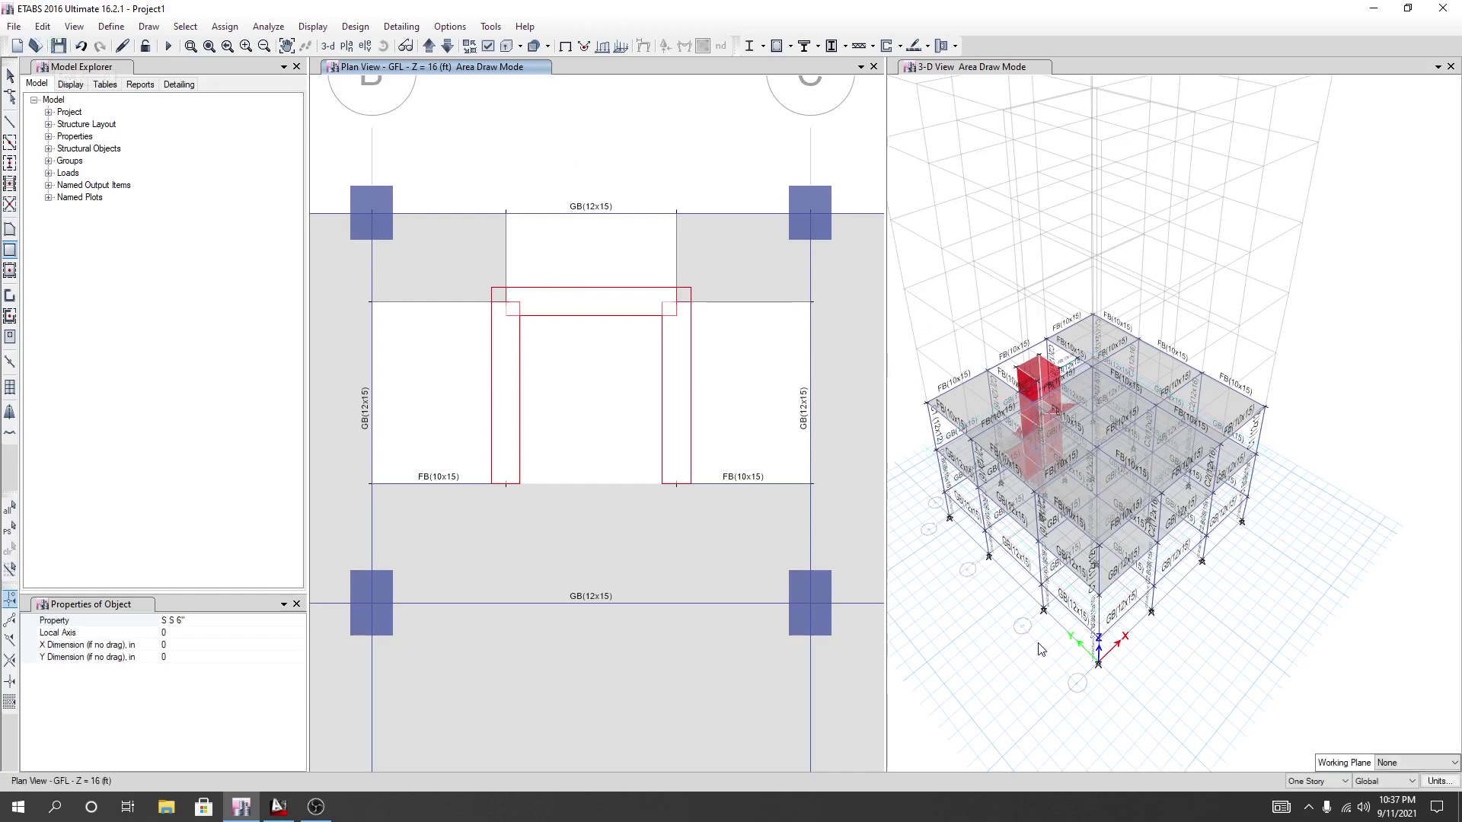
Examine the first storey's stair flights and landings around the lift core in the rendered 3D view, and close it.
click(10, 75)
click(940, 593)
drag(948, 594, 999, 598)
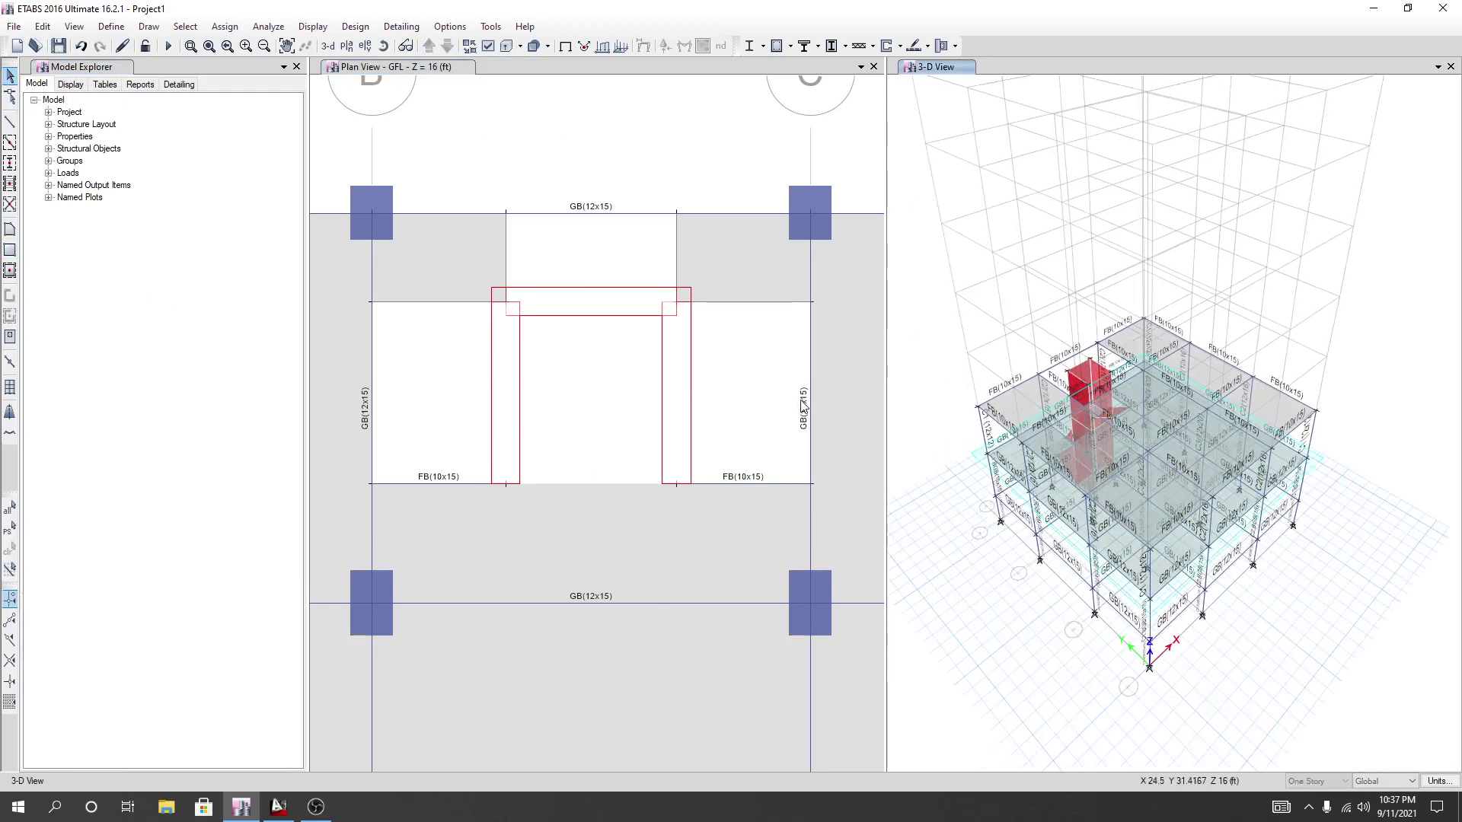
click(74, 27)
click(131, 517)
drag(525, 531, 1121, 257)
drag(505, 536, 617, 533)
scroll(743, 496, up, 5)
drag(493, 520, 1069, 134)
click(1174, 30)
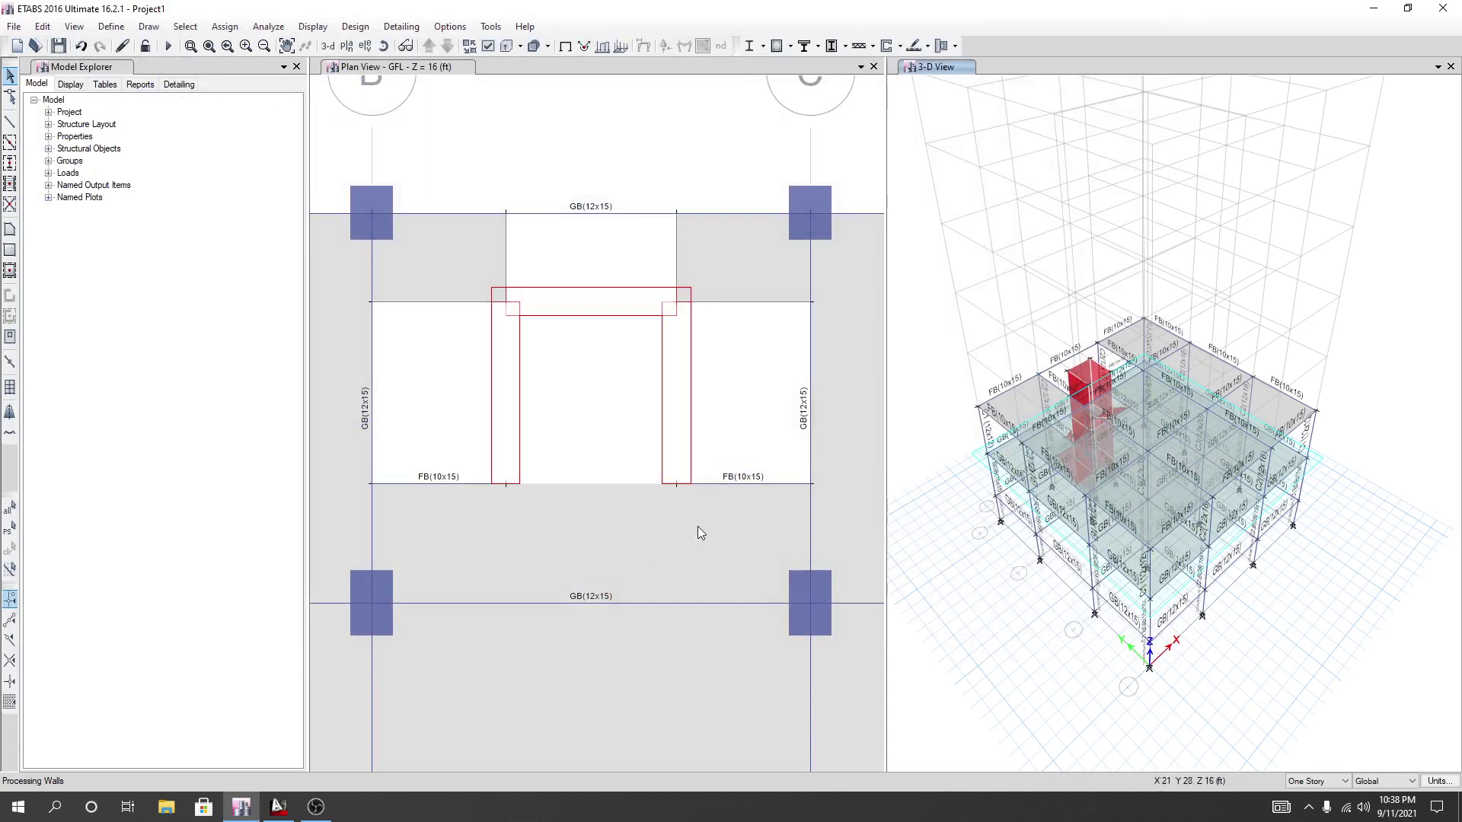
Select both stair landings in plan and the three sloped flights in the 3D view.
click(431, 289)
click(746, 273)
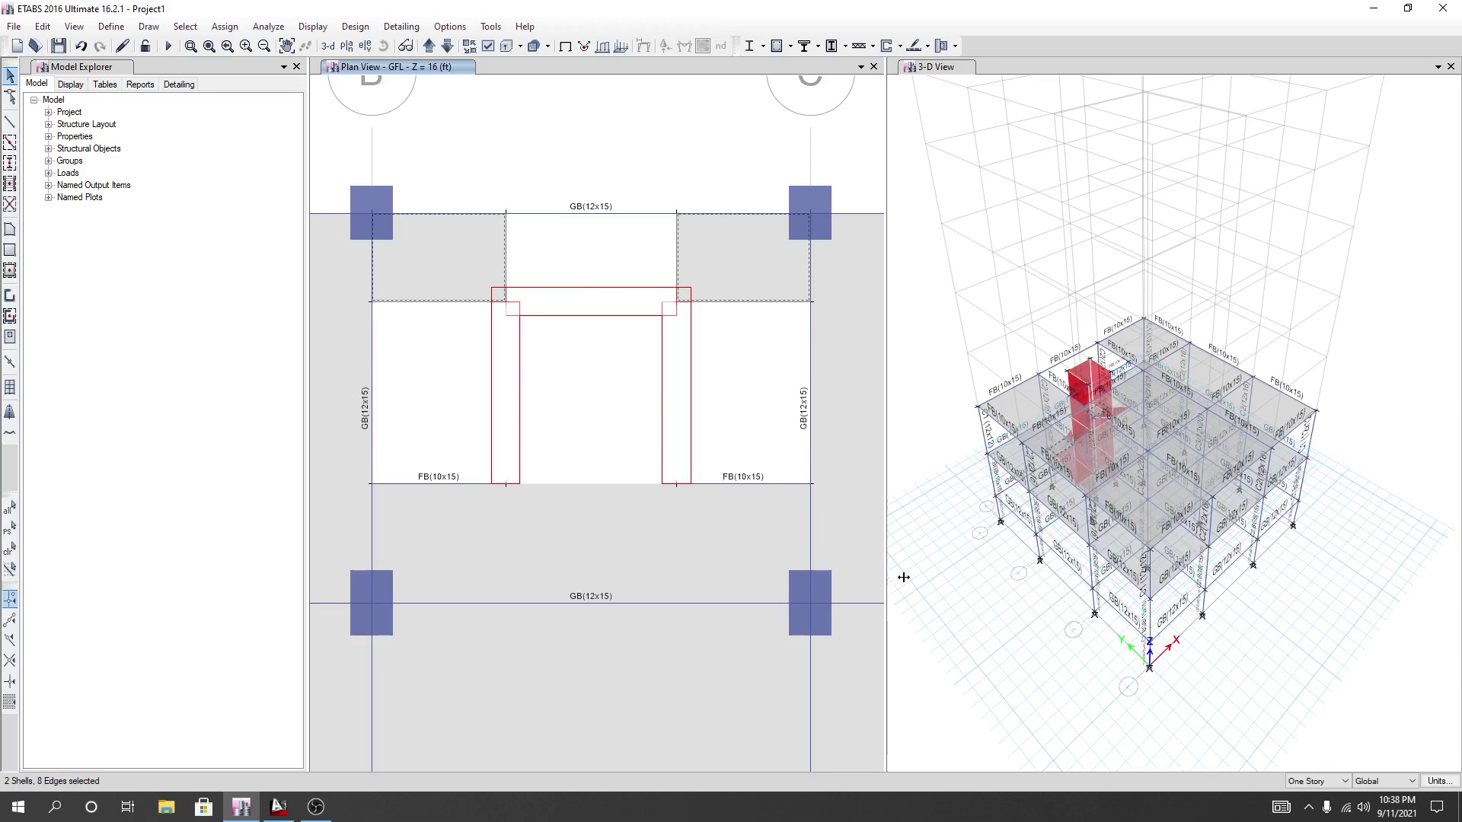
shift+middle_drag(928, 586, 1130, 481)
scroll(1139, 592, up, 5)
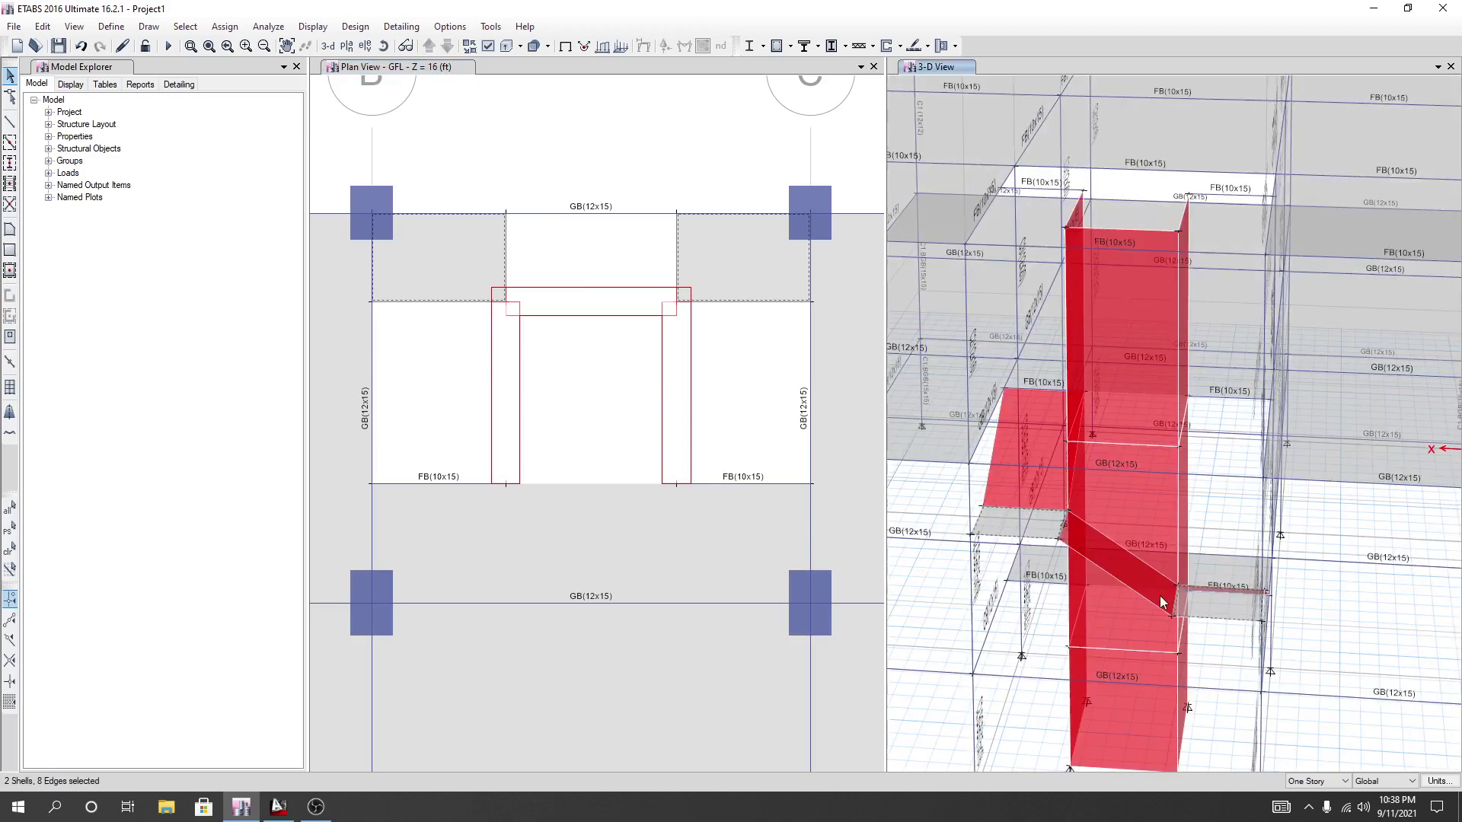
mouse_move(1163, 603)
shift+middle_down()
mouse_move(1148, 619)
mouse_move(1173, 593)
shift+middle_up()
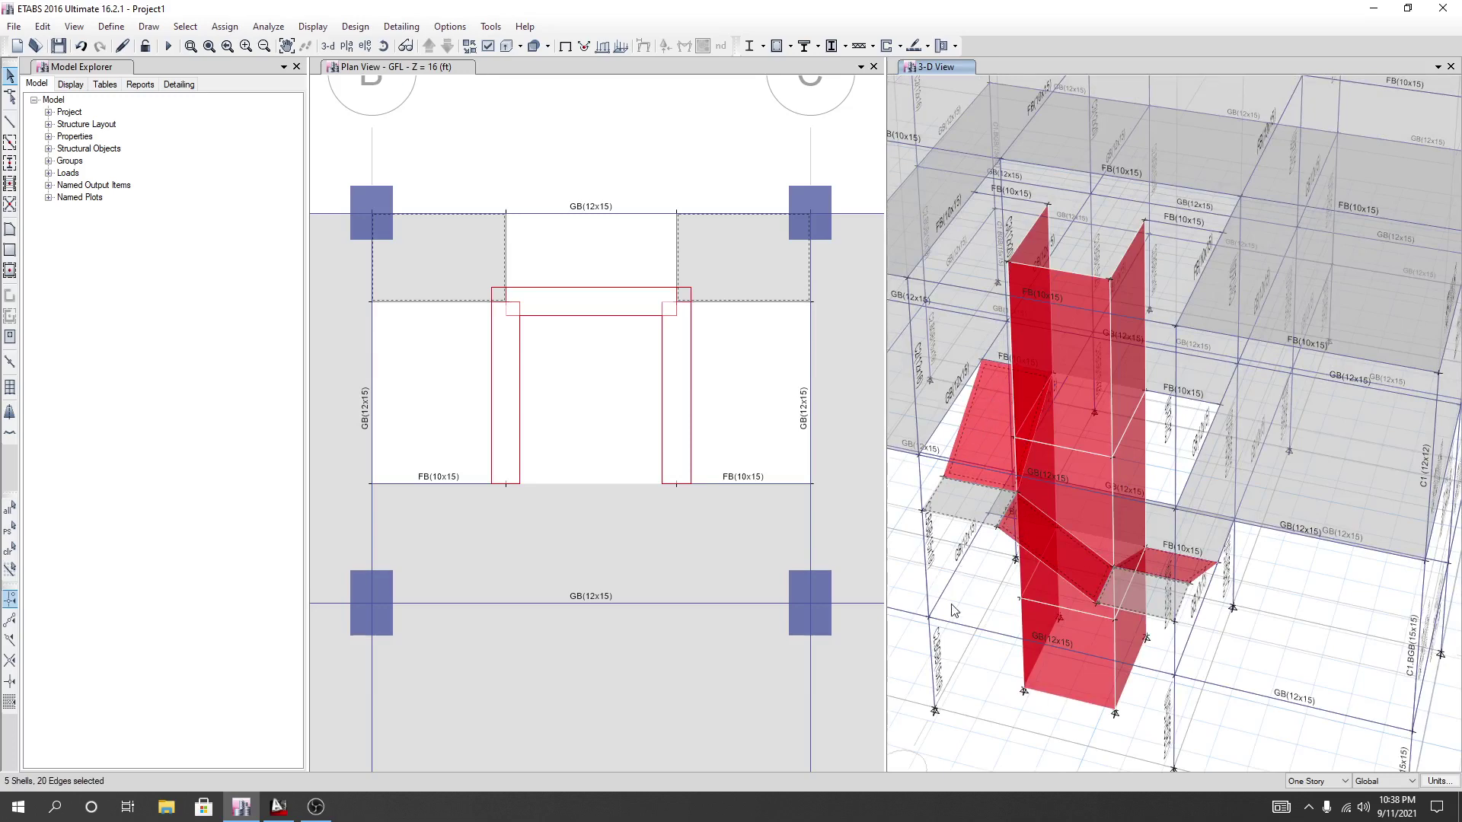
scroll(955, 622, up, 5)
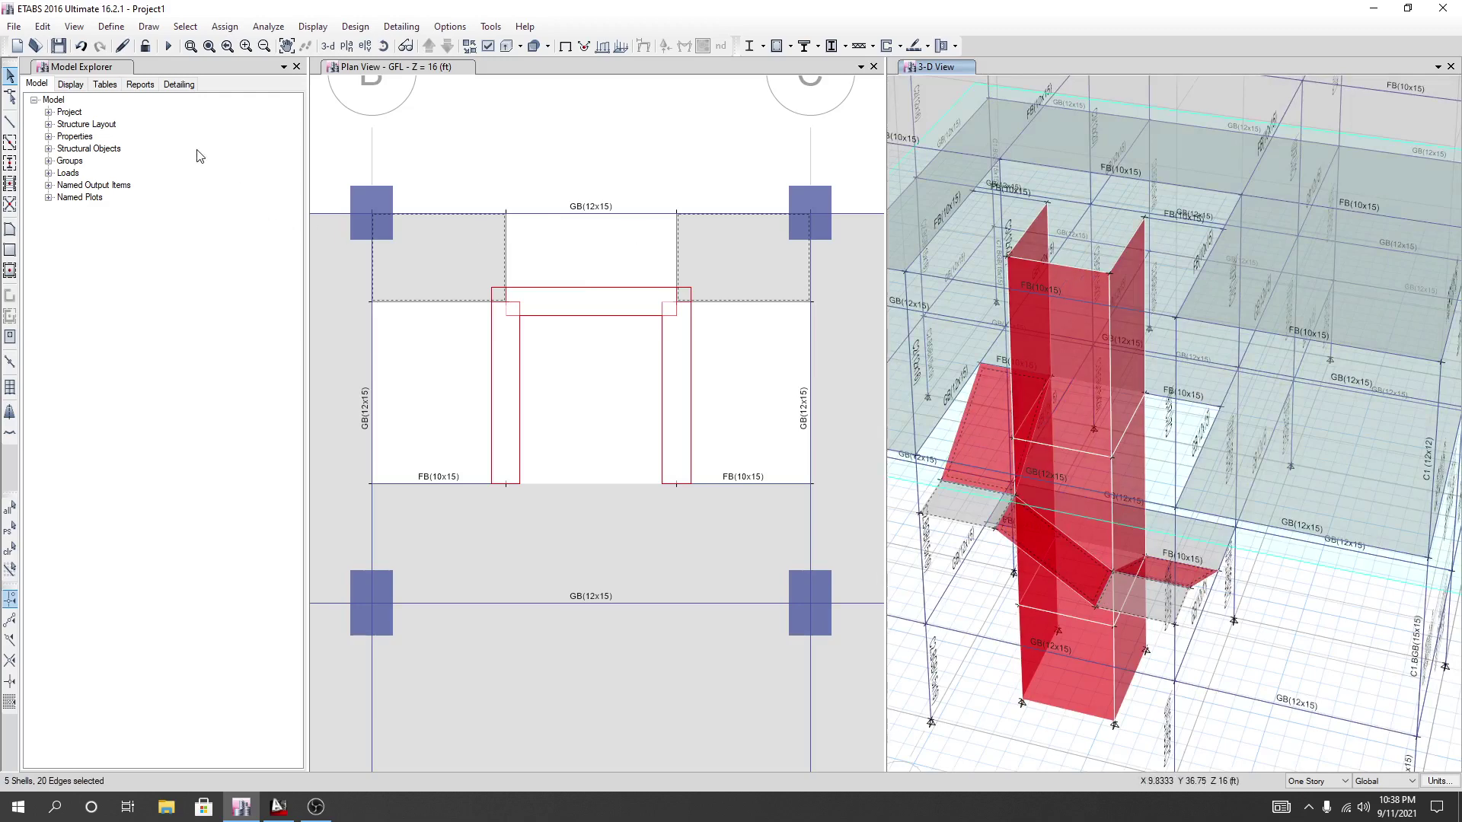
Replicate the selected landings and flights by story, applying it to GFL and to Story1, and close the dialog.
click(43, 26)
click(86, 268)
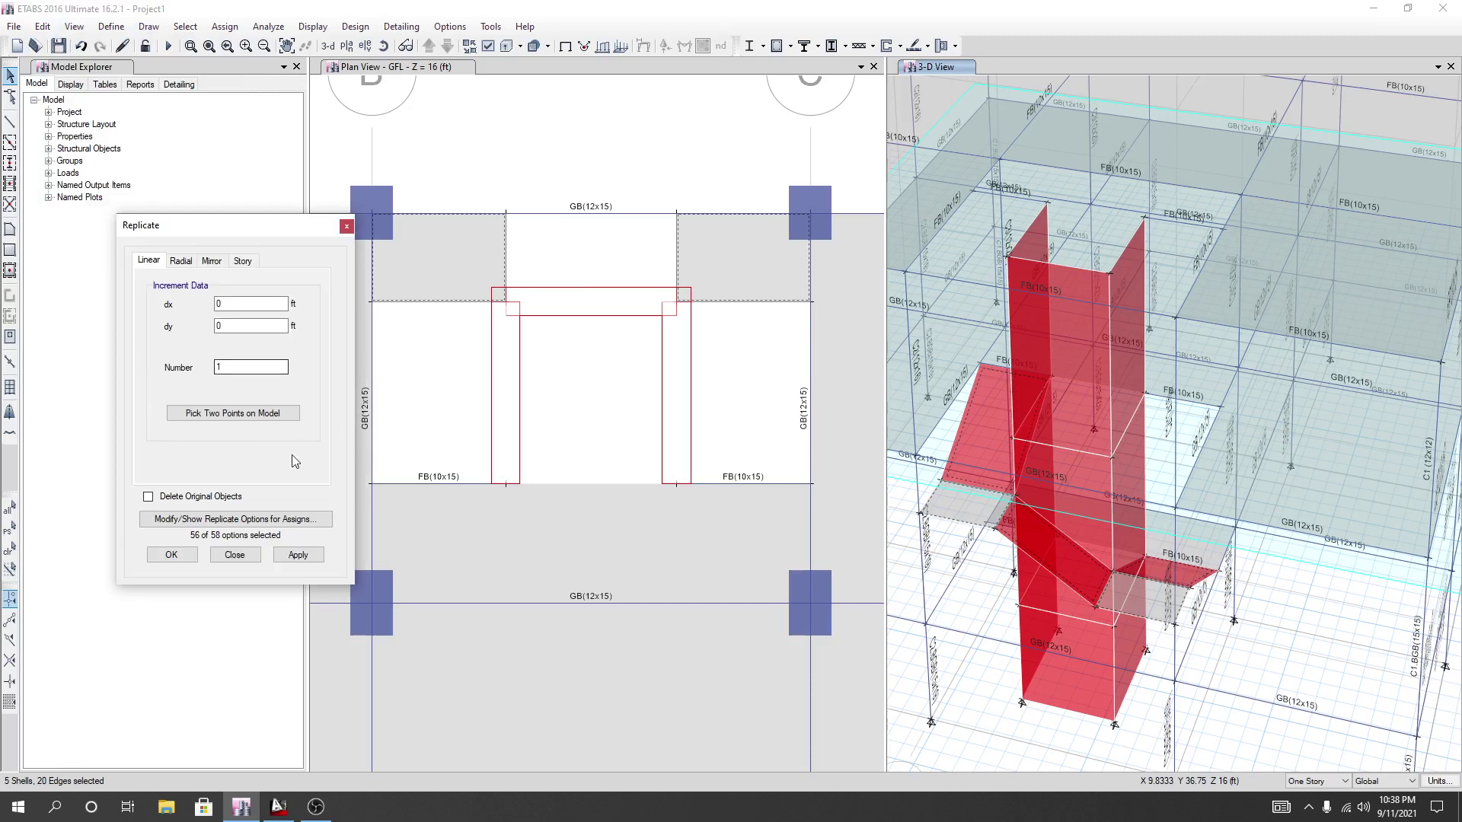
click(243, 261)
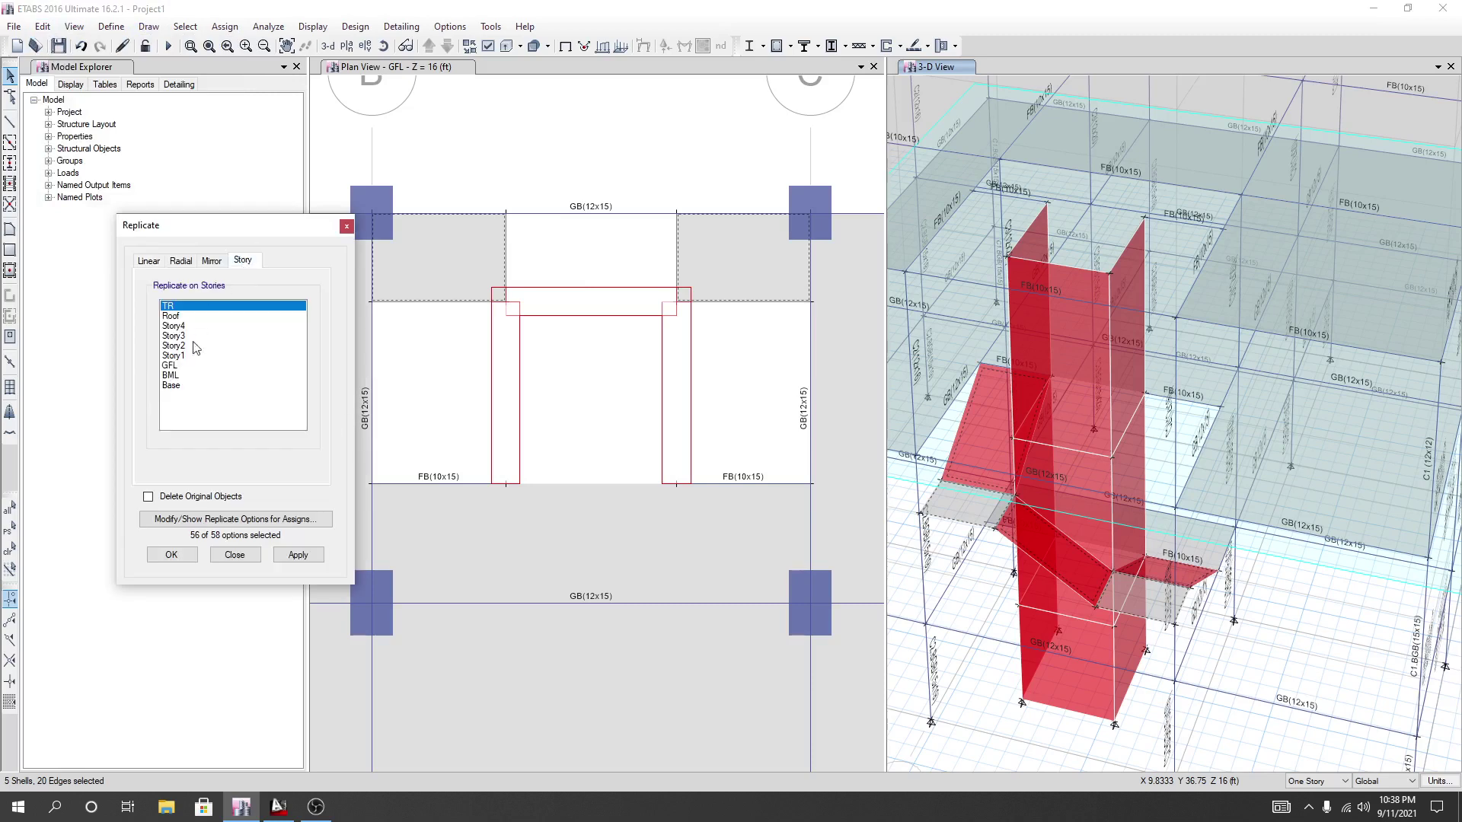
click(170, 366)
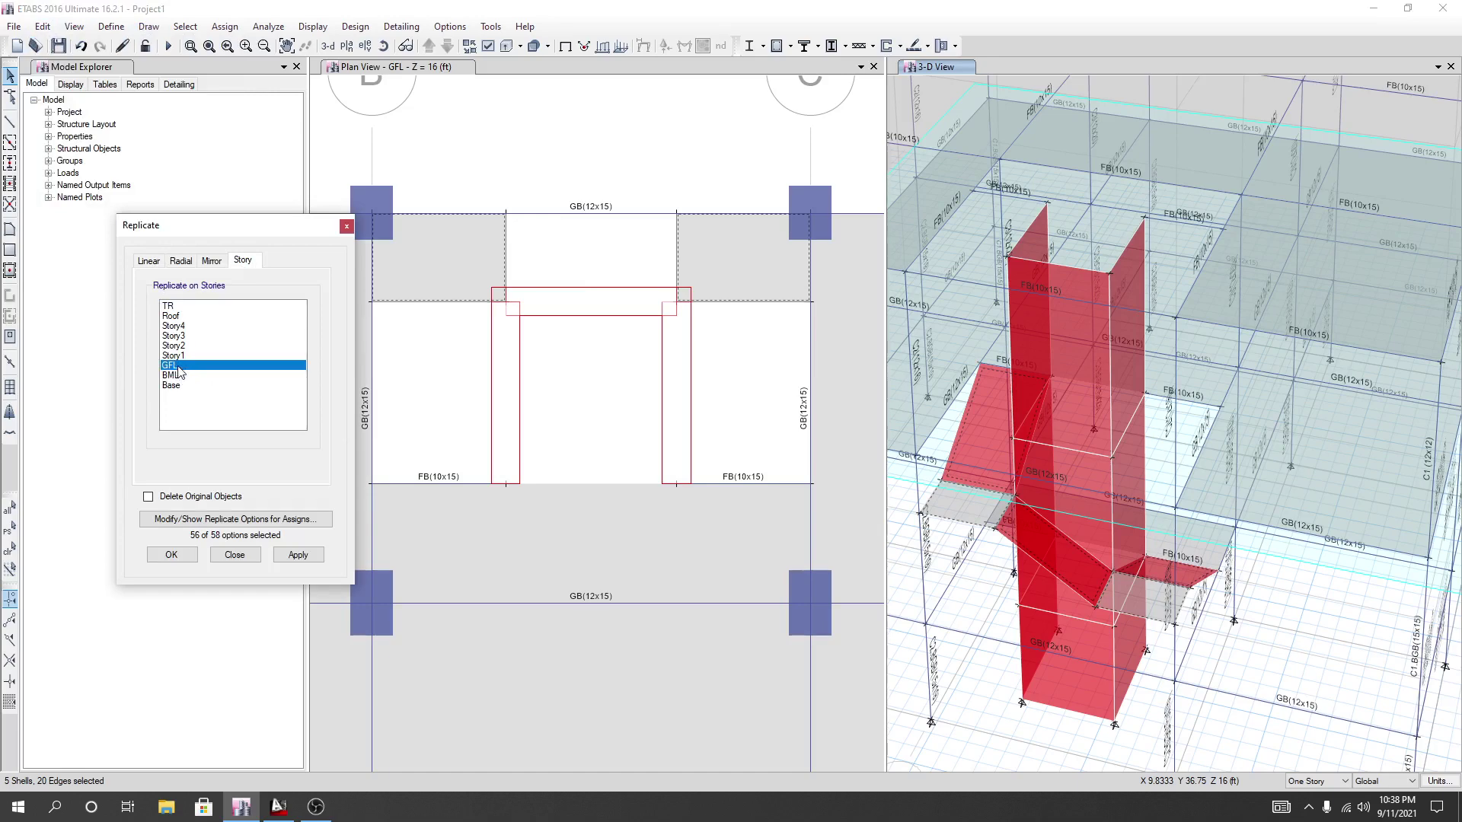
click(293, 555)
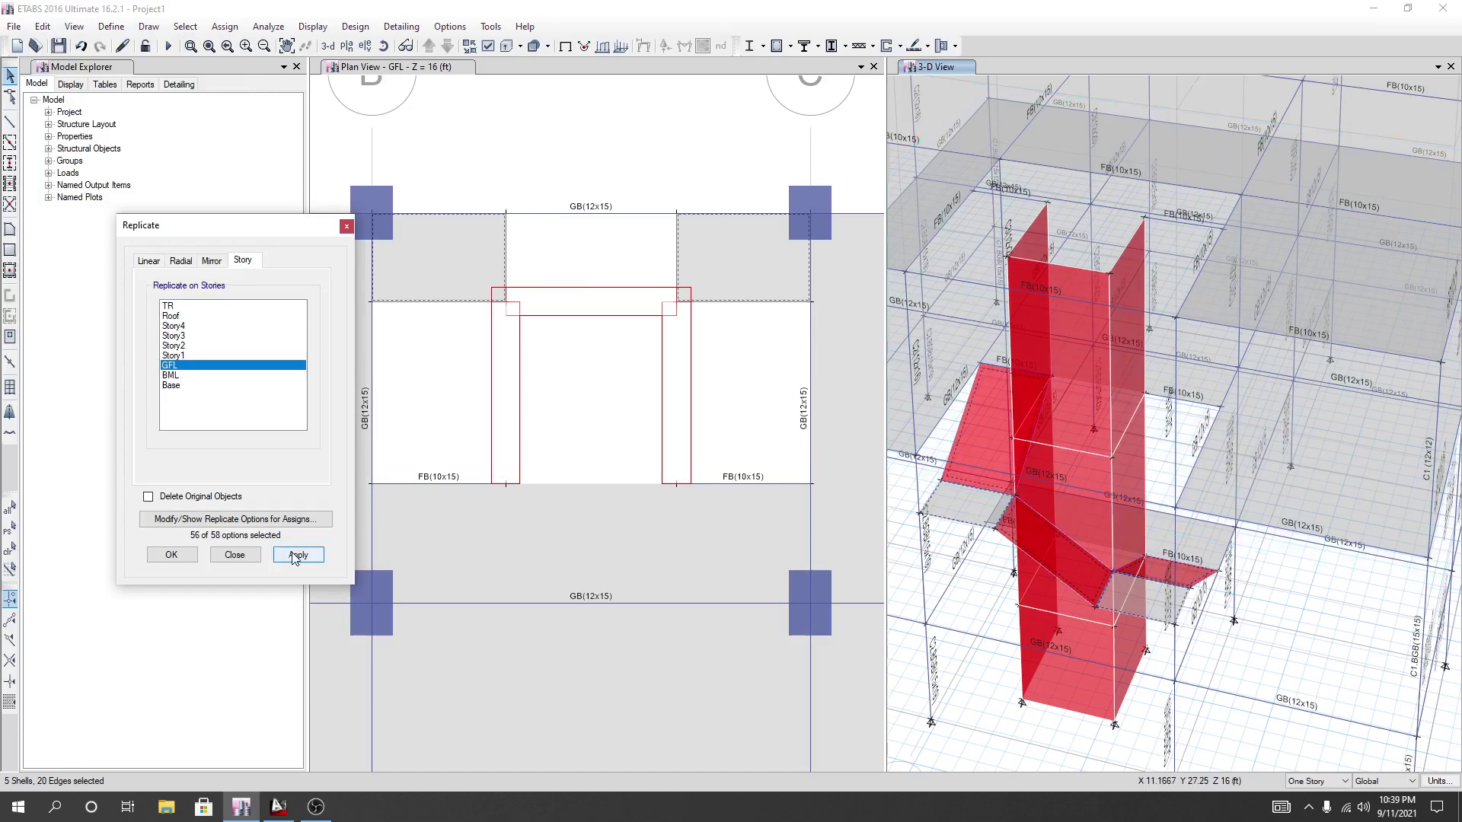
click(173, 356)
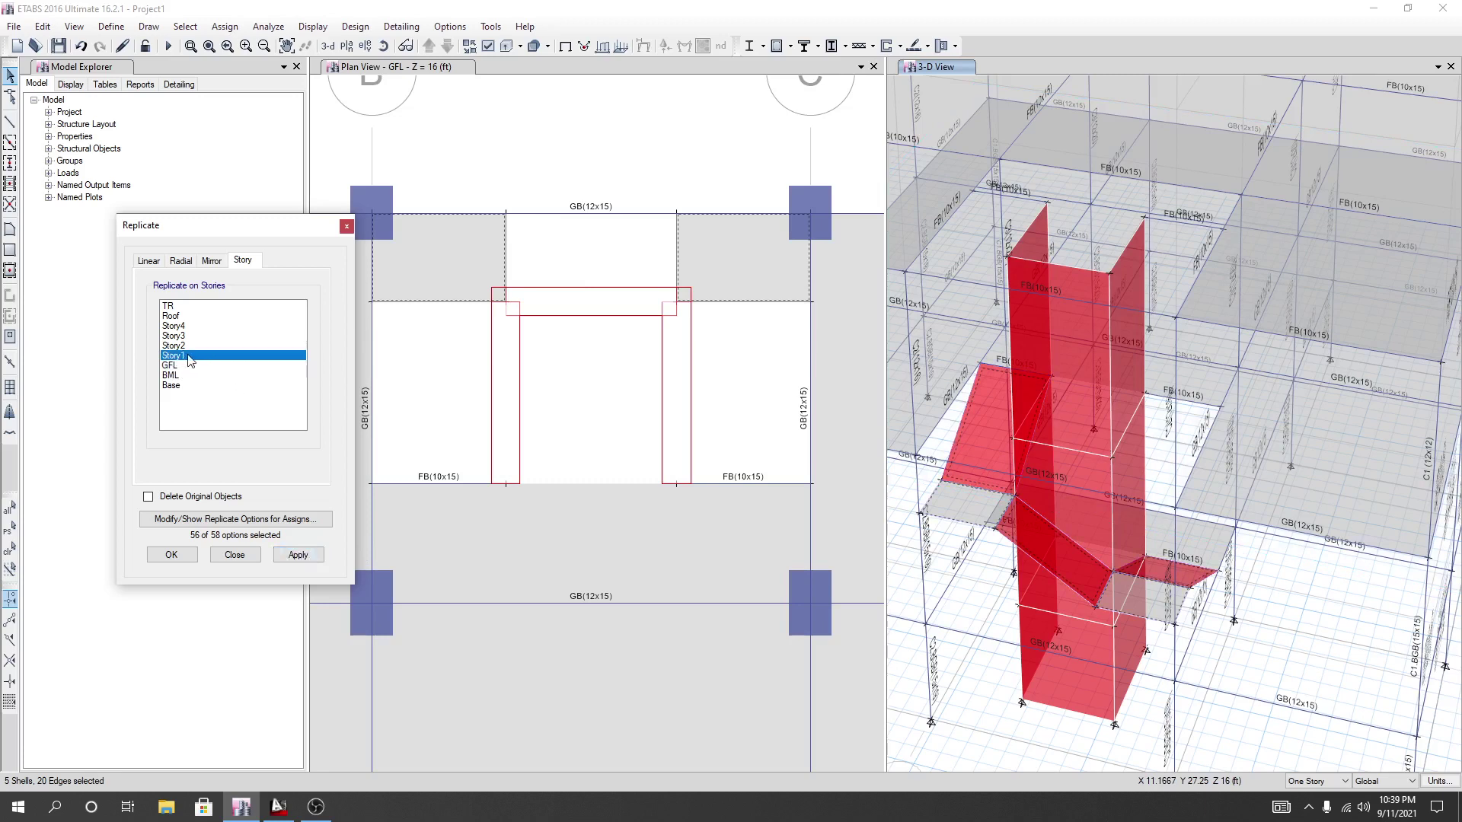
click(301, 558)
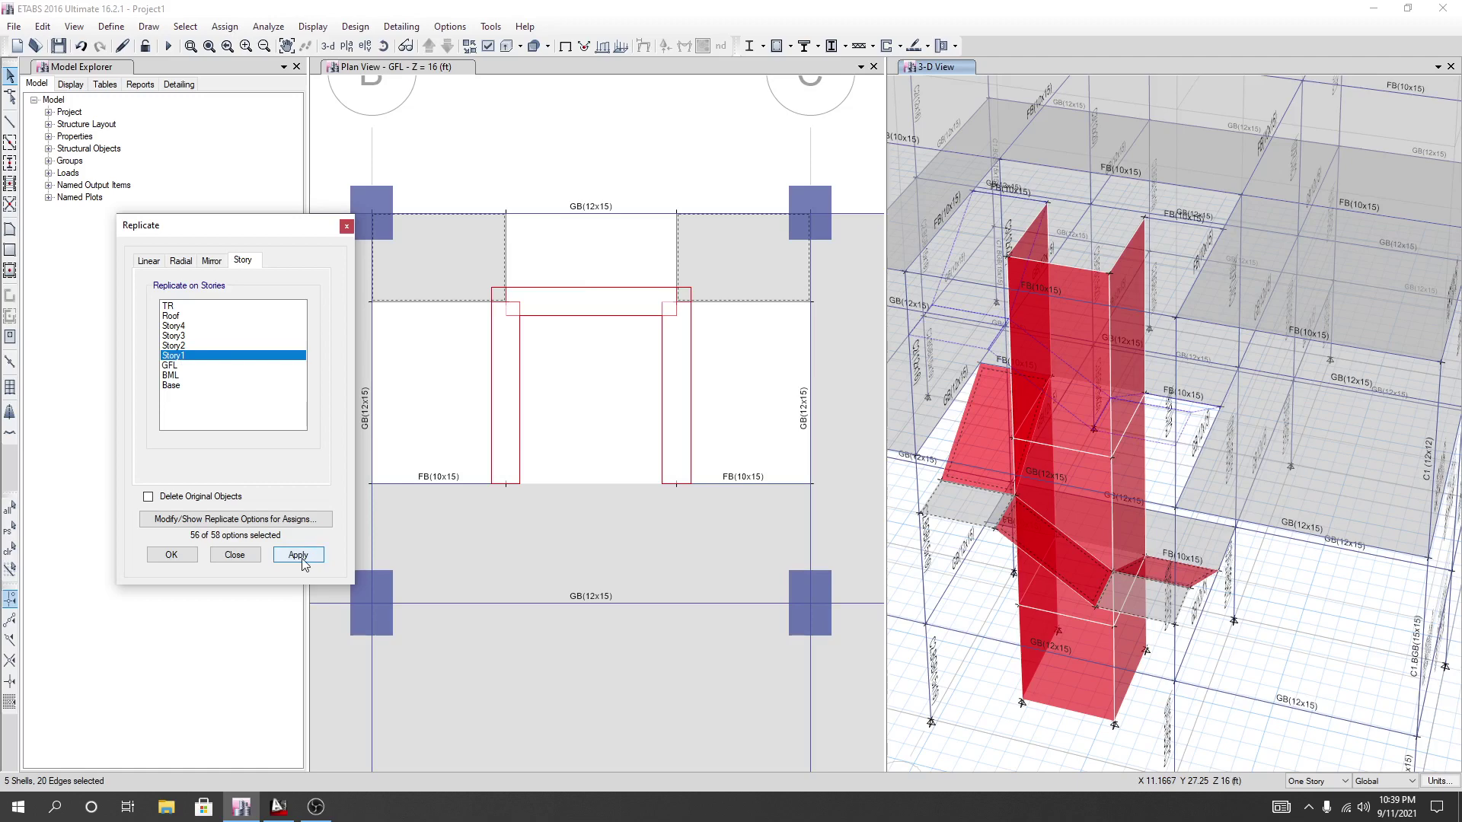
click(1289, 472)
click(249, 556)
click(249, 559)
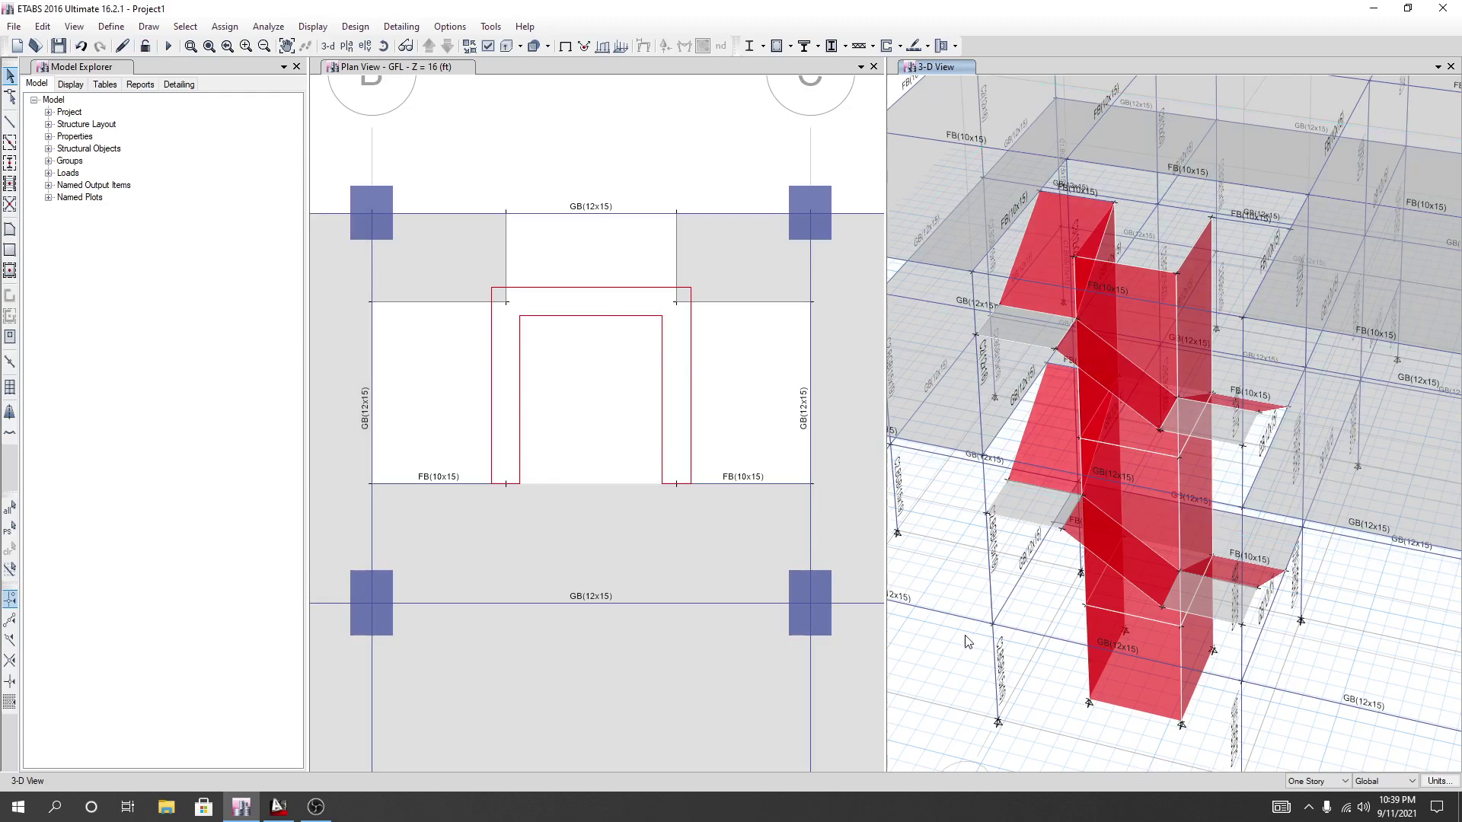
Examine the replicated stair flights and landings around the lift core in the rendered 3D view, from several angles.
scroll(966, 642, down, 5)
middle_drag(965, 642, 1120, 556)
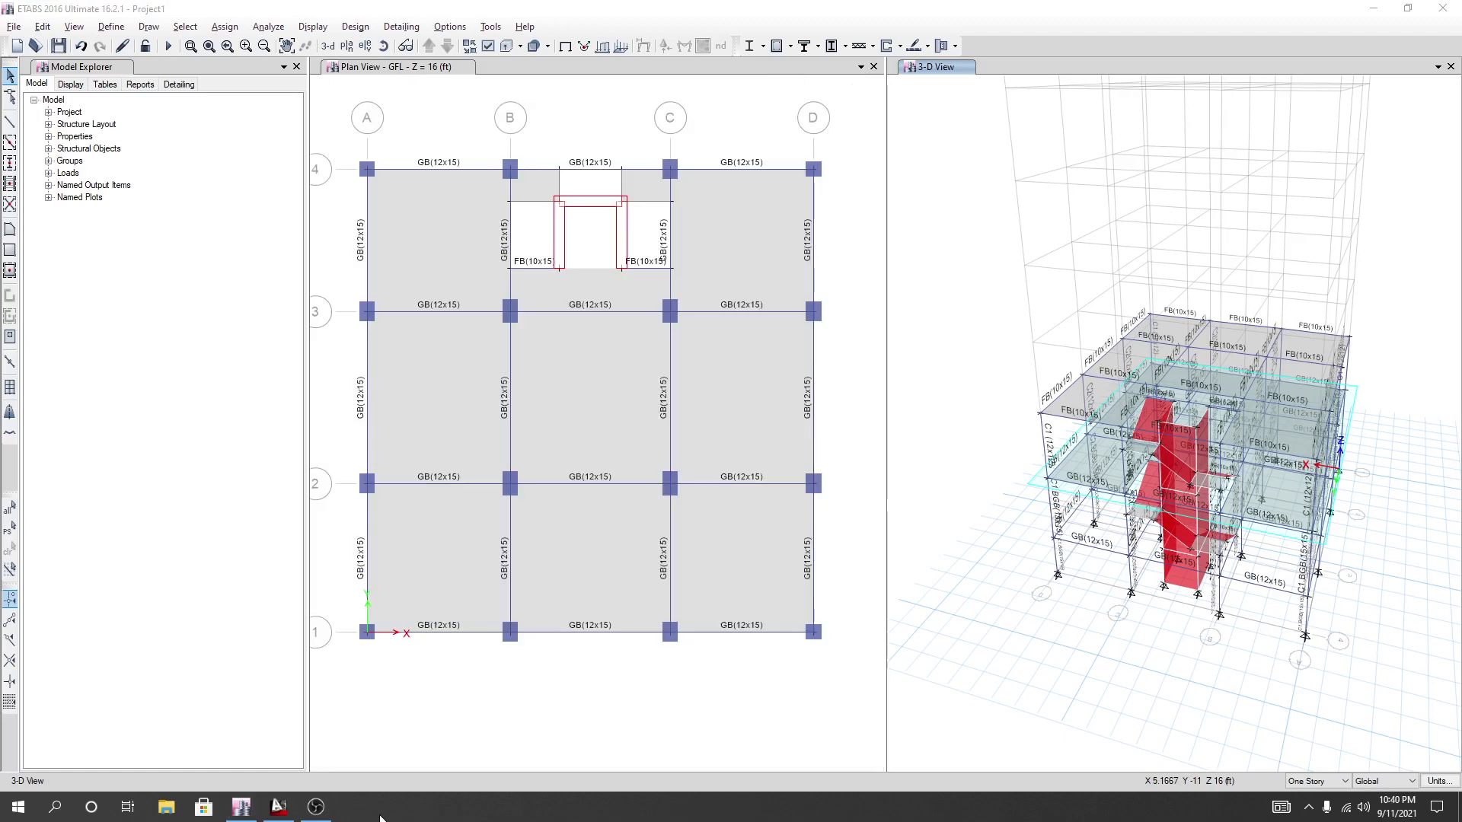
middle_drag(600, 264, 600, 264)
click(898, 326)
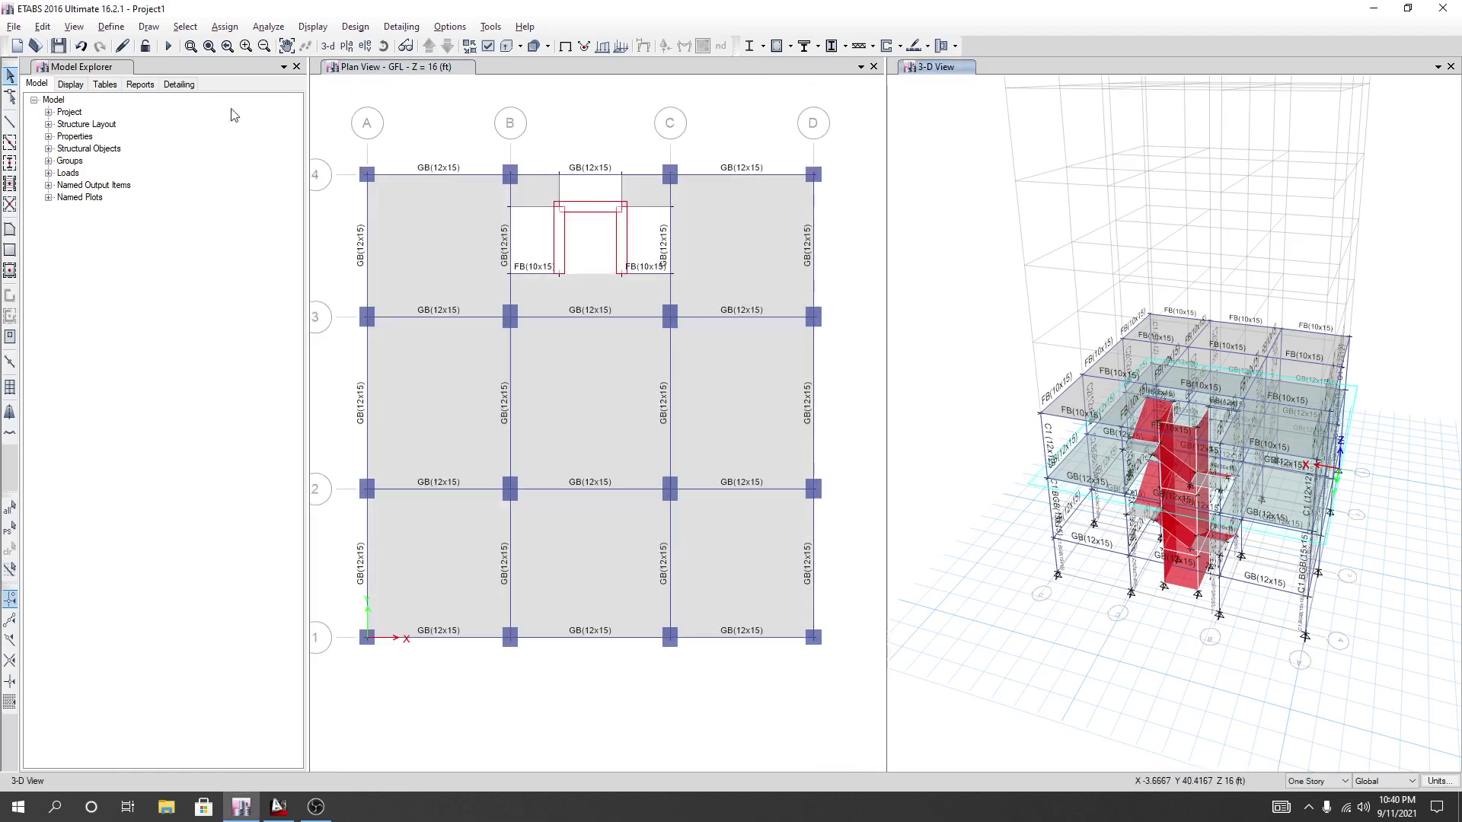
click(79, 25)
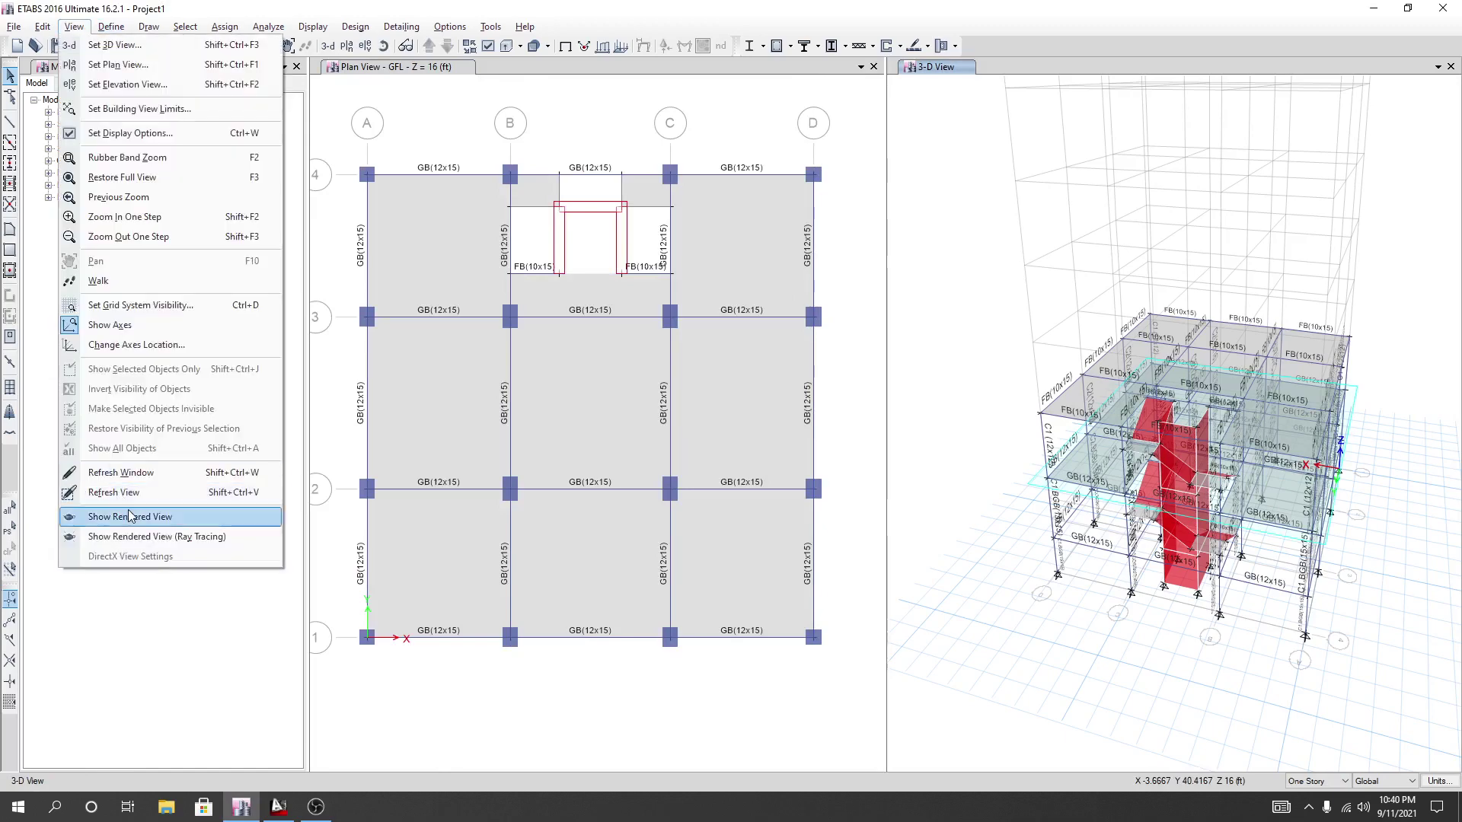
click(316, 807)
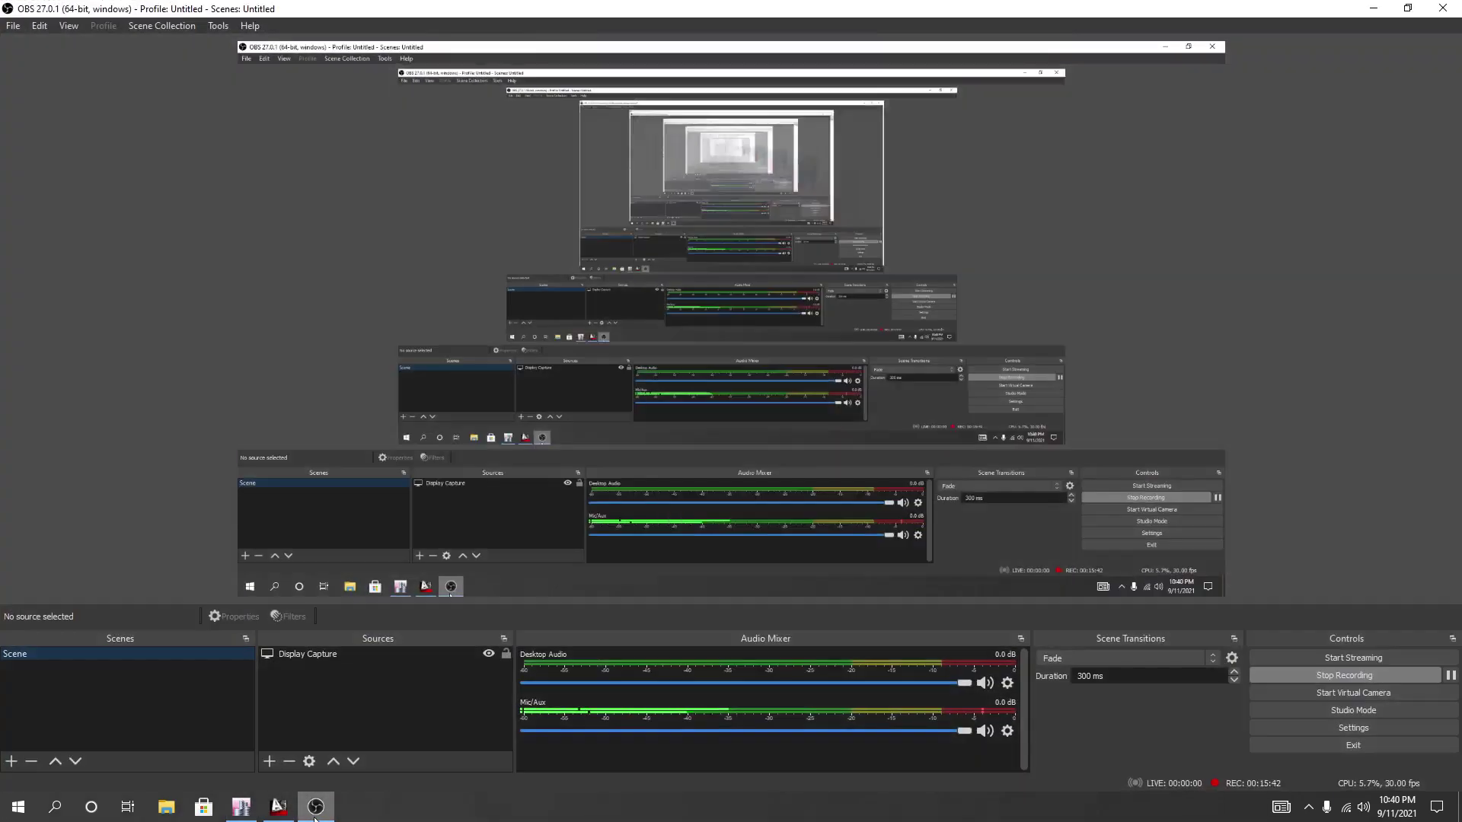
click(316, 808)
click(111, 25)
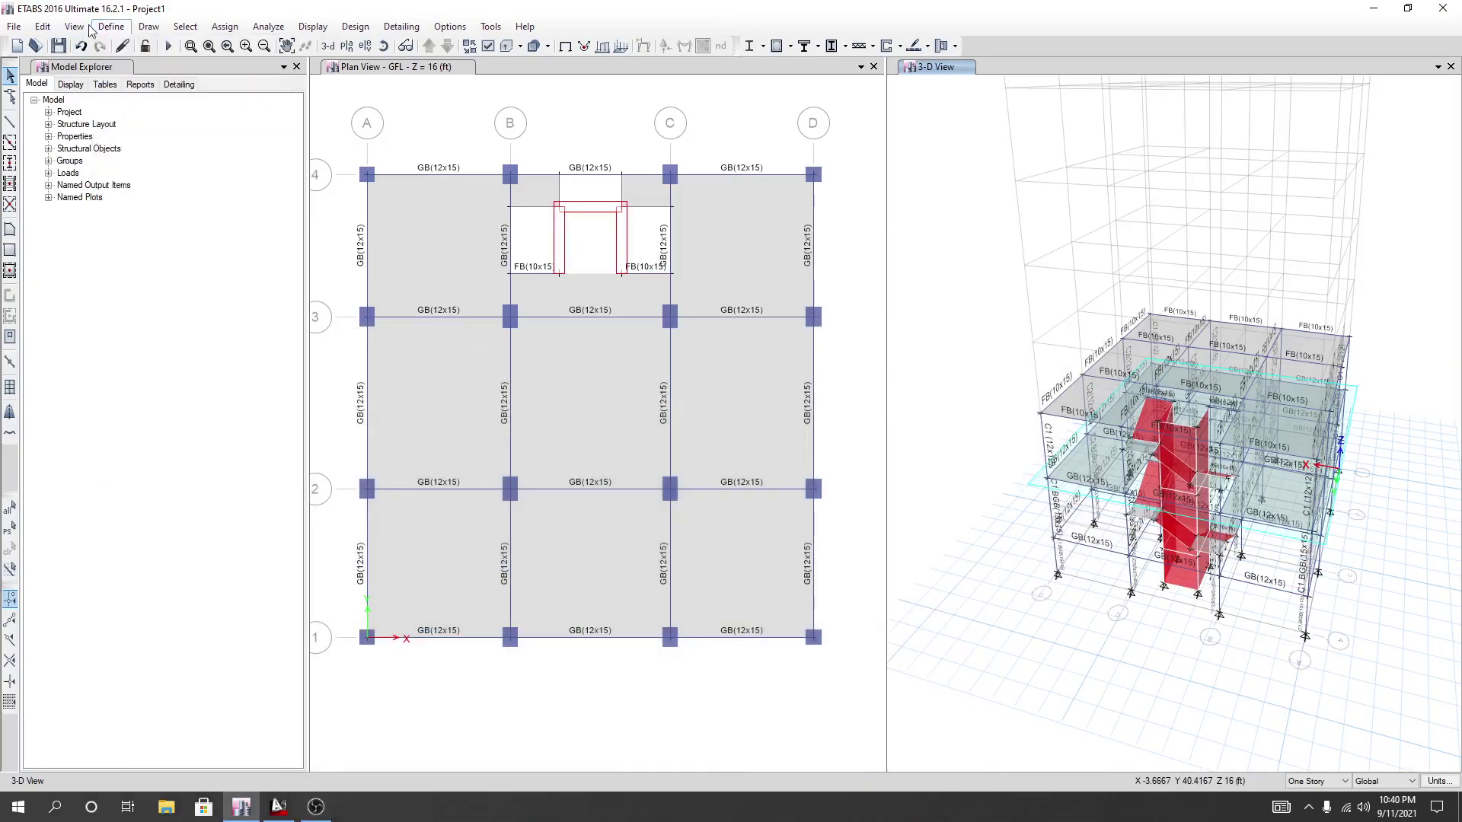
click(79, 27)
click(152, 514)
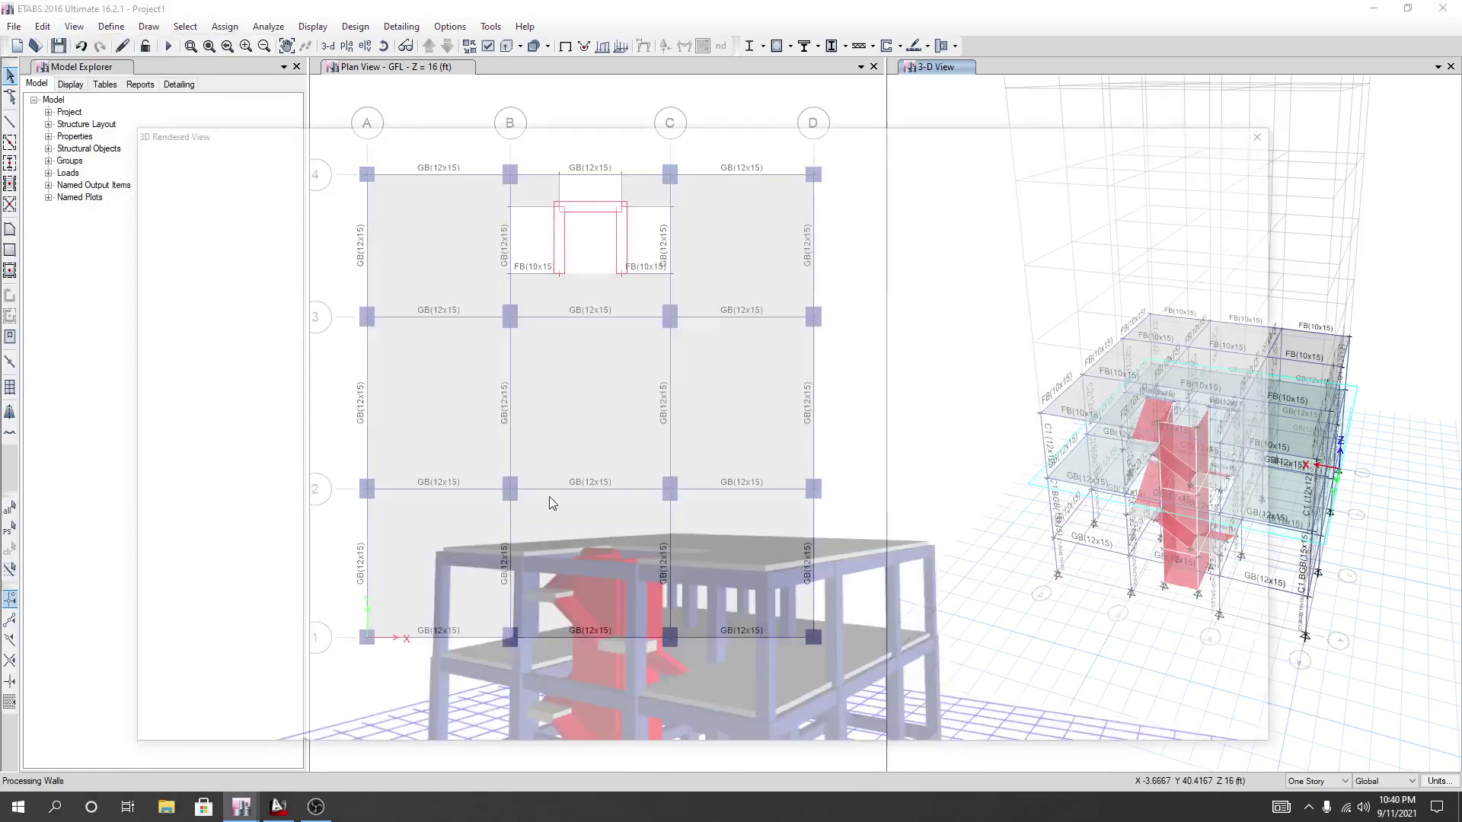
mouse_move(733, 617)
mouse_down()
mouse_move(731, 362)
mouse_move(573, 464)
mouse_move(563, 544)
mouse_move(911, 609)
mouse_move(766, 563)
mouse_move(464, 635)
mouse_move(460, 505)
mouse_move(574, 356)
mouse_move(545, 376)
mouse_move(574, 454)
mouse_move(527, 329)
mouse_move(511, 329)
mouse_move(531, 354)
mouse_move(483, 438)
mouse_move(770, 500)
mouse_move(767, 477)
mouse_move(855, 432)
mouse_up()
scroll(715, 525, down, 10)
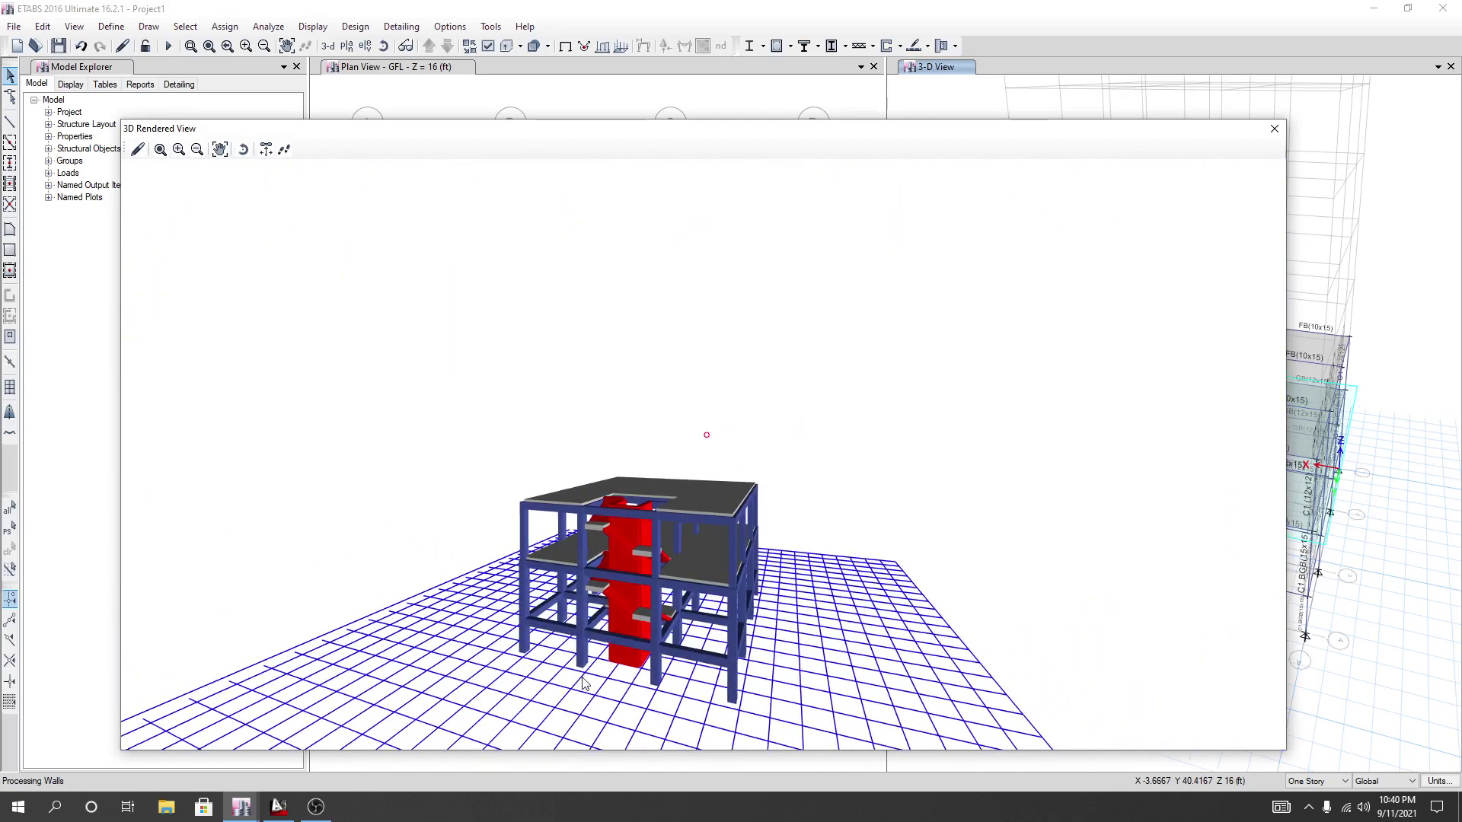
scroll(532, 592, up, 10)
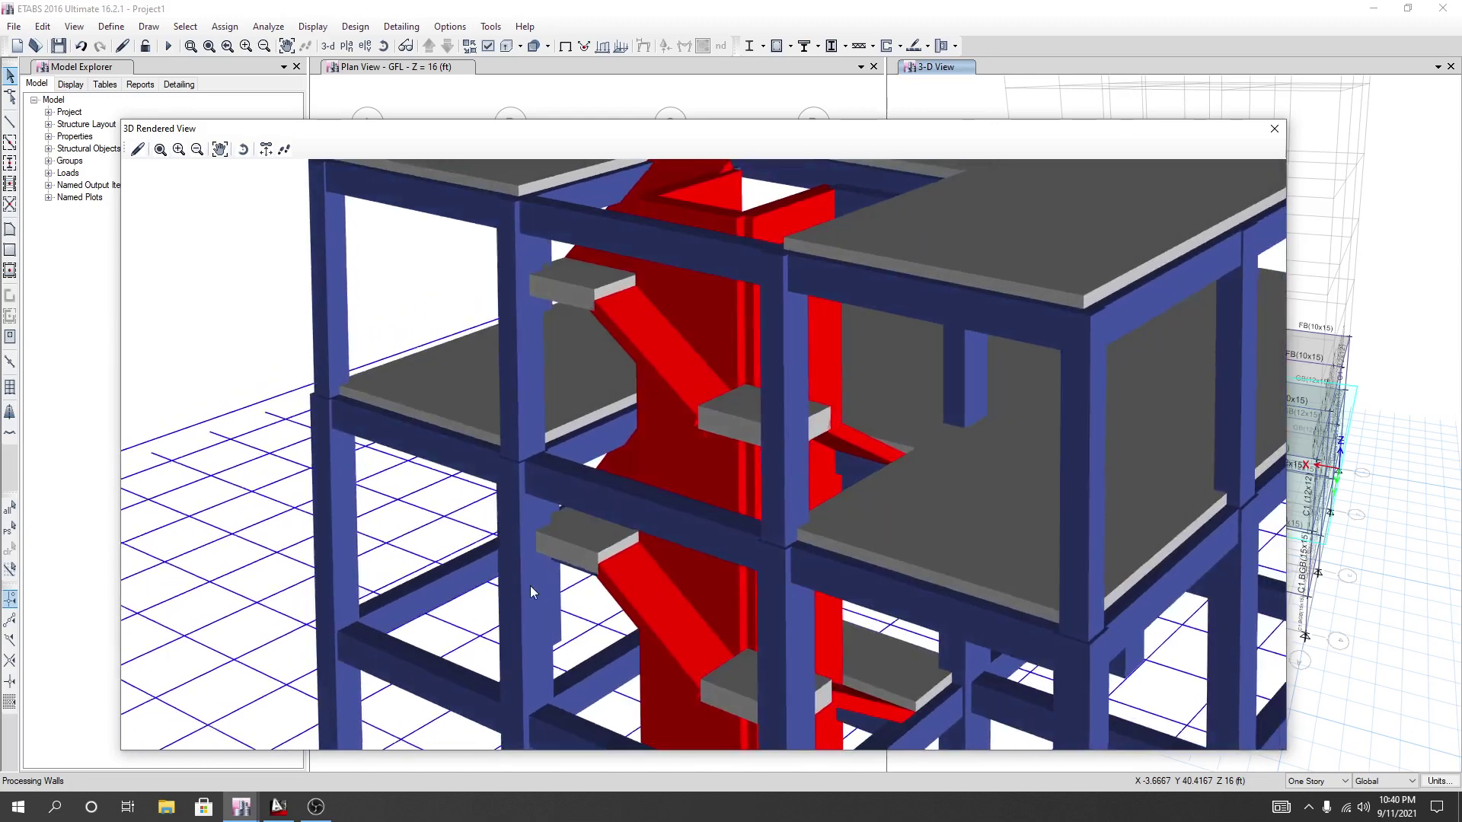
drag(531, 591, 875, 380)
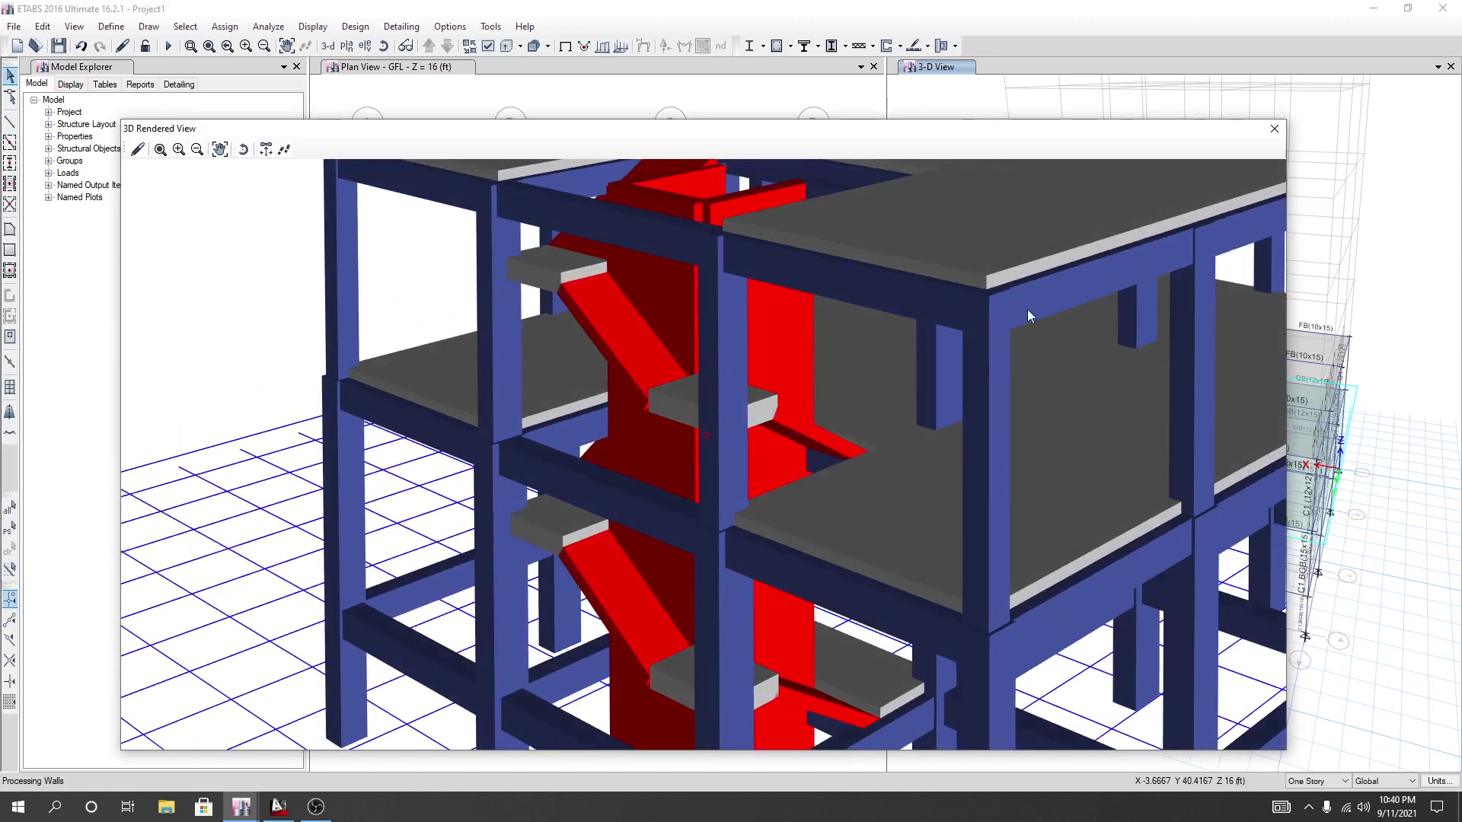
click(1274, 129)
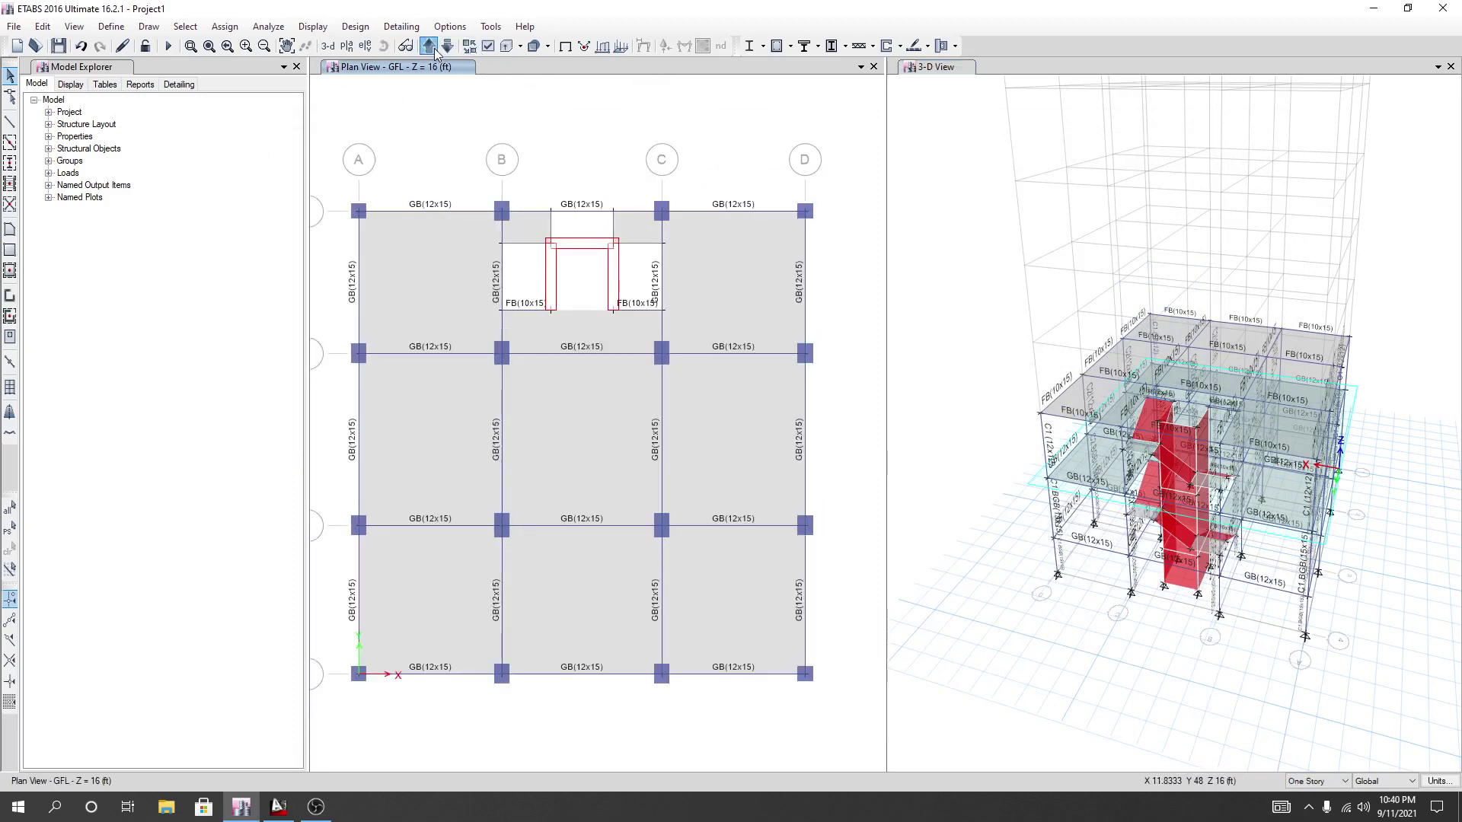
At Story1, draw a rectangular S S 6" slab between grids B and C, from the FB(10x15) beams beside the lift to grid 3.
click(431, 47)
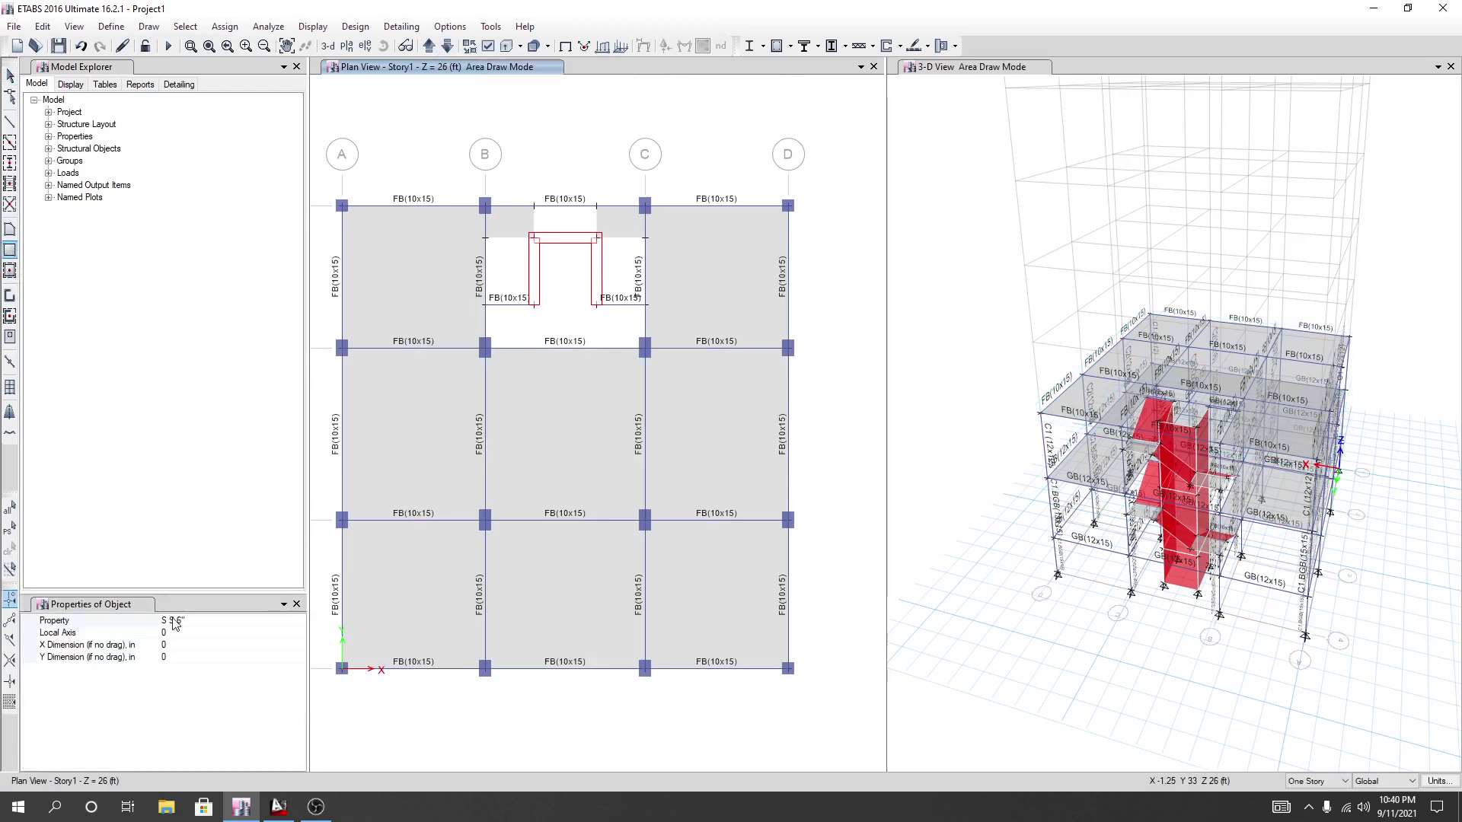
click(485, 306)
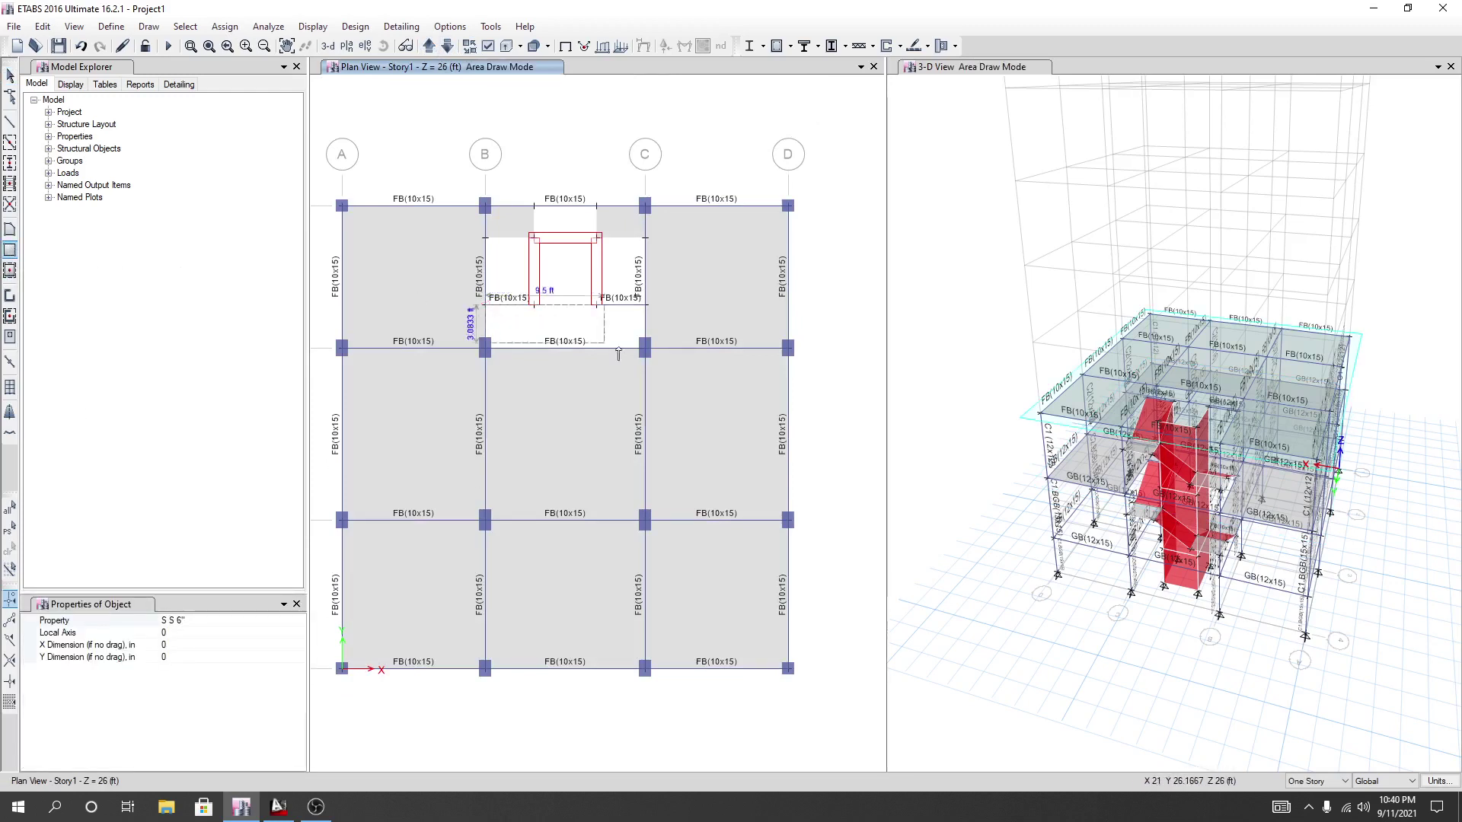
click(645, 348)
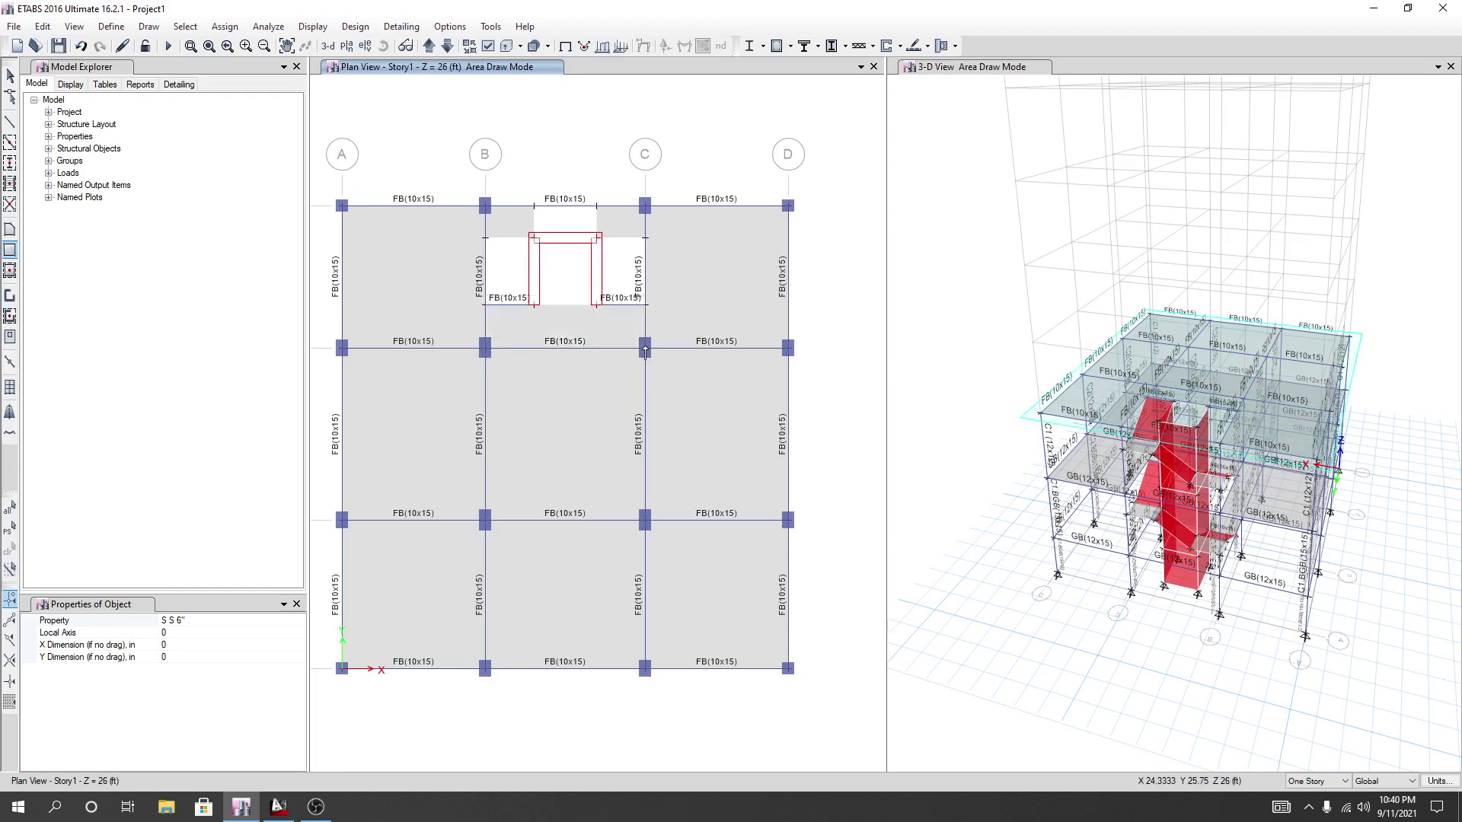
End slab drawing, switch the plan view down from Story1 to Base, and select all the base joints.
key(Escape)
click(945, 479)
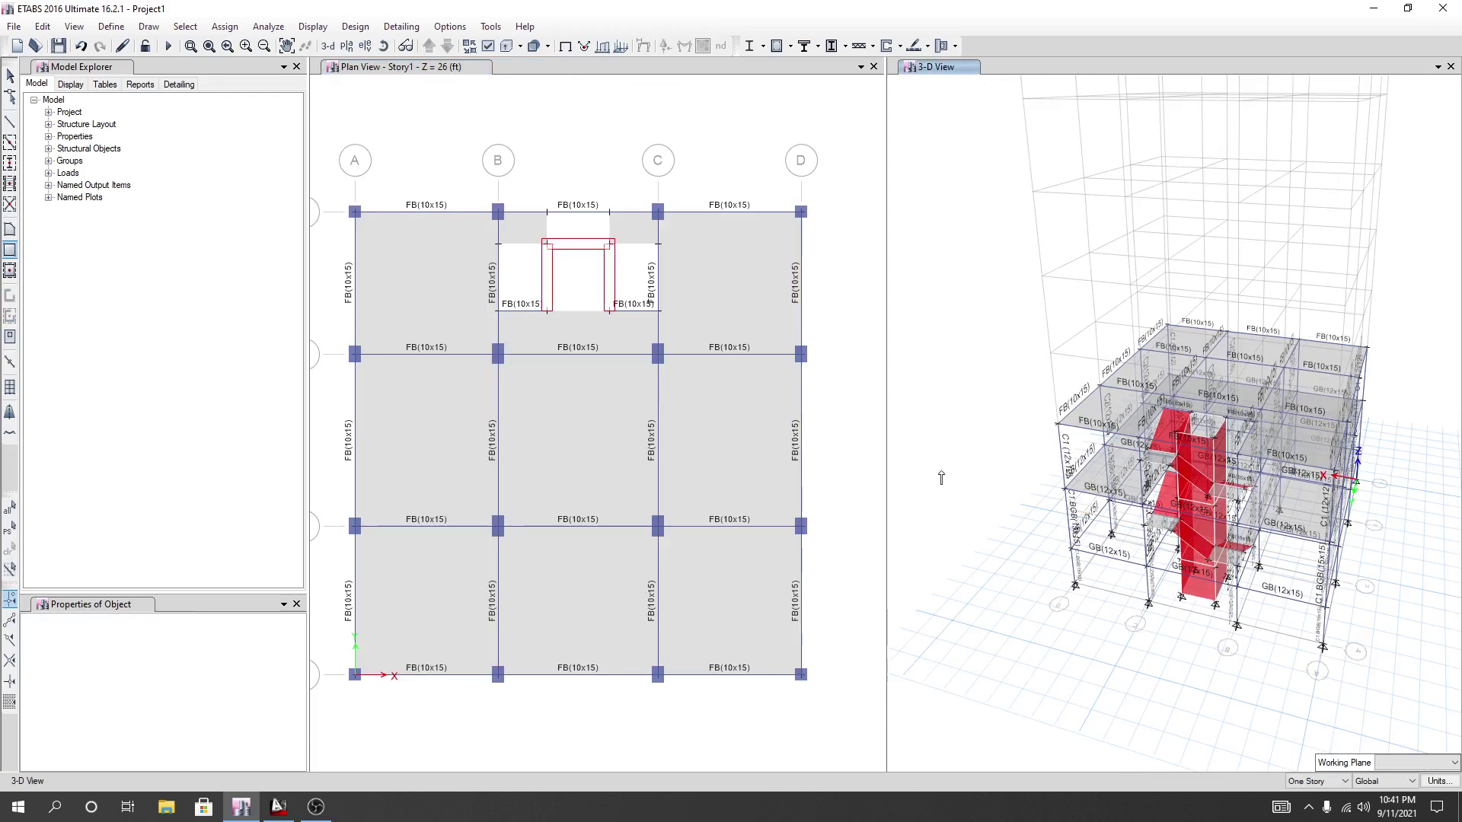
click(872, 460)
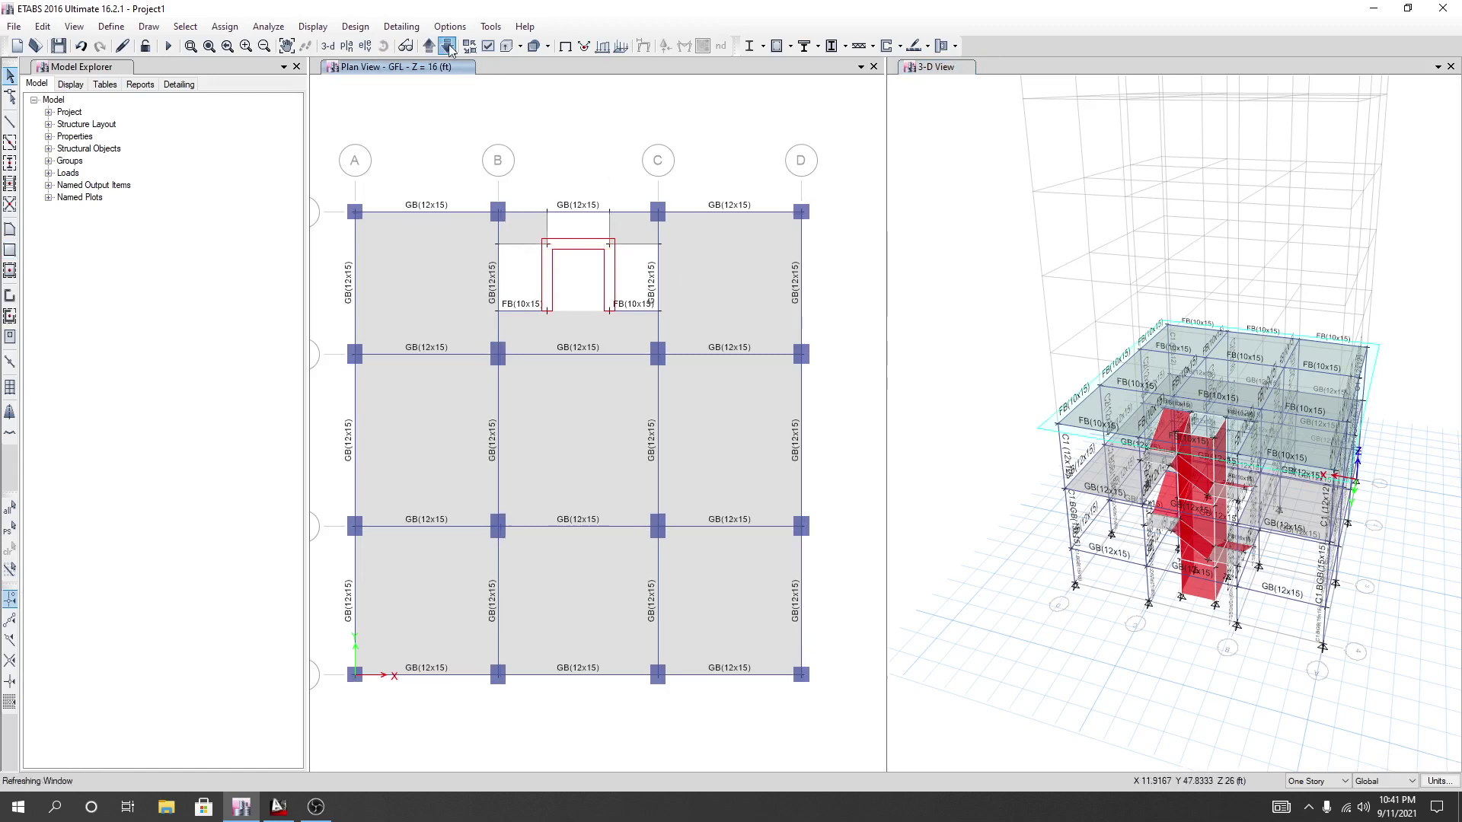
click(448, 47)
click(448, 46)
click(448, 47)
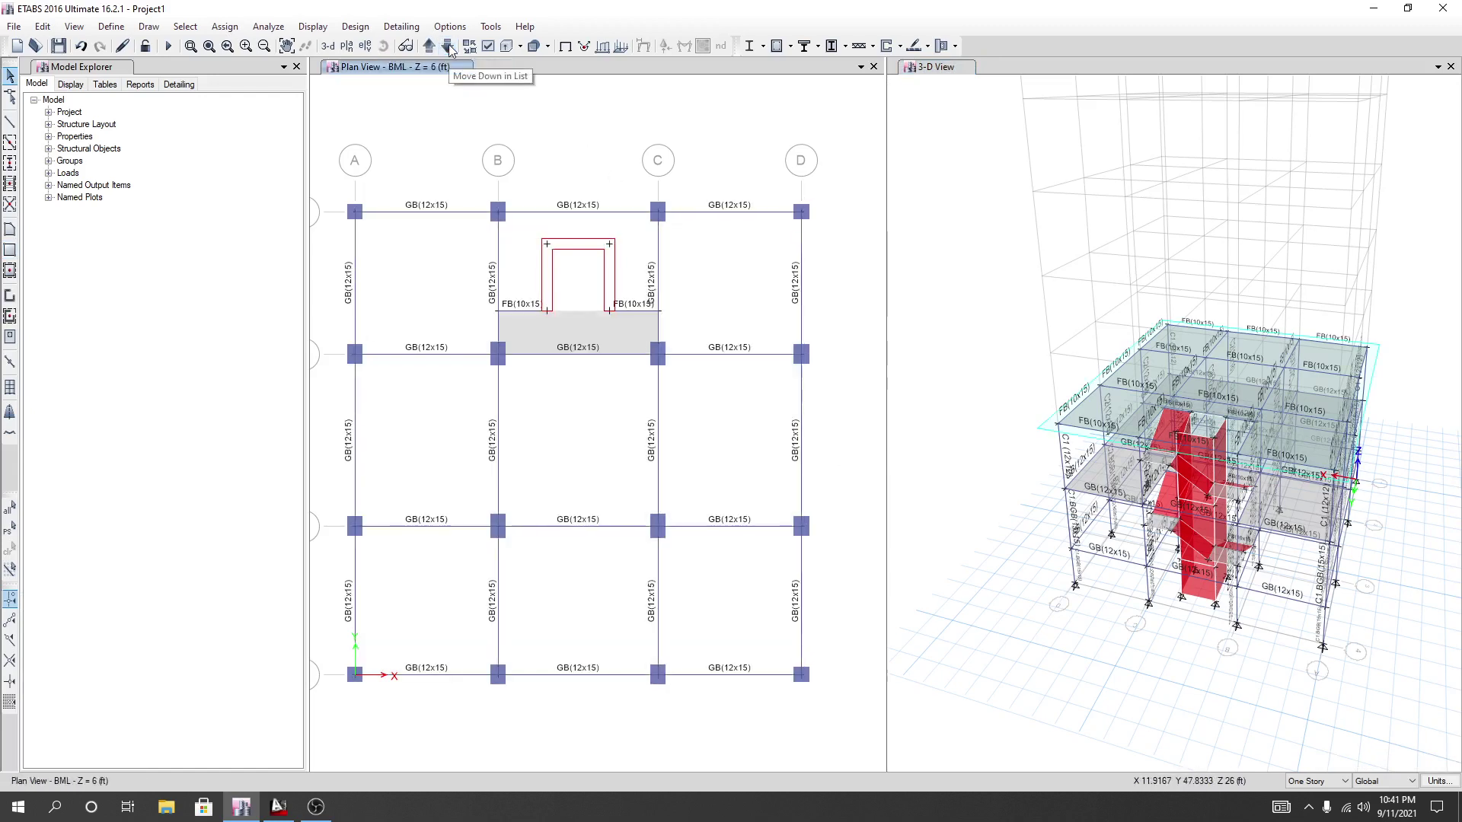
click(447, 46)
drag(336, 175, 845, 729)
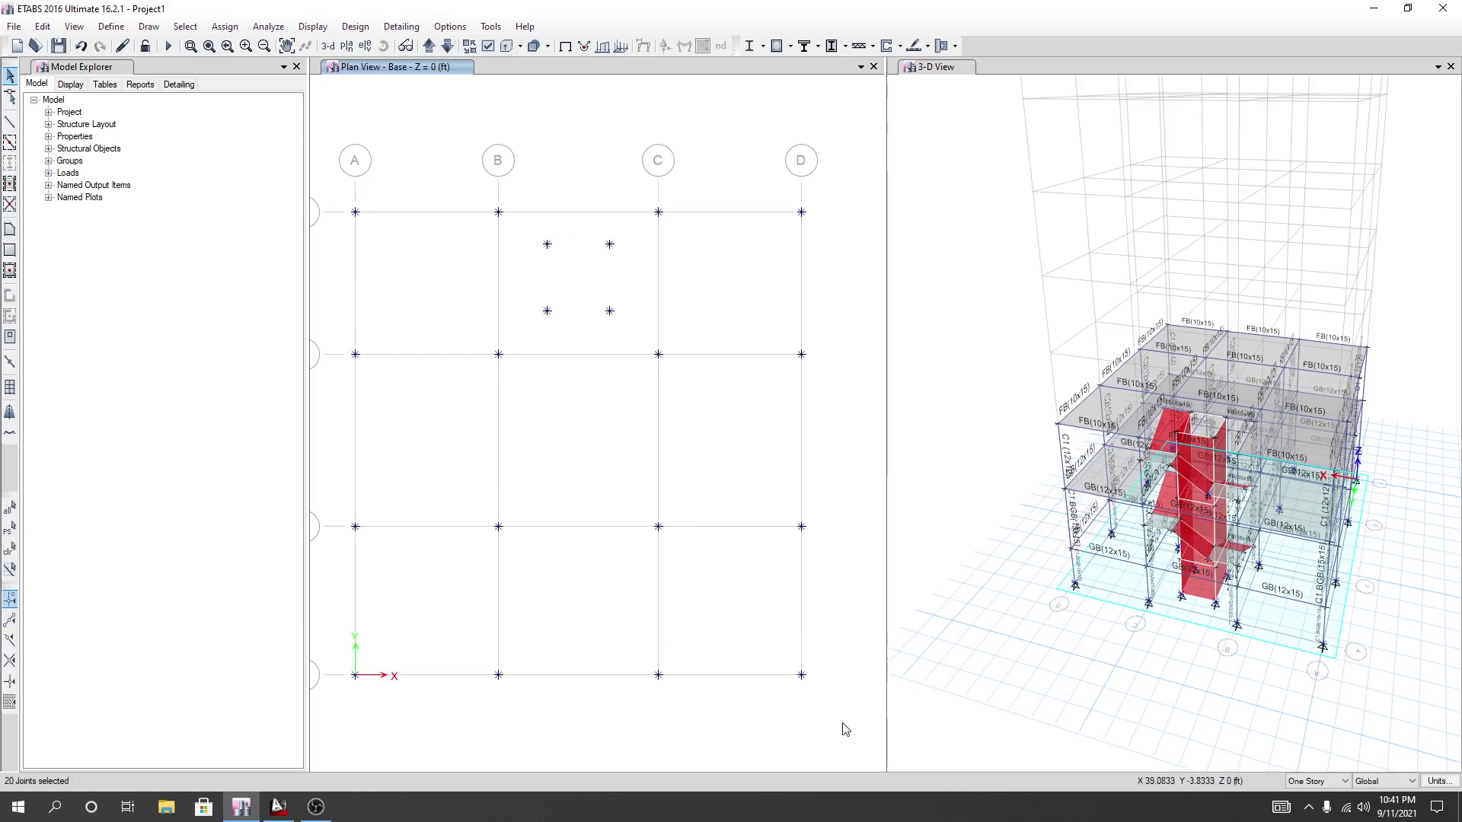
Assign fixed restraints to the selected base joints, restraining translation and rotation in X, Y and Z.
click(224, 26)
mouse_move(246, 49)
click(390, 49)
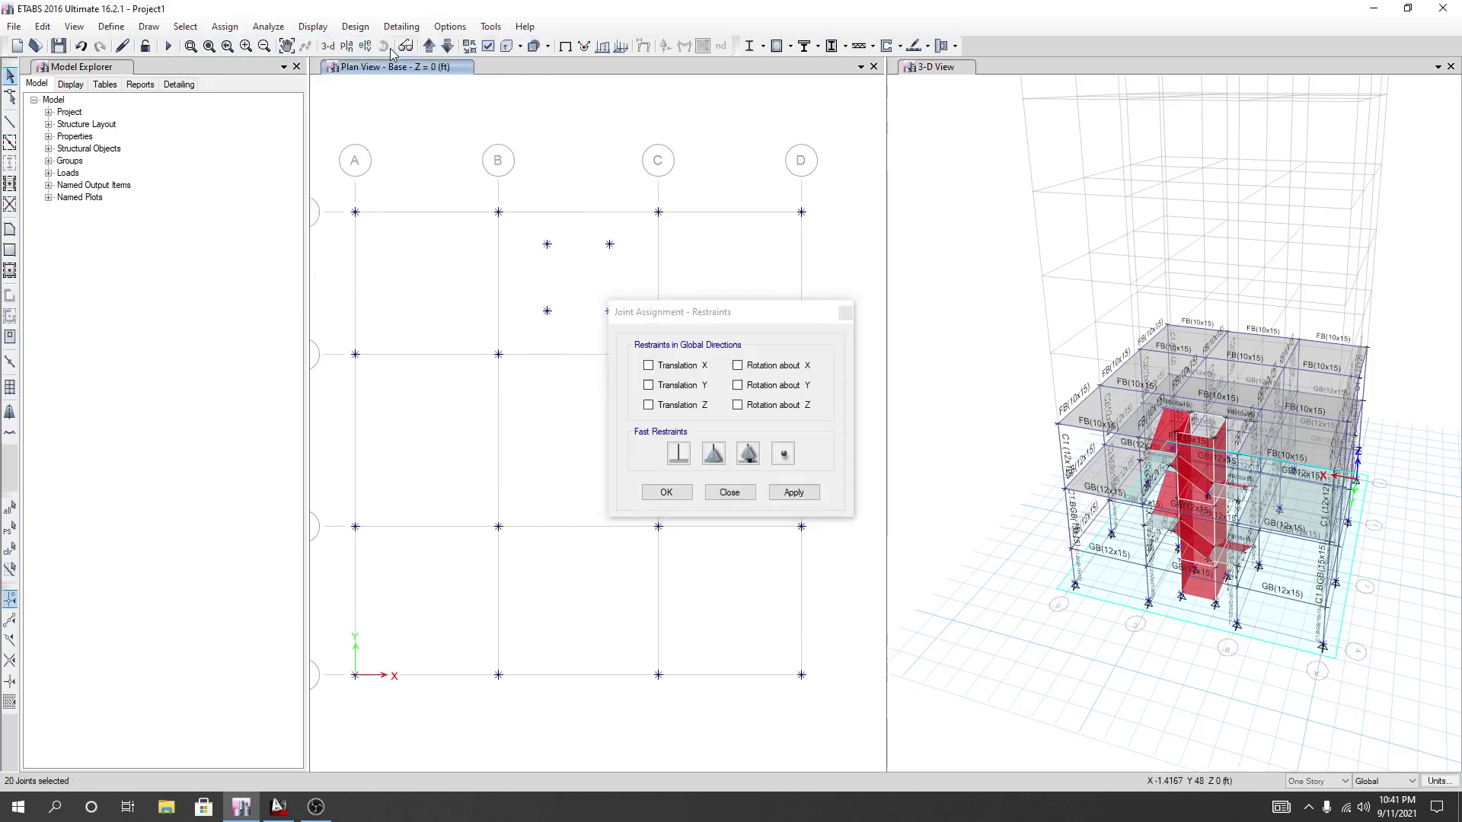
click(680, 454)
click(796, 493)
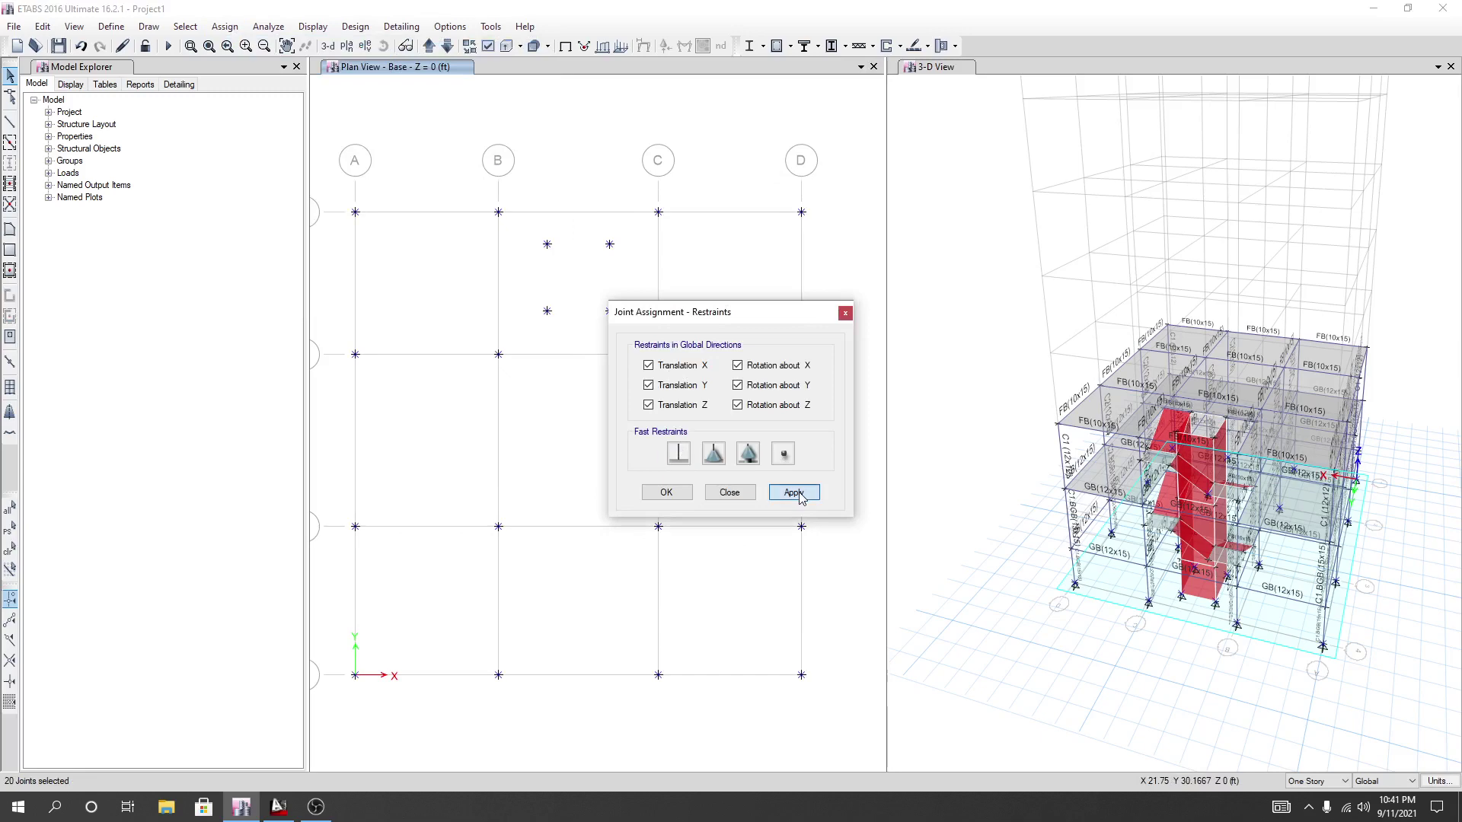
click(666, 492)
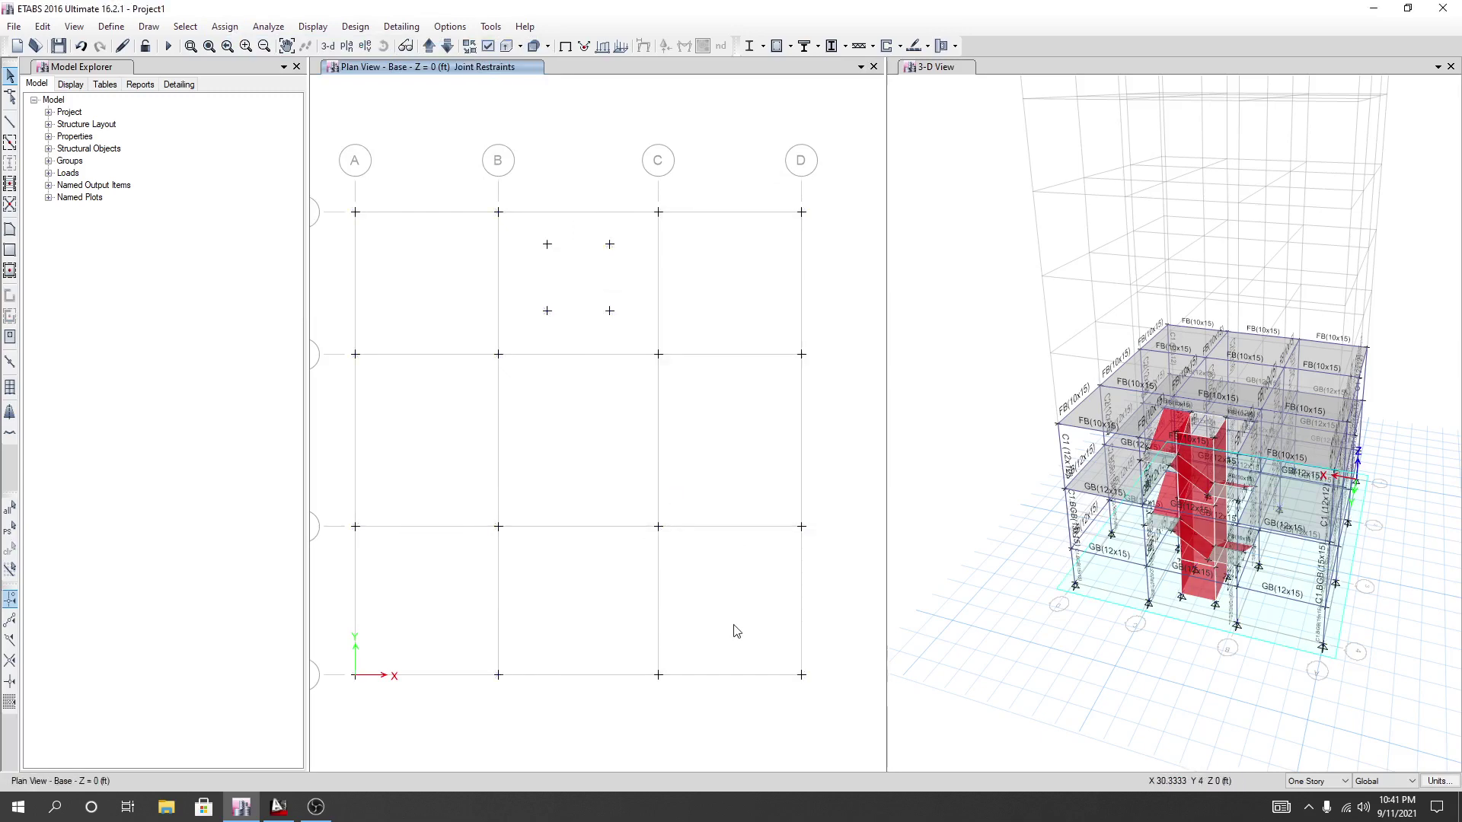
Check the restraint assignments of the base joint at grid point D-4 in the 3D view, and return to the whole model.
click(926, 533)
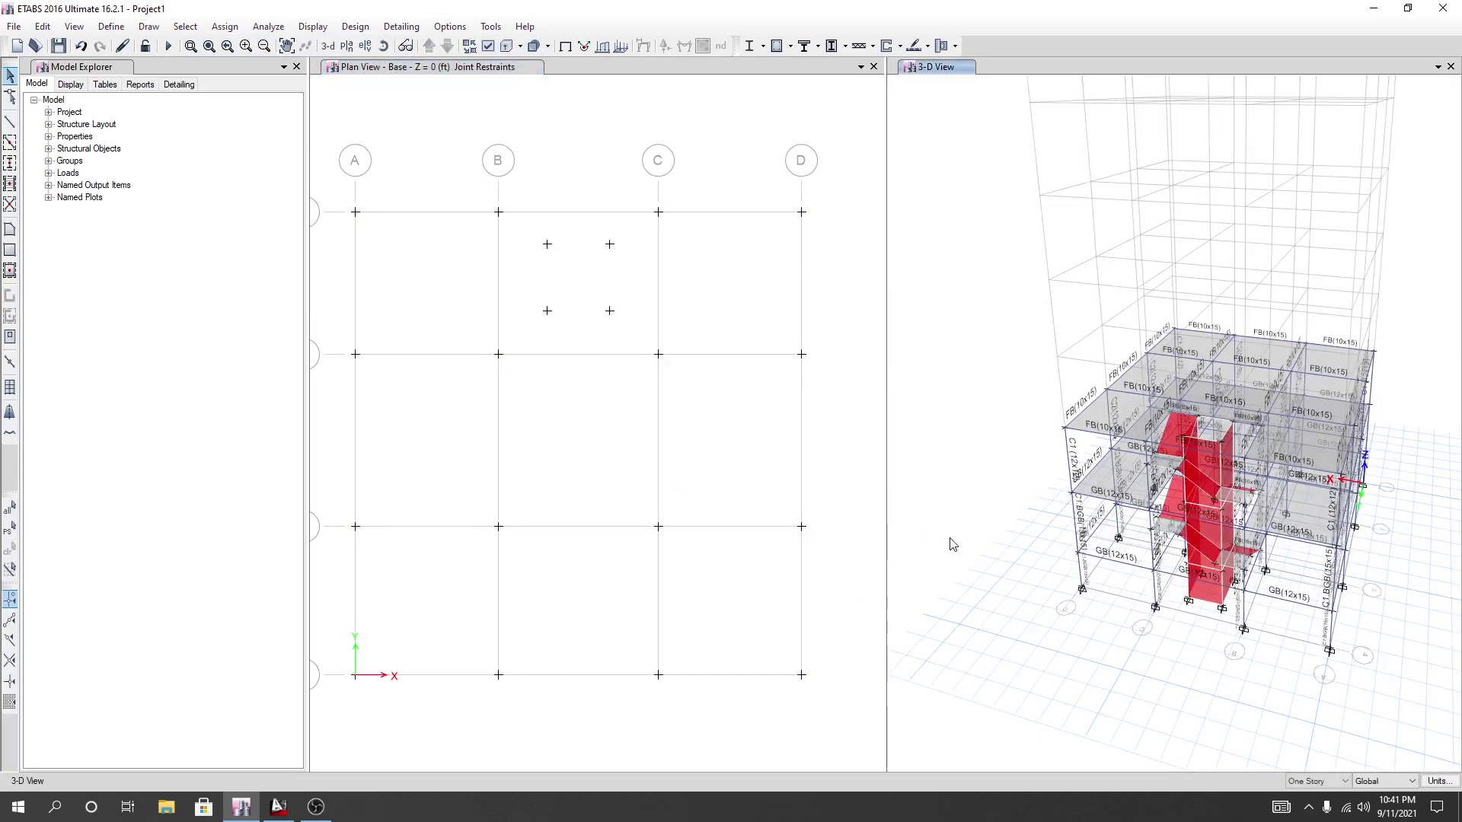
scroll(1060, 591, up, 10)
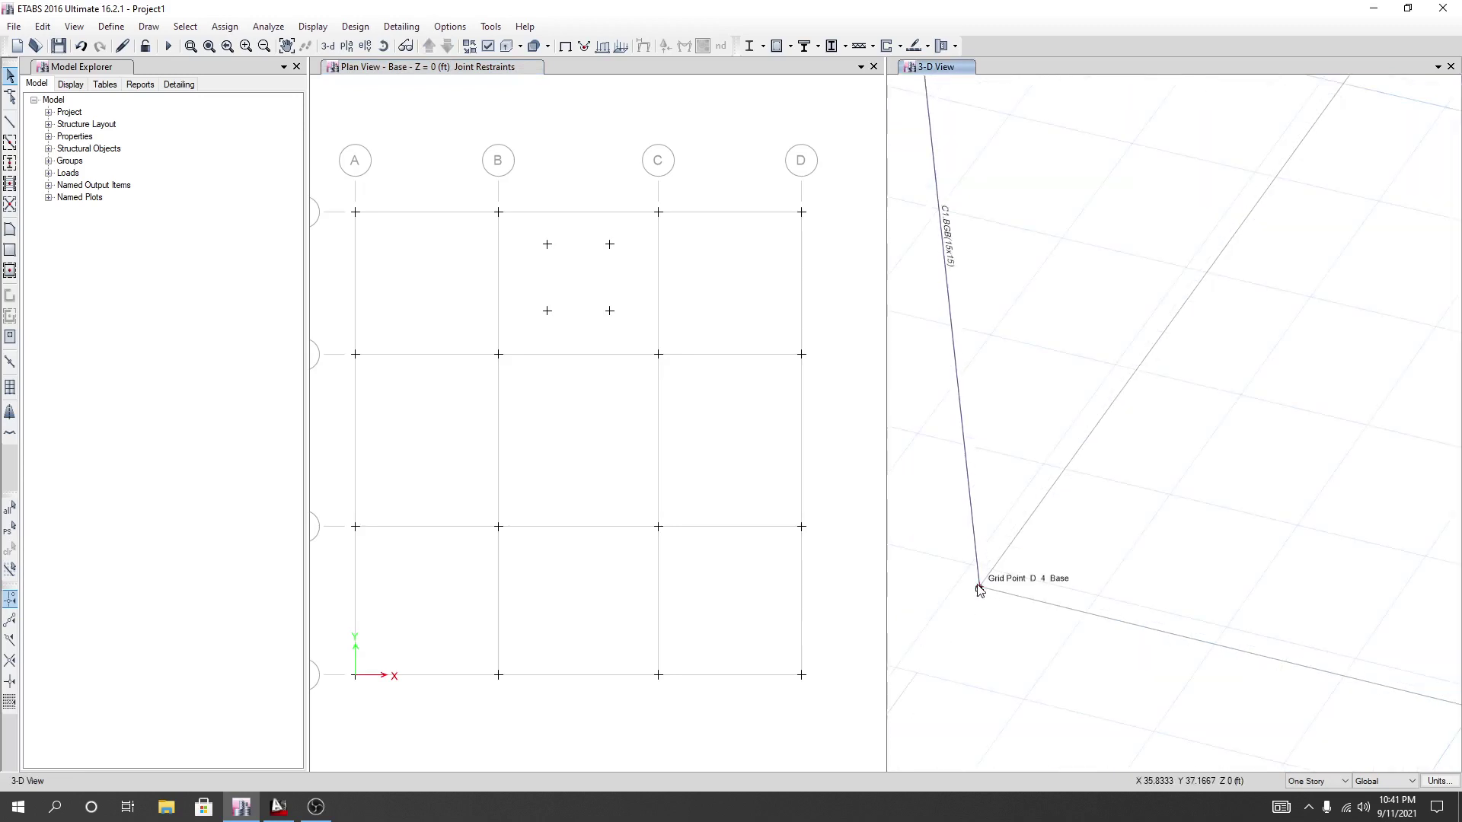
right_click(979, 589)
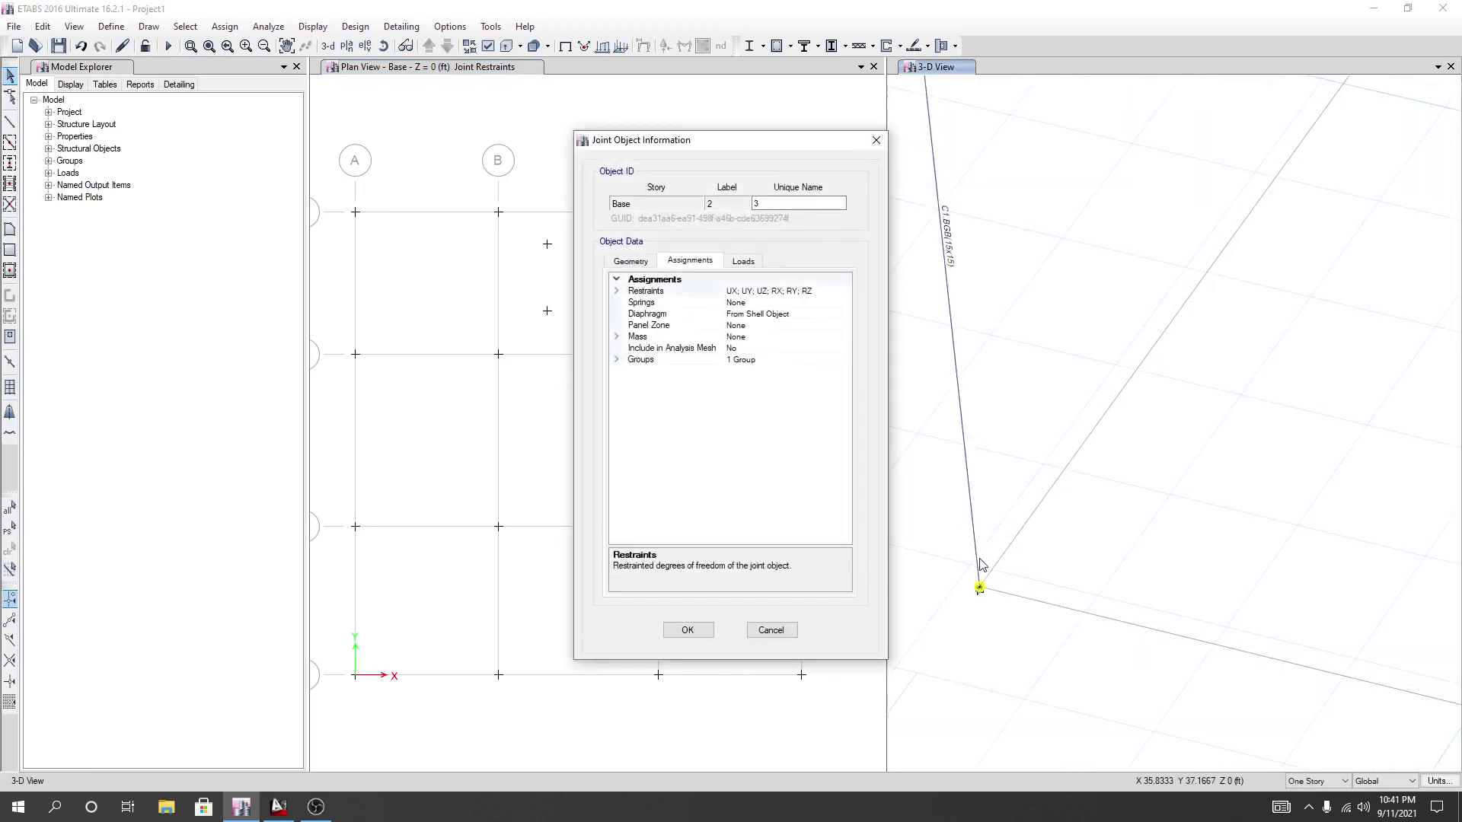
click(877, 140)
scroll(979, 482, down, 6)
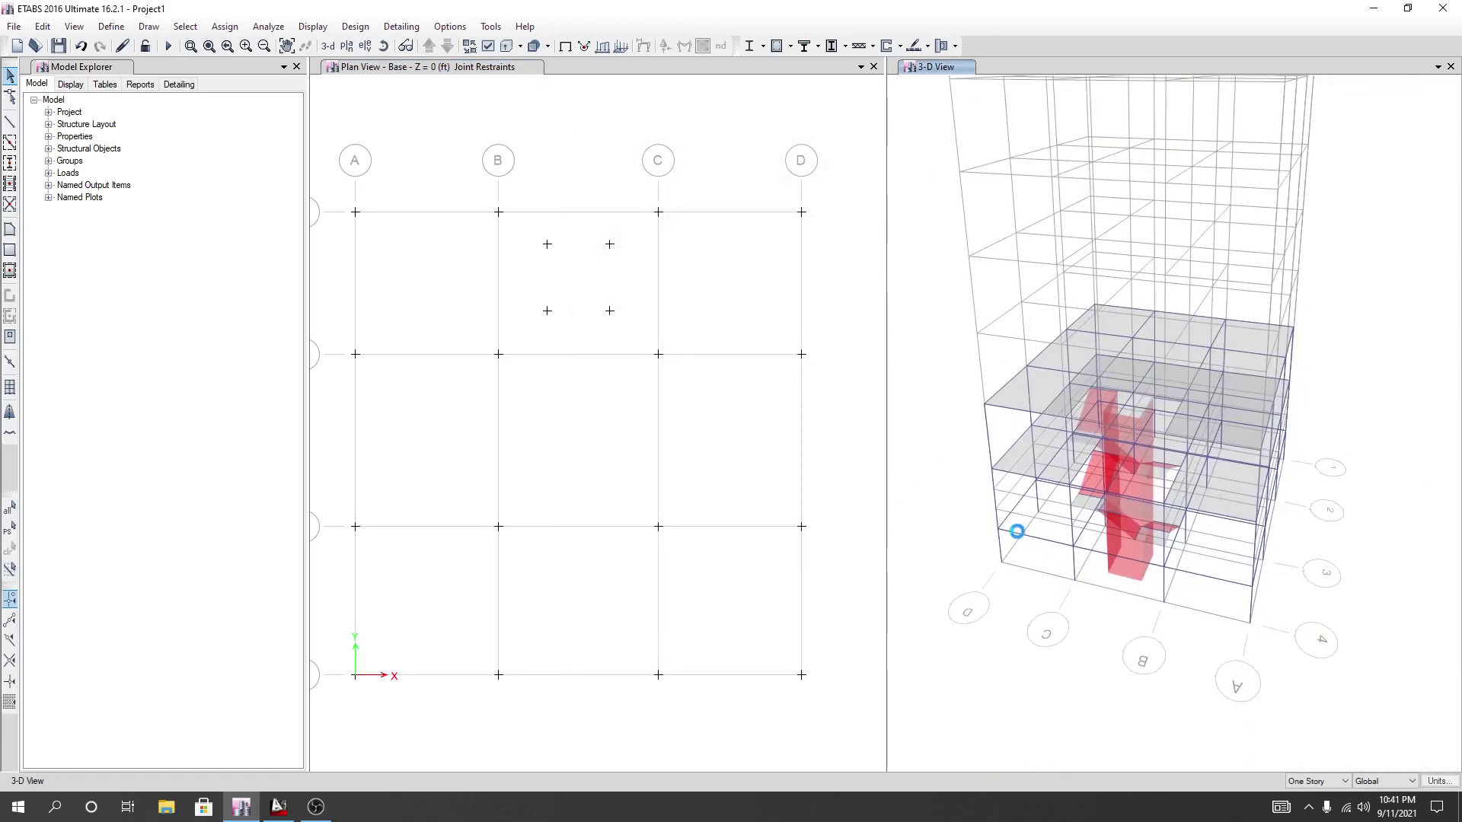
scroll(956, 385, down, 2)
middle_drag(945, 398, 958, 427)
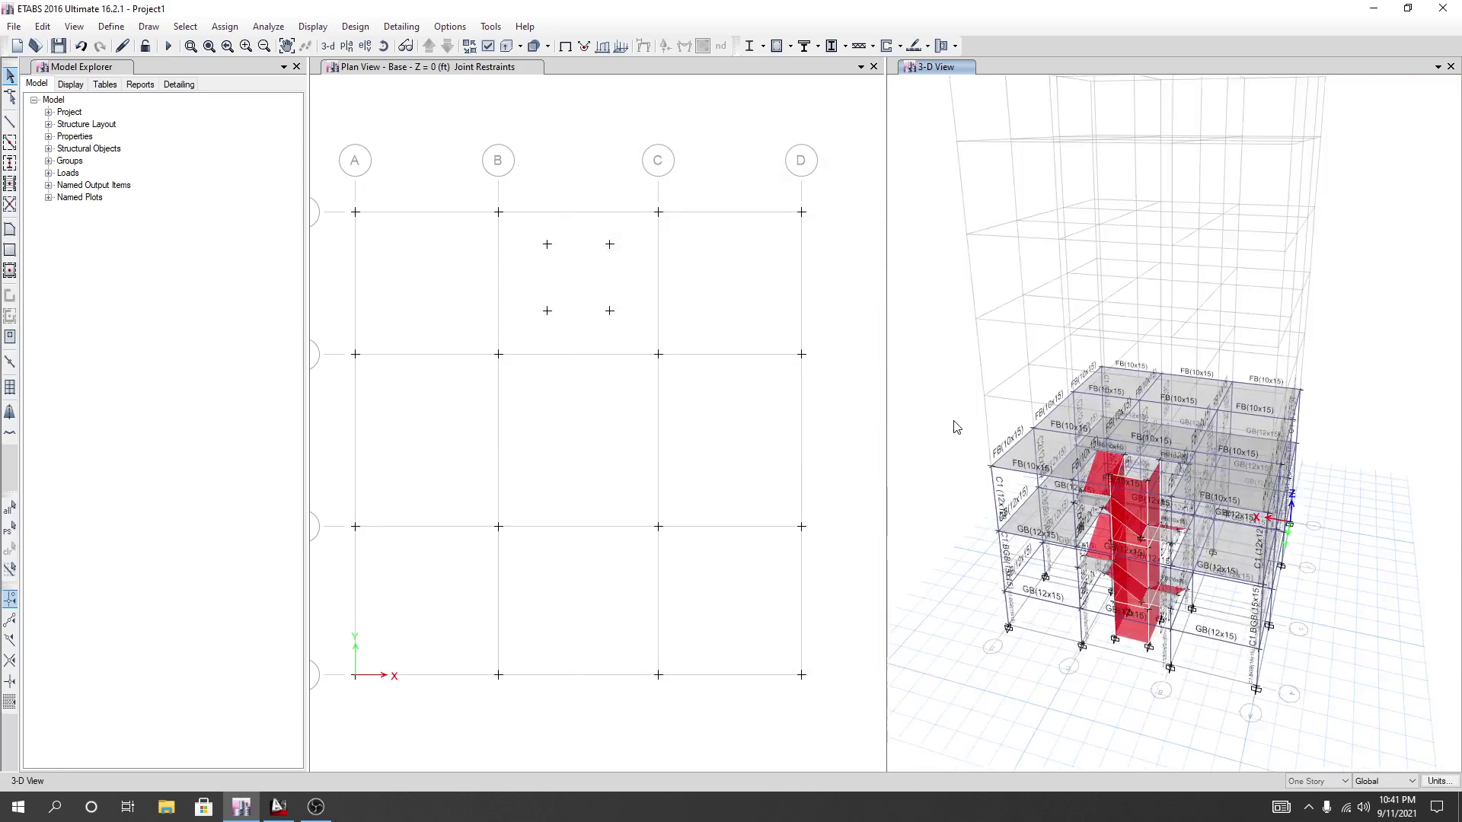